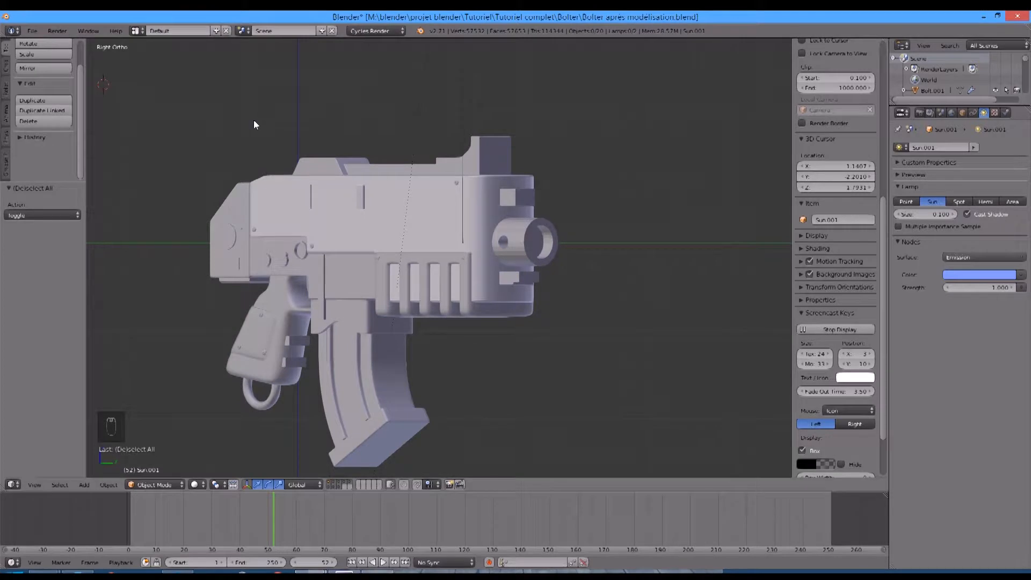
Step: Examine the bolter model from the side, the front and several perspective angles
middle_click_drag(271, 135, 483, 205)
scroll(371, 226, "up", 2)
scroll(426, 229, "up", 2)
key("KP_3")
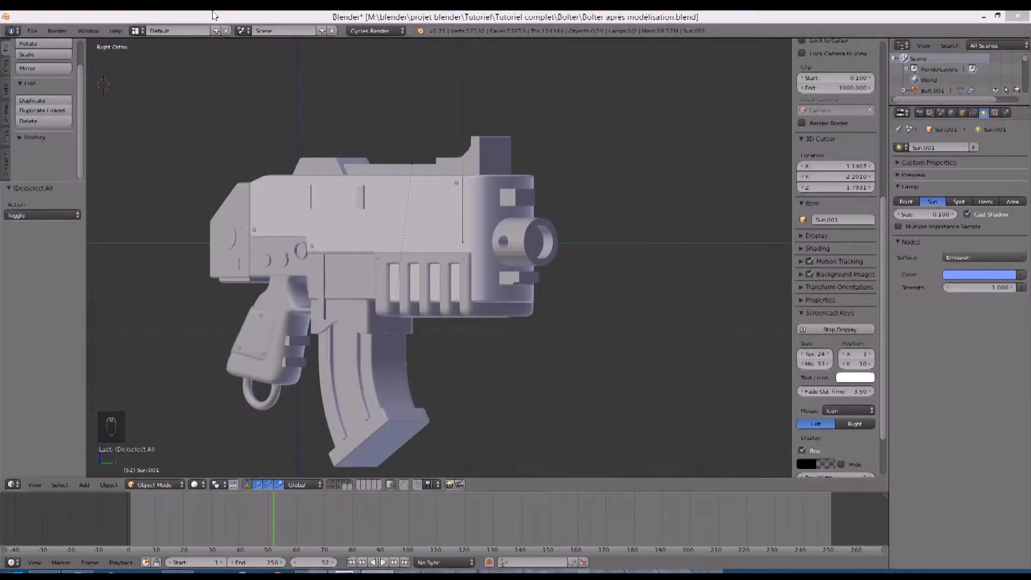
middle_click_drag(272, 134, 368, 164)
scroll(376, 193, "up", 3)
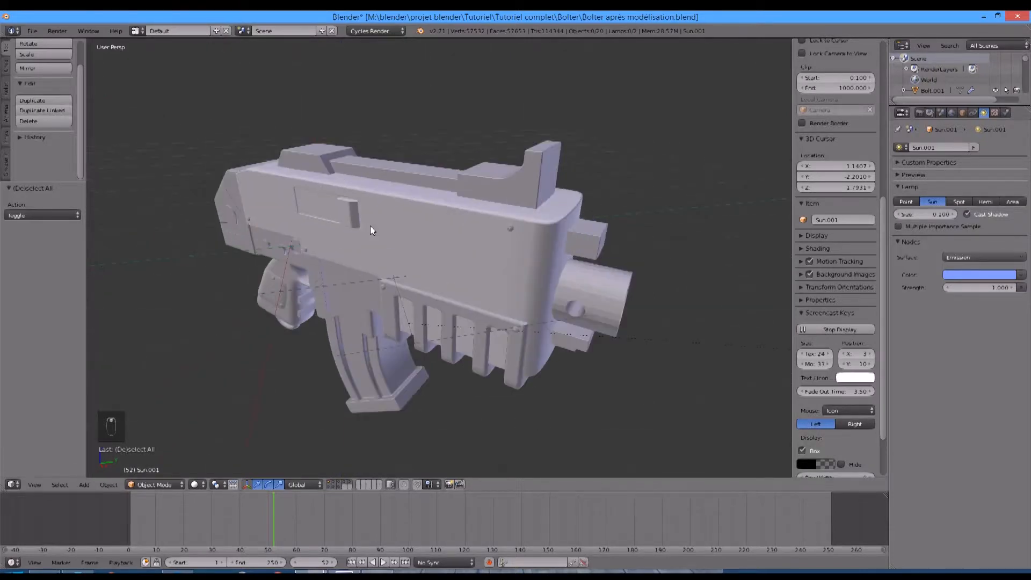
middle_click_drag(356, 247, 462, 193)
key("KP_1")
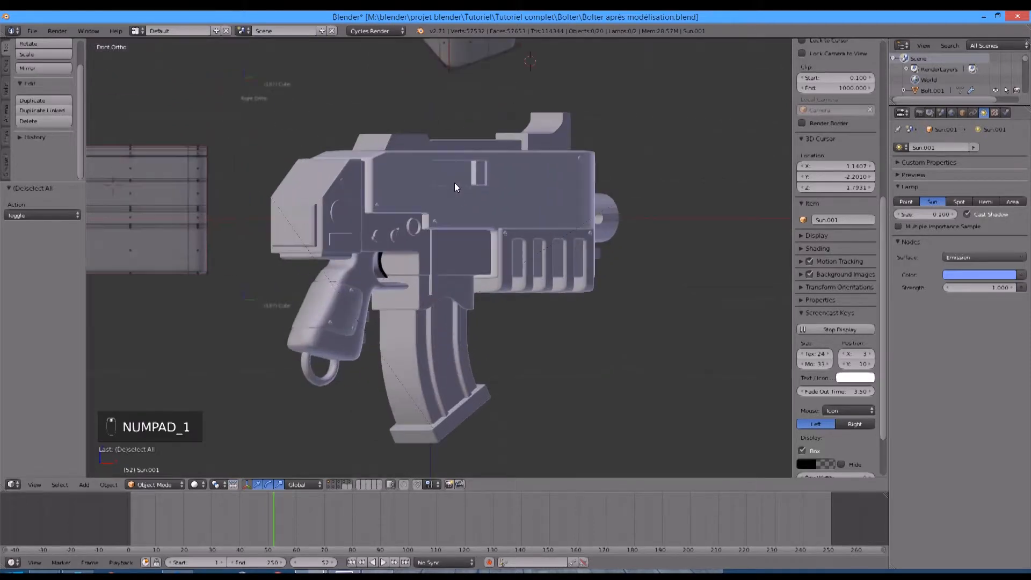
Step: Select both sun lamps from the top view and move them to a separate layer
key("a")
key("a")
key("KP_7")
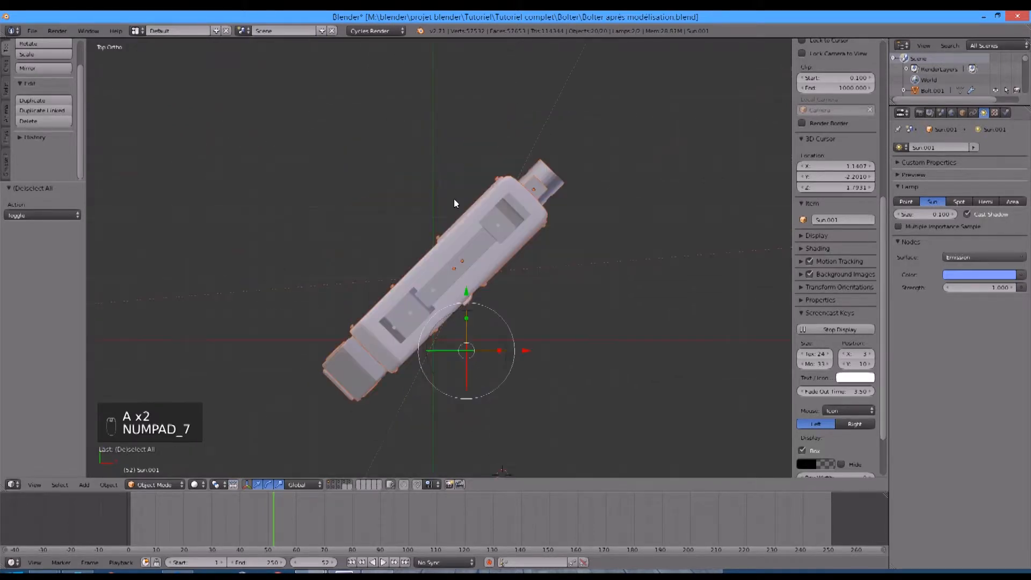
key("a")
key("a")
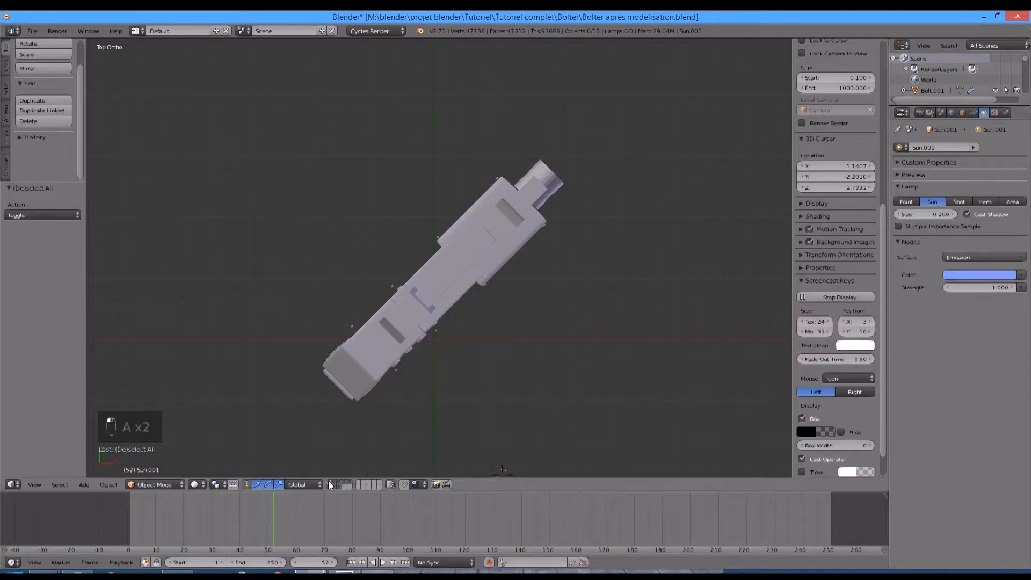
right_click(535, 139)
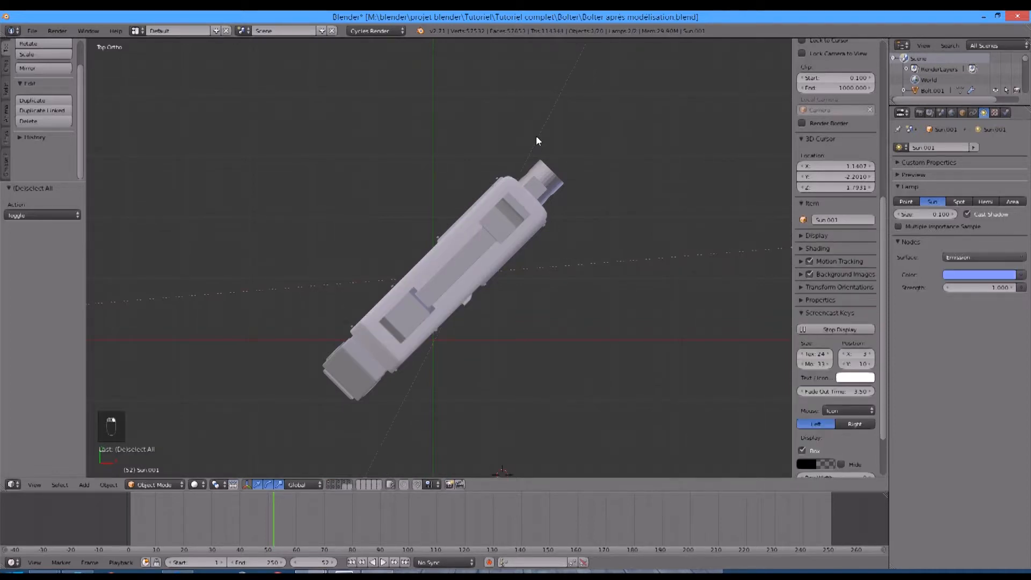
key("m")
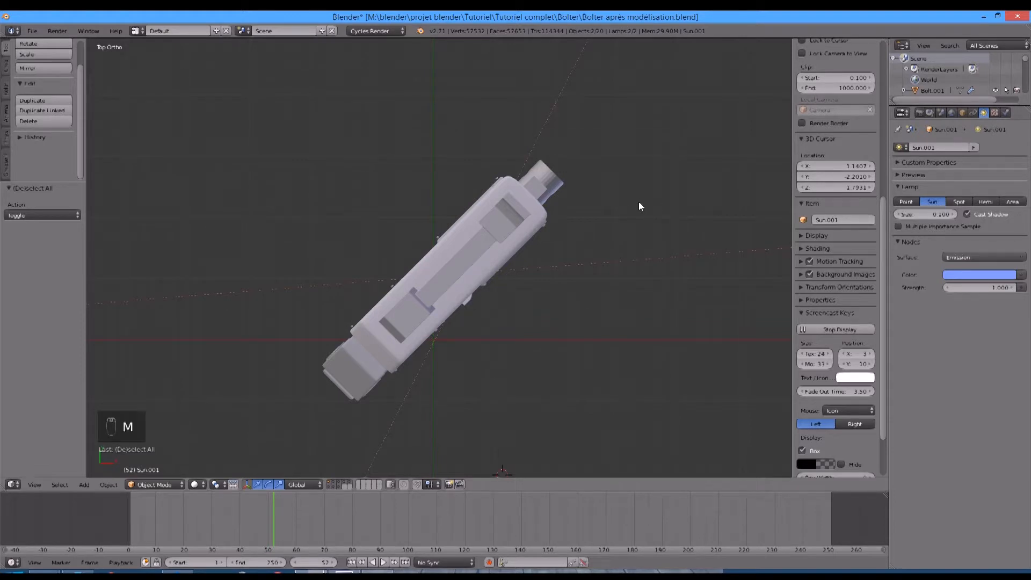
key("m")
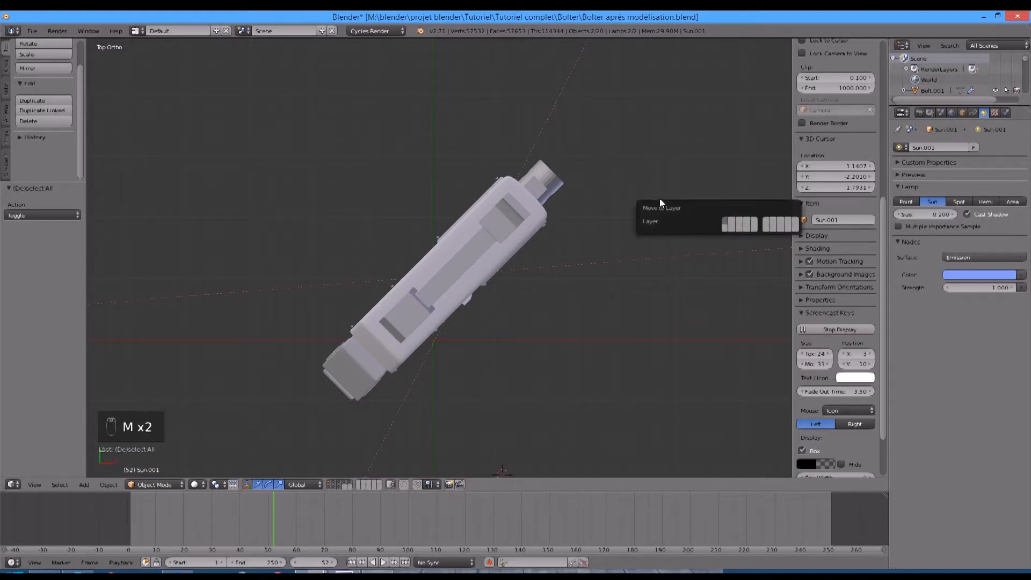
left_click(766, 224)
Step: Select all parts of the gun from the top view and rotate them 45° to align with the X axis
key("a")
scroll(381, 224, "down", 2)
key("a")
key("b")
left_click_drag(333, 169, 552, 383)
key("r")
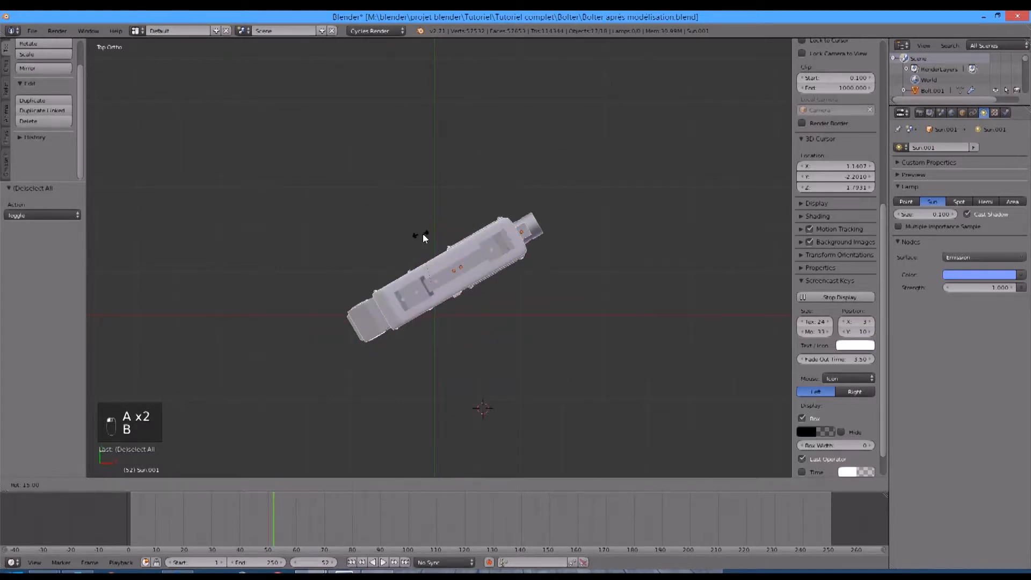
left_click(448, 231)
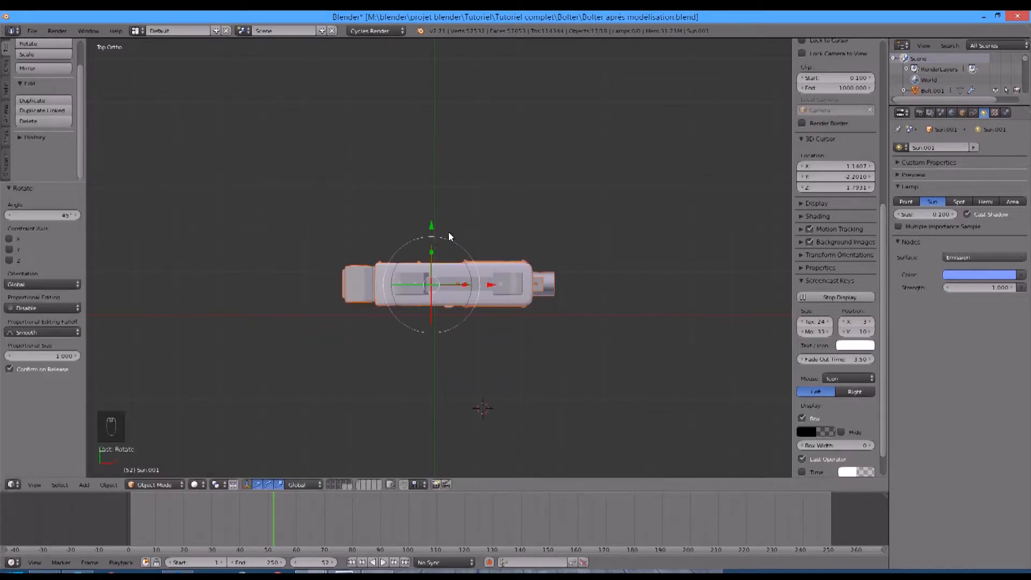
Step: Move the gun by -0.7 along Y and 0.4 along Z to centre it on the origin in side view
key("KP_1")
key("KP_3")
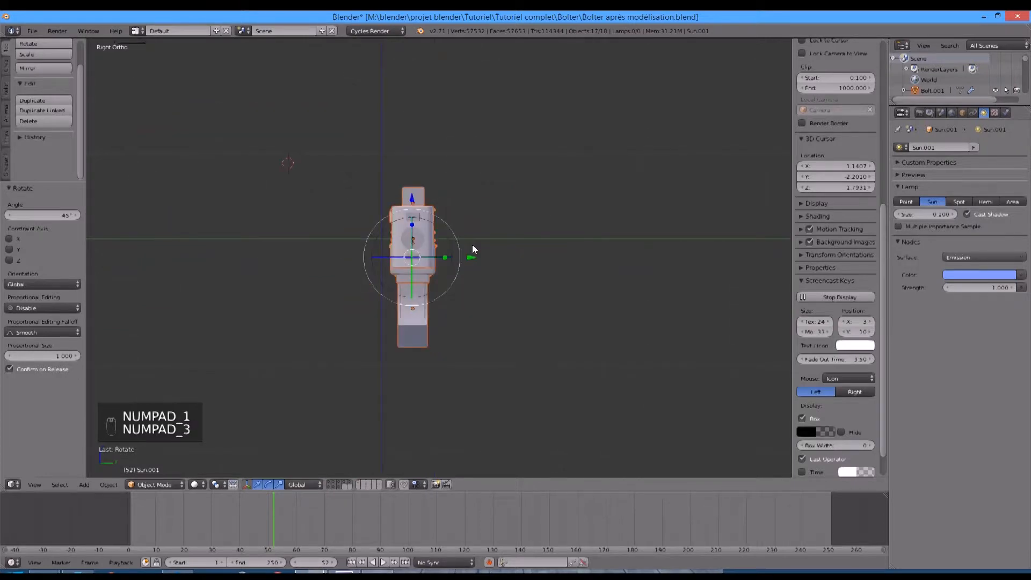
key("g")
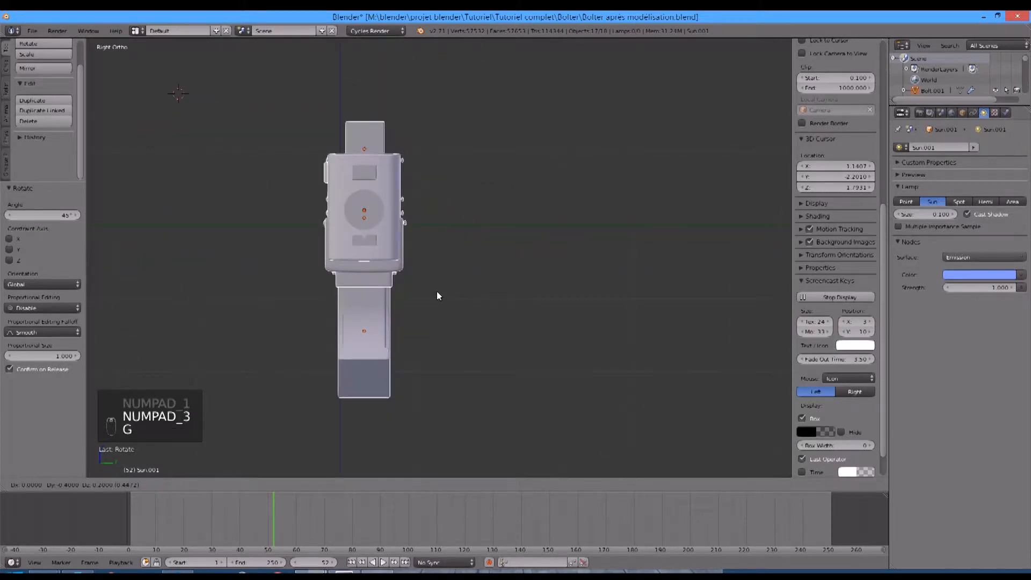
left_click(416, 282)
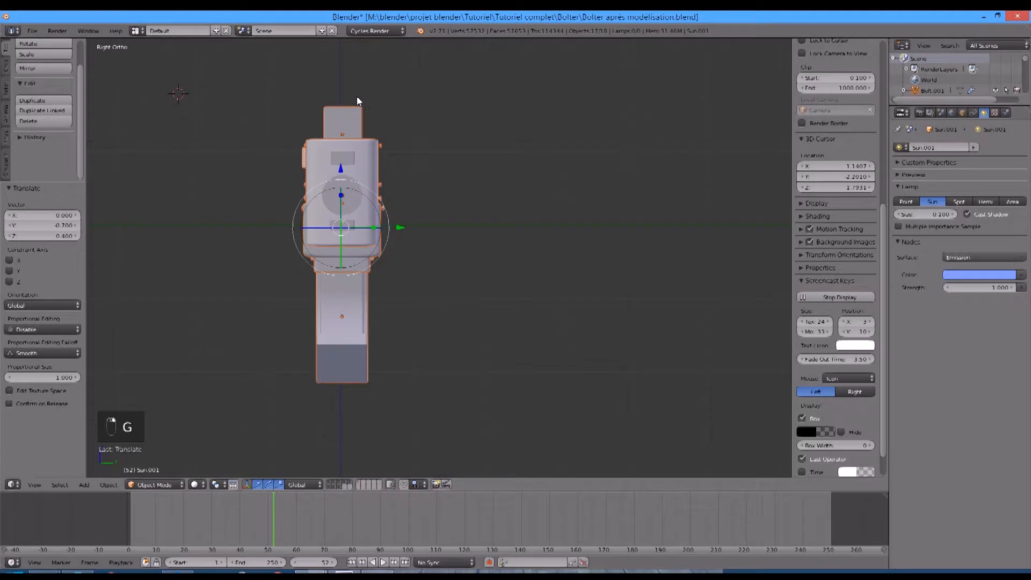
Step: Select the gun's main body, Corps 1, and set up the Compositing screen layout with its node editor showing material nodes
right_click(366, 136)
key("KP_1")
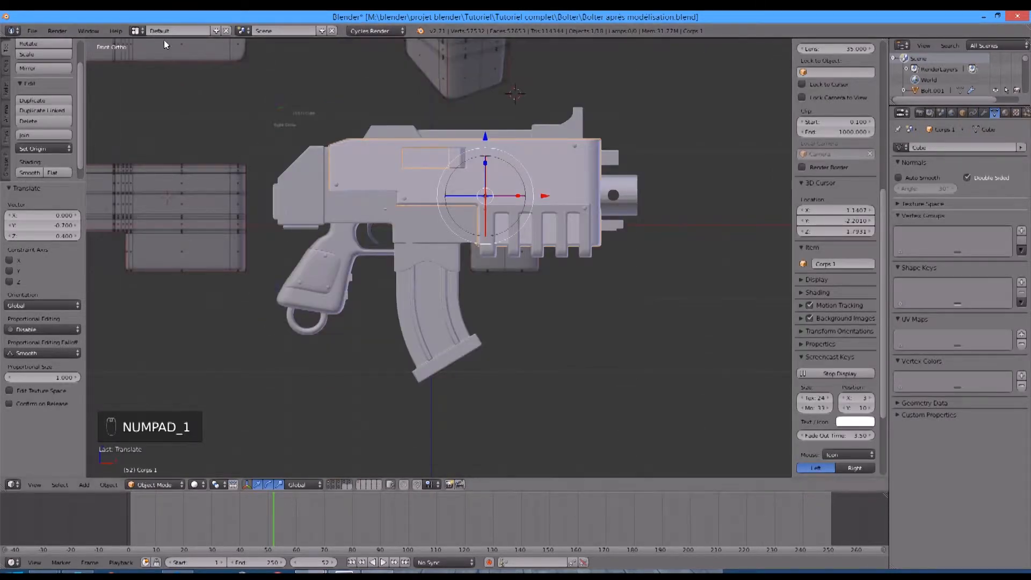
left_click(137, 32)
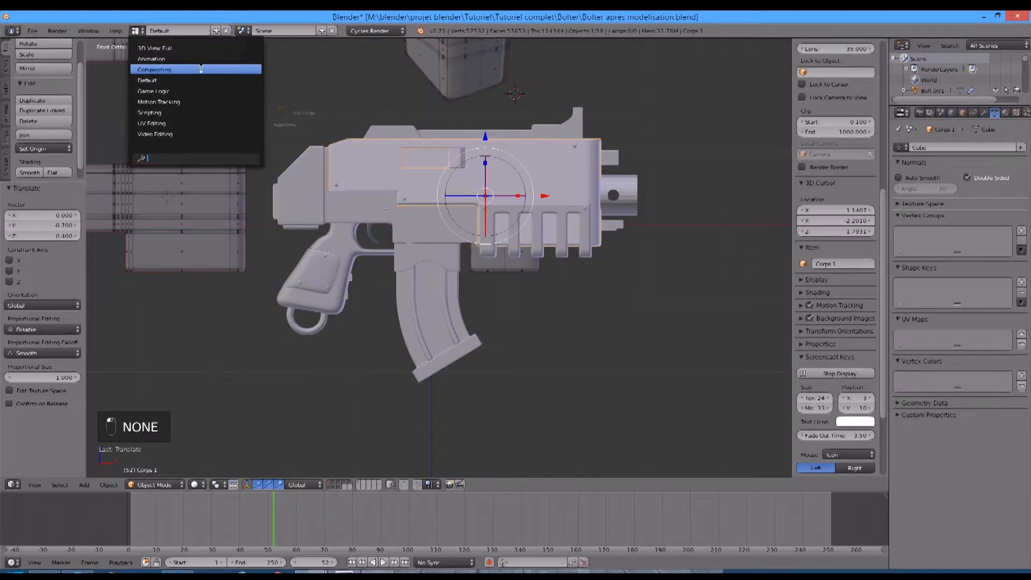
left_click(201, 66)
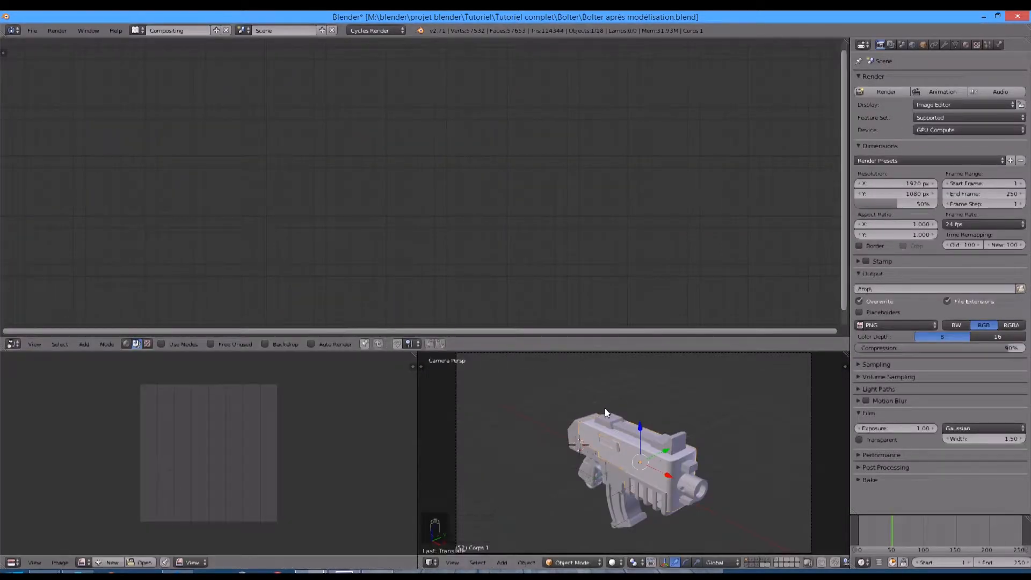
scroll(537, 414, "up", 1)
left_click(126, 343)
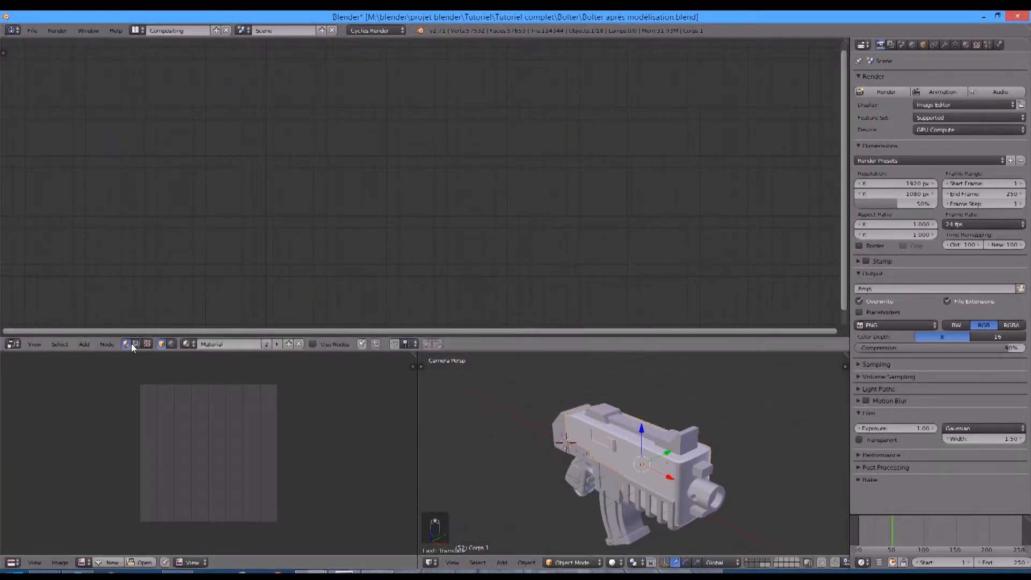
Step: Make the body's shared material single-user, rename it "corps" and enable nodes for it
left_click(965, 44)
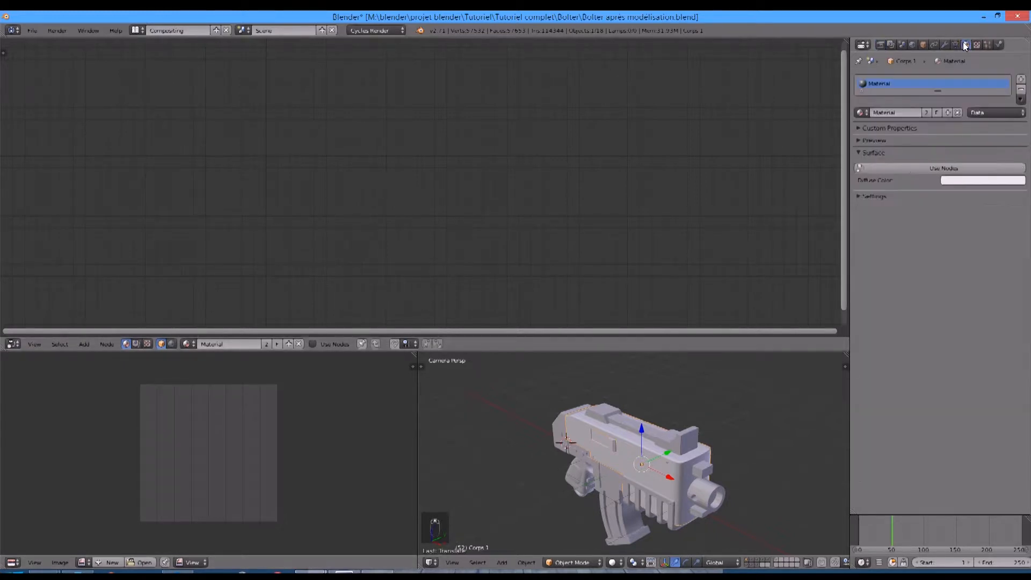
double_click(908, 114)
key("Return")
left_click(930, 112)
double_click(918, 116)
type("corps")
key("Return")
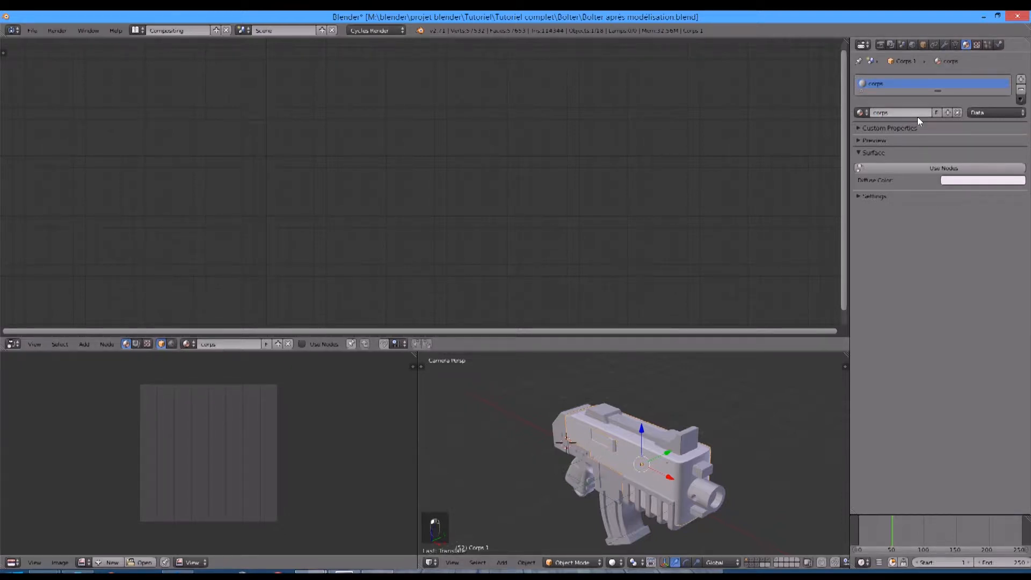
left_click(935, 167)
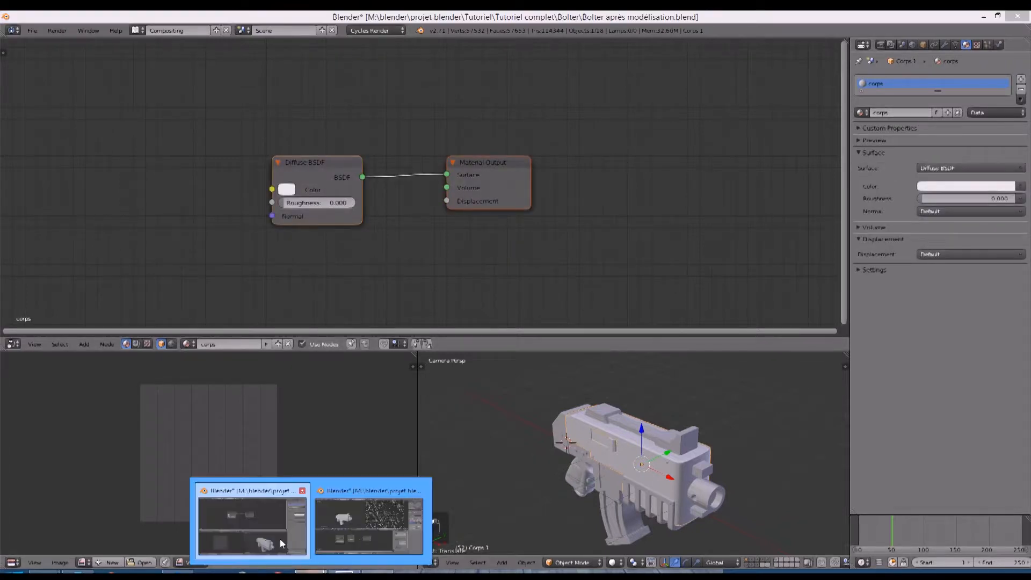
Step: Disconnect the Diffuse BSDF from the Material Output and move the Diffuse node away to make room for more nodes
mouse_move(310, 570)
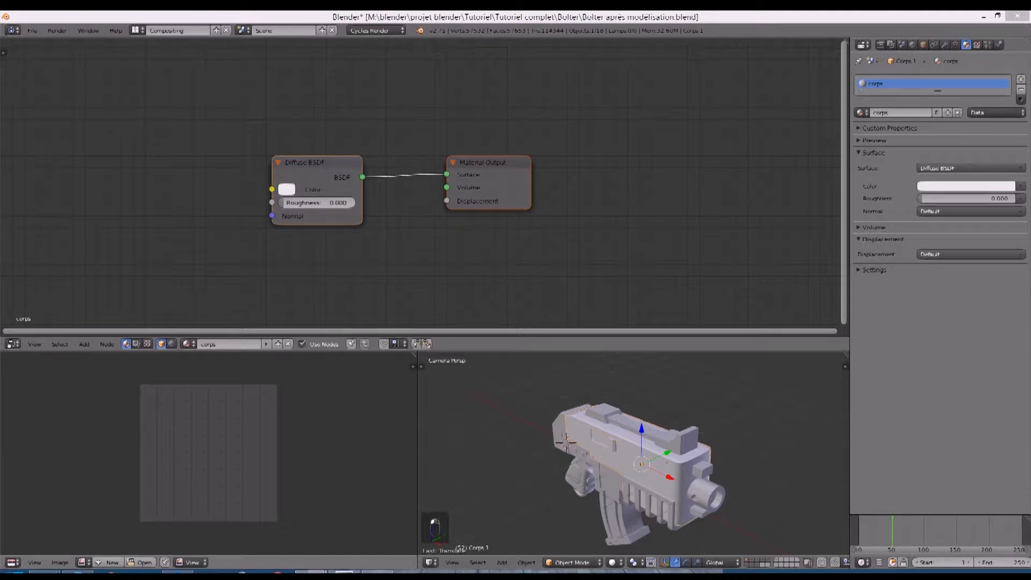
left_click(290, 181)
middle_click_drag(185, 183, 384, 194)
left_click_drag(477, 169, 173, 250)
left_click_drag(622, 184, 570, 188)
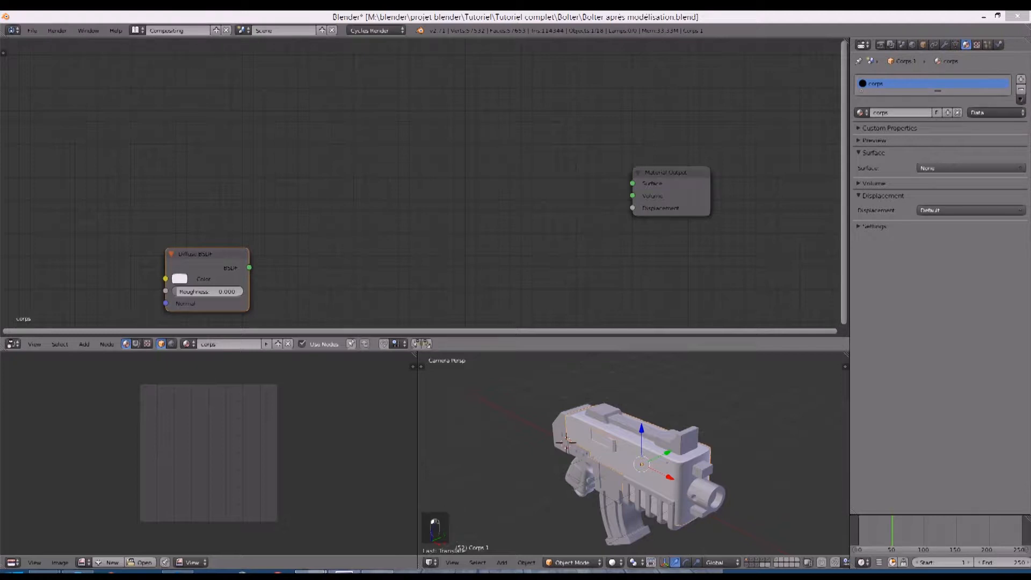
Step: Set the Diffuse BSDF colour to hex 561C1A and its roughness to 0.3
left_click(179, 279)
left_click(252, 214)
left_click(248, 228)
type("561C1A")
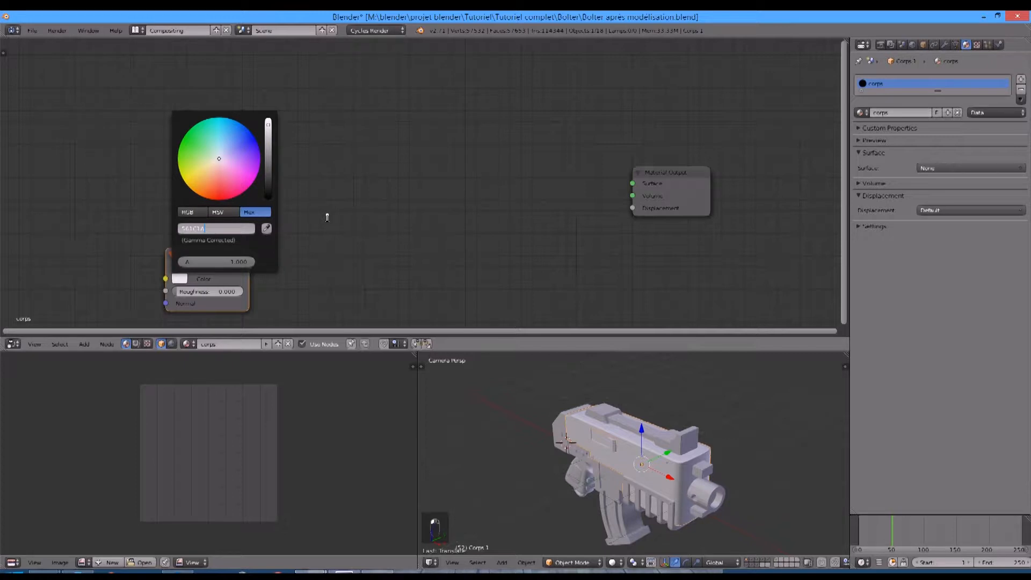
key("Return")
left_click(214, 291)
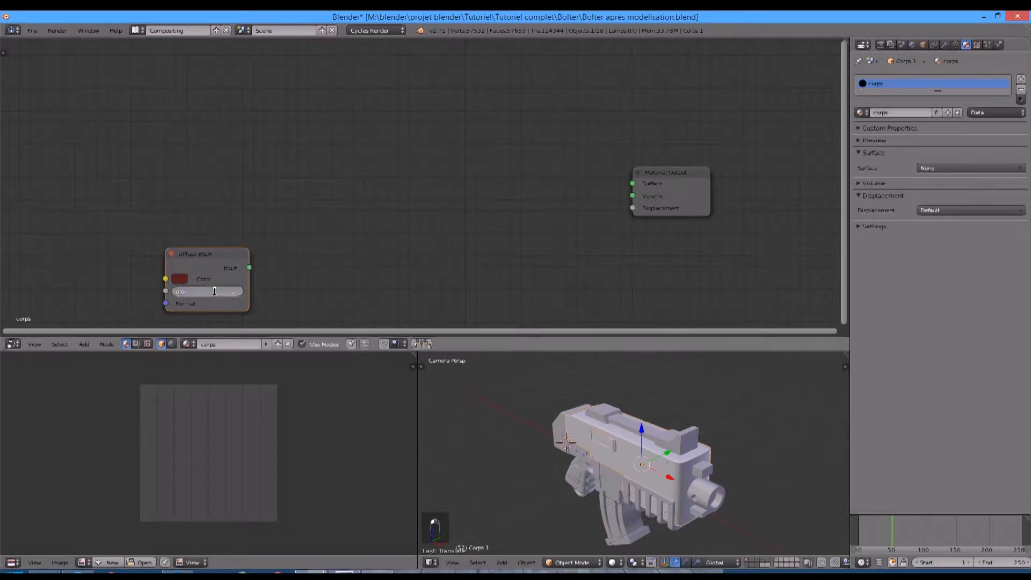
type("0.3")
key("Return")
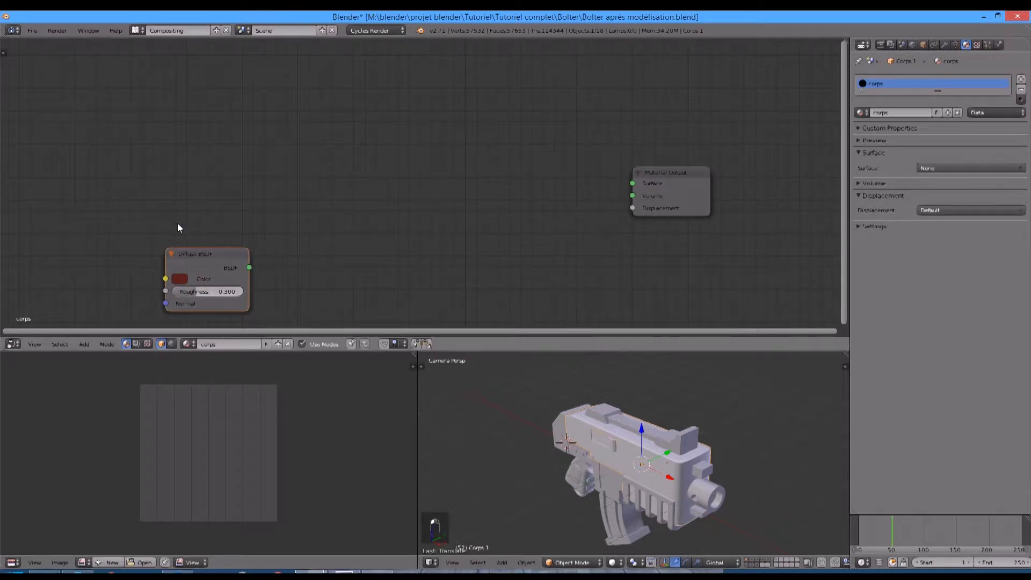
Step: Add a Glossy BSDF node and place it above and to the left of the Diffuse BSDF
middle_click_drag(178, 226, 224, 230)
key("shift+a")
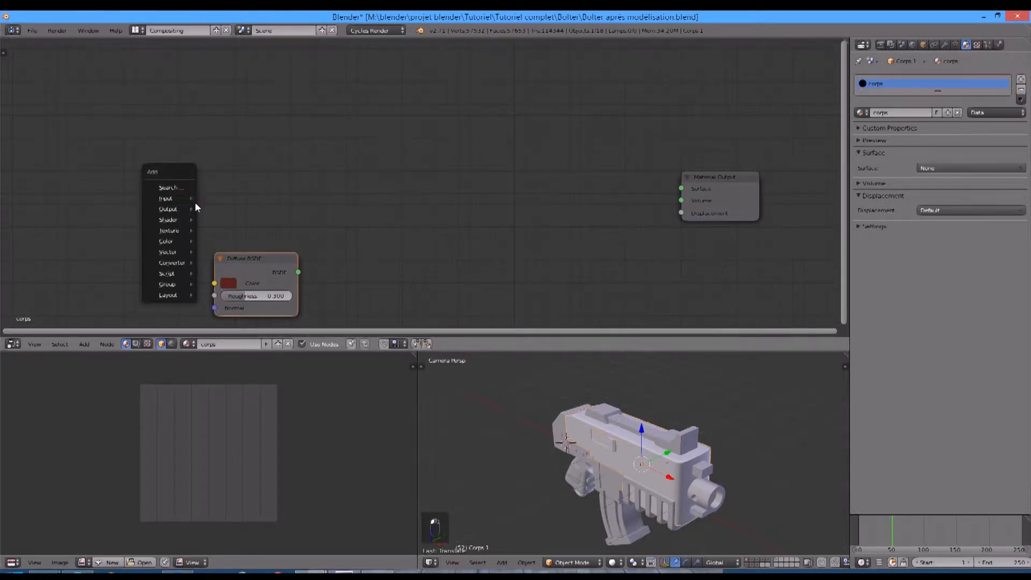
mouse_move(188, 208)
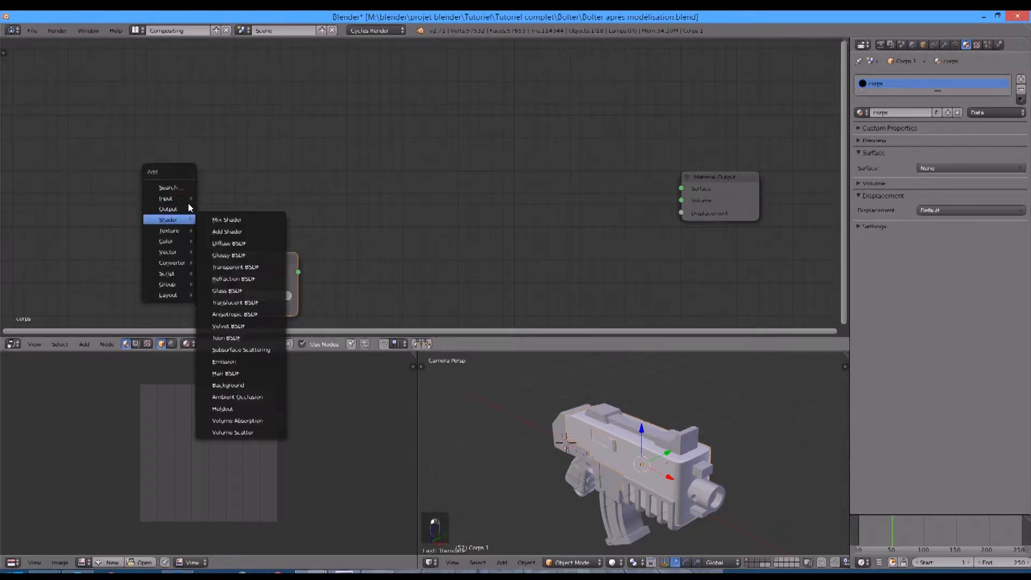
left_click(229, 255)
left_click(104, 141)
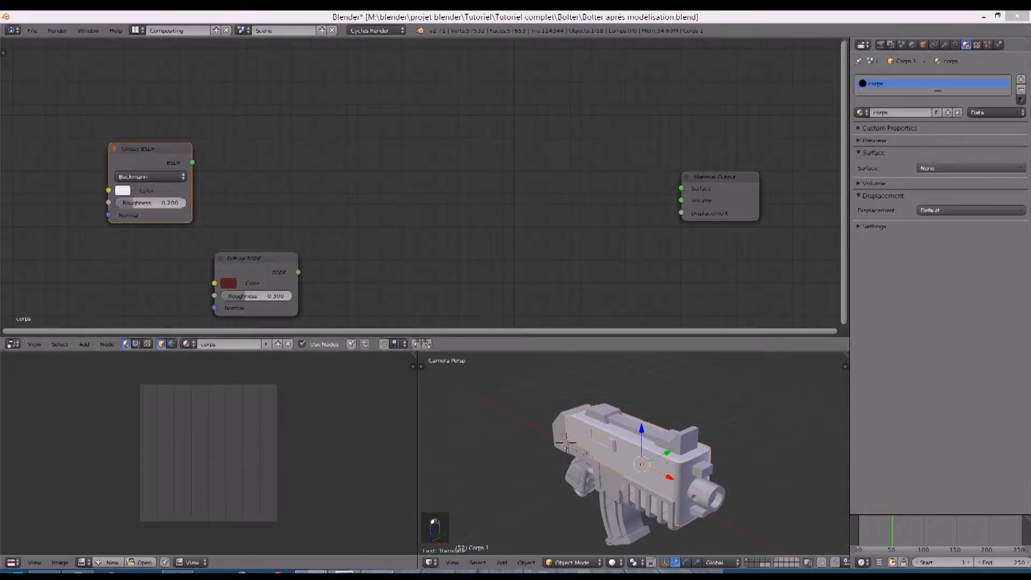
Step: Set the Glossy BSDF colour to hex BD0A00 and its roughness to 0.4
left_click(292, 220)
left_click(122, 190)
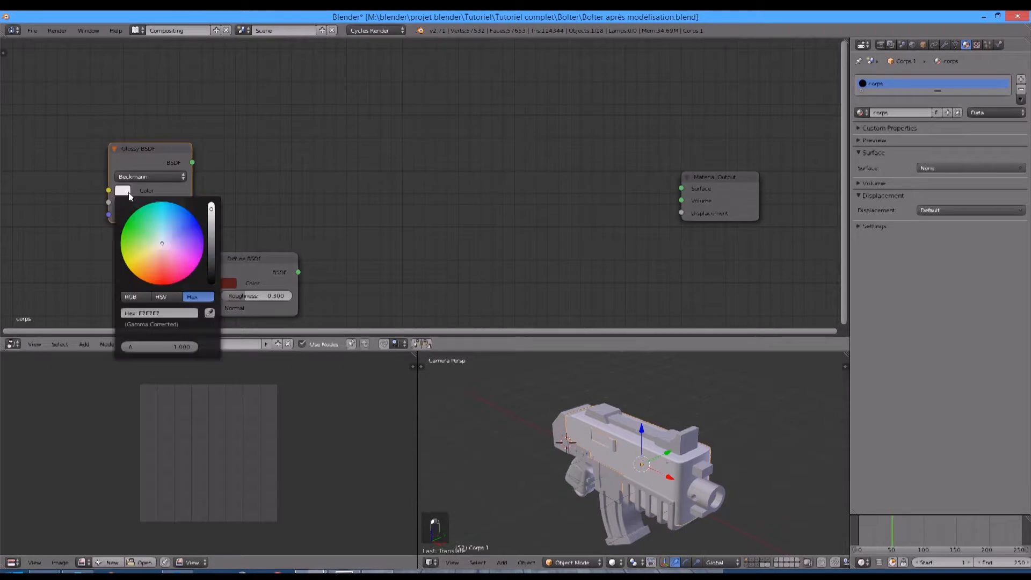
left_click(170, 313)
type("BD0A00")
key("Return")
left_click(168, 202)
type("0.2")
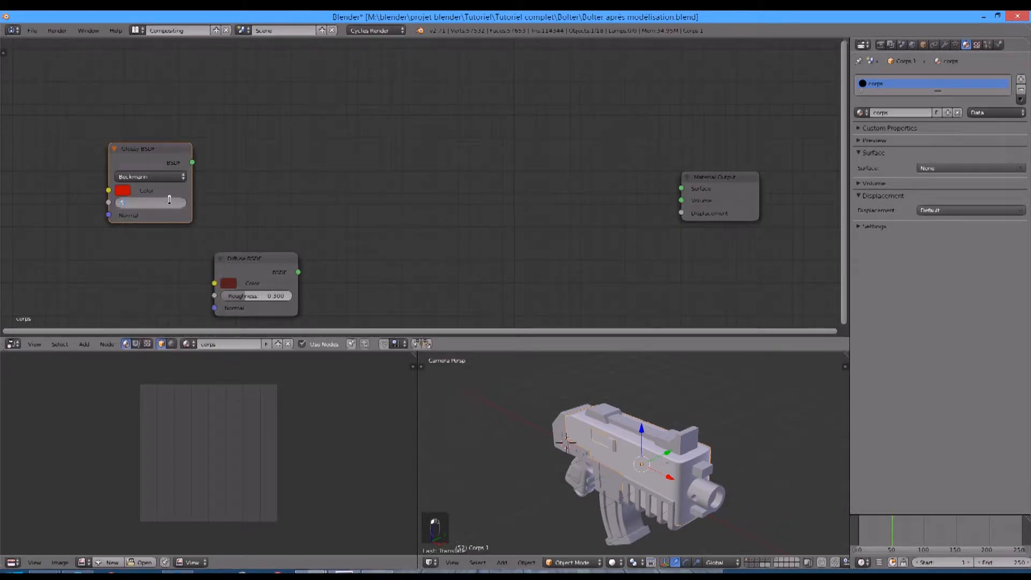
key("Return")
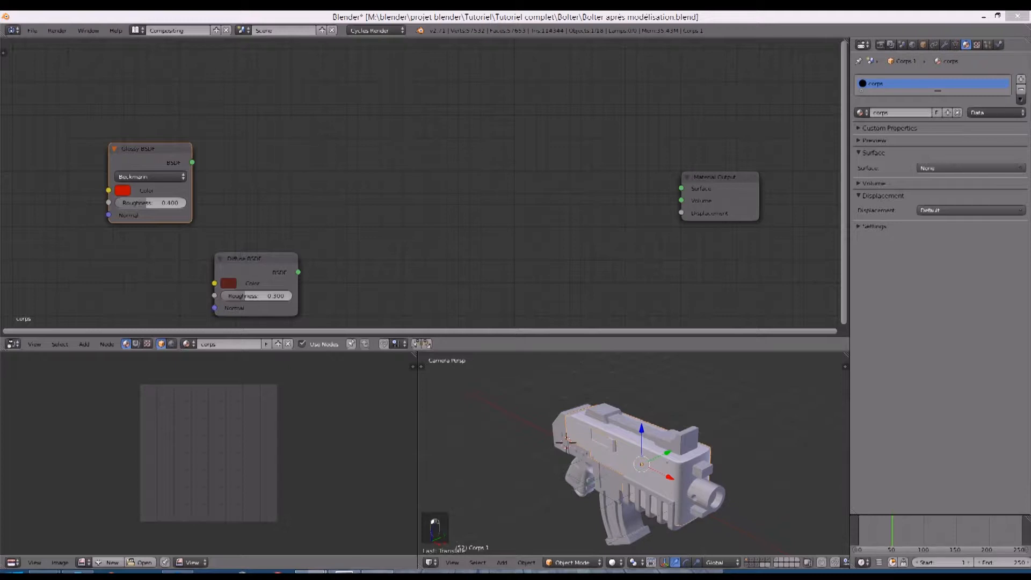
Step: Add a Texture Coordinate node in the empty area above the shader nodes
scroll(283, 132, "down", 2)
key("shift+a")
mouse_move(328, 133)
middle_click_drag(320, 111, 375, 275)
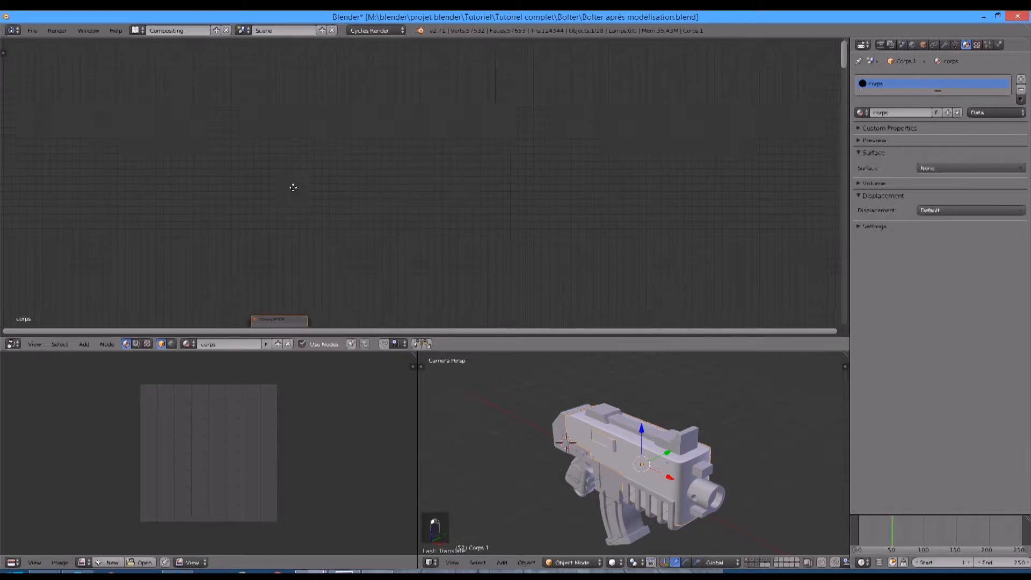
key("shift+a")
mouse_move(276, 163)
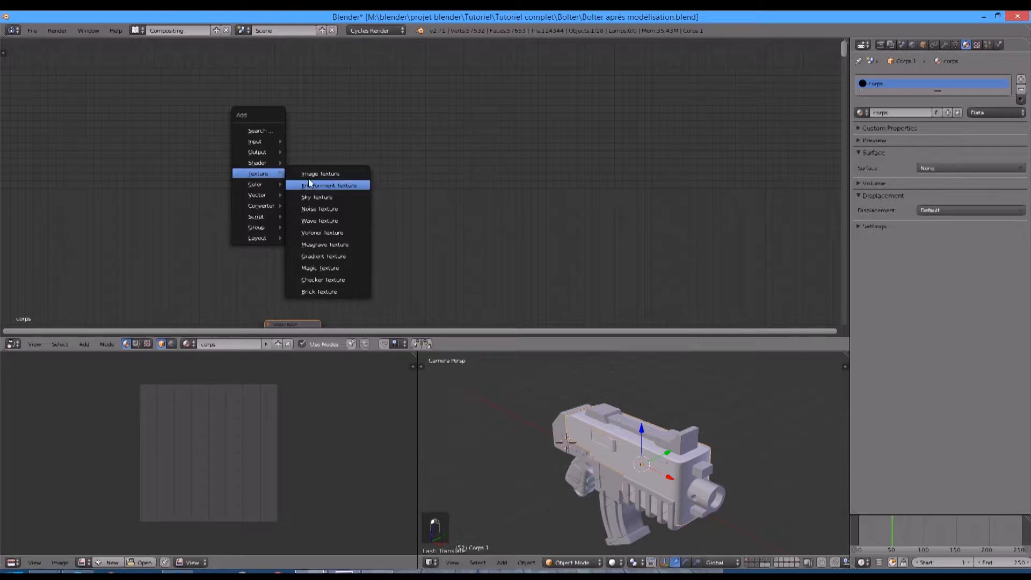
mouse_move(260, 140)
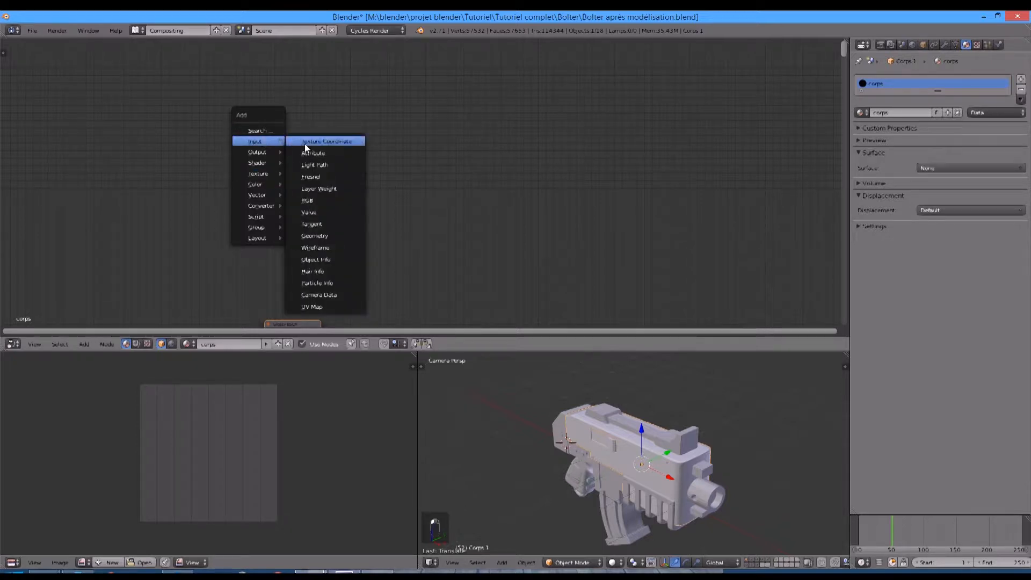
left_click(305, 143)
left_click(256, 153)
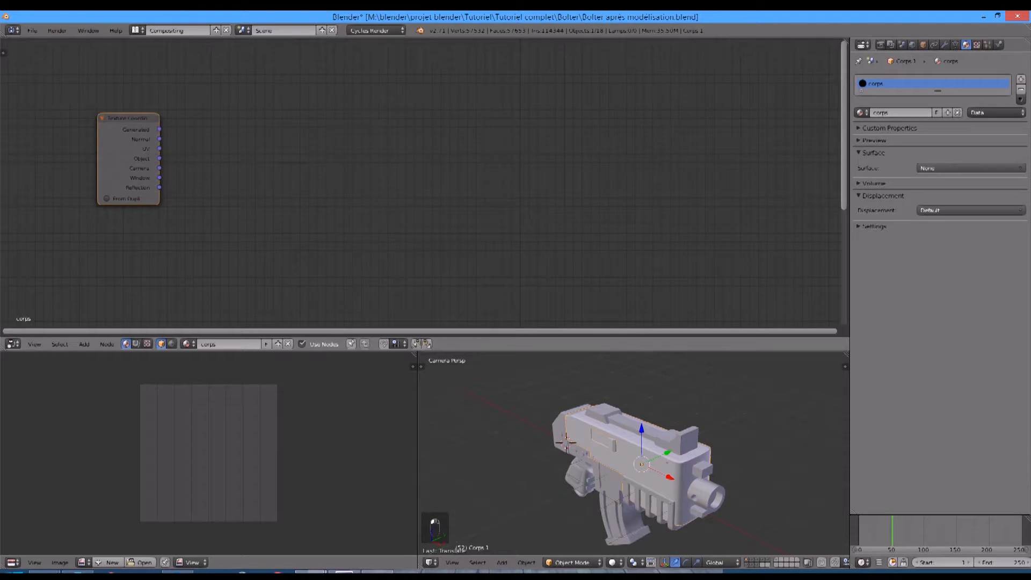
Step: Add an Image Texture node to the right of the Texture Coordinate node
key("shift+a")
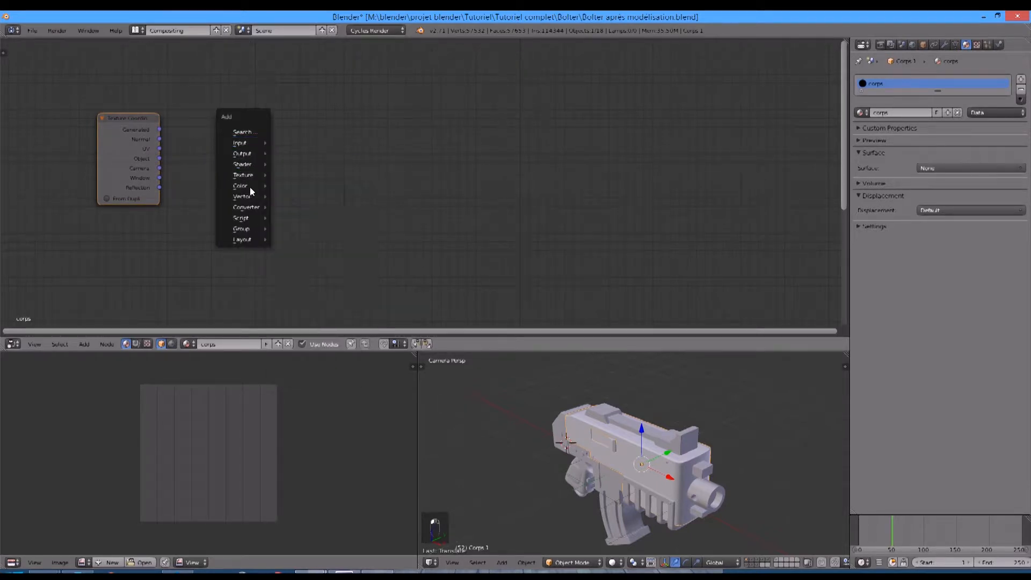
mouse_move(238, 179)
left_click(293, 176)
left_click(181, 105)
scroll(184, 121, "up", 2)
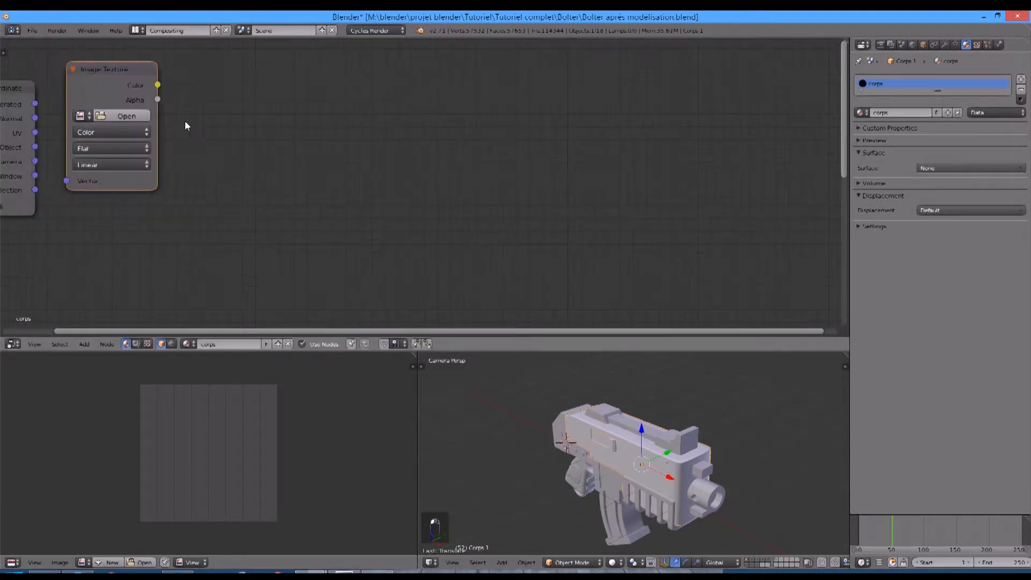
Step: Load erraflure.png into the Image Texture node and link the Texture Coordinate's UV output to its Vector input
left_click(146, 120)
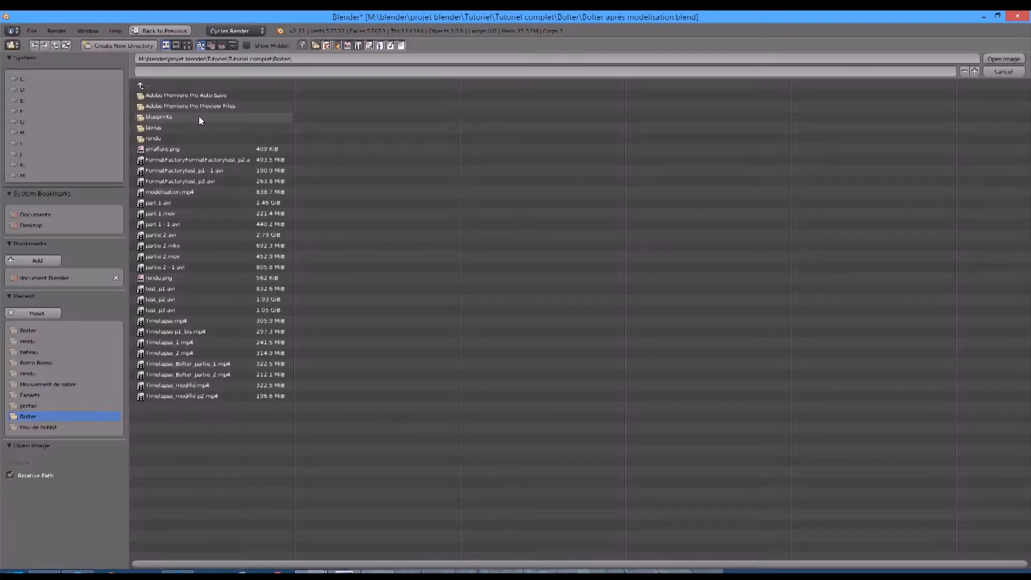
double_click(184, 153)
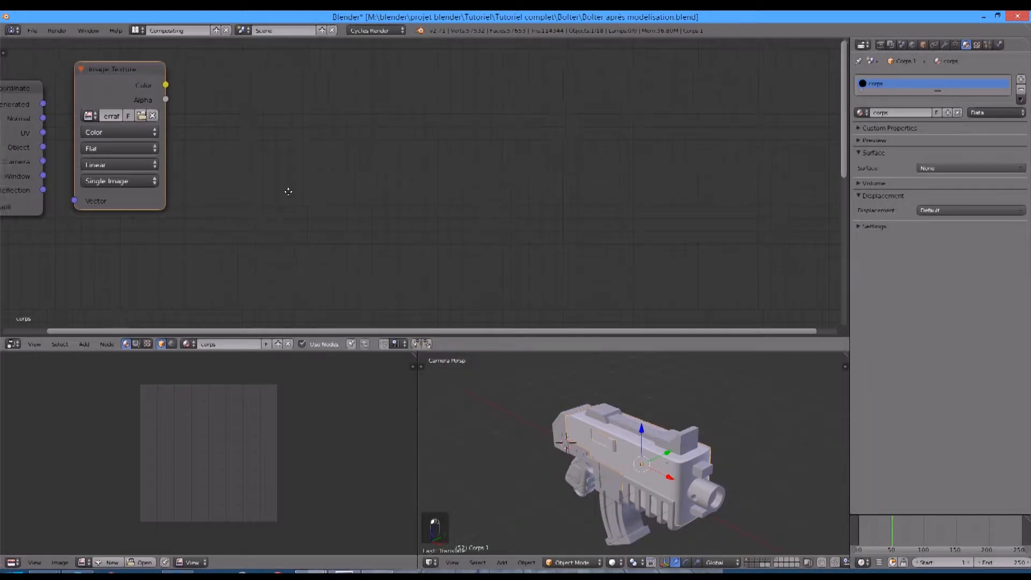
left_click_drag(162, 131, 199, 198)
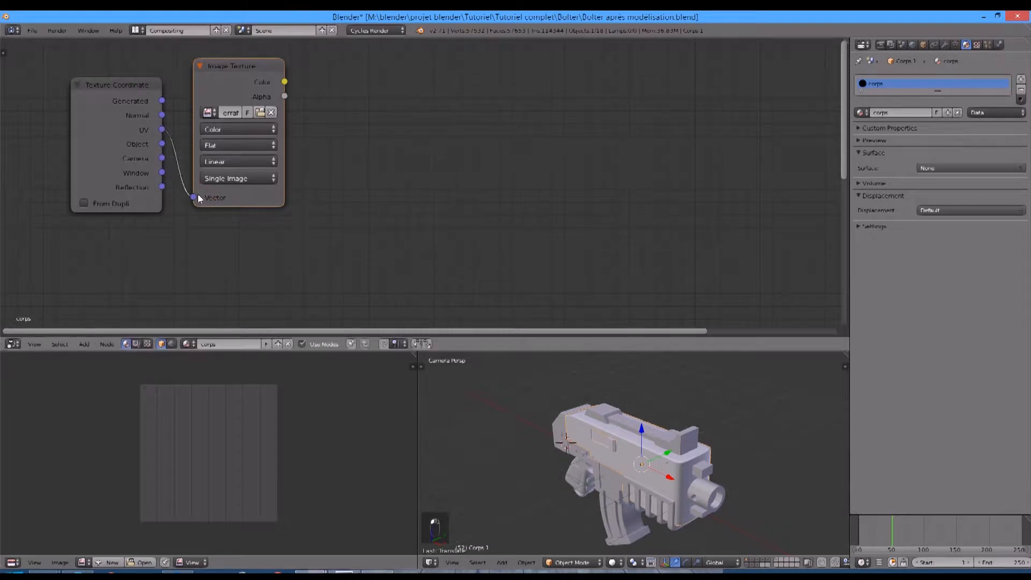
middle_click_drag(317, 188, 299, 207)
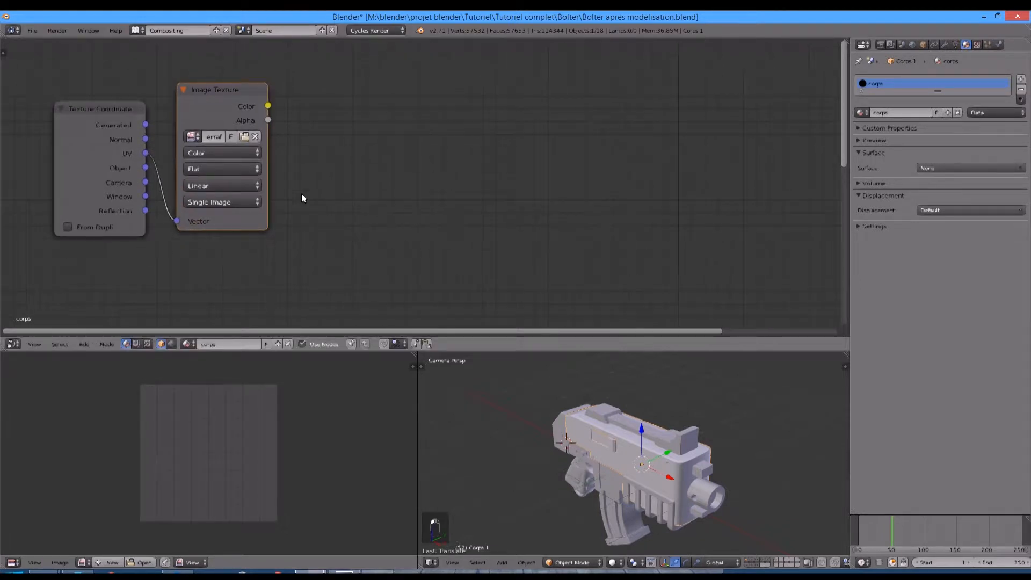
middle_click_drag(338, 163, 300, 168)
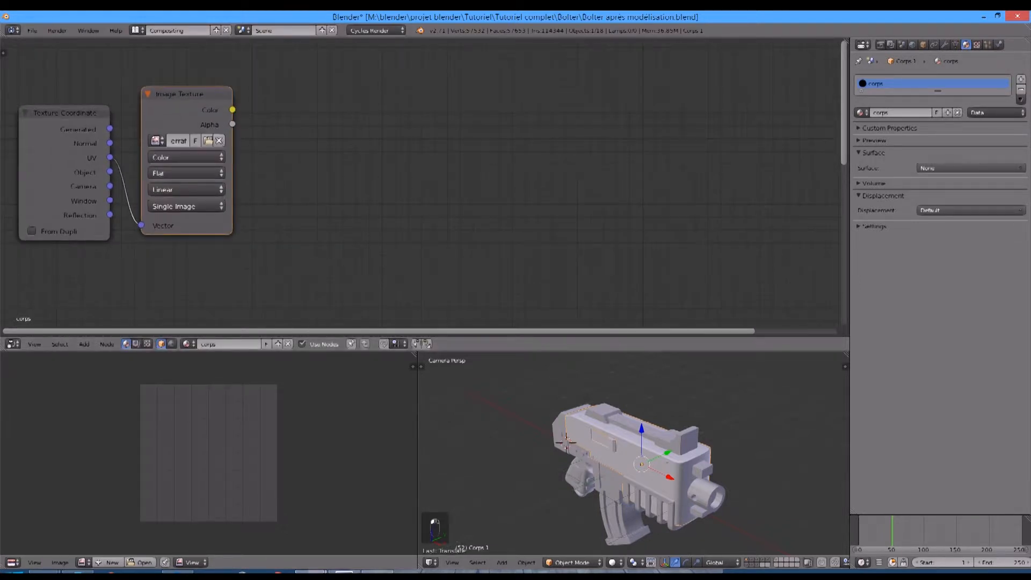
Step: Add a second Glossy BSDF node and place it above and to the right of the Image Texture node
left_click(386, 150)
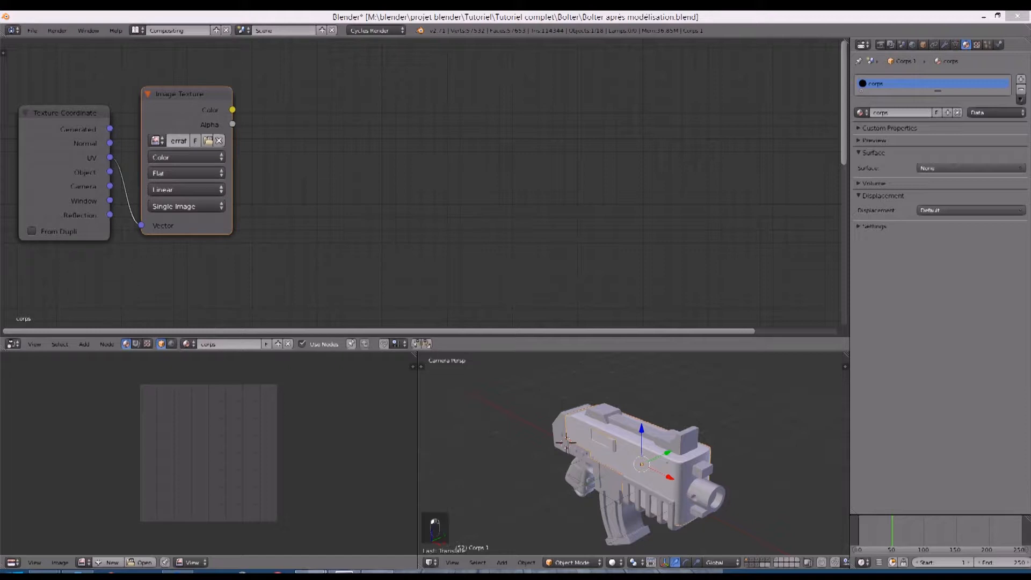
left_click(401, 166)
key("shift+a")
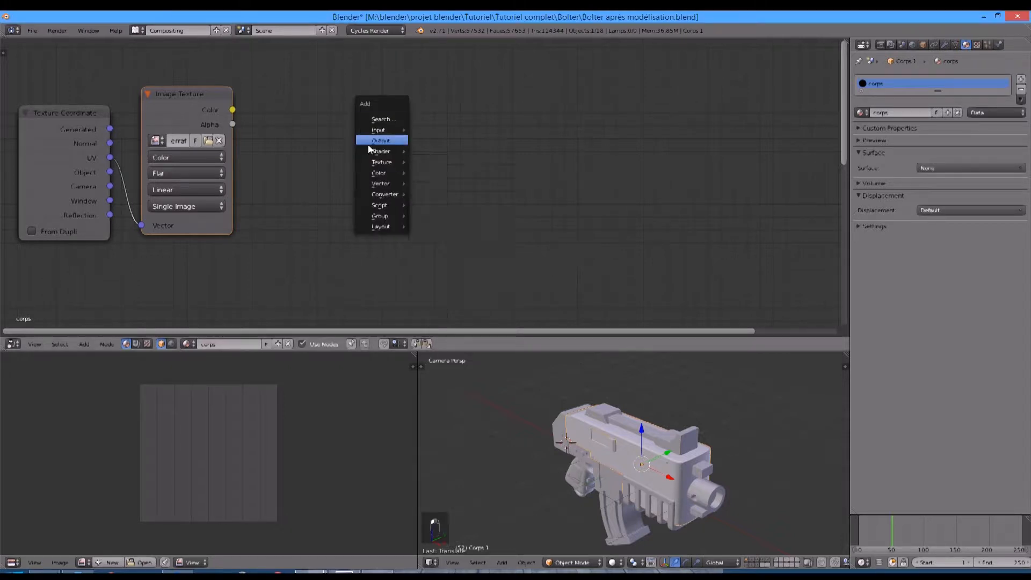
mouse_move(378, 132)
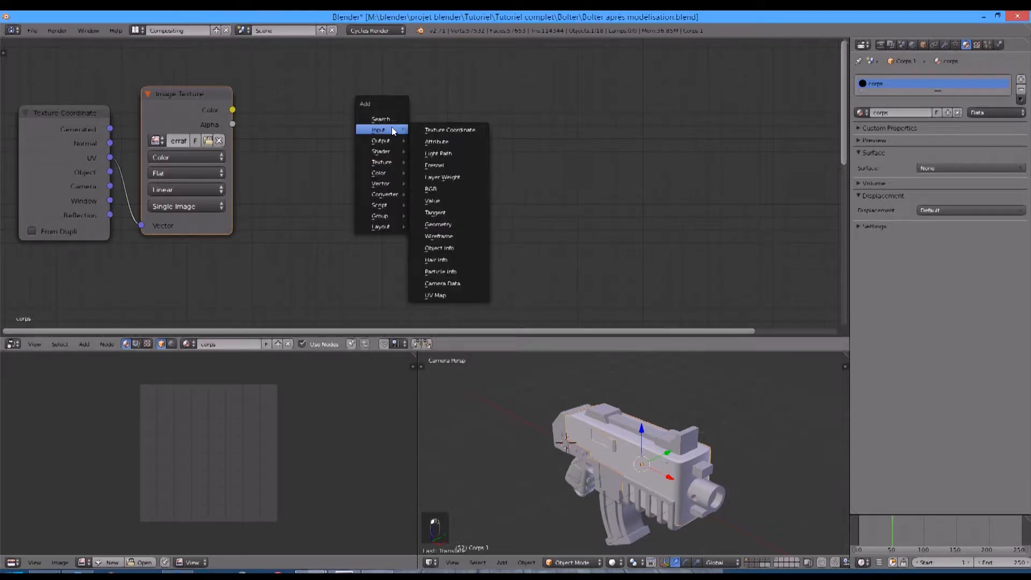
mouse_move(389, 153)
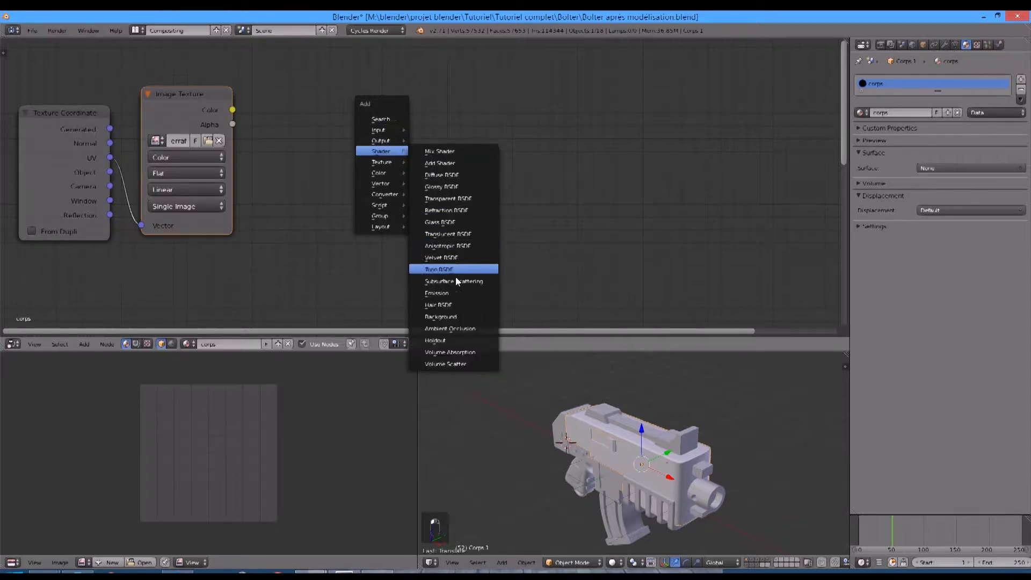
left_click(448, 186)
left_click(370, 122)
middle_click_drag(331, 78, 338, 180)
left_click_drag(337, 180, 307, 113)
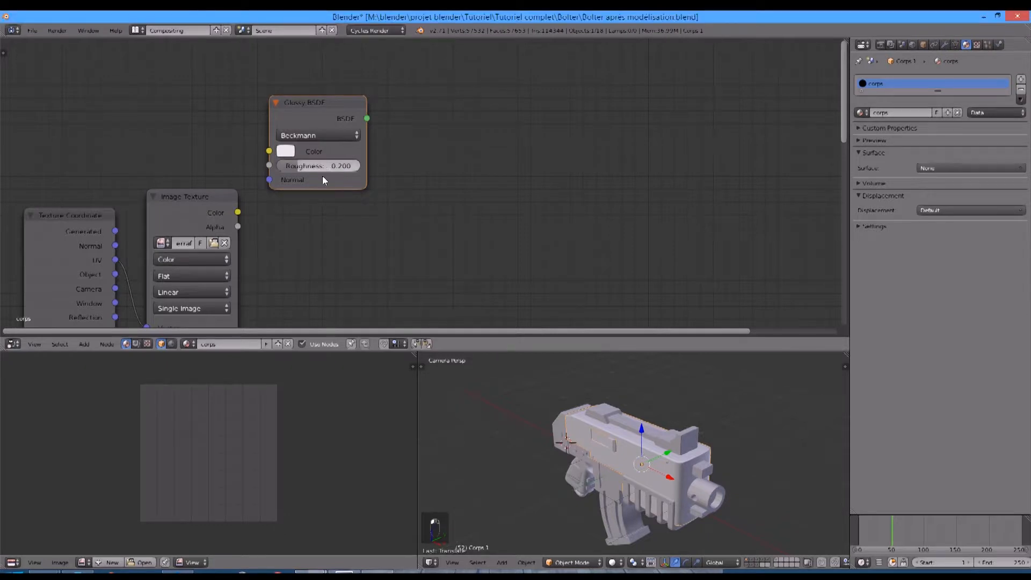
Step: Set the colour of the new Glossy BSDF to a dark grey using a hex value
left_click(285, 151)
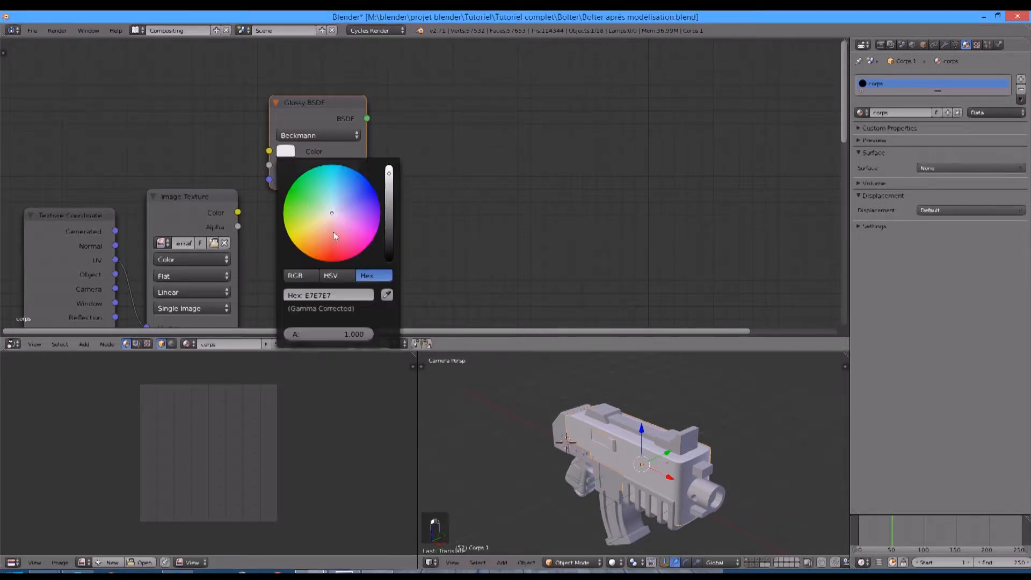
left_click(336, 297)
key("Return")
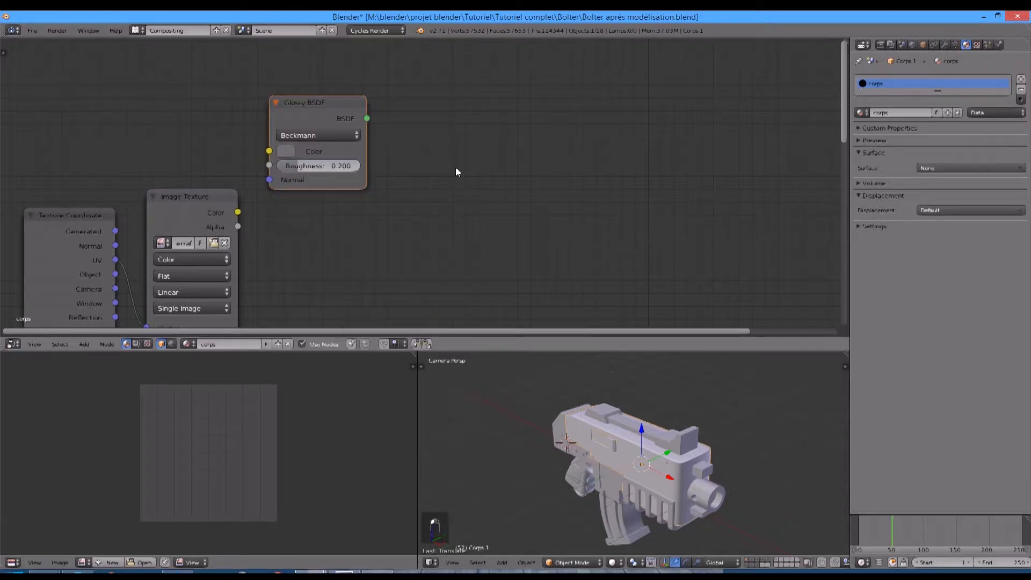
Step: Add a Mix Shader node to the right of the Image Texture and grey Glossy BSDF nodes
middle_click_drag(352, 261, 321, 249)
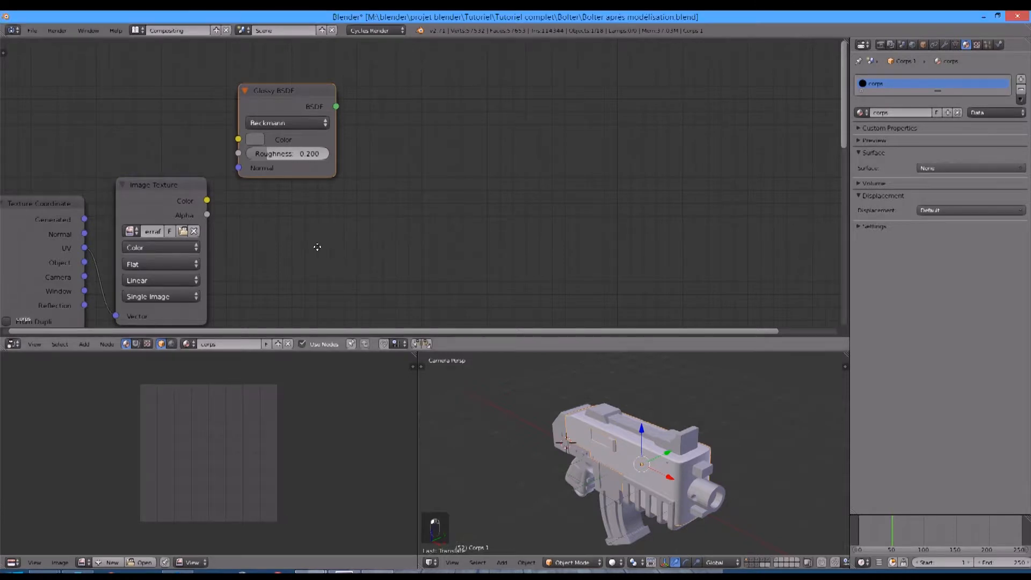
scroll(254, 233, "down", 1)
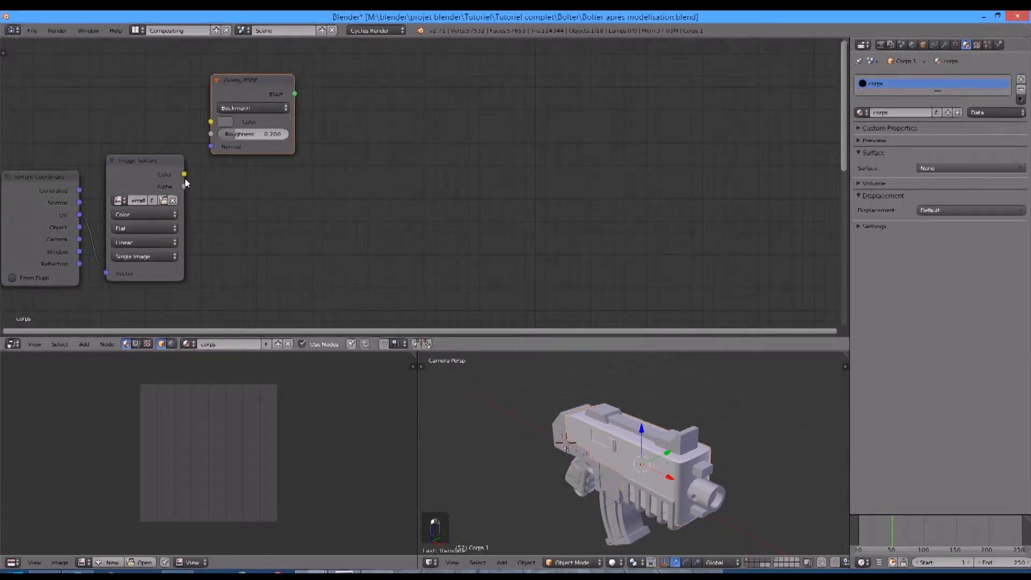
middle_click_drag(185, 179, 88, 145)
key("shift+a")
mouse_move(307, 179)
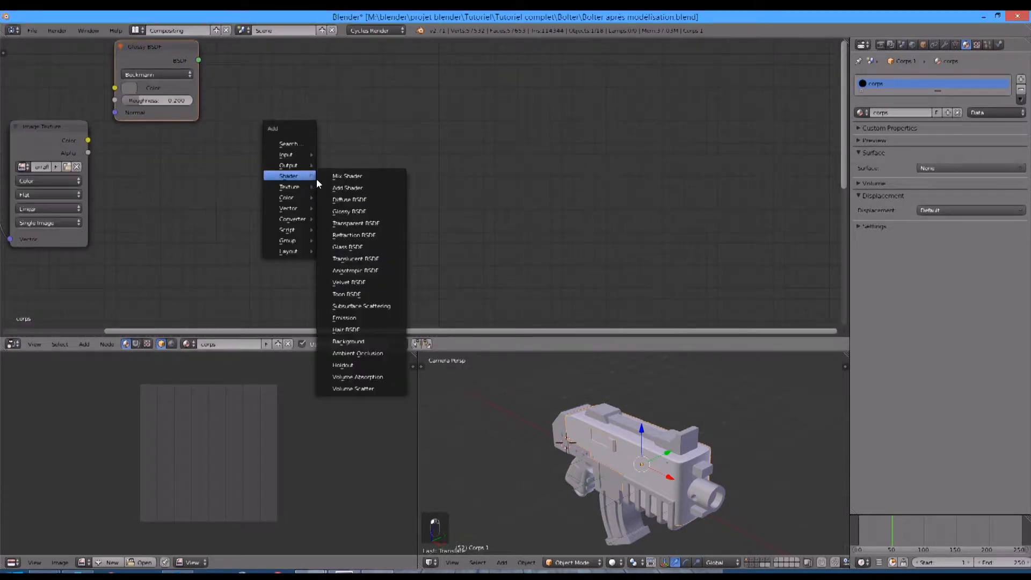
left_click(331, 176)
left_click(297, 172)
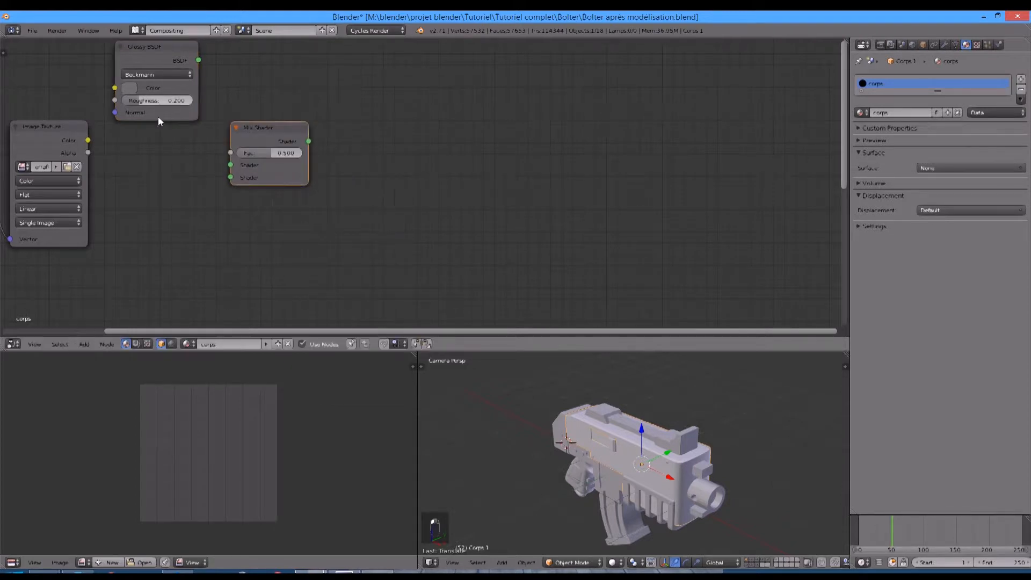
Step: Link the Image Texture's Color to the Mix Shader's Fac and the grey Glossy BSDF to its second Shader input
left_click_drag(87, 141, 230, 153)
left_click_drag(195, 60, 230, 176)
left_click_drag(256, 129, 343, 141)
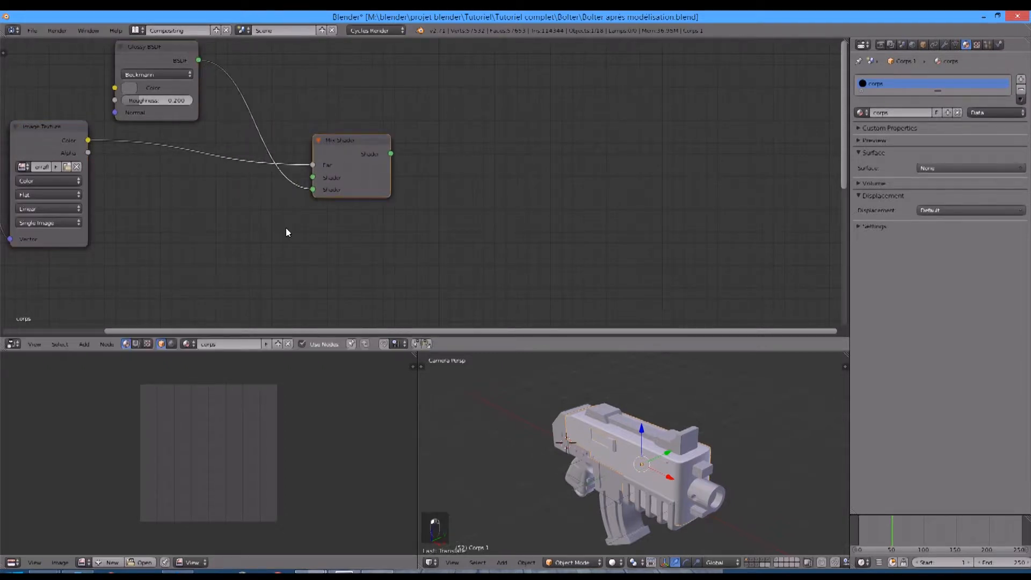
Step: Link the red Glossy BSDF to the Mix Shader's first Shader input and shift the red node slightly left
scroll(246, 237, "down", 3)
middle_click_drag(246, 237, 265, 188)
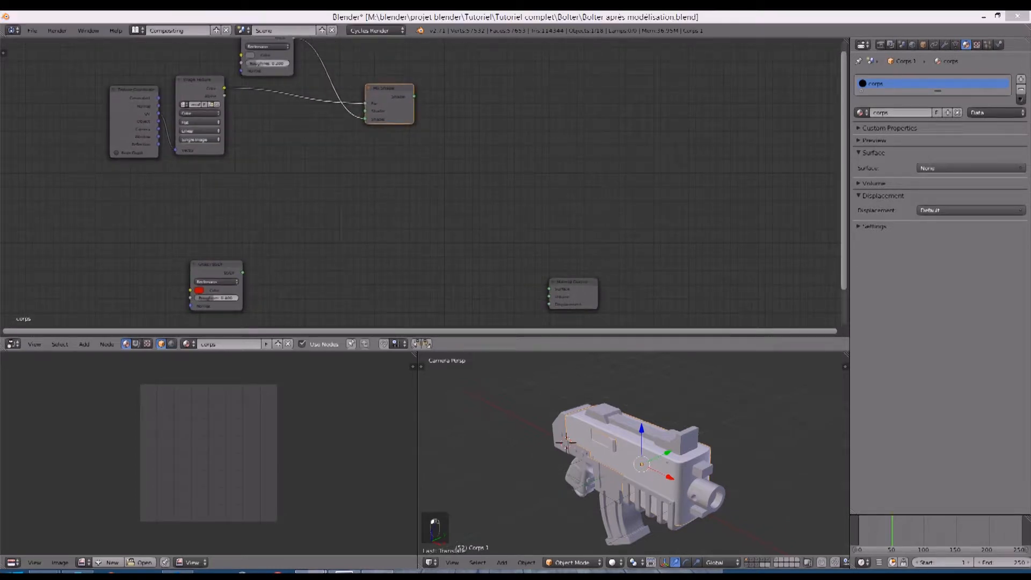
left_click_drag(243, 272, 365, 117)
left_click_drag(213, 278, 178, 276)
middle_click_drag(208, 236, 209, 309)
scroll(304, 257, "up", 6)
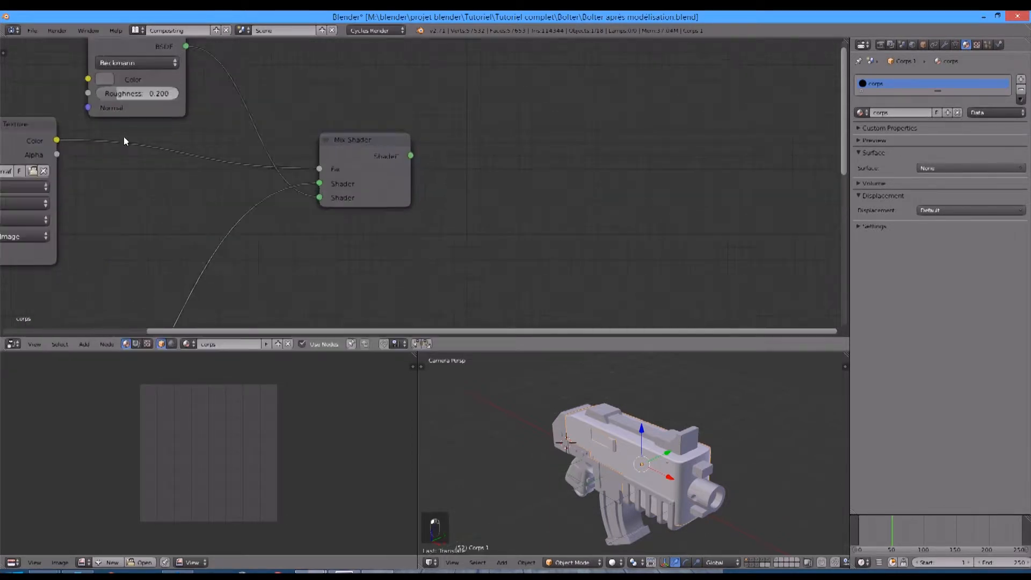
Step: Move the Image Texture node slightly to the right, away from the Texture Coordinate node
scroll(343, 207, "up", 2)
middle_click_drag(60, 151, 188, 183)
left_click_drag(138, 171, 176, 183)
left_click(268, 68)
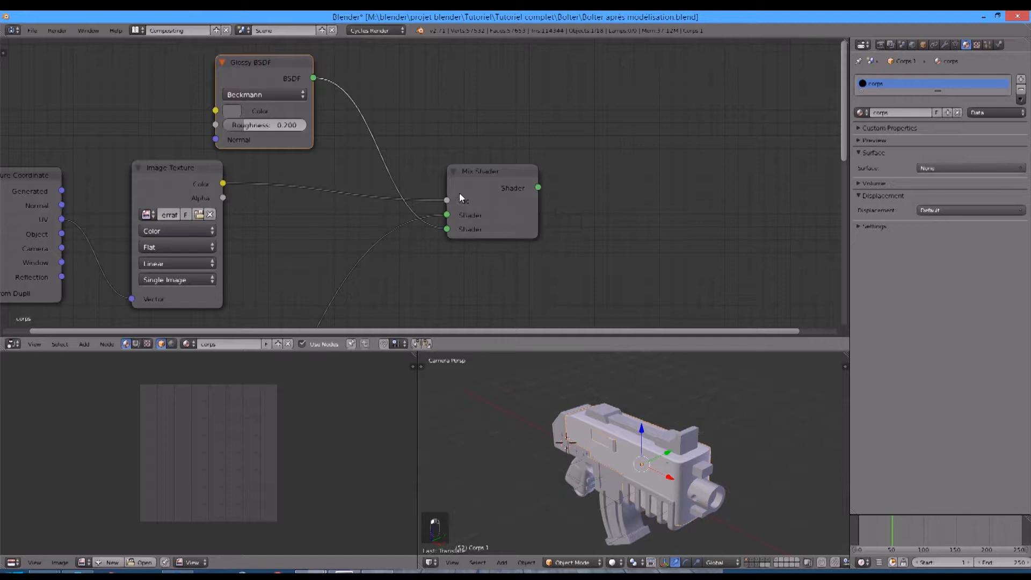
left_click(177, 185)
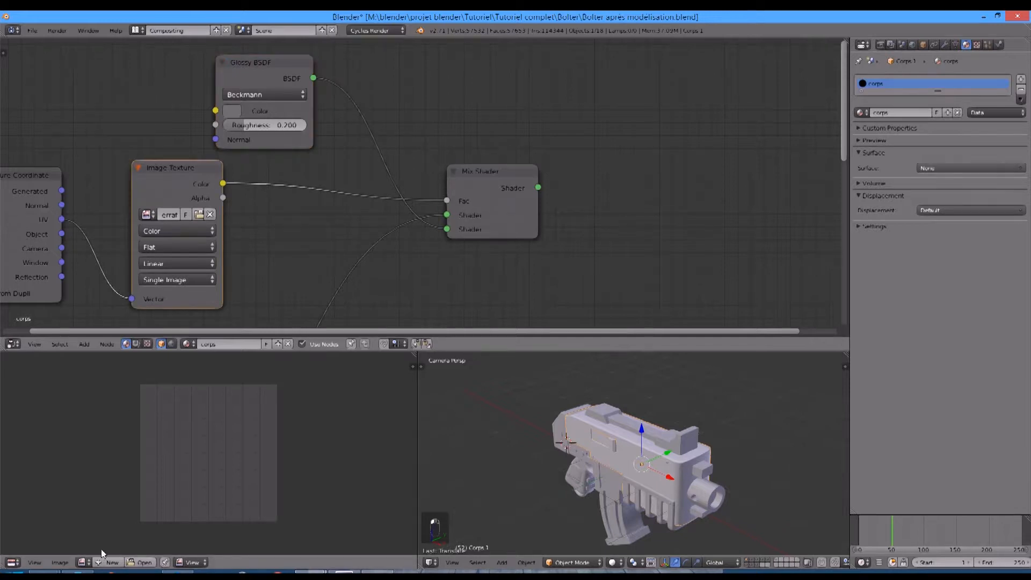
Step: Display erraflure.png in the UV/Image Editor
left_click(81, 562)
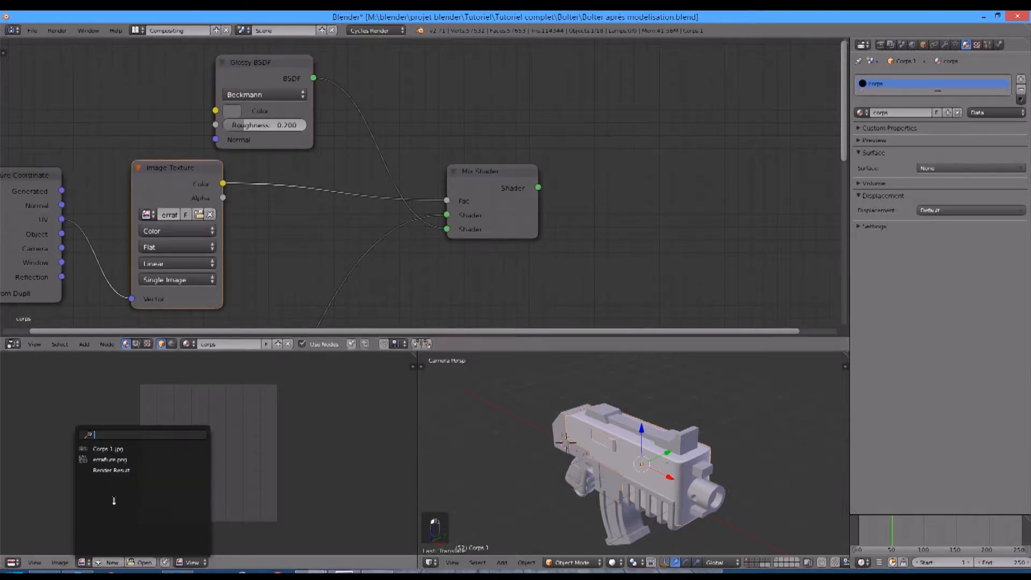
left_click(123, 459)
scroll(290, 442, "down", 2)
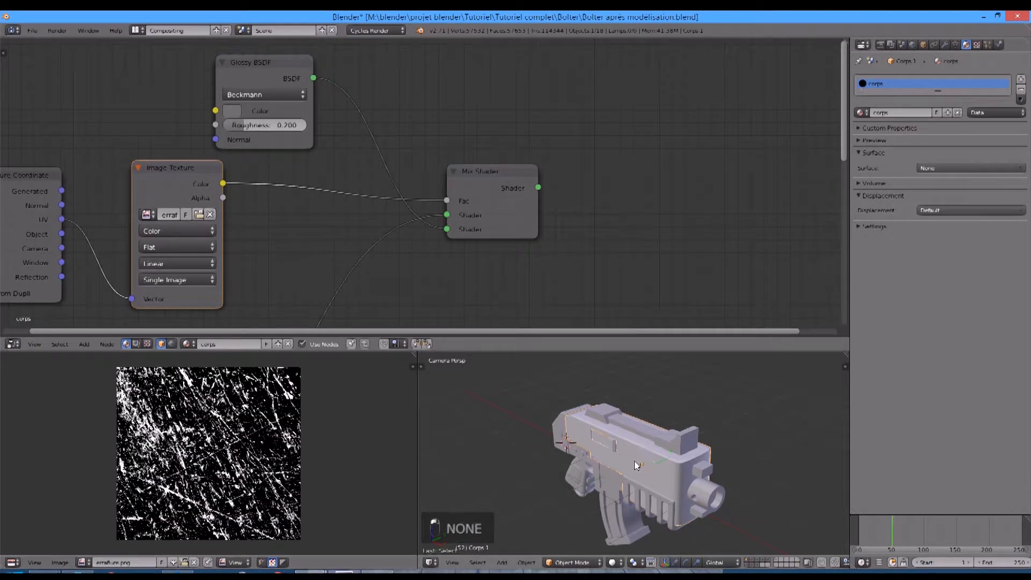
Step: Select the whole Corps 1 mesh in Edit Mode and unwrap it with the standard Unwrap from the front view
key("Tab")
key("a")
key("a")
key("KP_1")
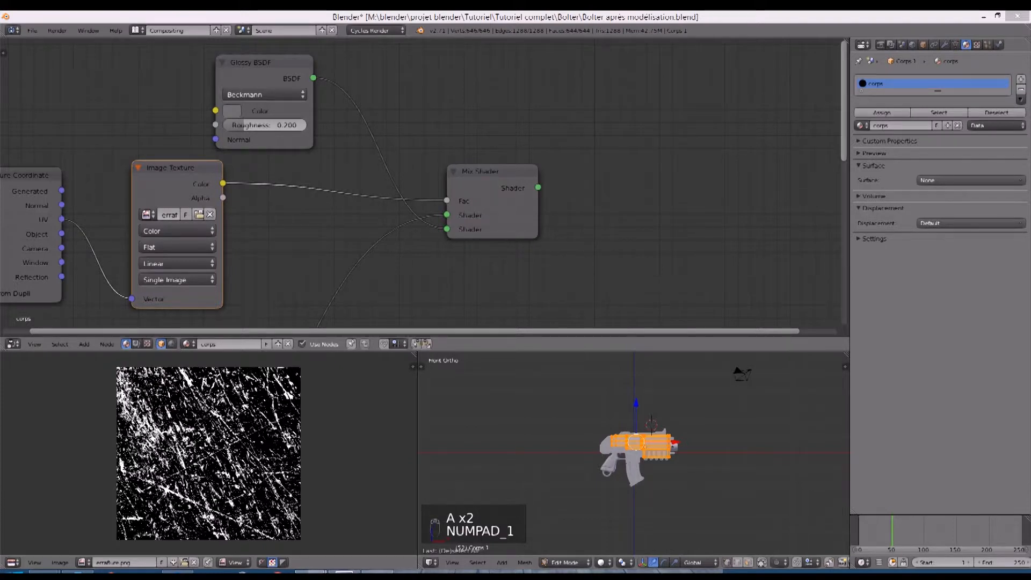
scroll(631, 446, "up", 3)
key("u")
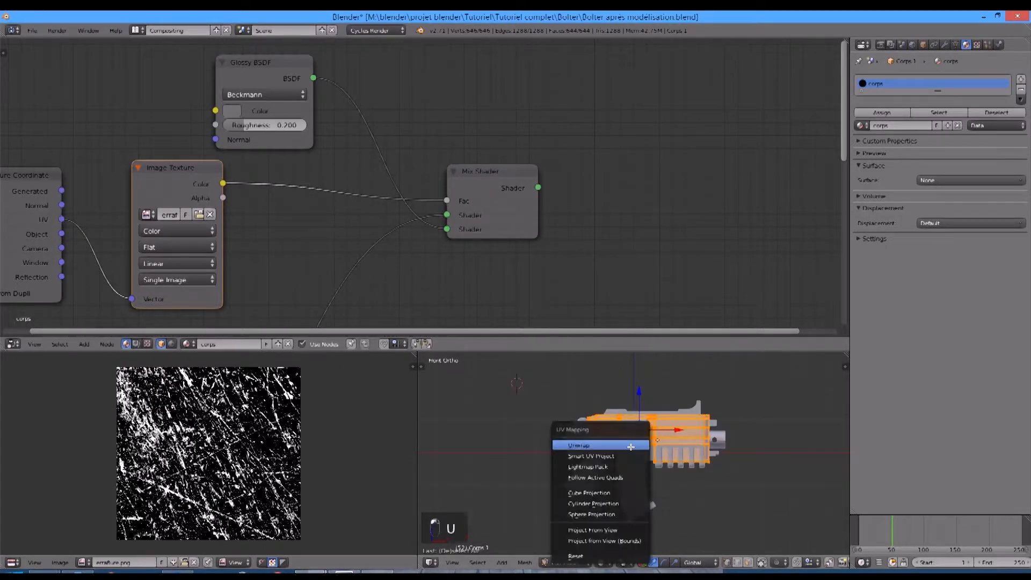
left_click(631, 445)
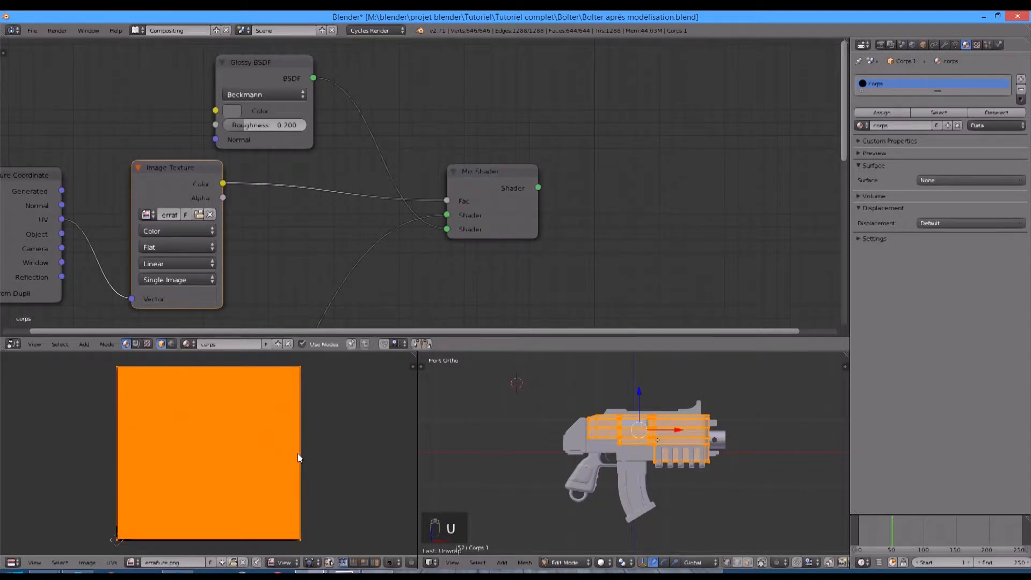
Step: Remap the body's UVs with Cube Projection, then enlarge and move the islands to cover the scratch image
key("u")
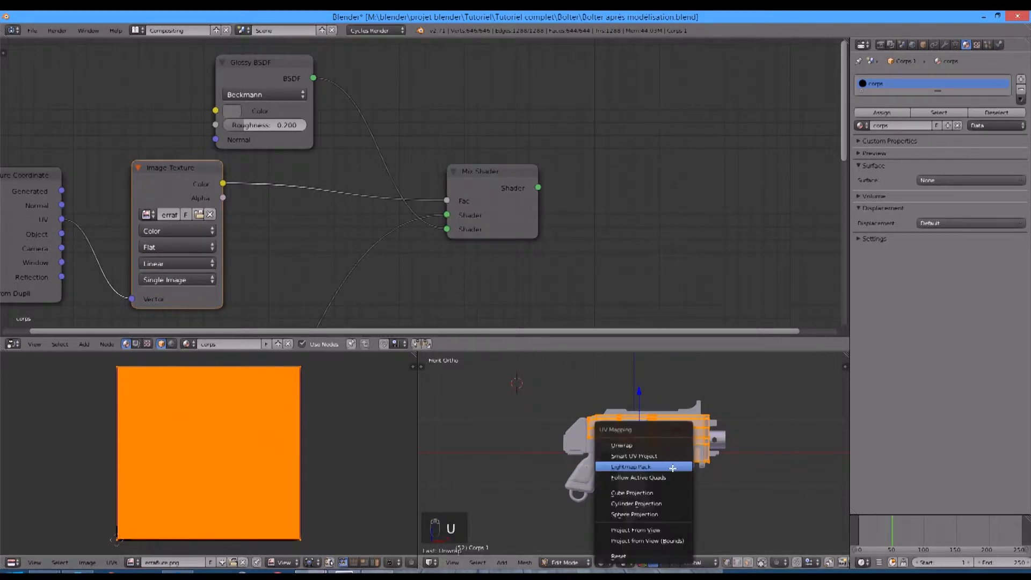
left_click(639, 492)
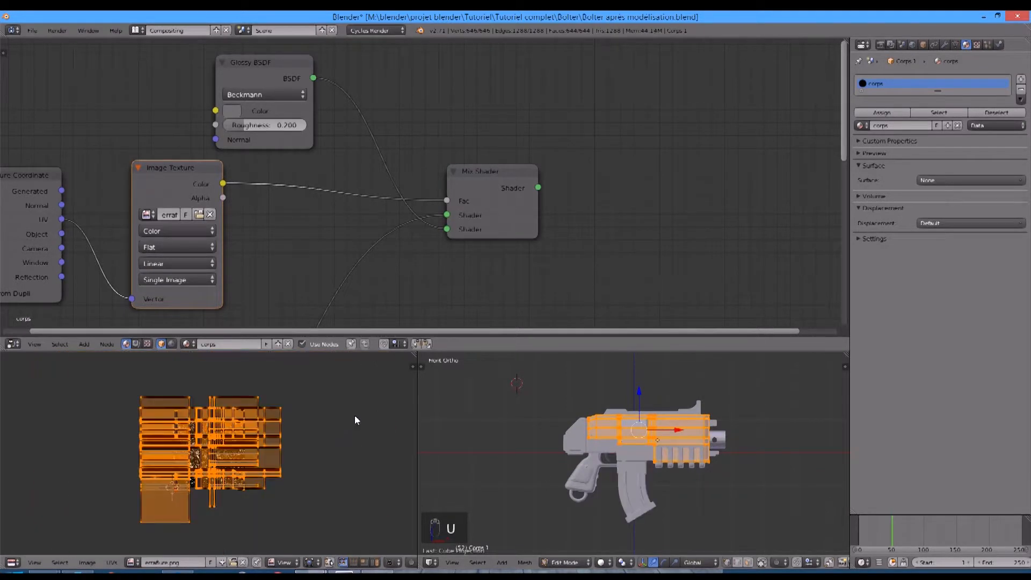
key("s")
left_click(257, 439)
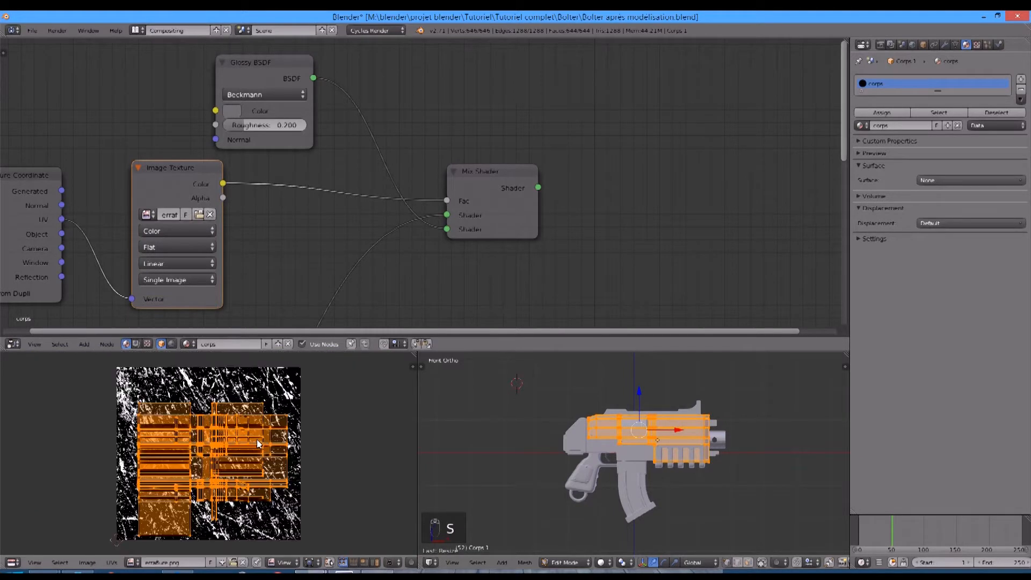
key("g")
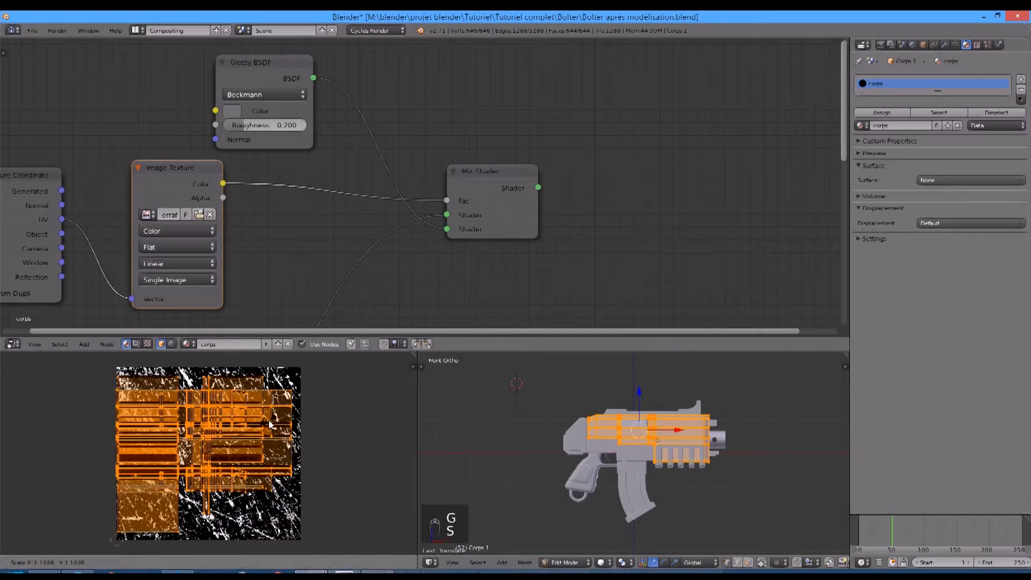
scroll(240, 443, "up", 5)
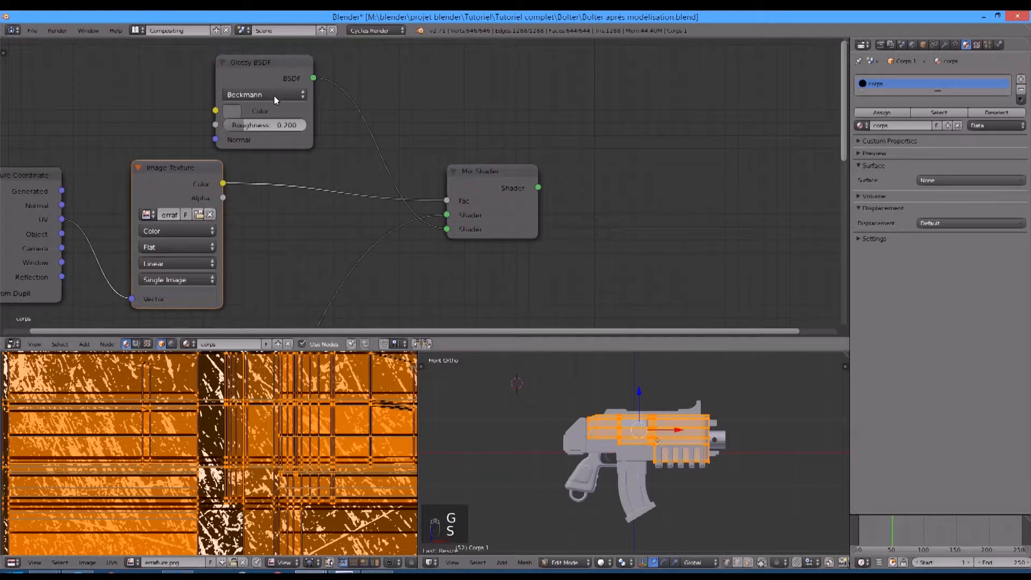
middle_click_drag(277, 166, 247, 170)
scroll(614, 458, "up", 4)
middle_click_drag(615, 458, 581, 463)
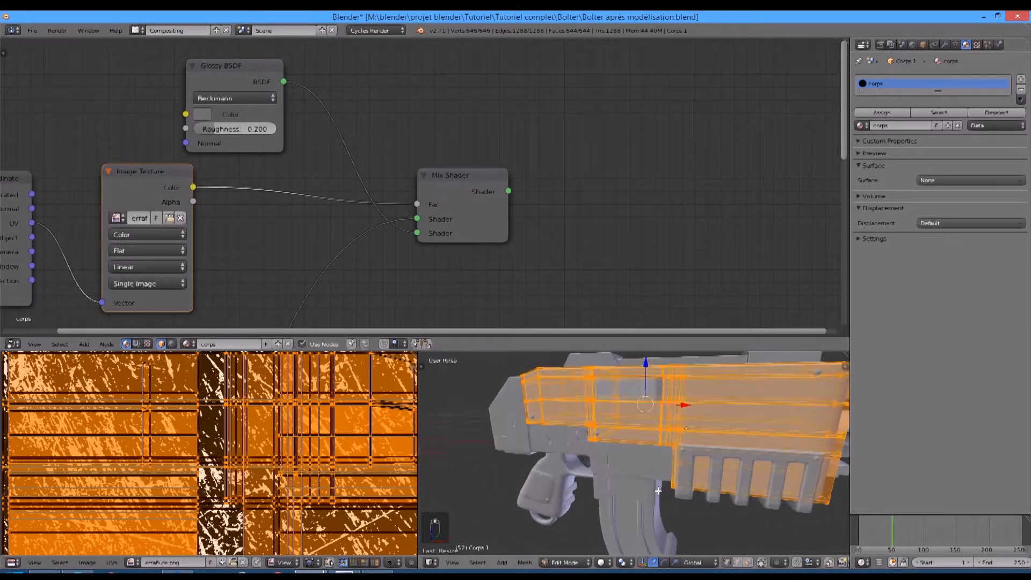
scroll(527, 221, "down", 5)
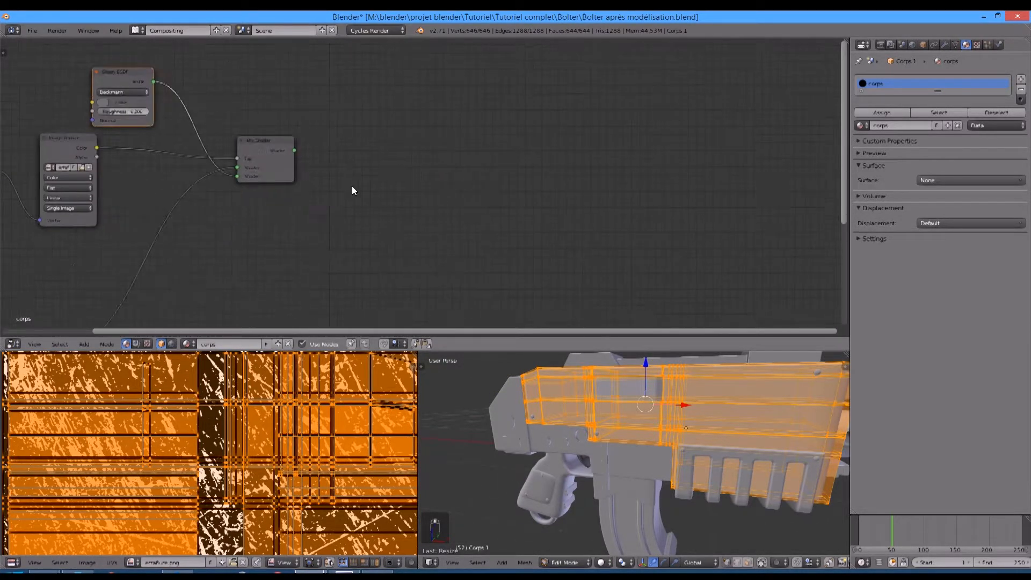
Step: Place the Material Output node beside the Mix Shader and link the Mix Shader's output to its Surface input
scroll(369, 209, "down", 3)
left_click_drag(456, 289, 376, 152)
scroll(333, 188, "up", 5)
middle_click_drag(354, 201, 362, 296)
scroll(360, 269, "up", 4)
left_click_drag(368, 261, 419, 272)
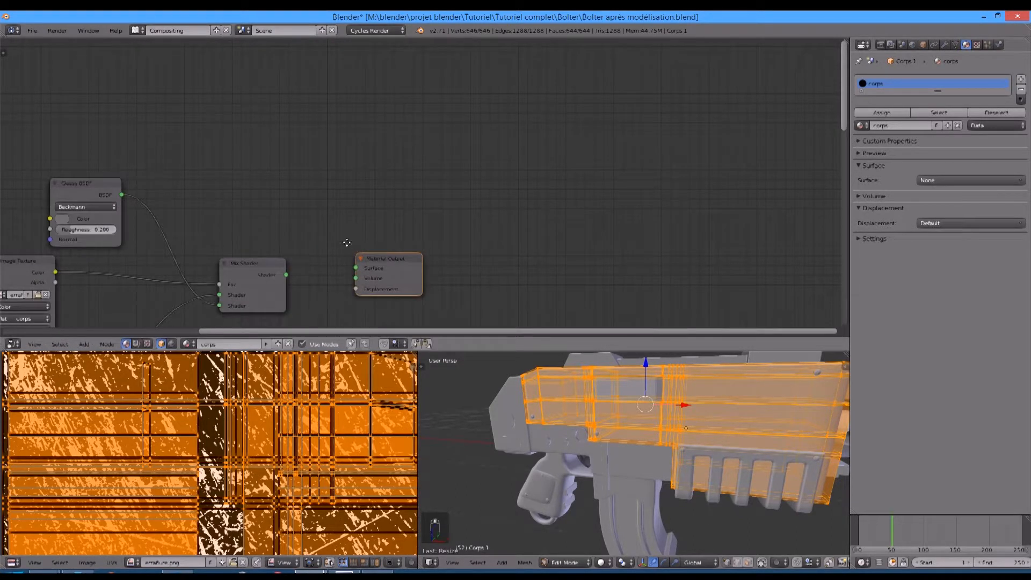
middle_click_drag(296, 274, 338, 243)
left_click_drag(328, 246, 397, 240)
Step: Switch the 3D viewport to Rendered shading and examine the scratches on the red body alongside its UV layout
left_click(601, 562)
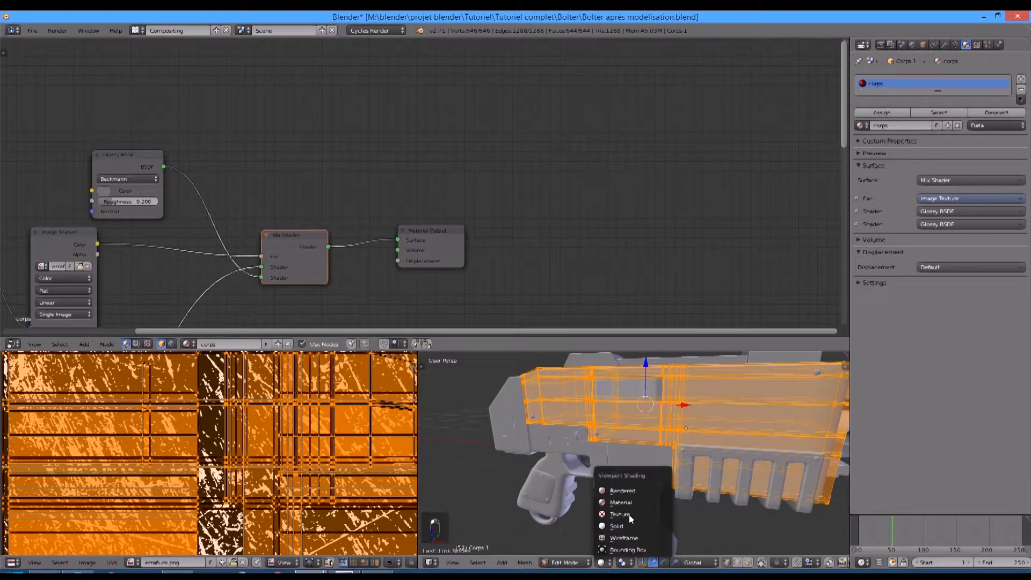
left_click(622, 490)
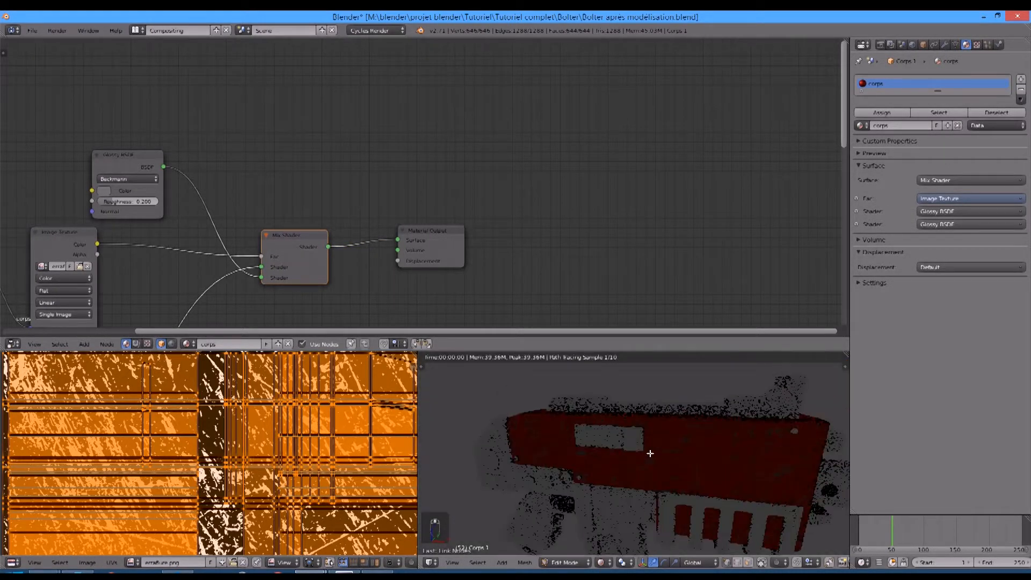
scroll(613, 438, "up", 5)
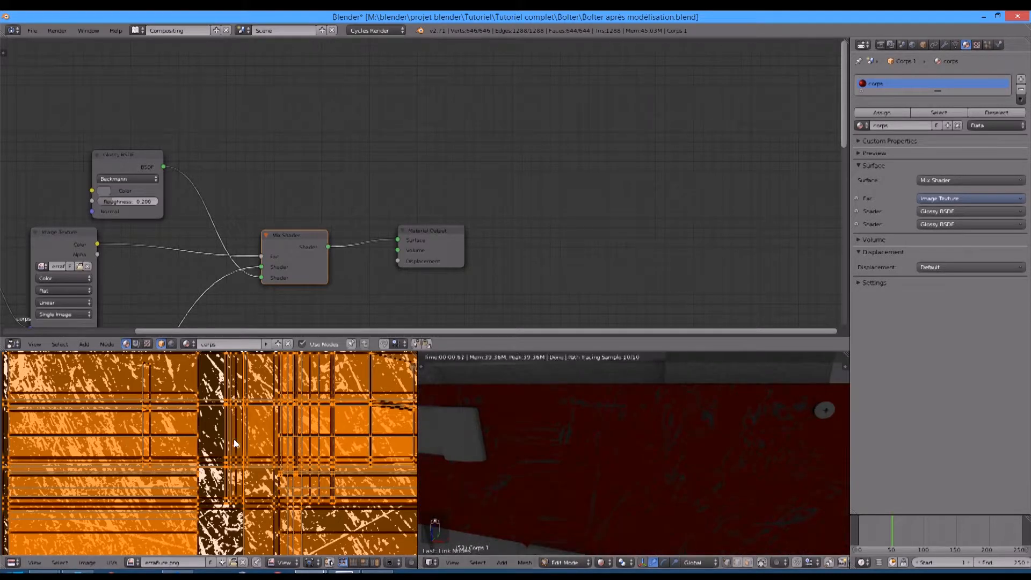
scroll(143, 432, "down", 5)
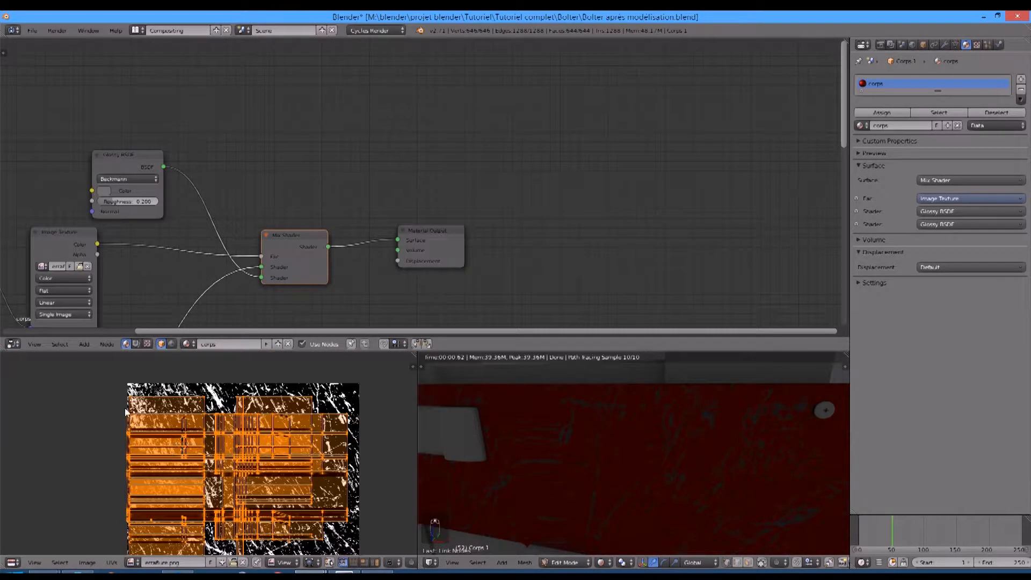
scroll(142, 424, "up", 5)
left_click(142, 428)
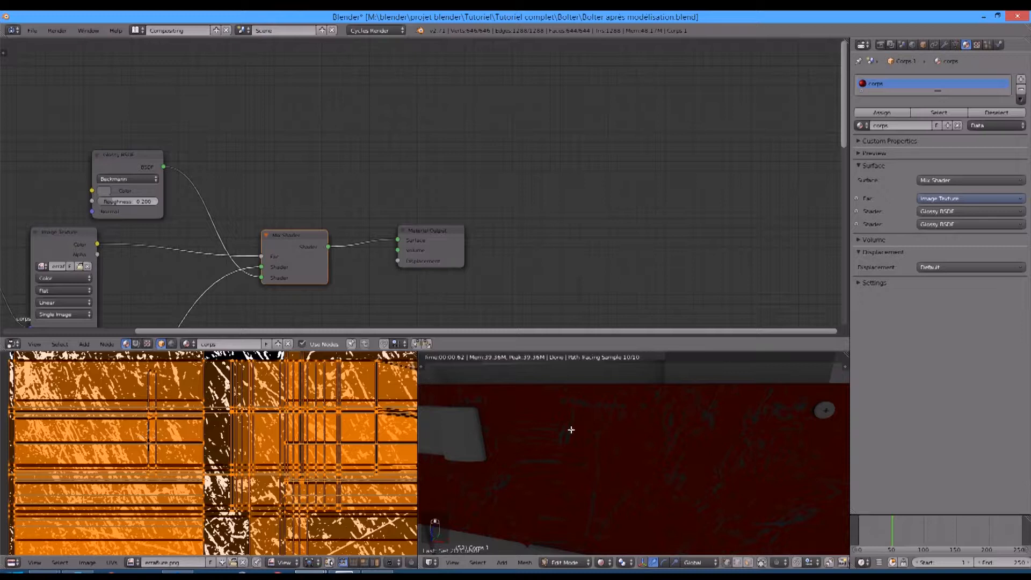
scroll(571, 430, "up", 2)
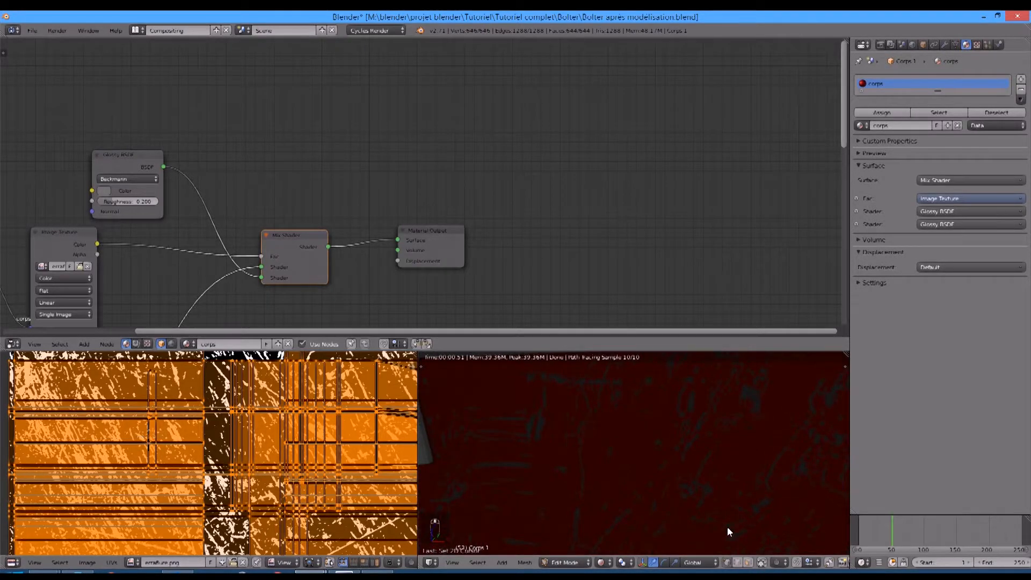
Step: Return to Object Mode and view the bolter's body from an angle in the rendered preview
key("Tab")
scroll(673, 491, "down", 4)
scroll(671, 489, "up", 4)
middle_click_drag(594, 439, 631, 476)
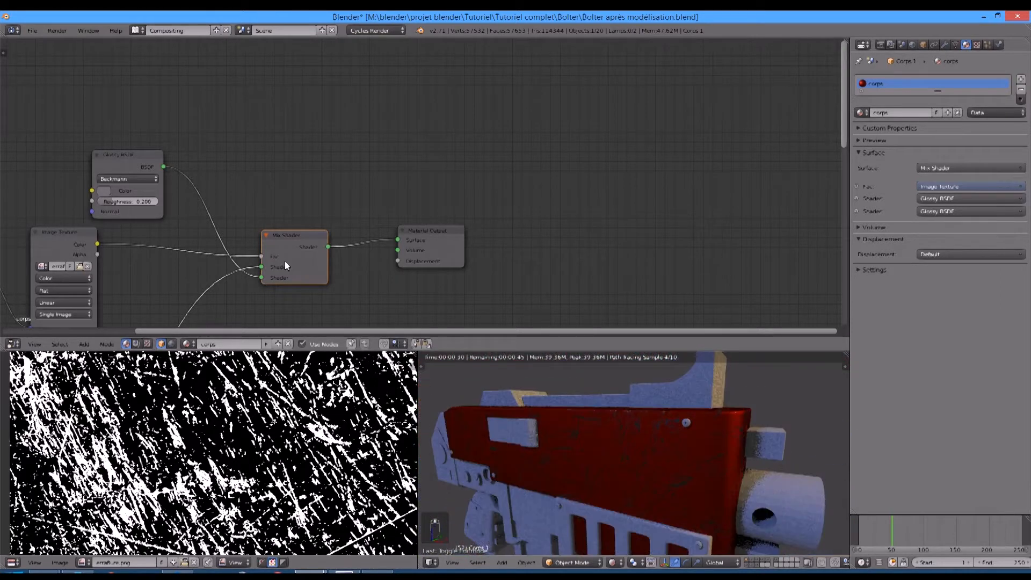
Step: Examine how the Image Texture's Color output drives the Mix Shader's Fac, comparing it with the black and white areas of erraflure.png
middle_click_drag(227, 258, 414, 192)
scroll(415, 191, "up", 4)
middle_click_drag(260, 210, 337, 226)
left_click(259, 188)
left_click_drag(259, 188, 247, 187)
scroll(215, 412, "down", 4)
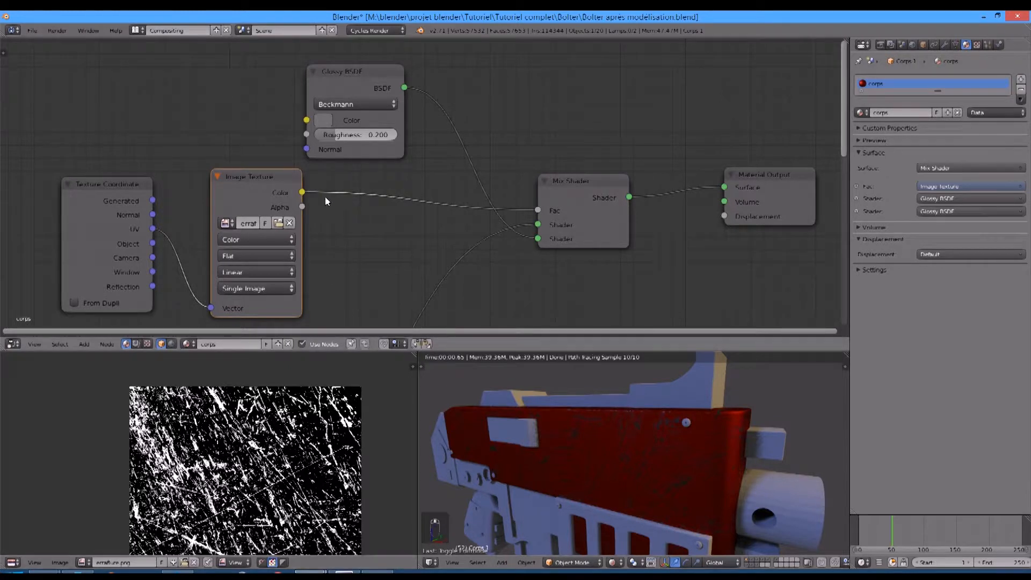
left_click(300, 208)
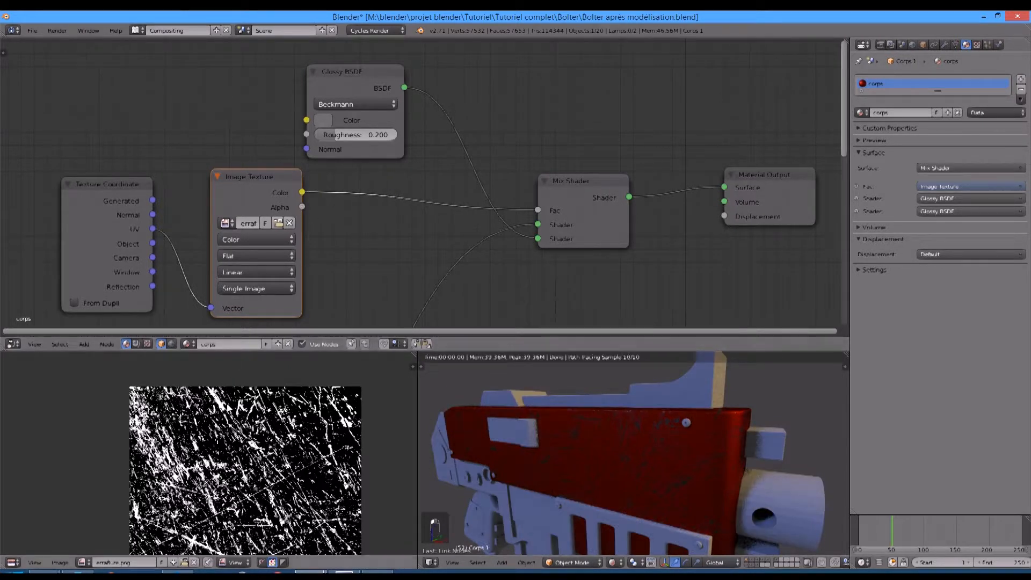
middle_click_drag(219, 433, 226, 405)
scroll(259, 450, "down", 1)
middle_click_drag(258, 450, 252, 426)
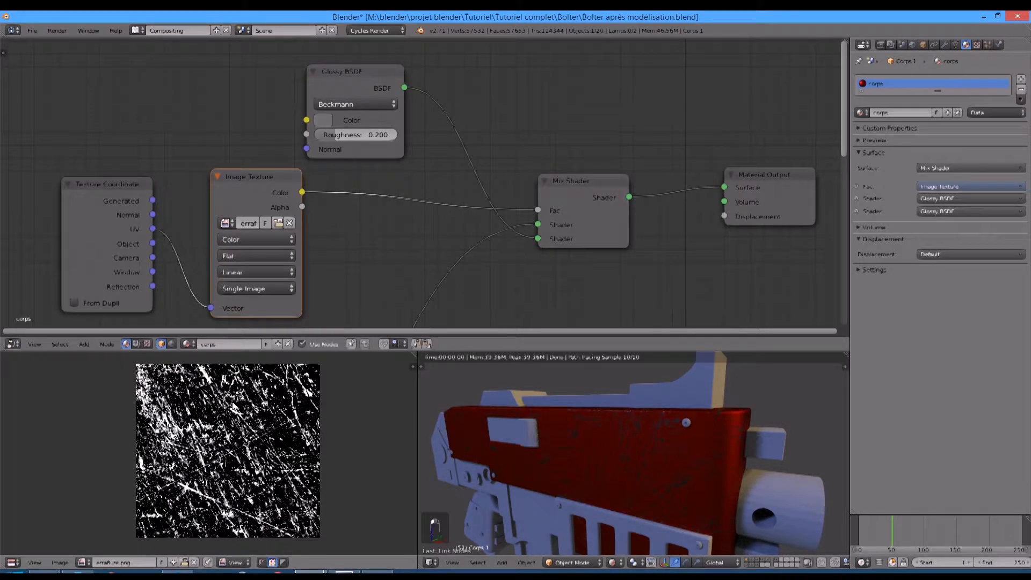
scroll(296, 446, "up", 3)
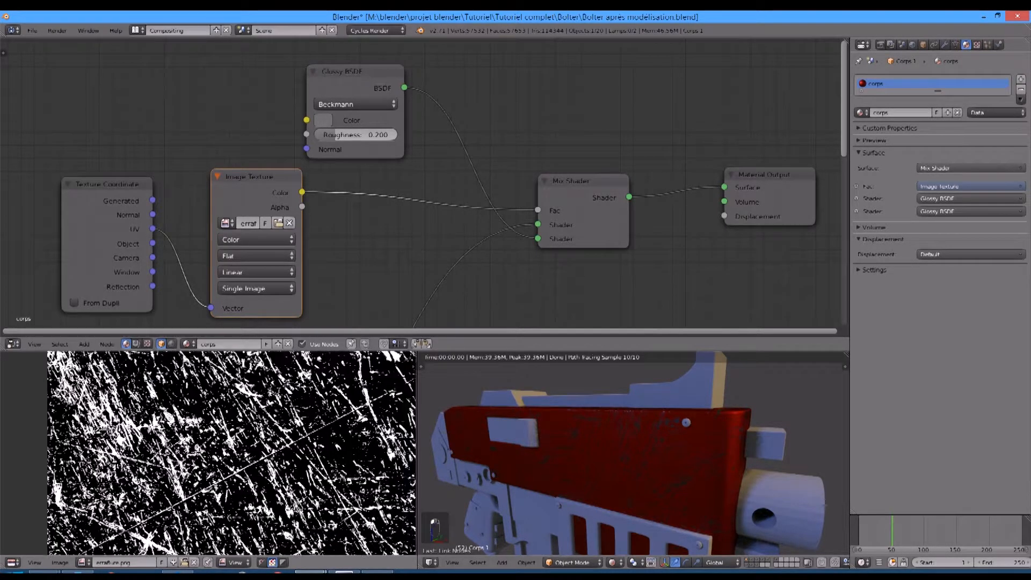
middle_click_drag(344, 219, 267, 227)
left_click_drag(229, 217, 298, 237)
scroll(301, 236, "down", 1)
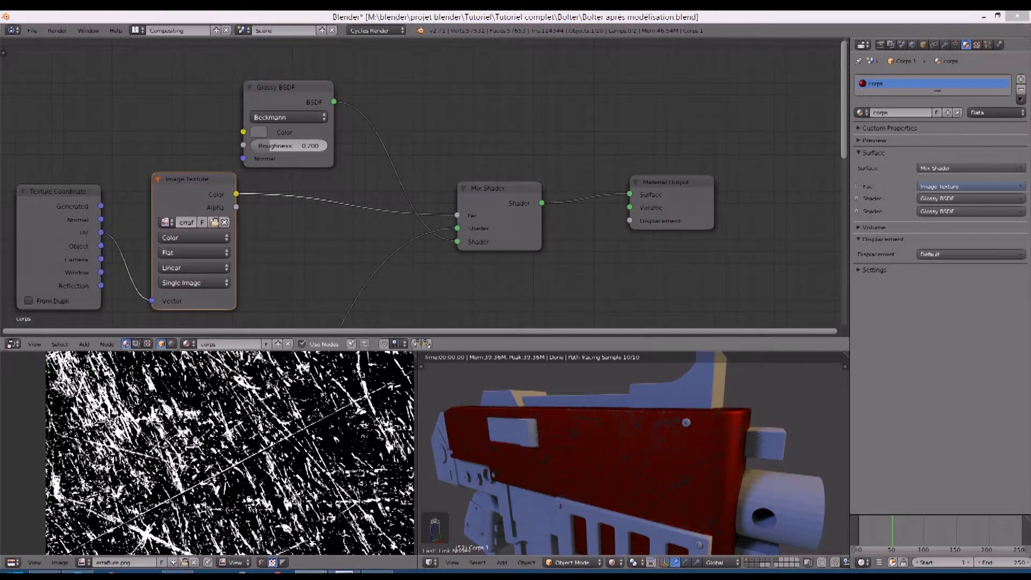
Step: Disconnect the Material Output node from the Mix Shader and move it far to the right to free up space
middle_click_drag(682, 156, 574, 175)
left_click_drag(583, 229, 757, 325)
middle_click_drag(518, 242, 449, 198)
scroll(449, 198, "down", 3)
left_click_drag(584, 254, 607, 490)
Step: Switch the 3D viewport back to Solid shading
key("z")
key("z")
key("z")
Step: Add a Math node below the Mix Shader, set it to Multiply and feed the Image Texture's Color output into its first value
middle_click_drag(405, 226, 421, 195)
scroll(421, 194, "down", 1)
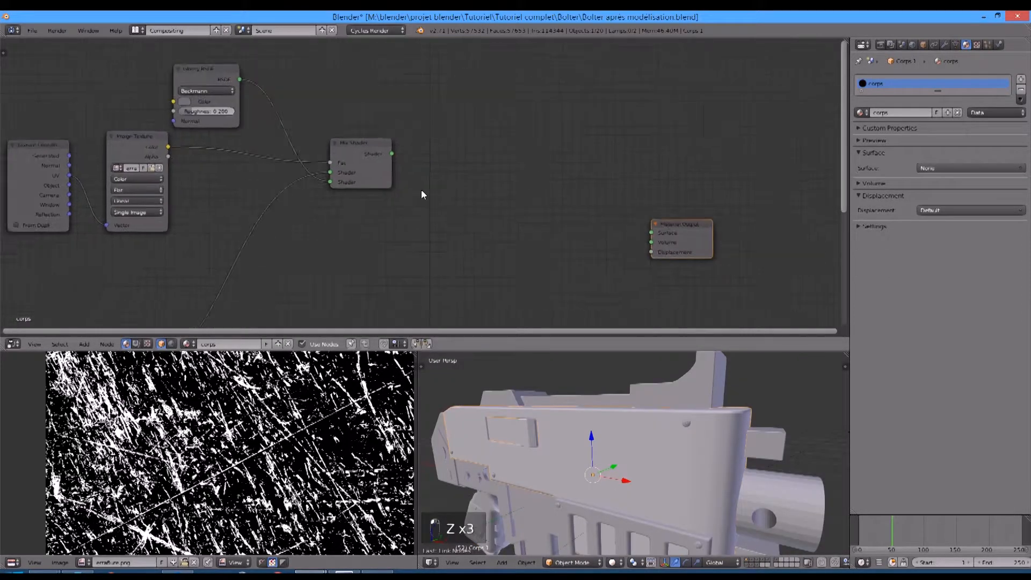
key("shift+a")
mouse_move(418, 202)
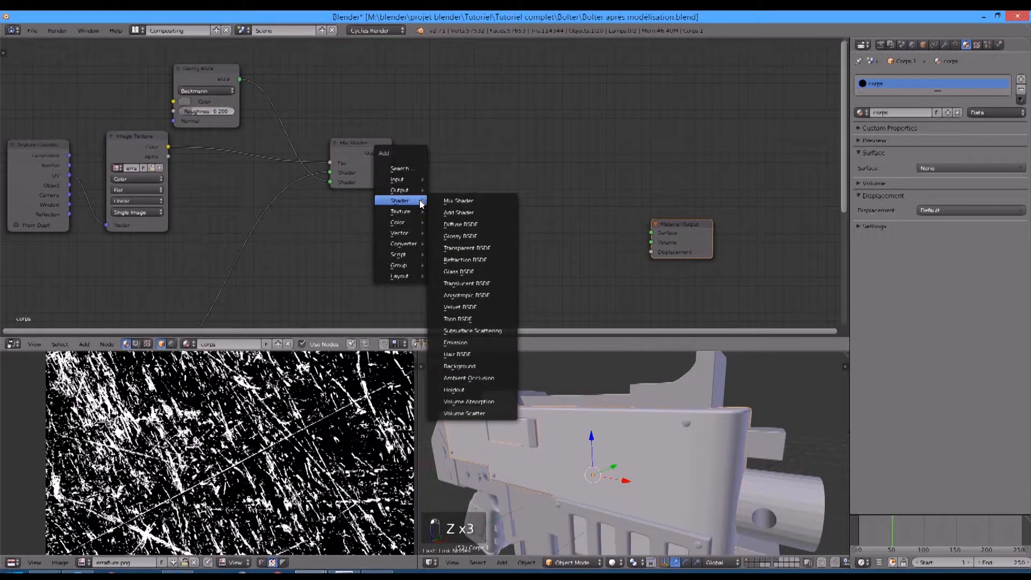
mouse_move(405, 239)
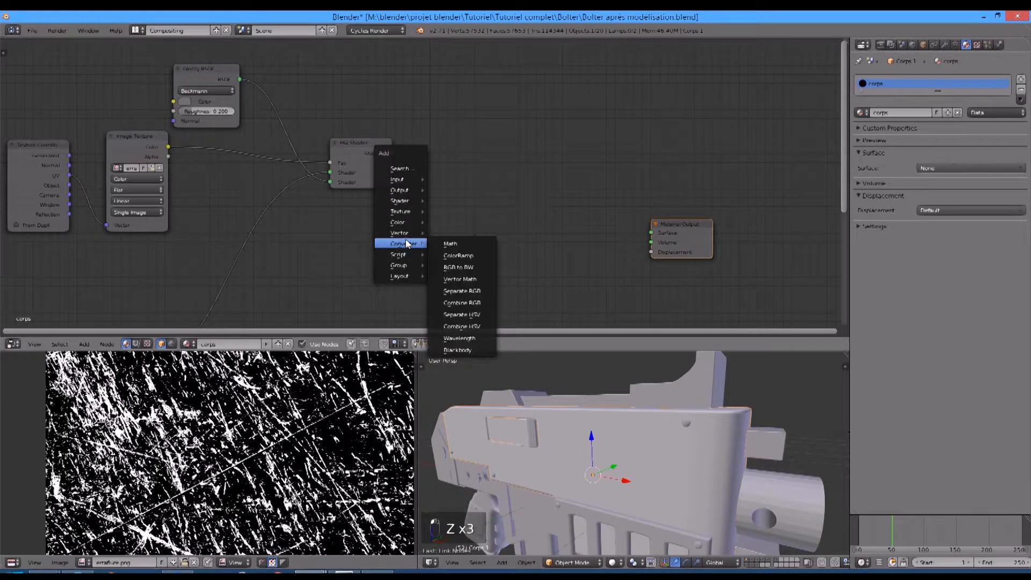
left_click(450, 243)
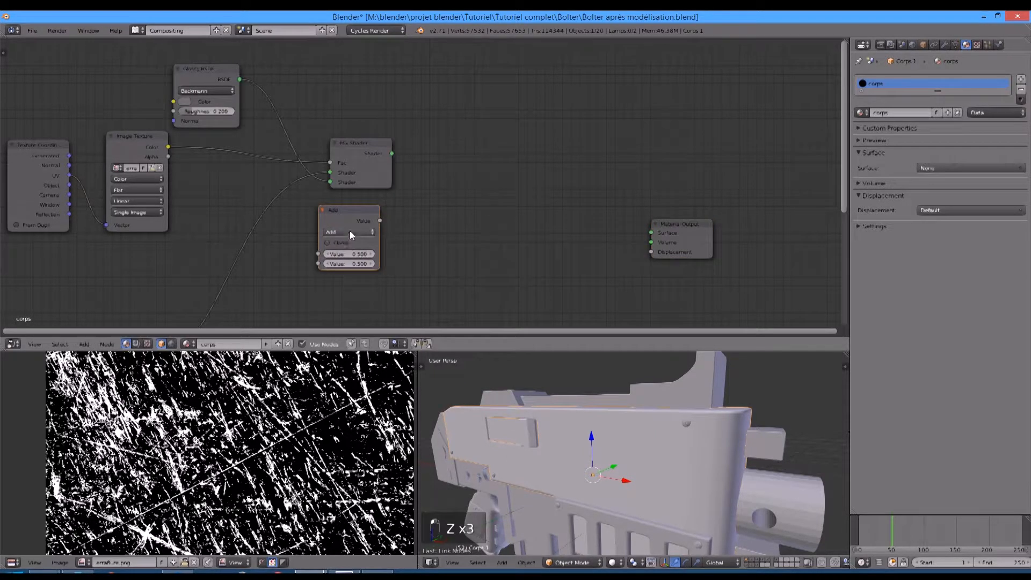
left_click(351, 231)
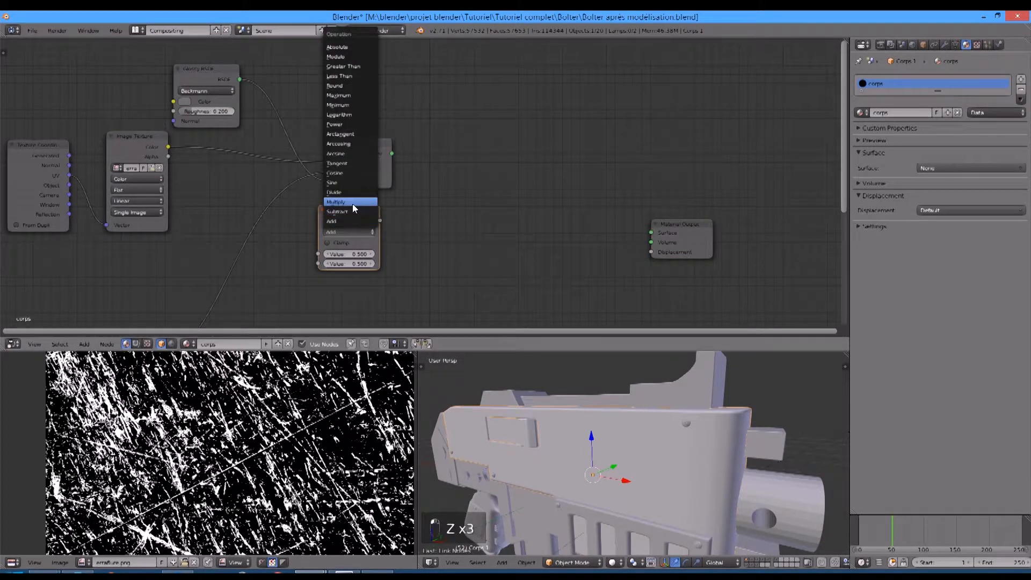
left_click(352, 204)
left_click_drag(168, 146, 318, 254)
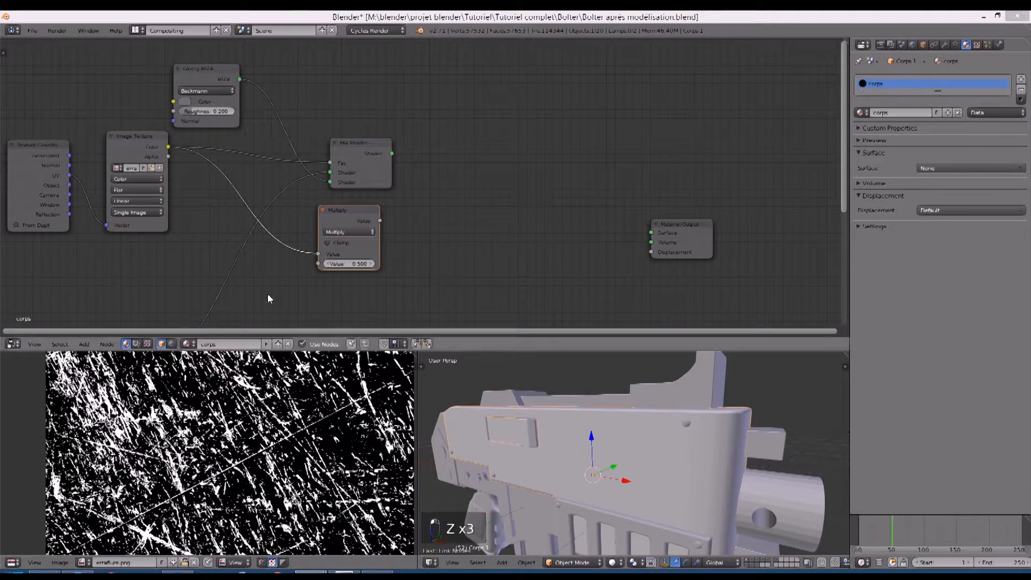
Step: Set the Multiply node's second value to 0.2 and shift the Material Output node slightly upward
left_click(341, 263)
type("0.2")
key("Return")
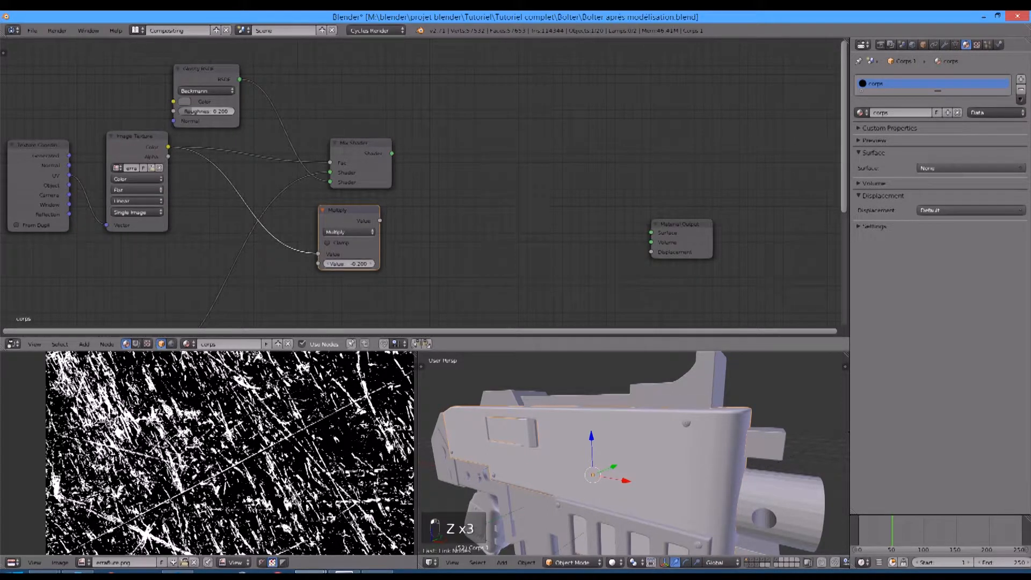
left_click_drag(690, 232, 700, 203)
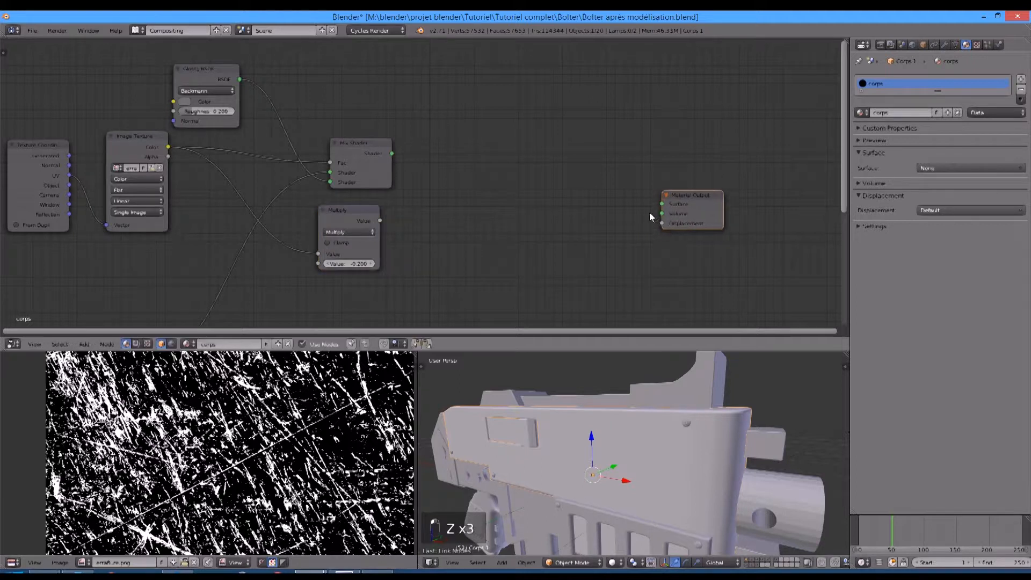
Step: Add a Noise Texture node below the Image Texture node and set its Scale to 0.002
middle_click_drag(532, 247, 518, 235)
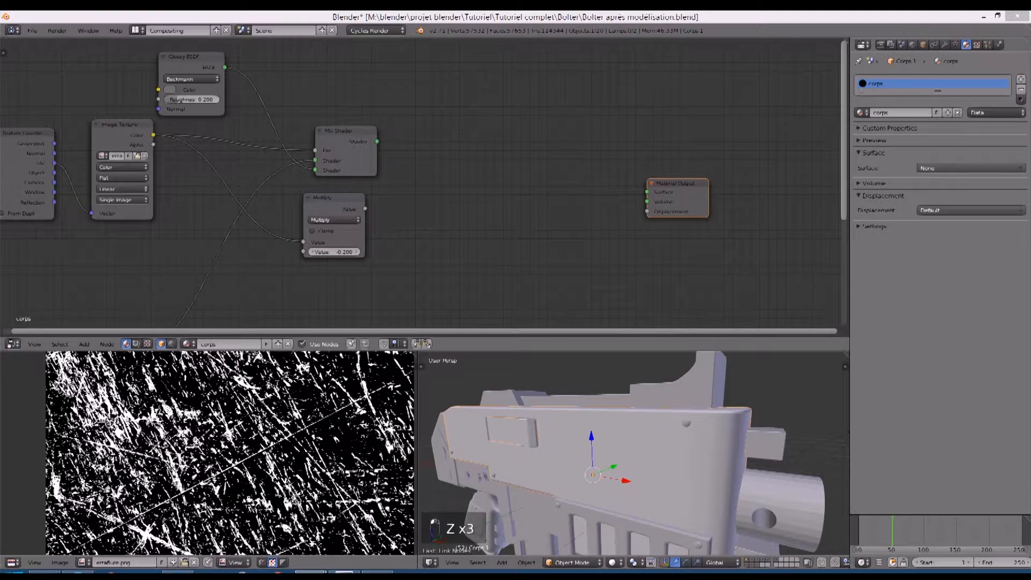
middle_click_drag(337, 306, 336, 278)
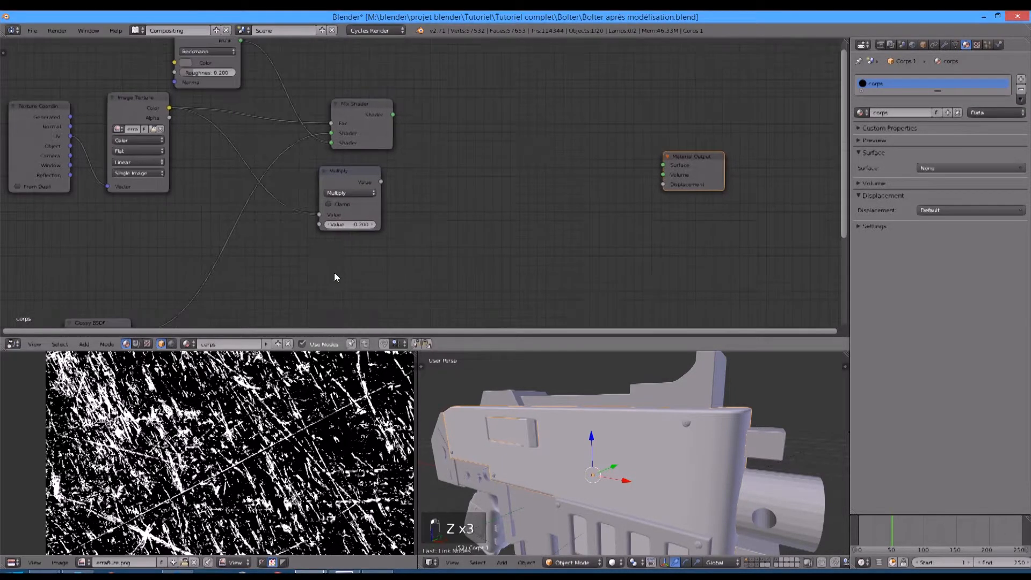
key("shift+a")
mouse_move(335, 275)
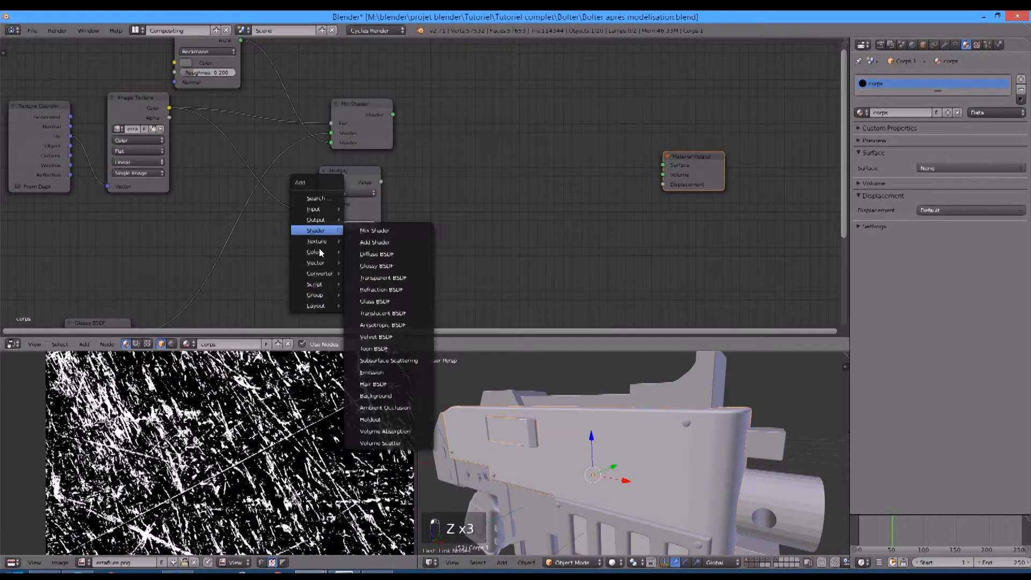
mouse_move(325, 242)
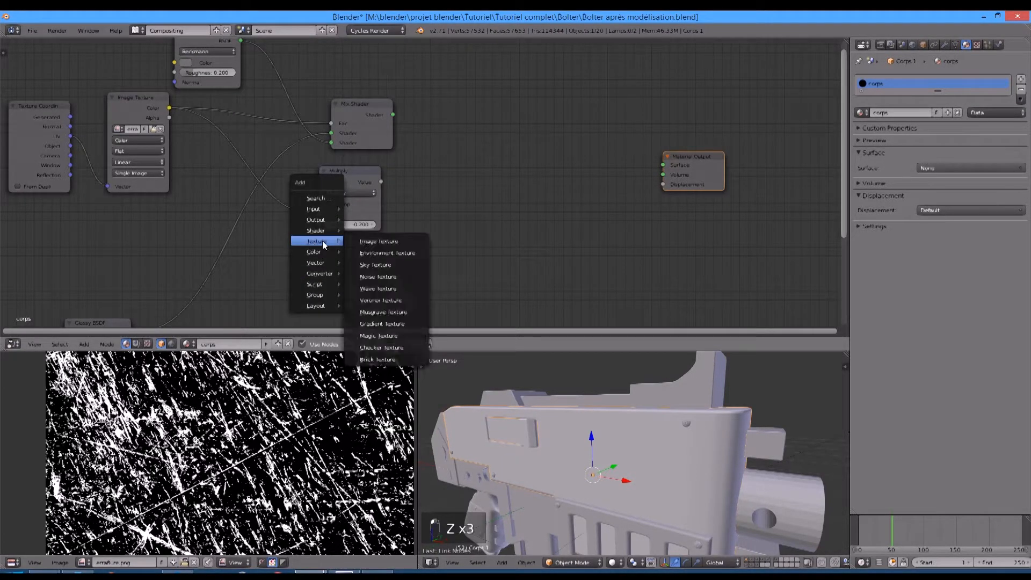
left_click(369, 277)
left_click(106, 223)
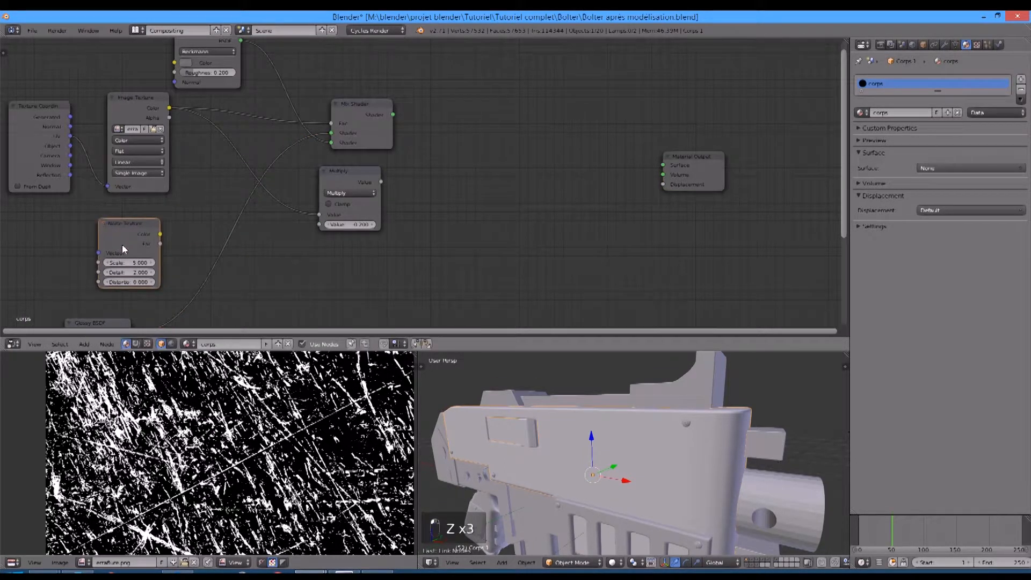
left_click(141, 262)
key("Tab")
key("Tab")
key("Return")
Step: Duplicate the Multiply node beside the Noise Texture, feed it the noise Color output and set its second value to 0.1
left_click(362, 174)
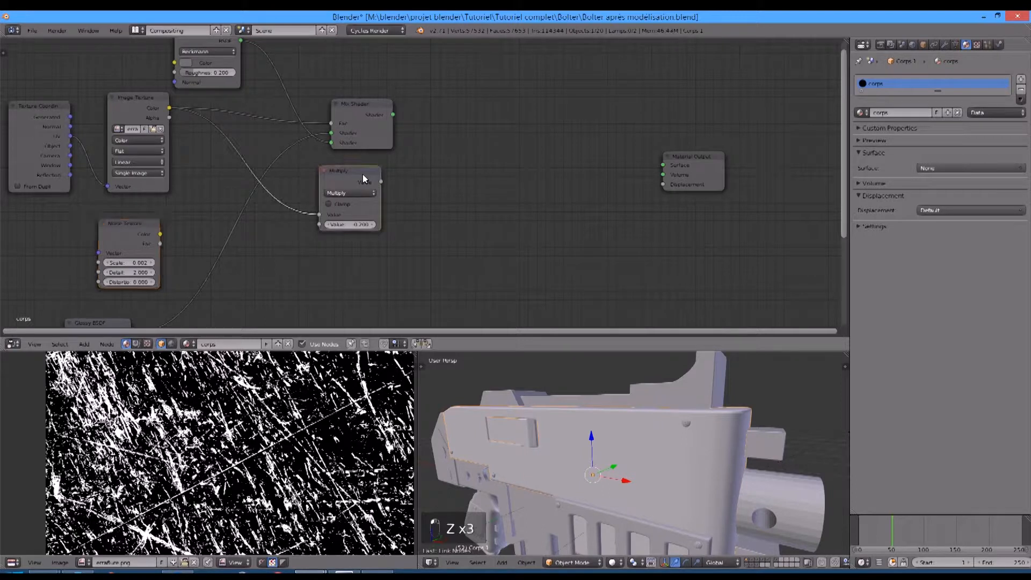
key("shift+d")
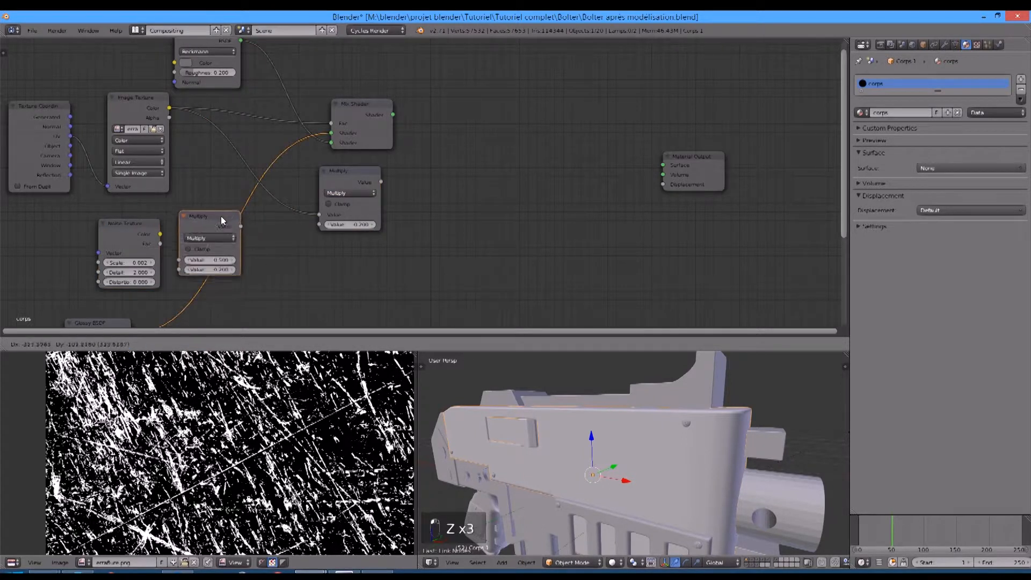
left_click(307, 237)
left_click_drag(161, 235, 264, 278)
left_click_drag(283, 234, 256, 238)
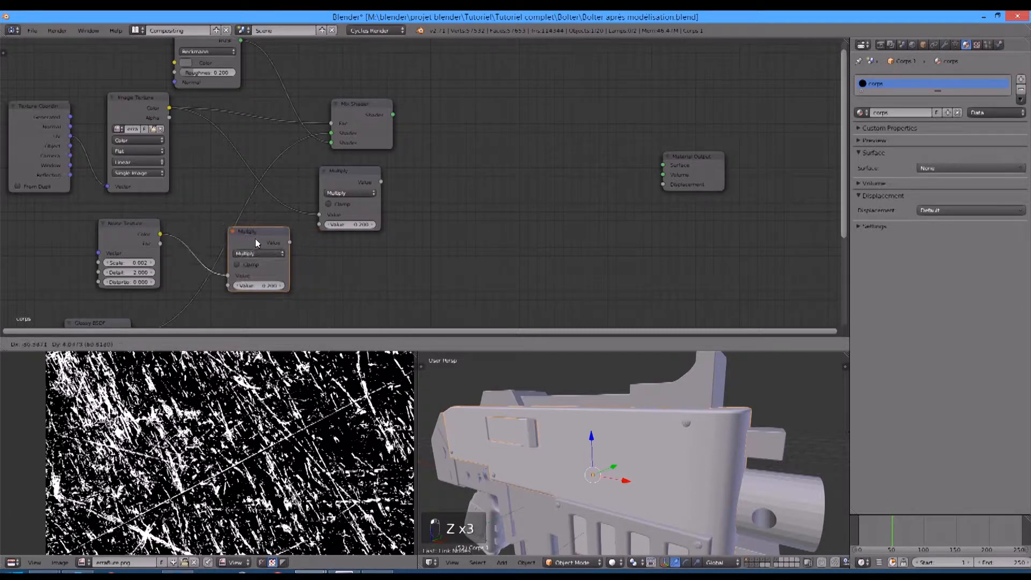
left_click(255, 282)
type("0.1")
key("Return")
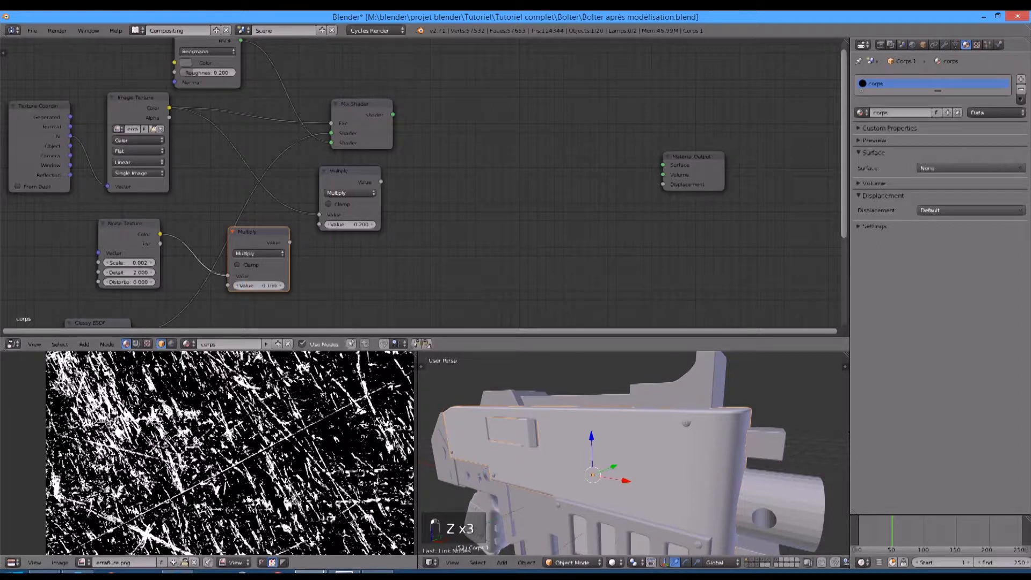
Step: Move the lower Glossy BSDF node down and the duplicated Multiply node farther right to make room around the Noise Texture
middle_click_drag(314, 205, 341, 154)
key("g")
left_click(314, 251)
middle_click_drag(304, 202, 400, 217)
left_click_drag(230, 247, 347, 205)
Step: Add a Voronoi Texture node below the Noise Texture and set its coloring to Cells
middle_click_drag(449, 268, 441, 219)
key("shift+a")
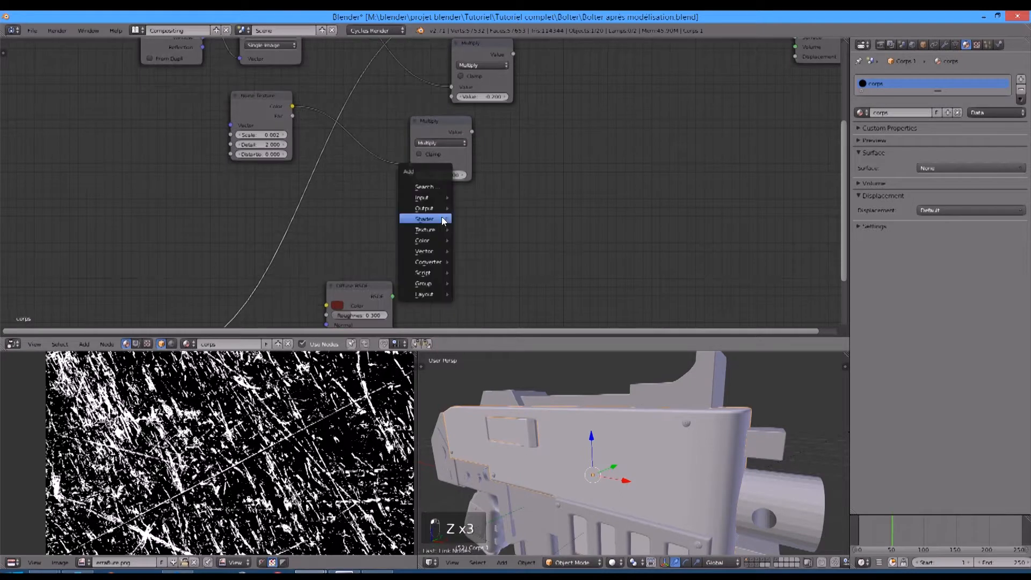
mouse_move(440, 219)
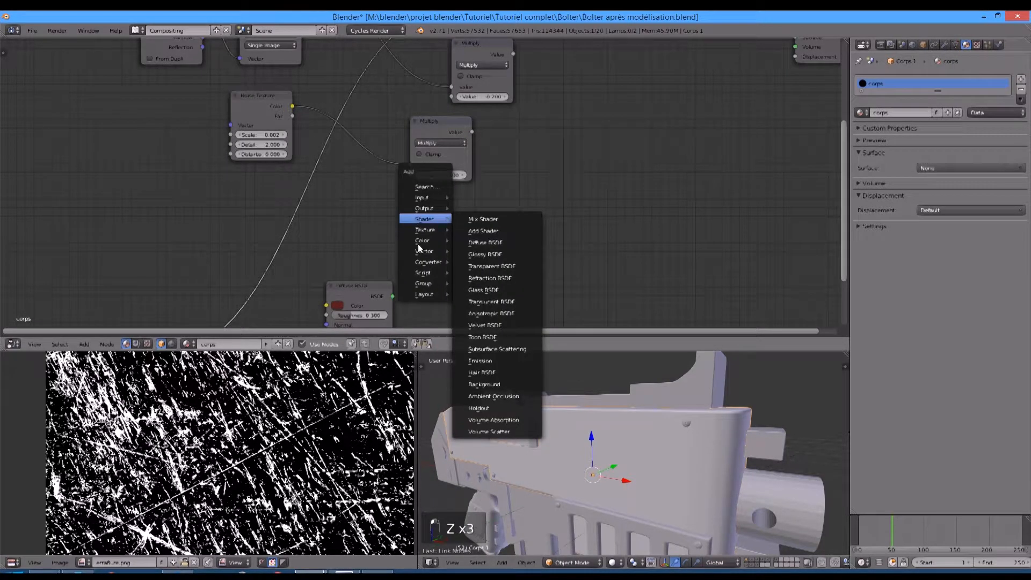
key("shift+a")
mouse_move(409, 228)
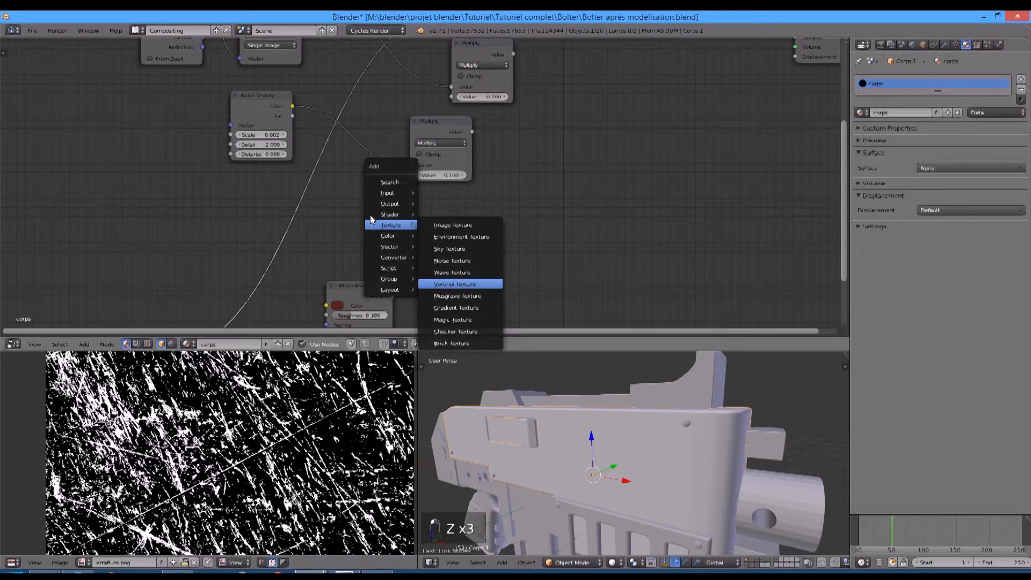
left_click(466, 294)
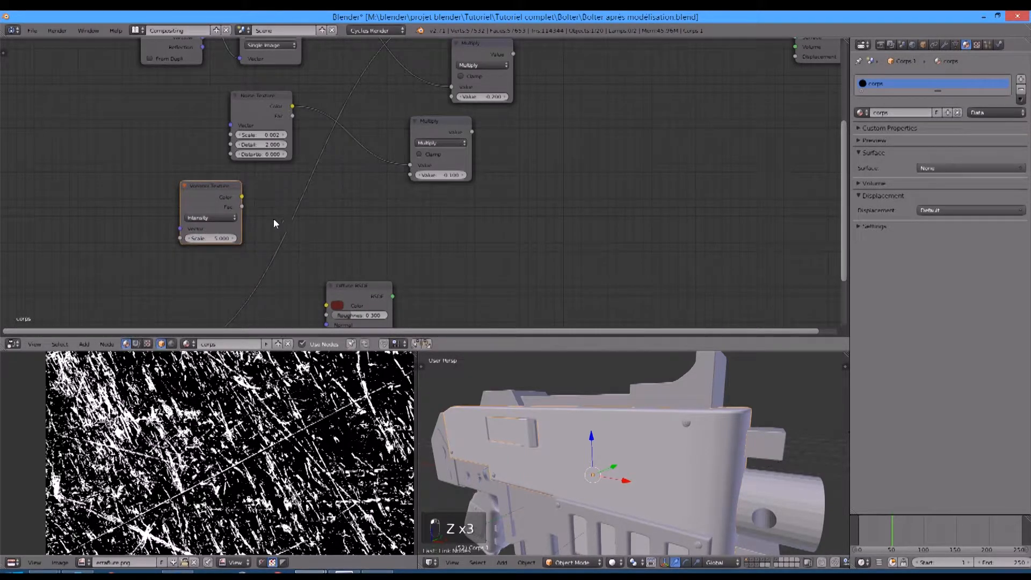
left_click(216, 219)
left_click(221, 199)
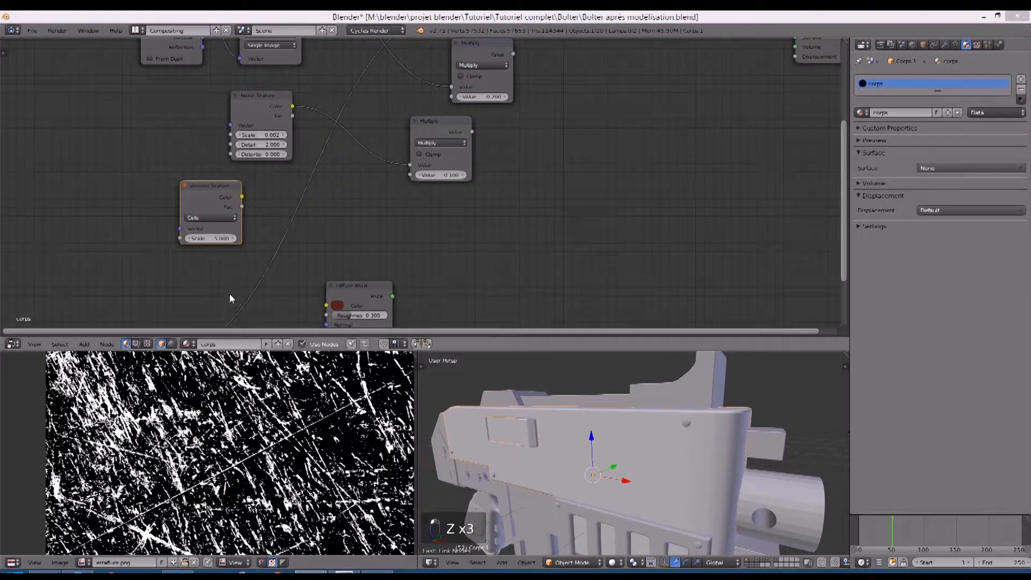
Step: Set the Voronoi Texture's Scale to 1 and place a duplicate of the noise Multiply node beside it
type("1")
key("Return")
left_click(426, 125)
key("shift+d")
left_click_drag(333, 192, 330, 193)
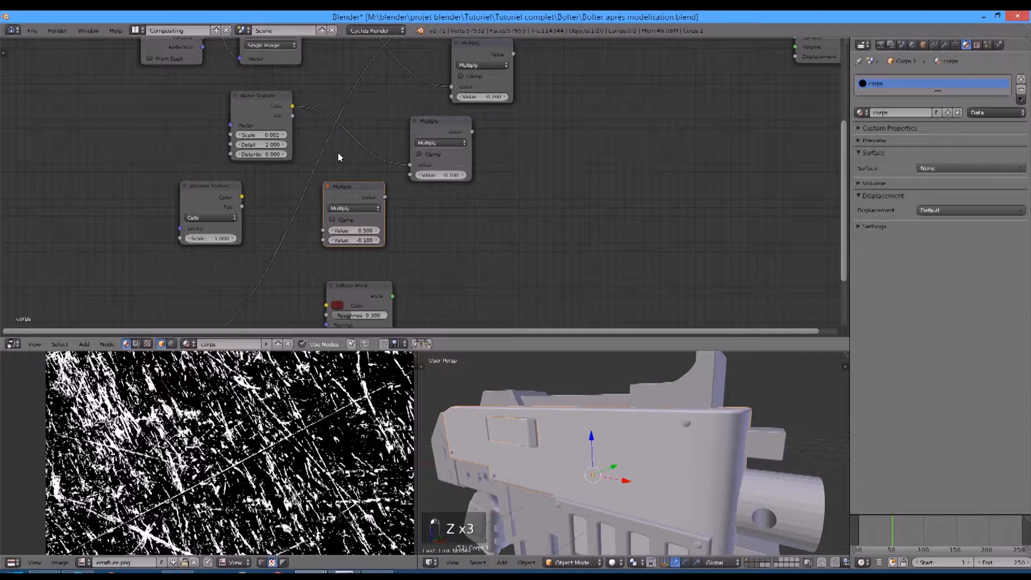
Step: Set the new Multiply node's second value to -0.5 and feed it the Voronoi Texture's Color output
left_click(356, 243)
key("BackSpace")
type("-0.5")
key("Return")
left_click_drag(242, 197, 323, 230)
Step: Move the Voronoi Texture, the Noise Texture and the noise Multiply node closer together into two neat rows
left_click_drag(202, 186, 254, 189)
left_click_drag(246, 117, 252, 122)
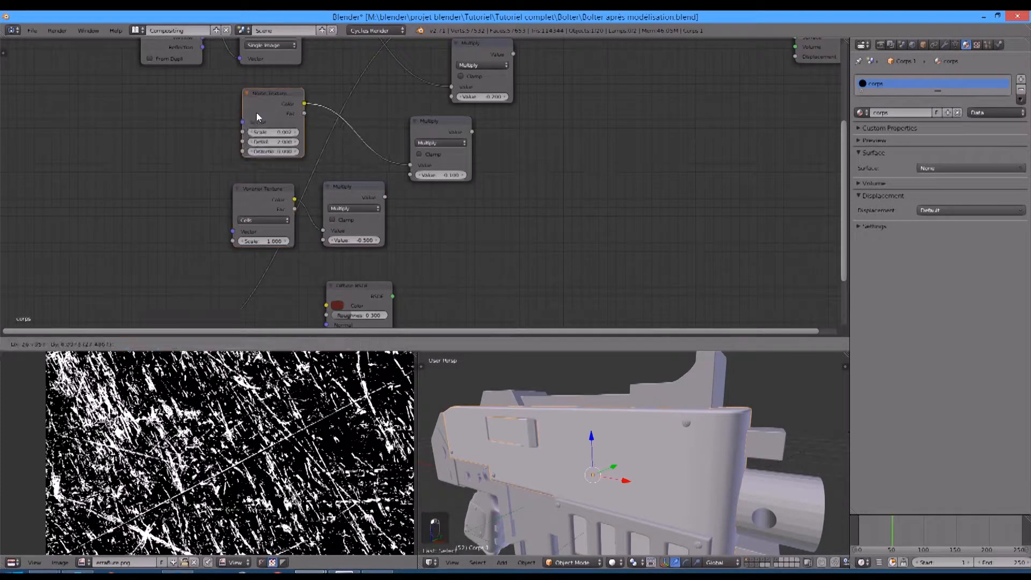
left_click_drag(430, 127, 350, 115)
Step: Duplicate the Voronoi Multiply node, change its operation to Add, and link the noise and Voronoi Multiply outputs into it
key("shift+a")
left_click(356, 196)
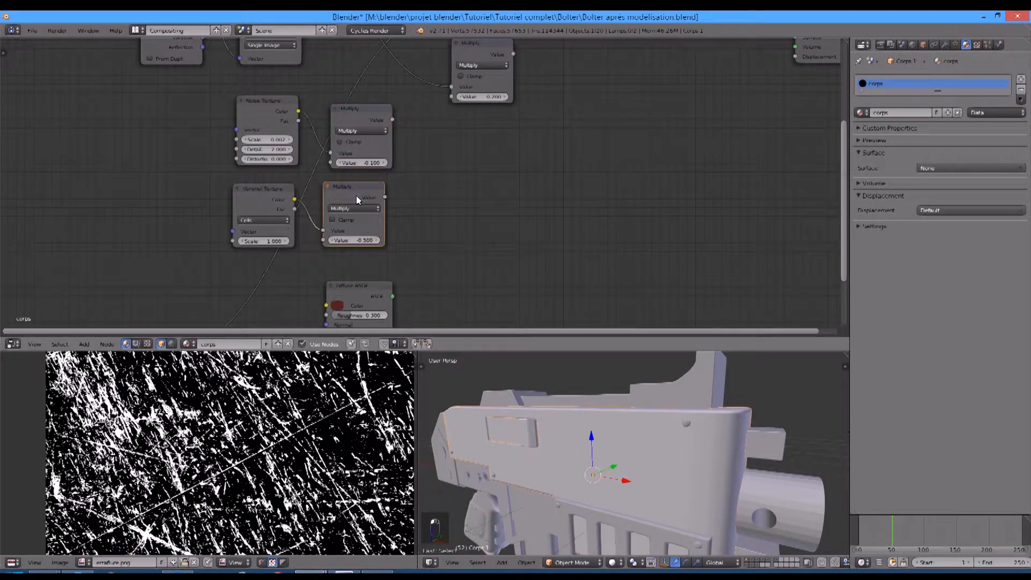
key("shift+d")
left_click(452, 161)
left_click(452, 169)
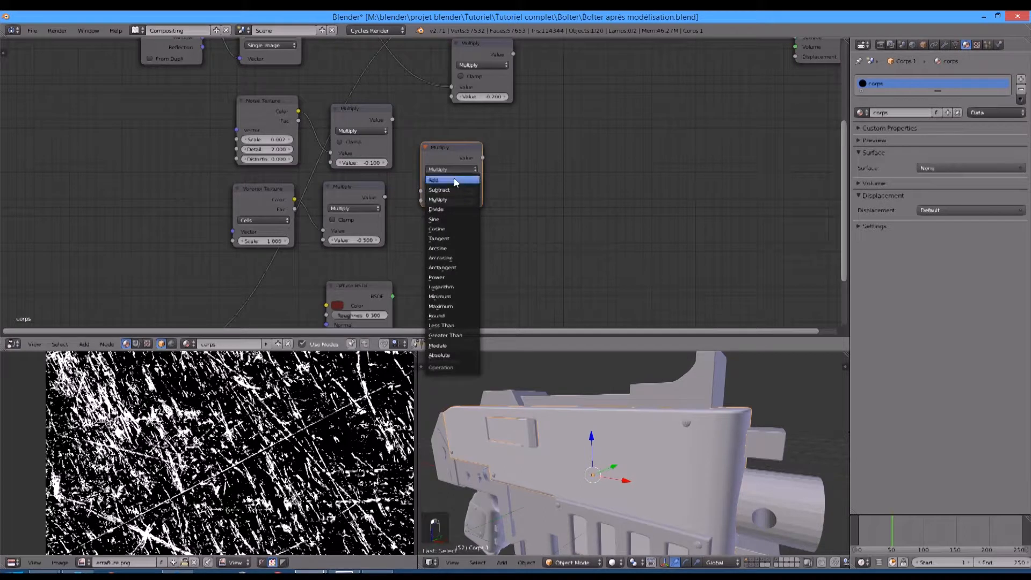
left_click(453, 179)
left_click_drag(384, 197, 419, 201)
left_click_drag(393, 119, 422, 192)
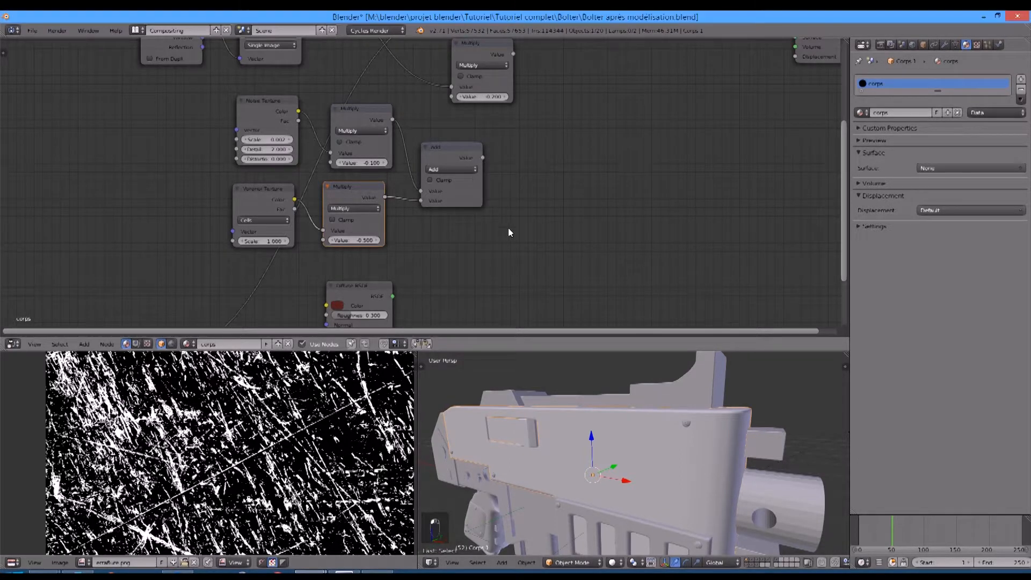
Step: Add a Musgrave Texture node below the Voronoi Texture and its Multiply node
middle_click_drag(416, 290, 367, 235)
key("ctrl+z")
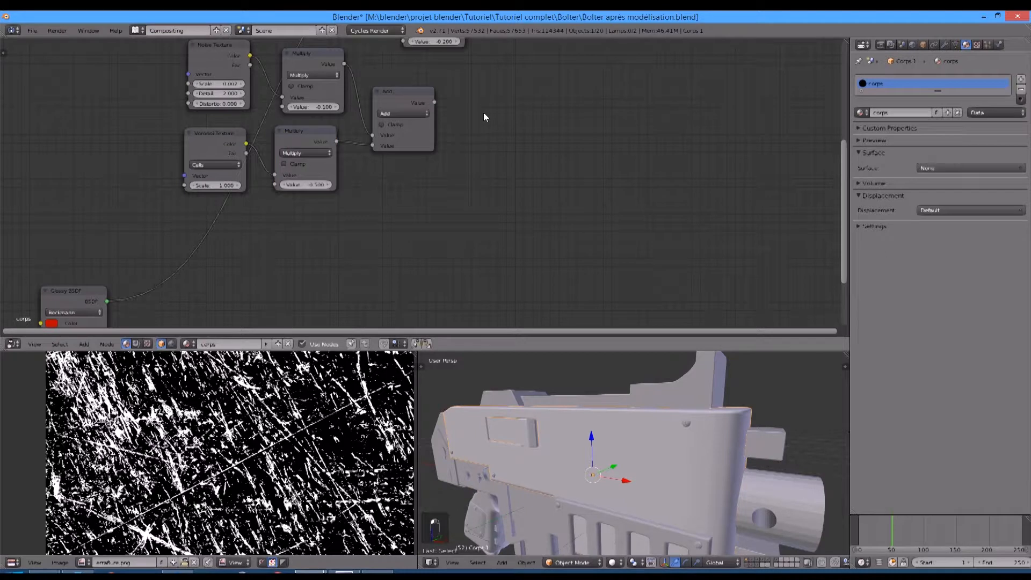
key("shift+a")
mouse_move(481, 101)
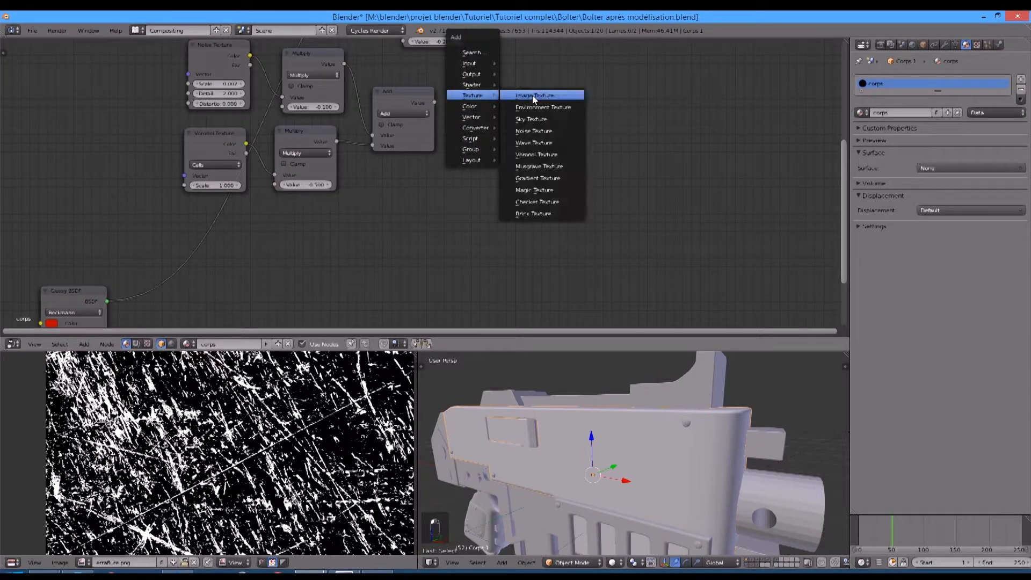
left_click(543, 170)
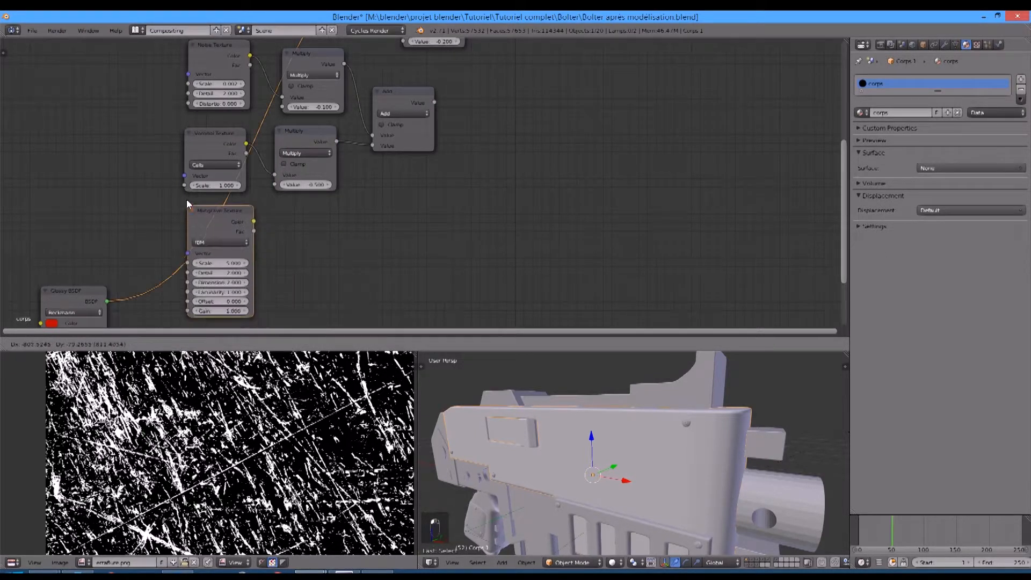
left_click(263, 206)
scroll(378, 217, "up", 2)
middle_click_drag(378, 217, 439, 206)
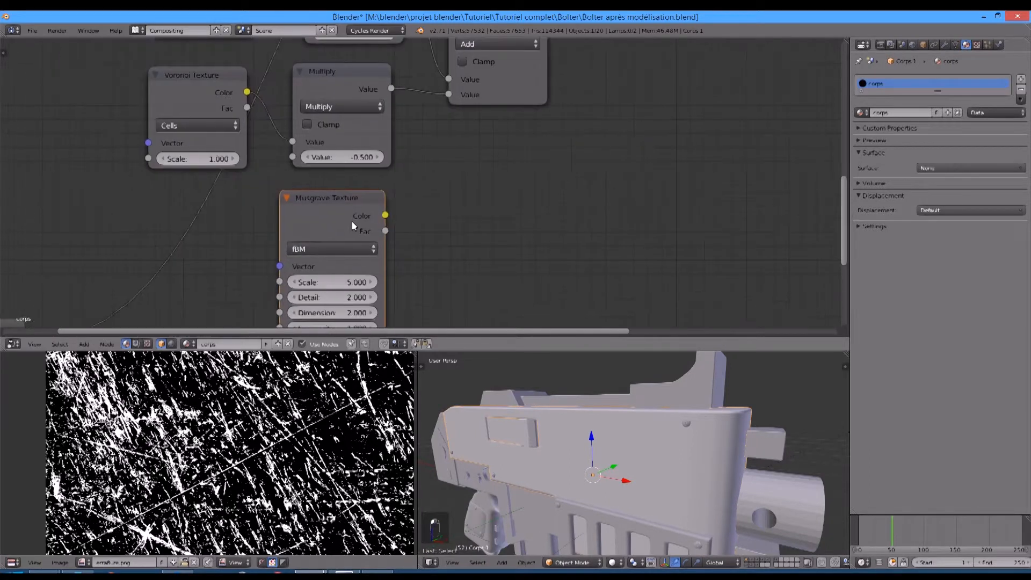
middle_click_drag(342, 227, 334, 156)
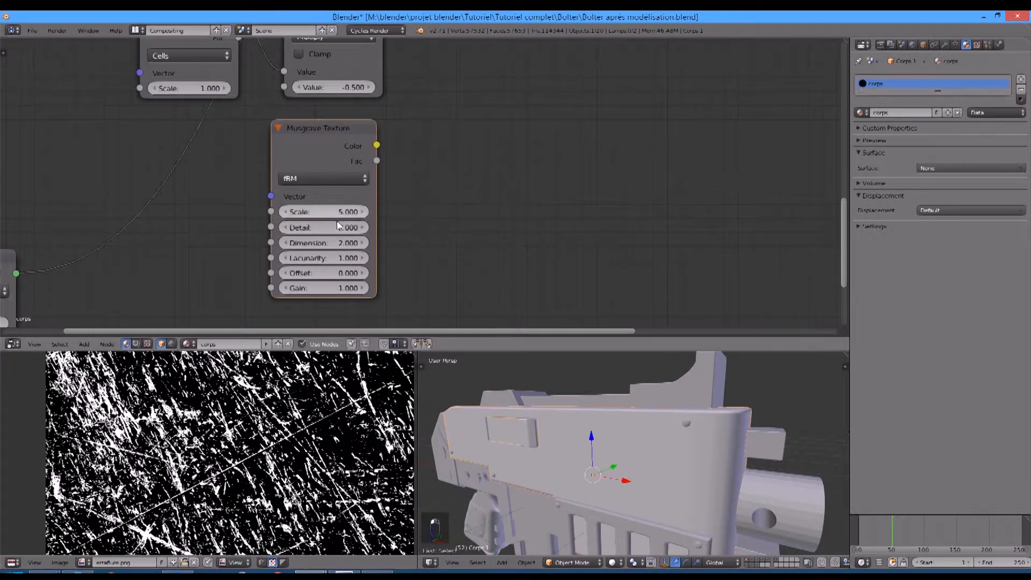
left_click(340, 271)
left_click(394, 248)
middle_click_drag(359, 164, 360, 208)
Step: Duplicate the Voronoi Multiply node beside the Musgrave Texture and set its second value to -0.01
key("shift+a")
left_click(337, 44)
key("shift+d")
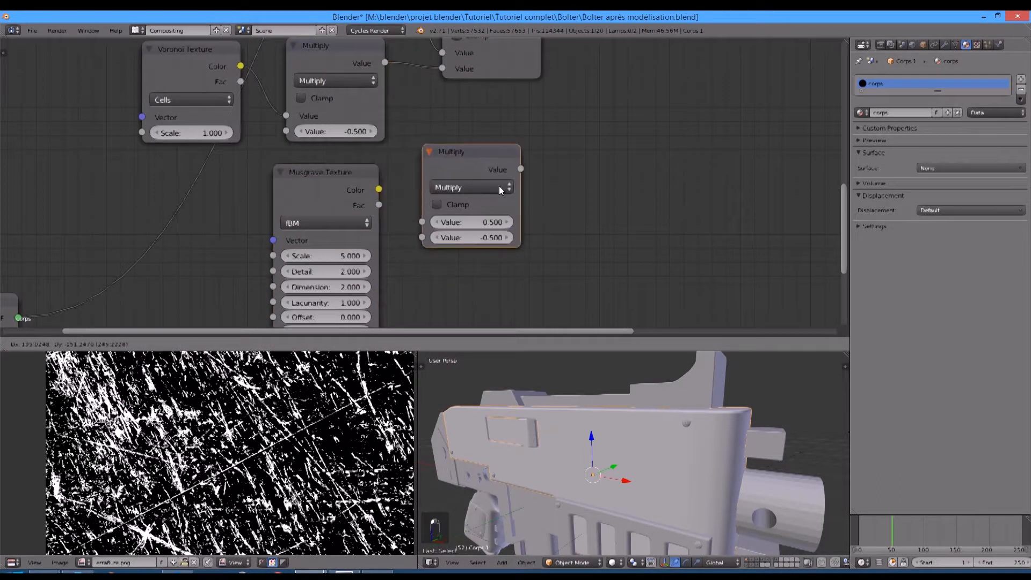
left_click(550, 257)
left_click(476, 243)
key("BackSpace")
type("-0.01")
key("Return")
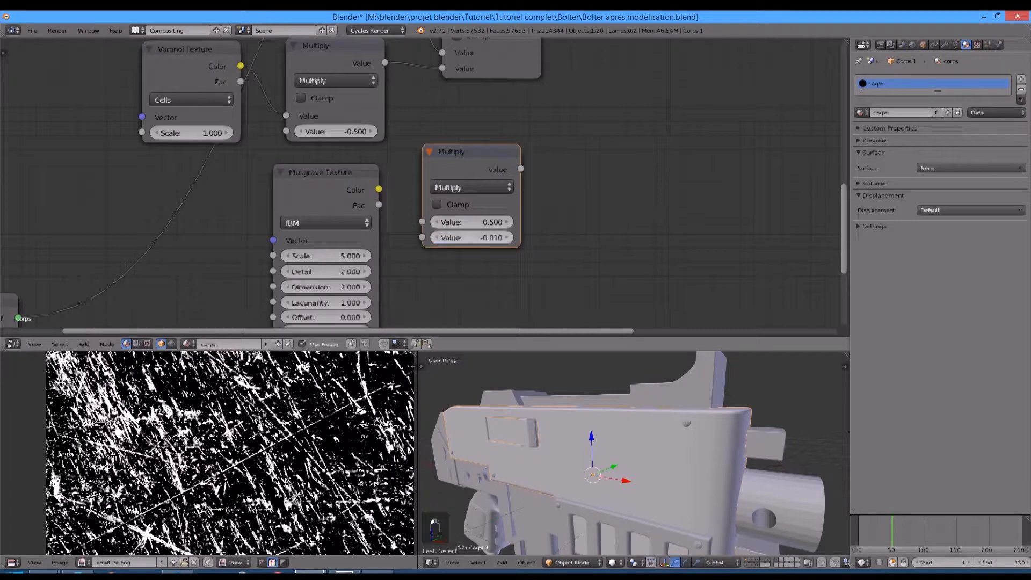
Step: Link the Musgrave Texture's Color output to the new Multiply node and arrange the two nodes side by side
left_click_drag(378, 204, 268, 208)
left_click_drag(439, 145, 350, 164)
scroll(385, 152, "down", 4)
middle_click_drag(386, 153, 413, 90)
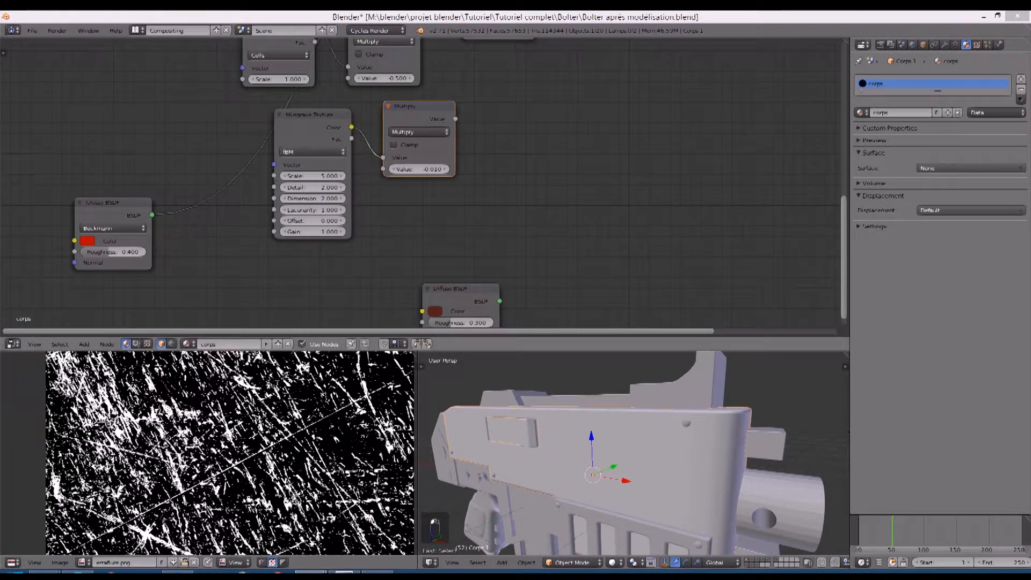
left_click_drag(315, 118, 321, 124)
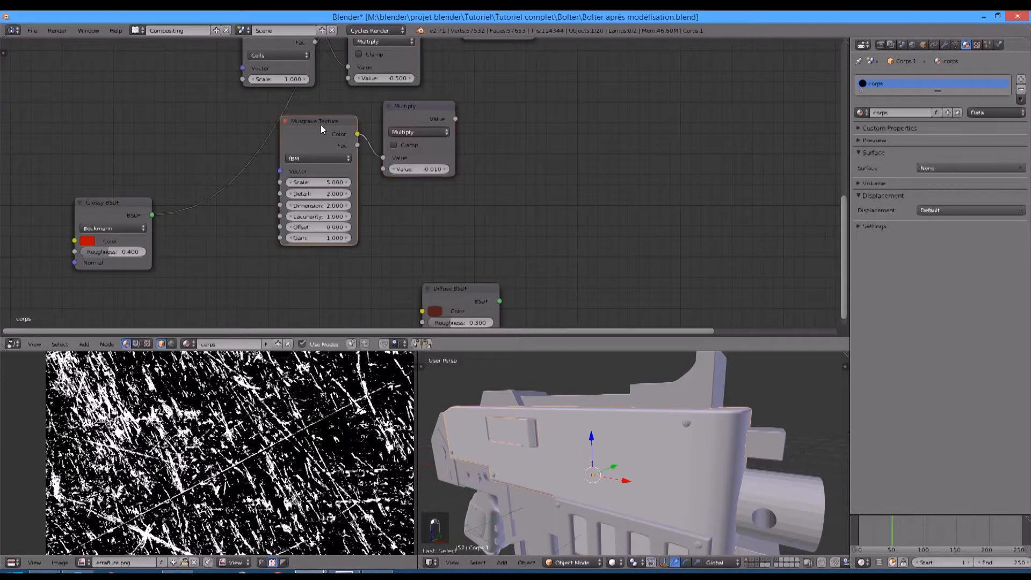
Step: Duplicate the Musgrave Texture node and place the copy directly below the original
key("shift+d")
left_click(314, 272)
middle_click_drag(310, 272, 310, 160)
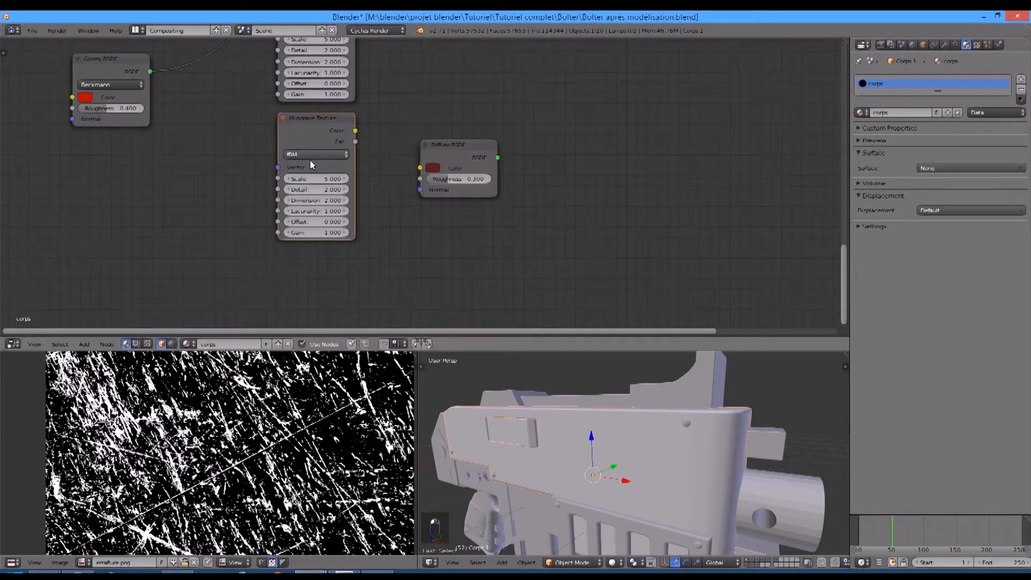
Step: Set the duplicated Musgrave Texture's Scale to 500 and Detail to 0.2, keeping its other values
scroll(293, 182, "up", 3)
left_click(292, 181)
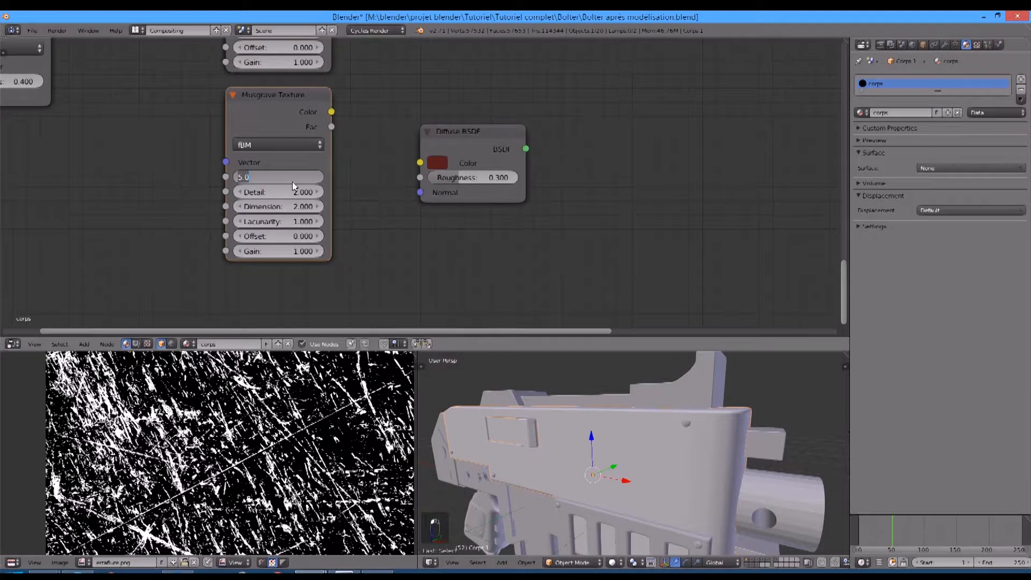
type("500")
key("Tab")
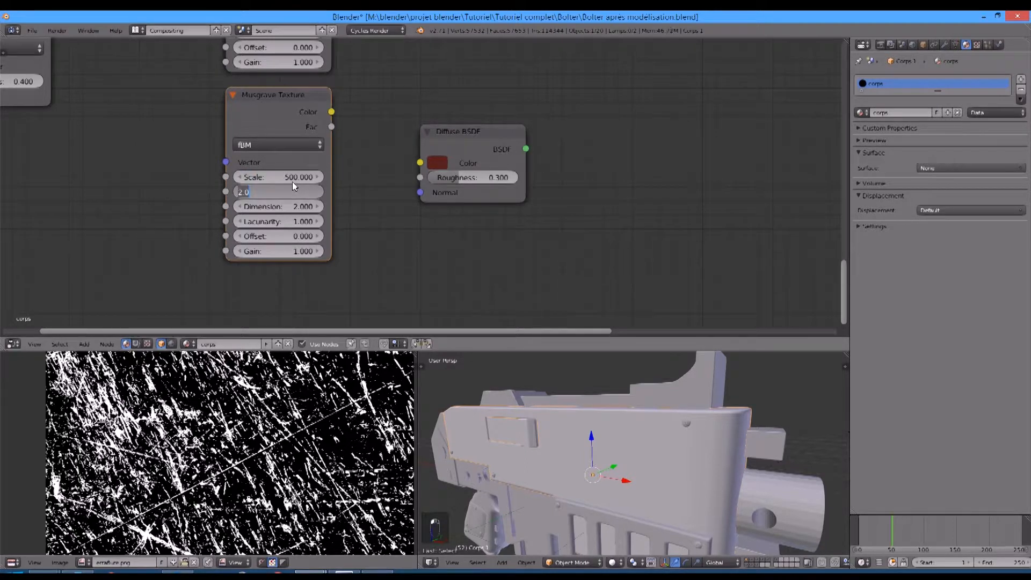
type("0.2")
key("Tab")
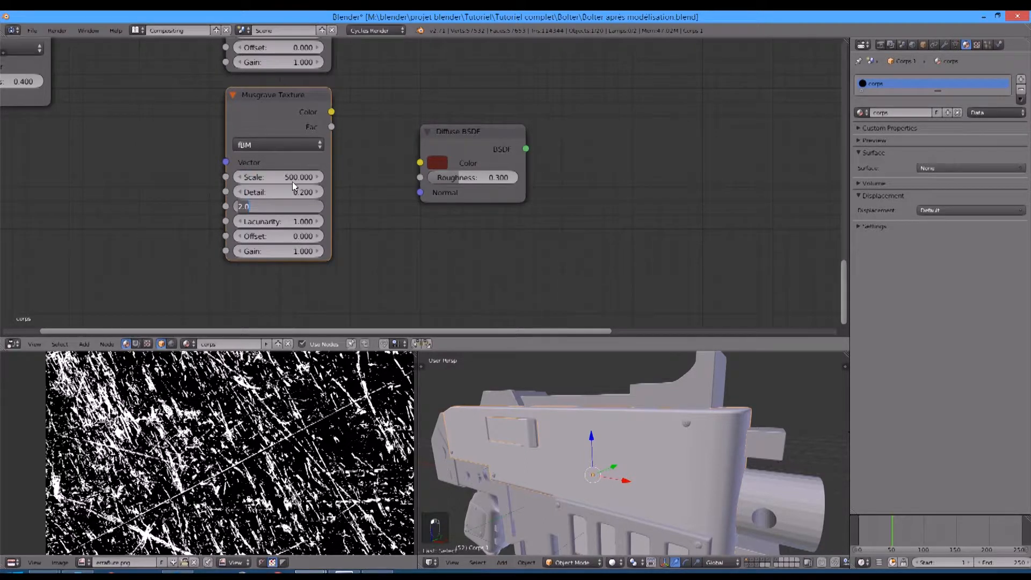
key("Tab")
key("Tab")
key("Tab")
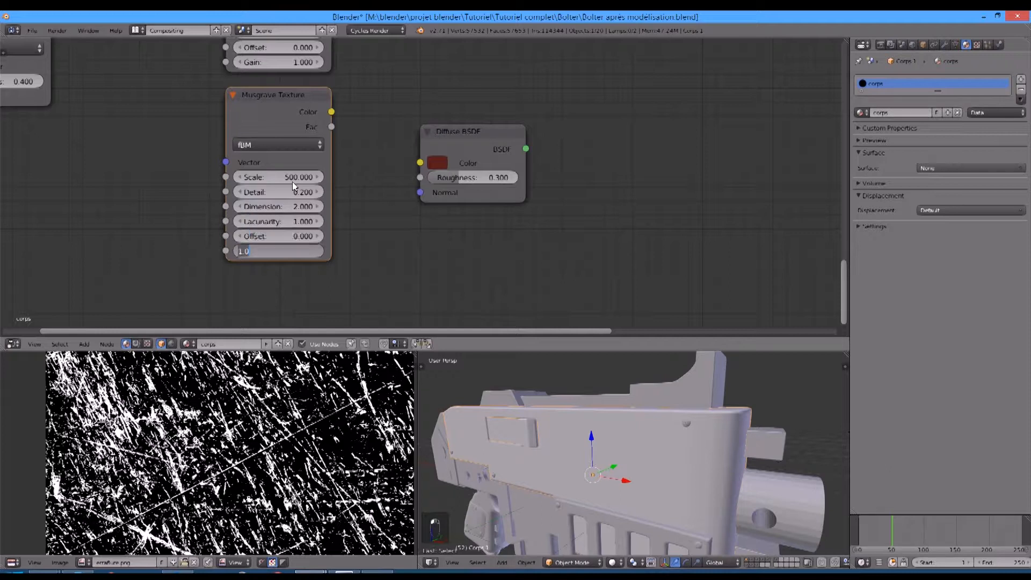
key("Return")
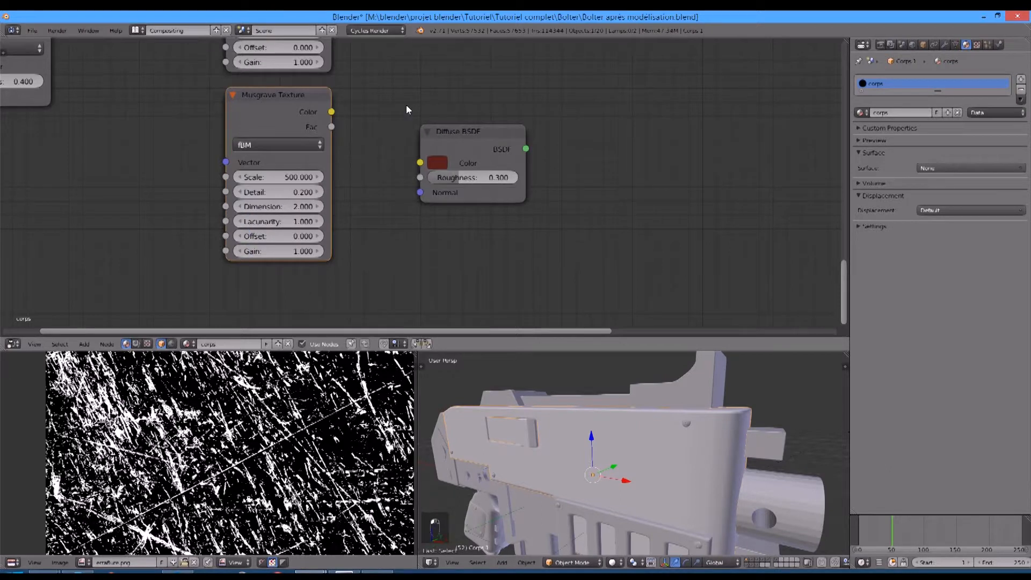
Step: Duplicate the Musgrave Multiply node, set its second value to -0.05 and feed it the lower Musgrave Texture's Color output
middle_click_drag(406, 104, 353, 233)
middle_click_drag(354, 138, 365, 182)
scroll(376, 101, "down", 3)
left_click(376, 101)
key("shift+d")
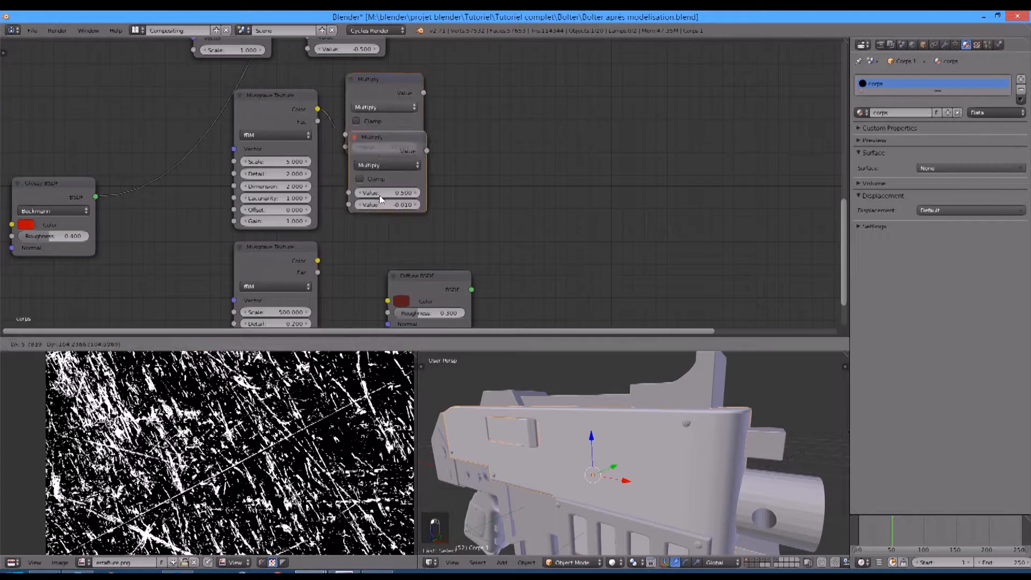
double_click(380, 242)
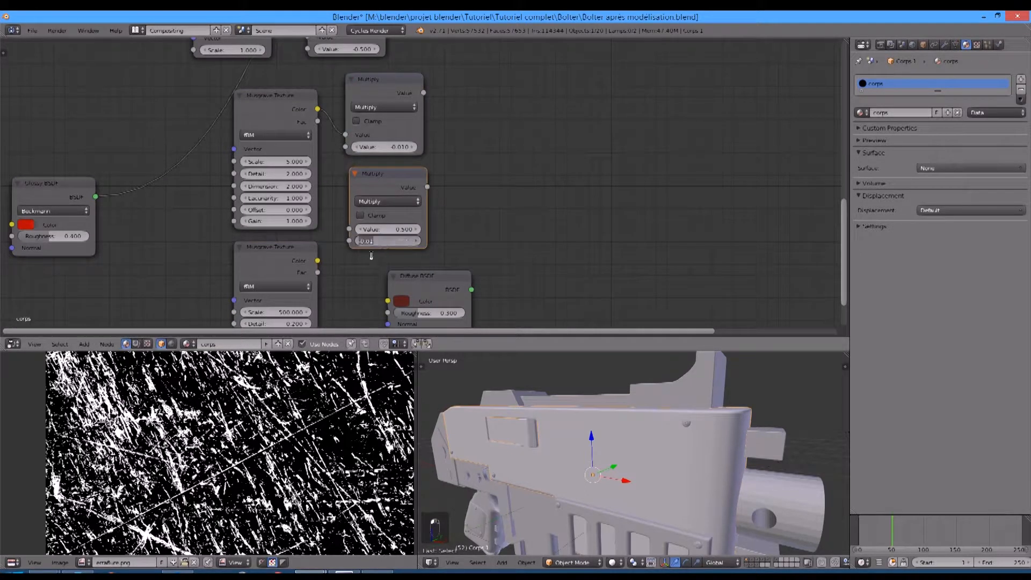
type("-0.05")
key("Return")
left_click_drag(318, 261, 349, 229)
Step: Duplicate the Add node beside the Musgrave Multiply nodes and link the upper Musgrave Multiply to its first value
scroll(439, 145, "down", 4)
middle_click_drag(461, 139, 444, 203)
key("shift+d")
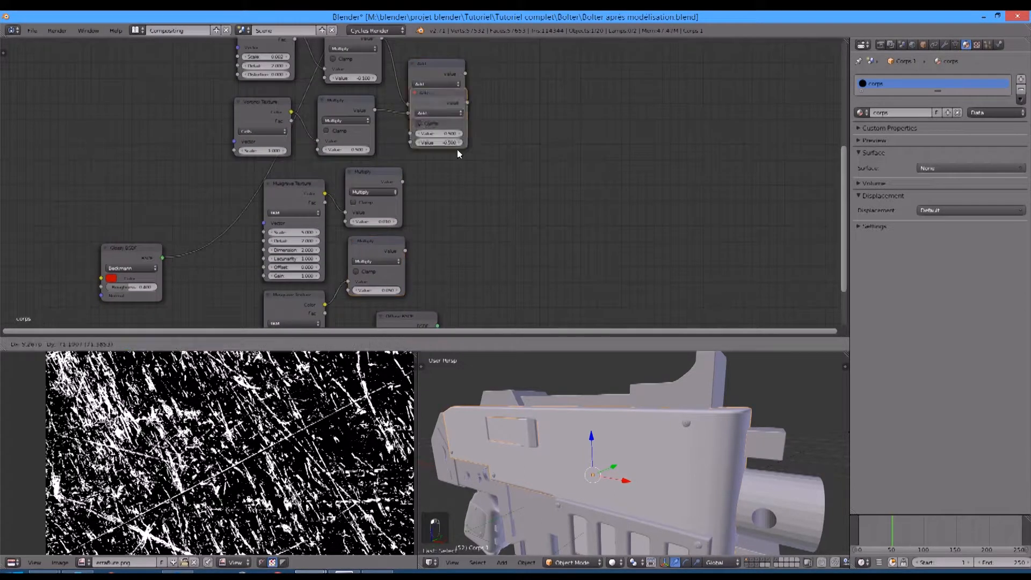
left_click(457, 187)
left_click_drag(404, 182, 430, 216)
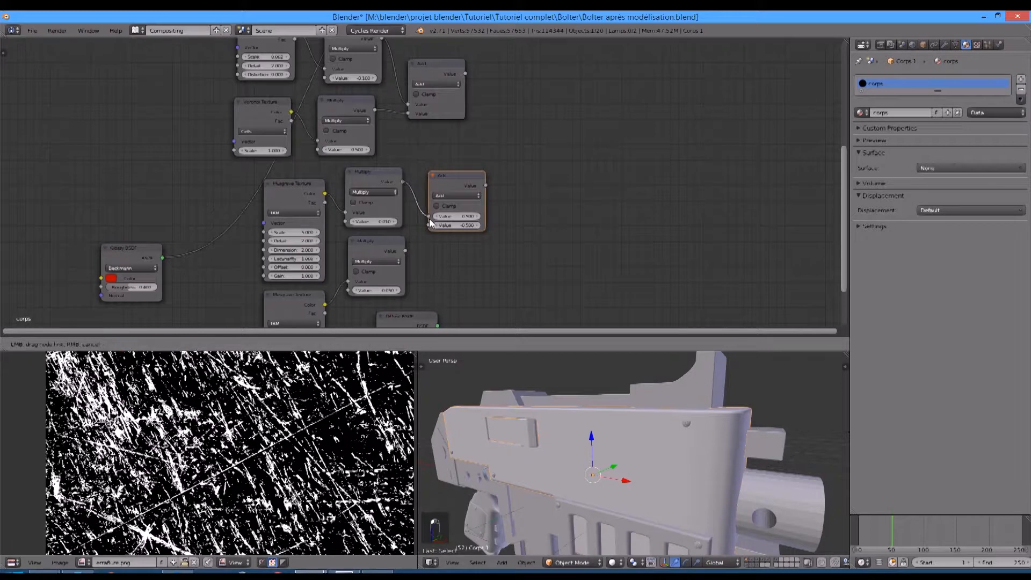
Step: Duplicate the Add node again and link the noise/Voronoi Add and the Musgrave Add outputs into it
middle_click_drag(493, 80, 404, 185)
left_click(359, 177)
key("shift+d")
left_click(535, 193)
left_click_drag(397, 290, 426, 229)
left_click_drag(376, 177, 426, 219)
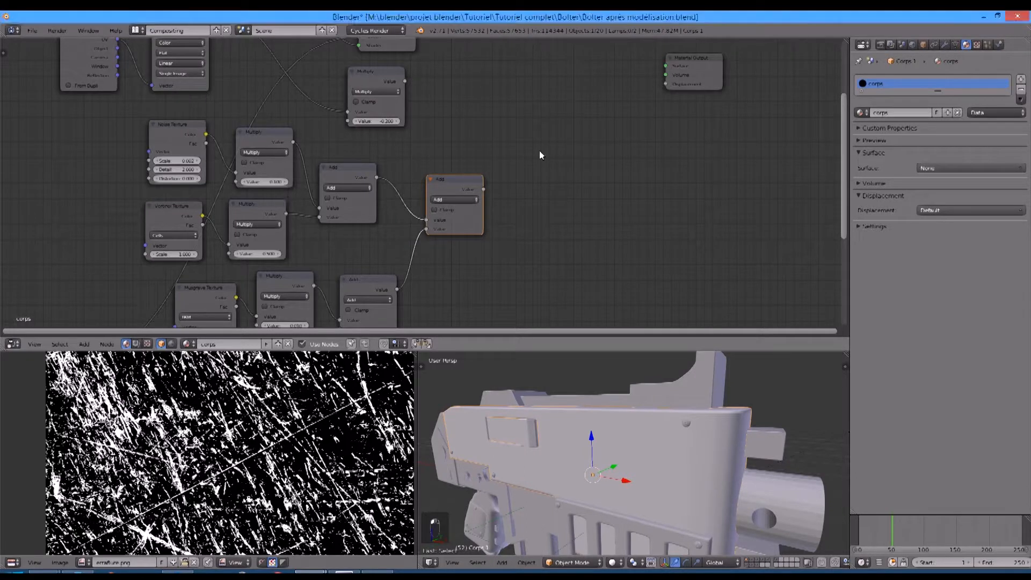
Step: Duplicate another Add node before the Material Output and feed it the scratch Multiply and the combined texture Add
scroll(540, 155, "up", 4)
middle_click_drag(446, 244, 426, 249)
key("shift+d")
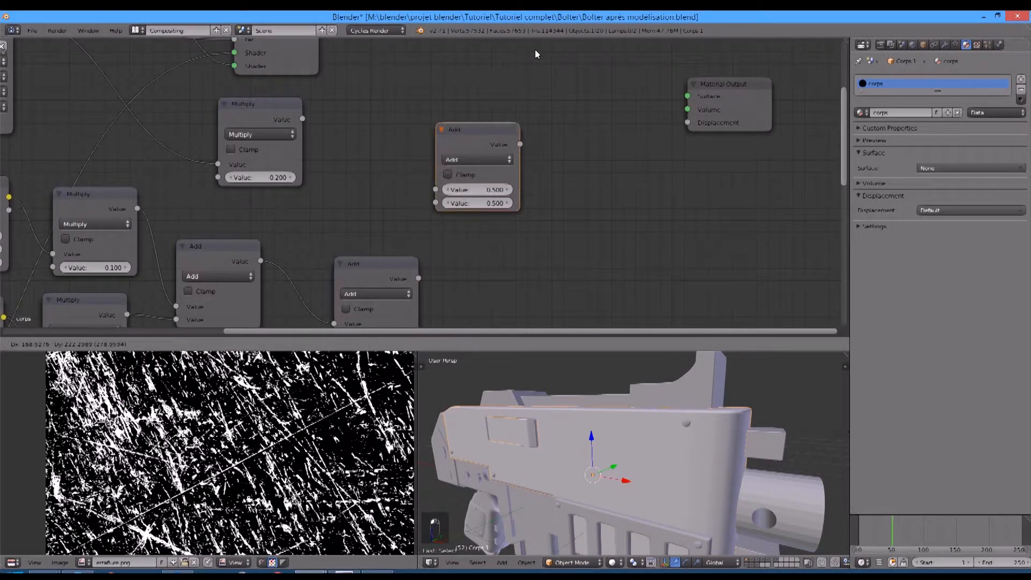
left_click(538, 47)
left_click_drag(302, 119, 437, 184)
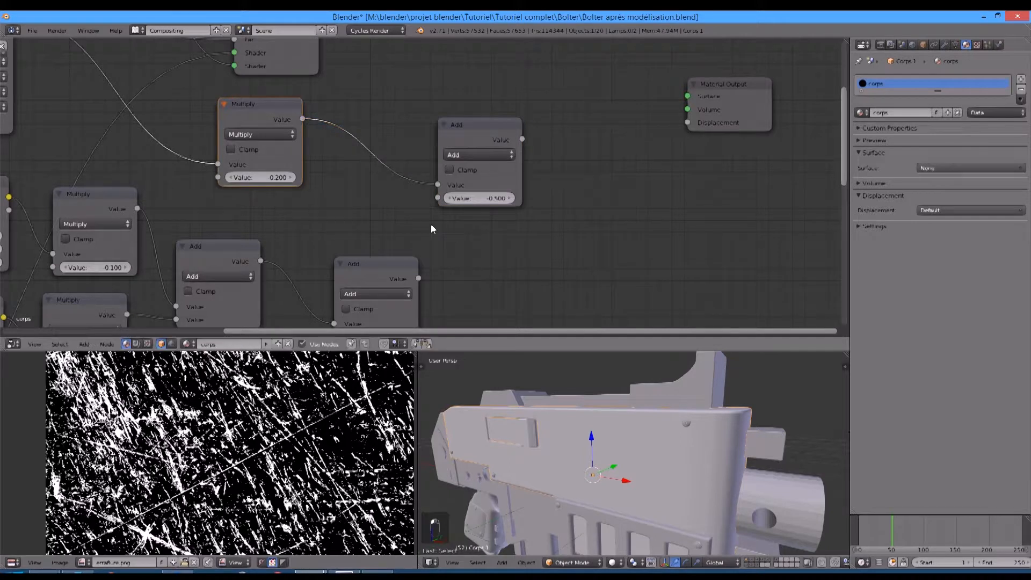
left_click_drag(419, 279, 437, 197)
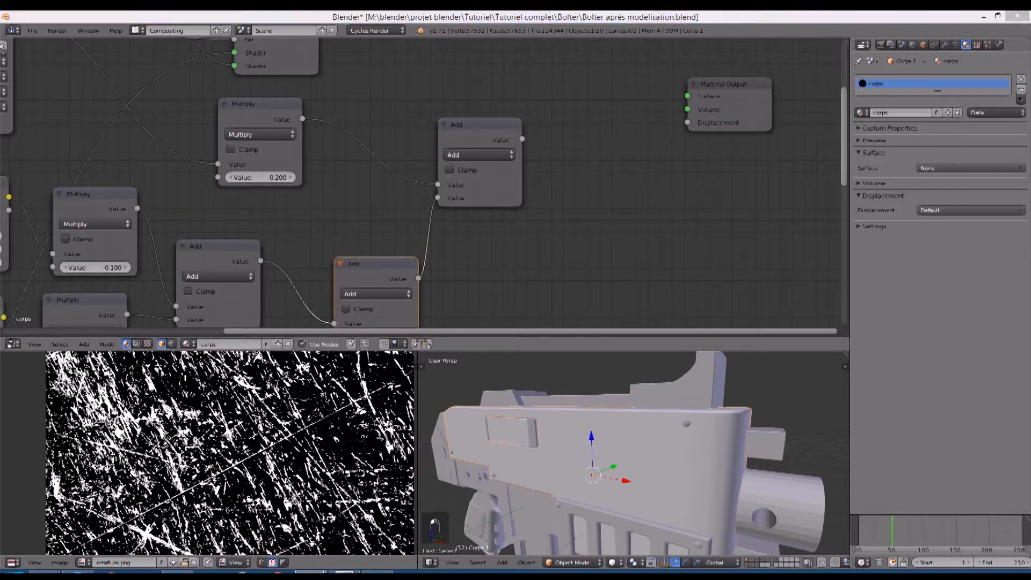
Step: Duplicate a Multiply node between the last Add node and the Material Output and set its second value to 0.1
middle_click_drag(534, 147, 474, 177)
left_click(56, 224)
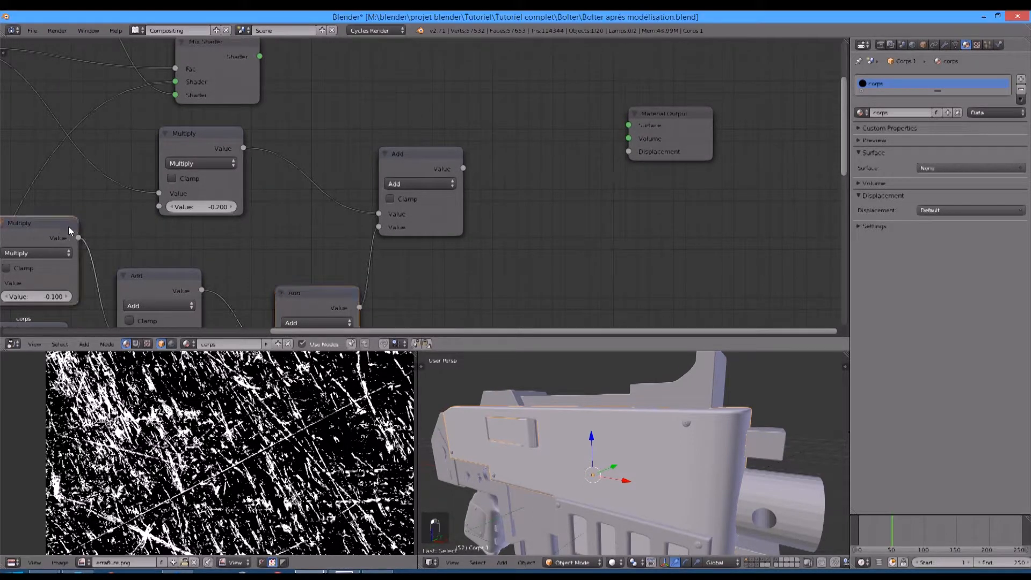
key("shift+d")
left_click(745, 102)
left_click(564, 177)
type("0.1")
key("Return")
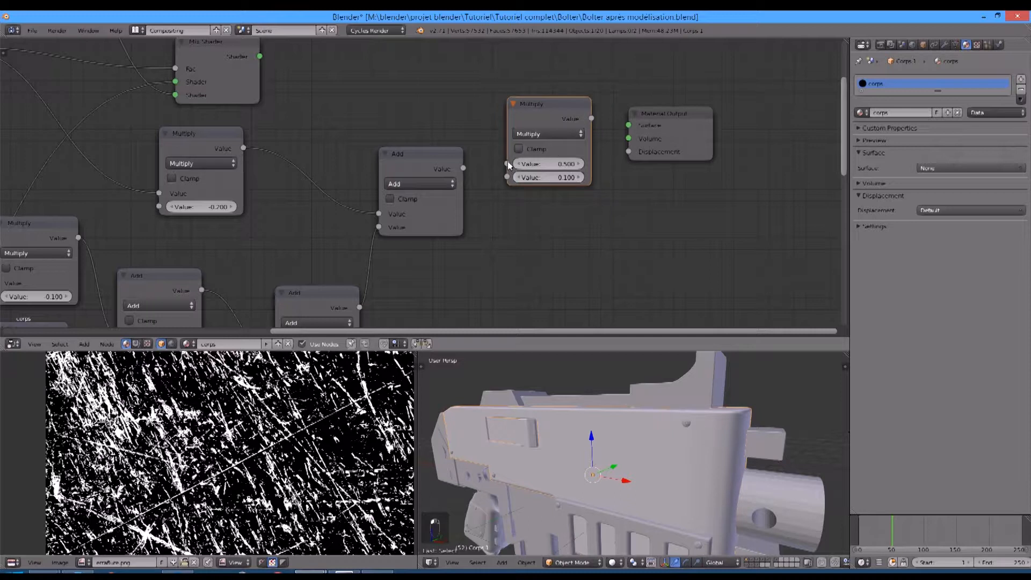
Step: Link the last Add node into the final Multiply and its output to the Material Output's Displacement, moving the Multiply closer to the Add
left_click_drag(464, 168, 507, 163)
left_click_drag(591, 119, 627, 151)
middle_click_drag(559, 120, 539, 155)
left_click_drag(540, 143, 516, 170)
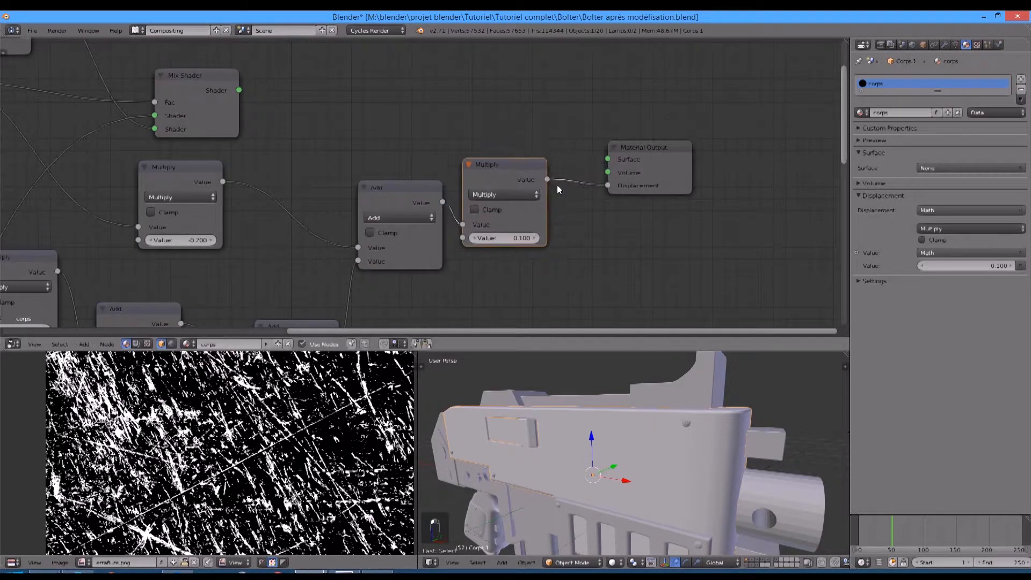
Step: Detach the final Multiply node from the Material Output's Displacement input and reconnect it
left_click_drag(609, 184, 558, 191)
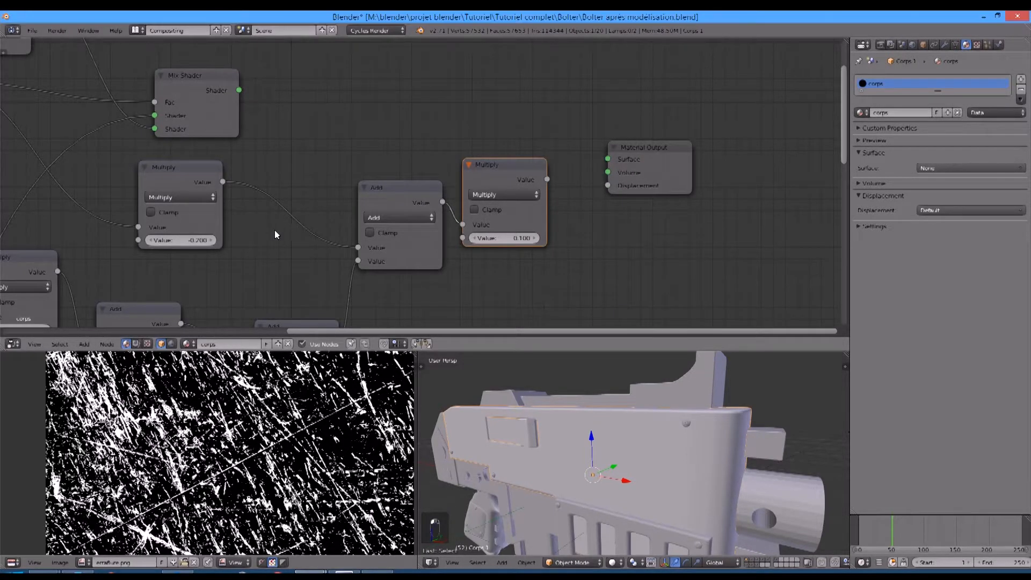
scroll(251, 251, "down", 2)
scroll(251, 252, "down", 4)
middle_click_drag(273, 234, 391, 190)
key("b")
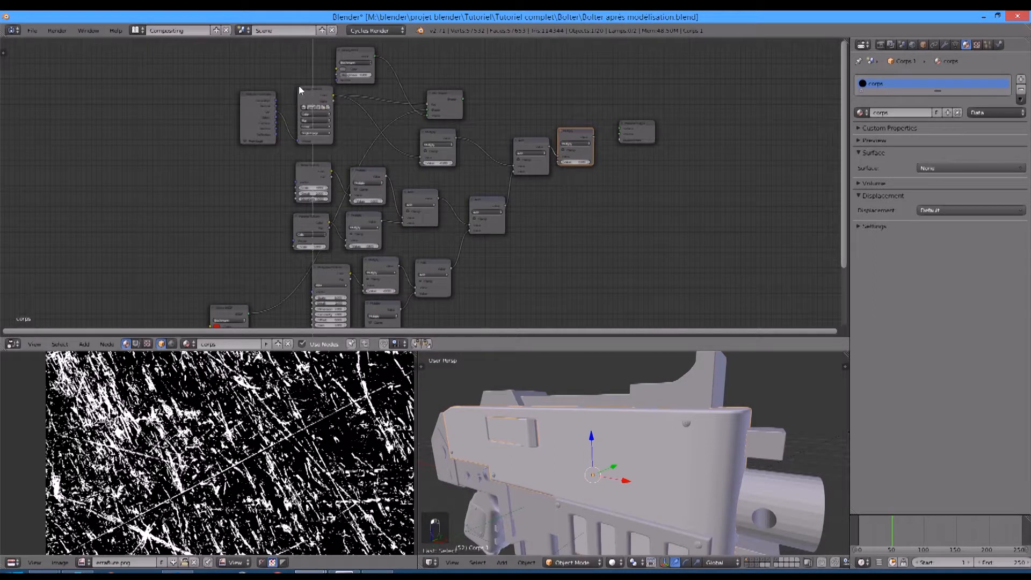
left_click_drag(267, 52, 570, 320)
middle_click_drag(610, 169, 521, 228)
scroll(537, 217, "up", 4)
left_click_drag(603, 241, 663, 244)
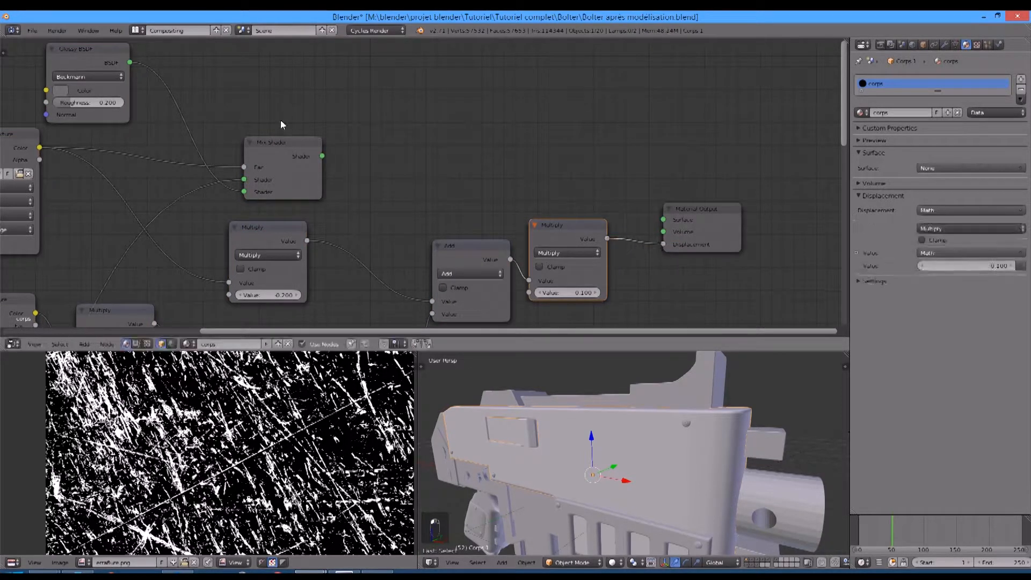
Step: Link the Mix Shader's output to the Material Output's Surface and move the Mix Shader closer to the output
left_click_drag(321, 157, 622, 228)
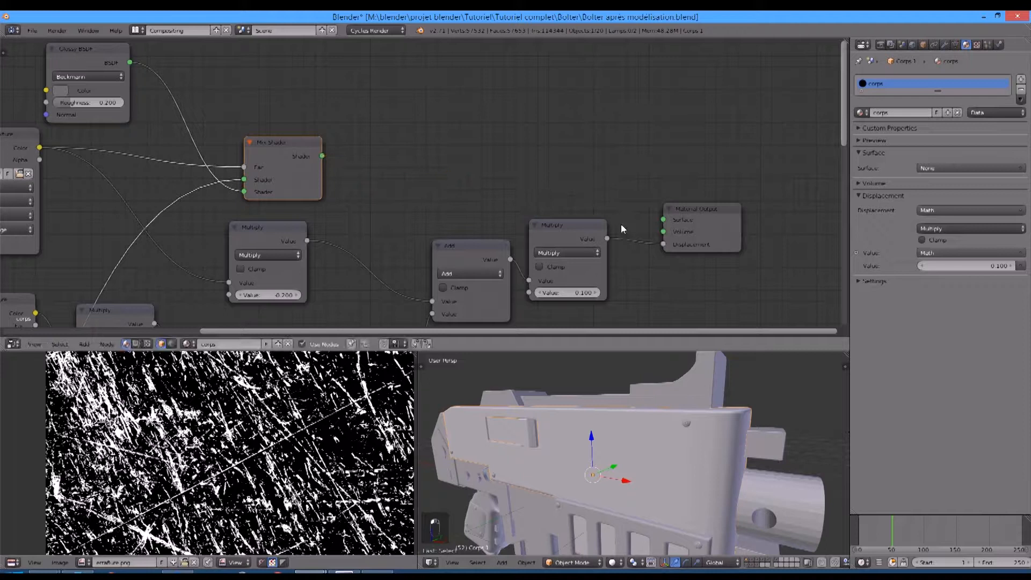
left_click_drag(324, 153, 665, 219)
scroll(413, 211, "down", 2)
scroll(414, 210, "down", 4)
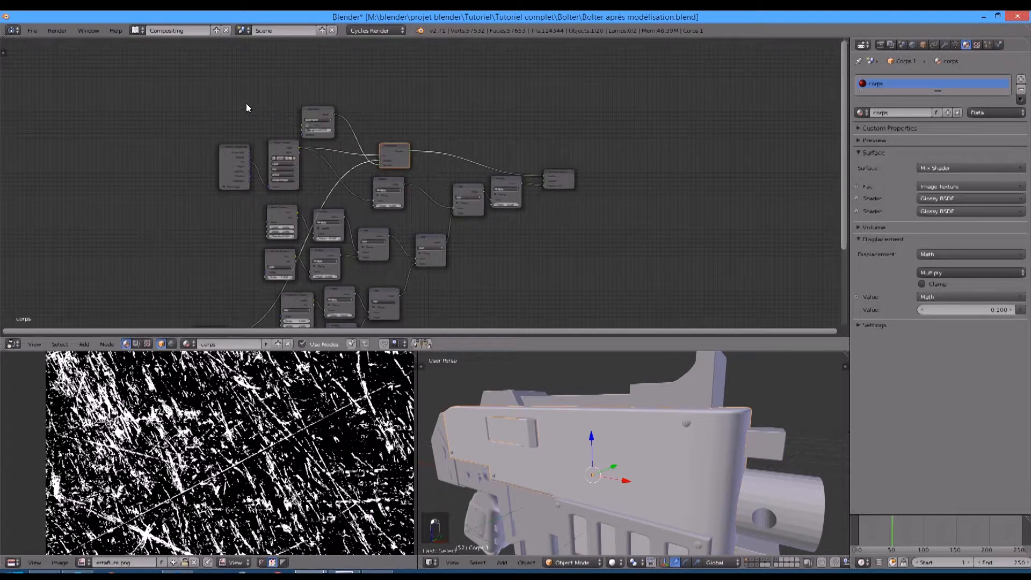
key("g")
left_click(292, 94)
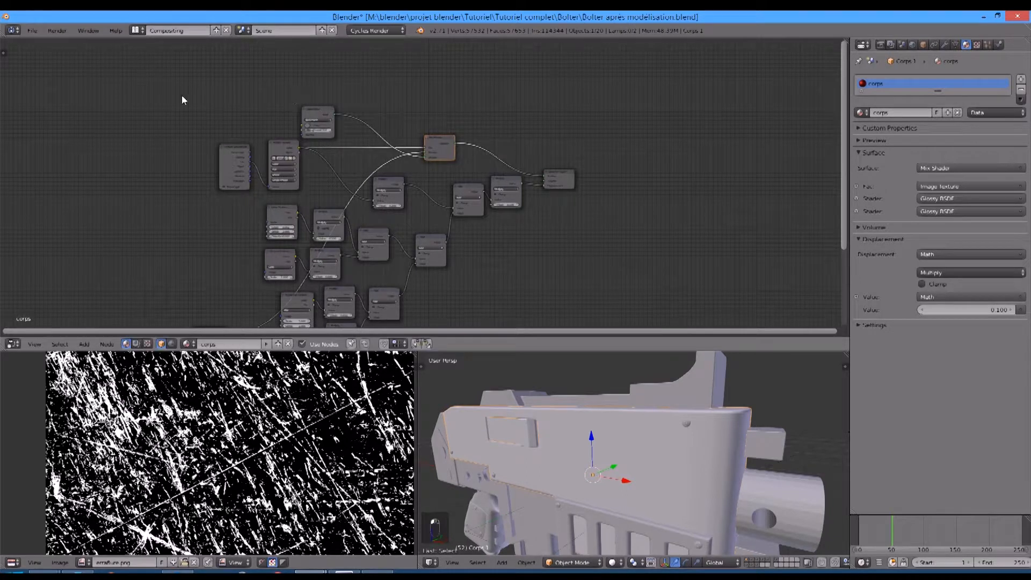
Step: Group all scratch, texture, math and mixing nodes, leaving out the red Glossy BSDF, the Diffuse BSDF and the Material Output
key("b")
left_click_drag(231, 75, 514, 278)
middle_click_drag(484, 278, 506, 176)
key("b")
left_click_drag(298, 158, 443, 251)
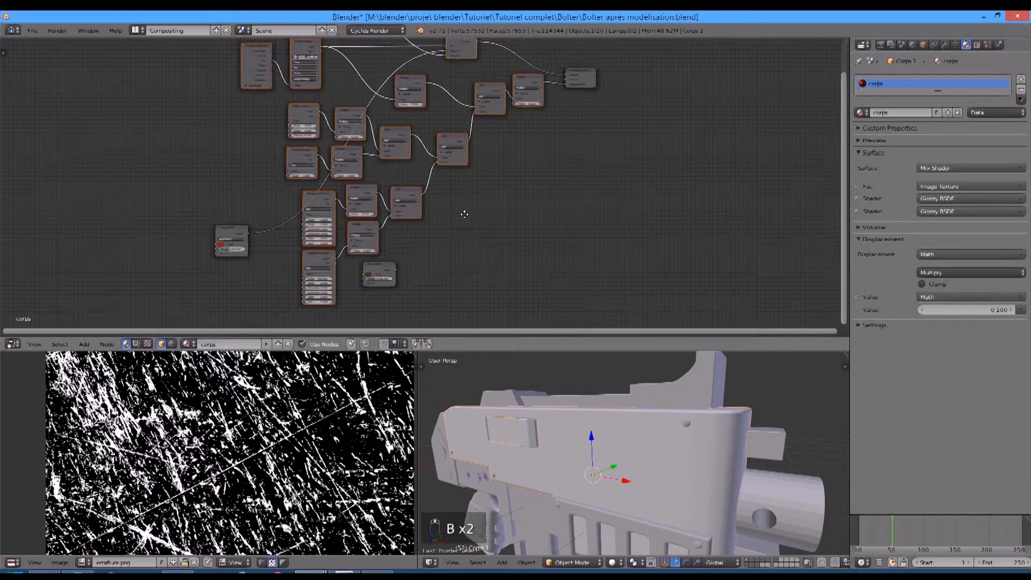
middle_click_drag(465, 212, 458, 235)
key("ctrl+g")
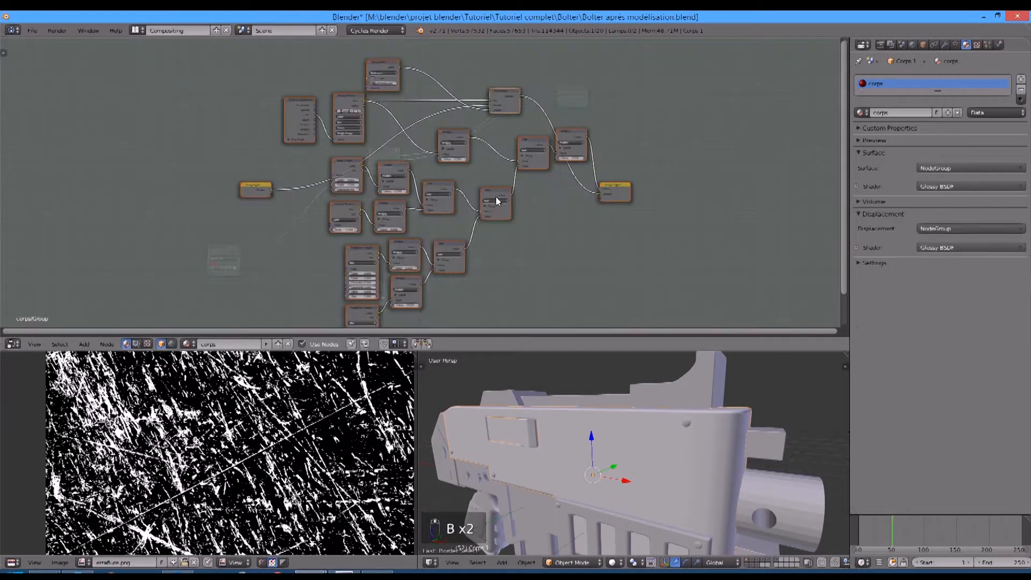
Step: Move the Group Output node inside the group up beside the Mix Shader and the final Multiply
scroll(632, 170, "up", 5)
middle_click_drag(631, 170, 368, 228)
scroll(369, 228, "up", 5)
left_click_drag(480, 263, 566, 120)
scroll(402, 123, "up", 4)
middle_click_drag(402, 123, 384, 154)
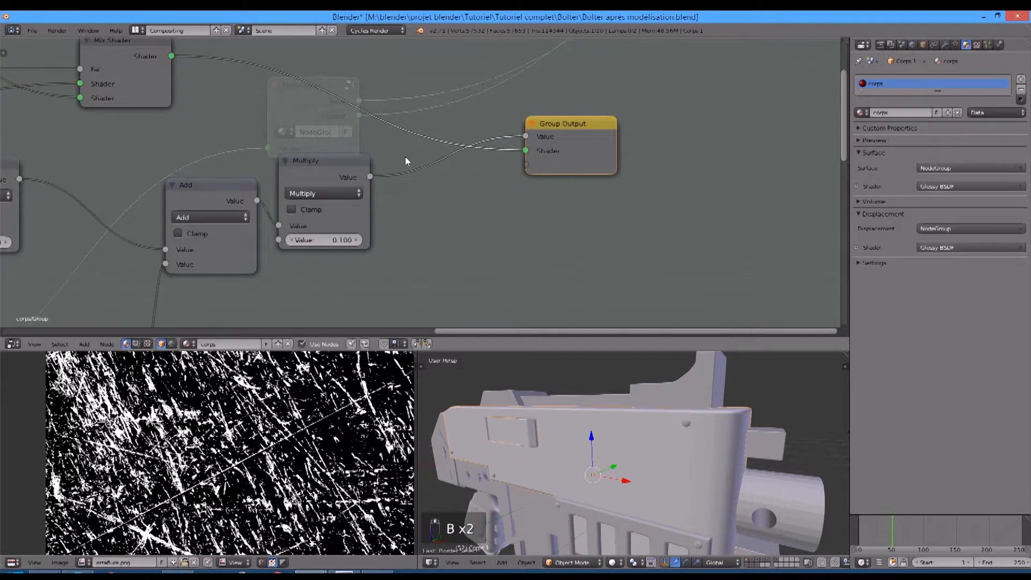
Step: Leave the group and gather the Material Output, red Glossy BSDF and Diffuse BSDF around the group node
key("Tab")
middle_click_drag(550, 74, 518, 126)
scroll(517, 127, "down", 7)
middle_click_drag(616, 122, 604, 160)
left_click_drag(662, 104, 457, 230)
middle_click_drag(327, 264, 434, 153)
left_click_drag(153, 257, 284, 124)
left_click_drag(415, 323, 392, 234)
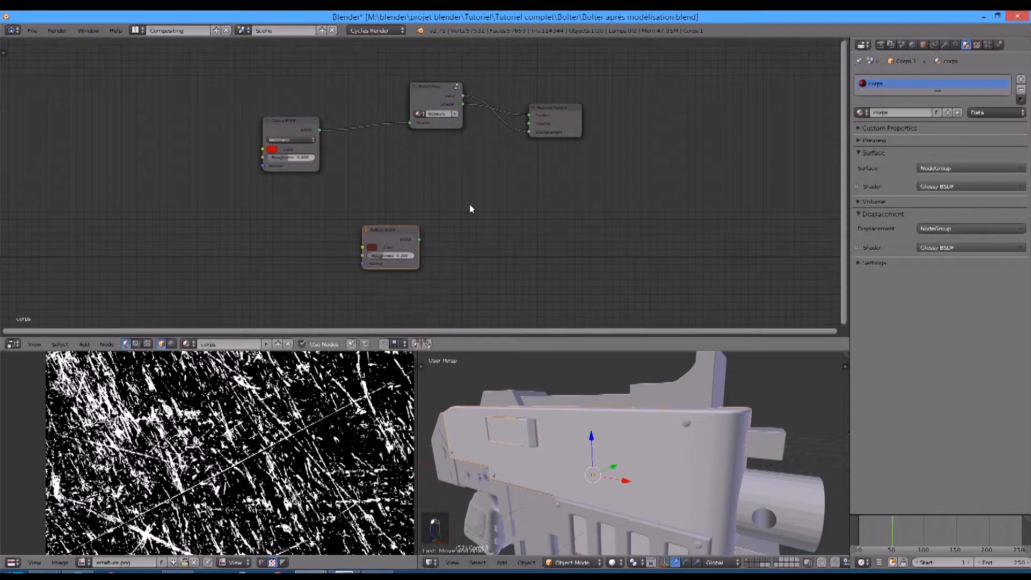
Step: Reopen the group, link the final Multiply to an additional Group Output socket, and detach that link
key("Tab")
scroll(607, 184, "up", 4)
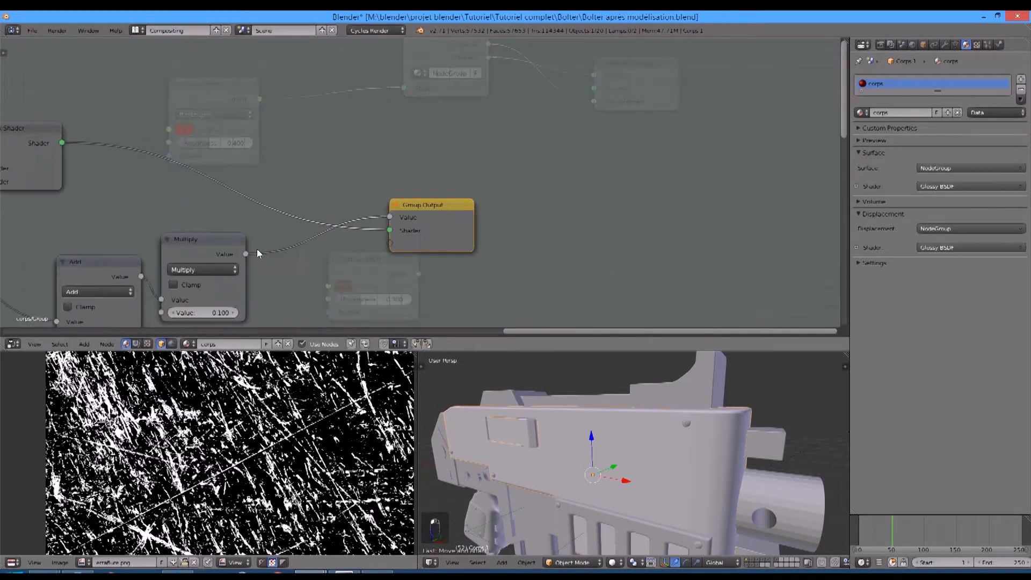
left_click_drag(181, 280, 374, 270)
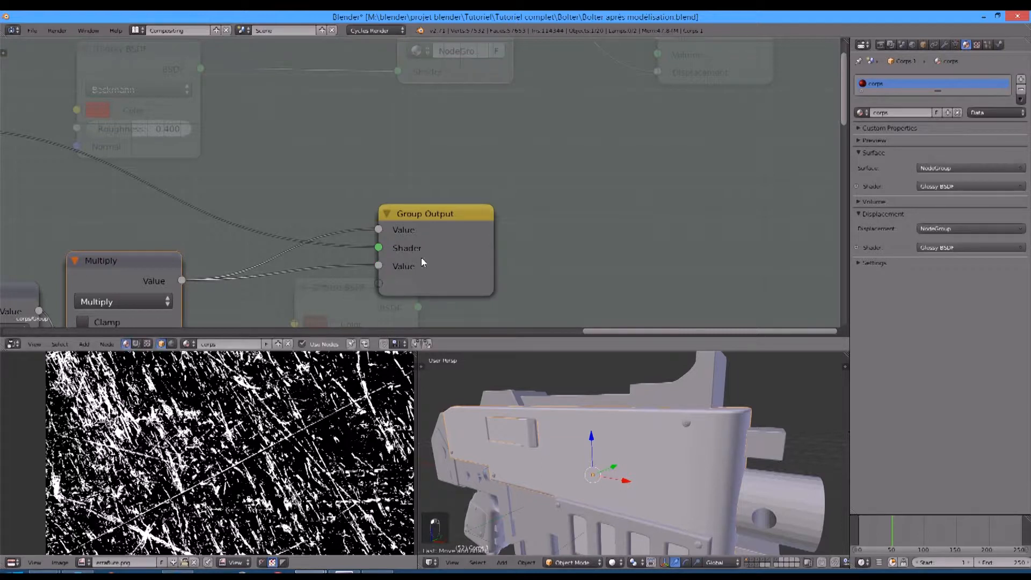
mouse_move(564, 145)
middle_mouse_down()
mouse_move(538, 184)
mouse_move(565, 140)
middle_mouse_up()
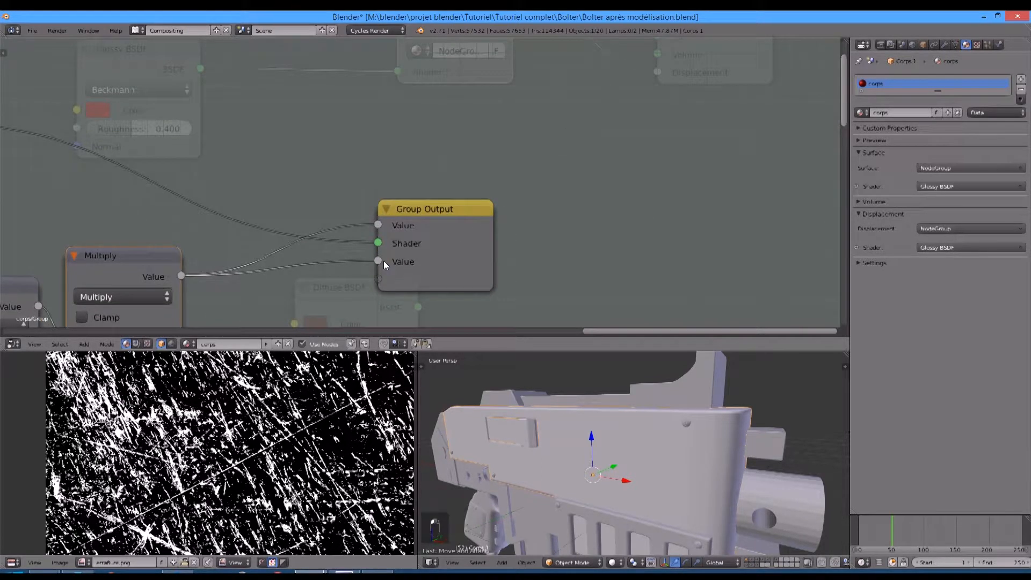
left_click_drag(383, 259, 379, 266)
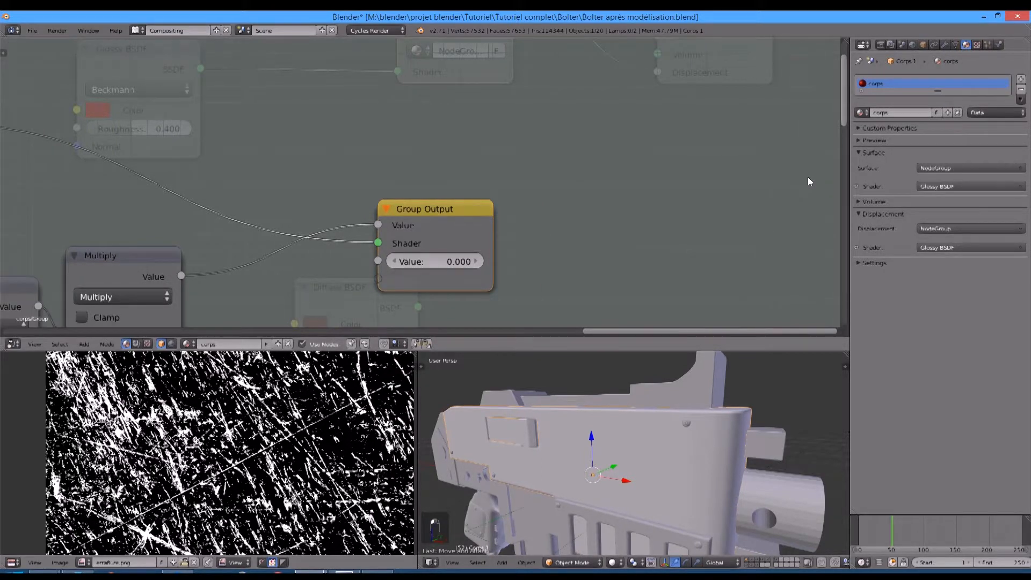
Step: Delete the group's extra Value output, add and remove a second Shader output, and leave the group
key("n")
left_click(807, 98)
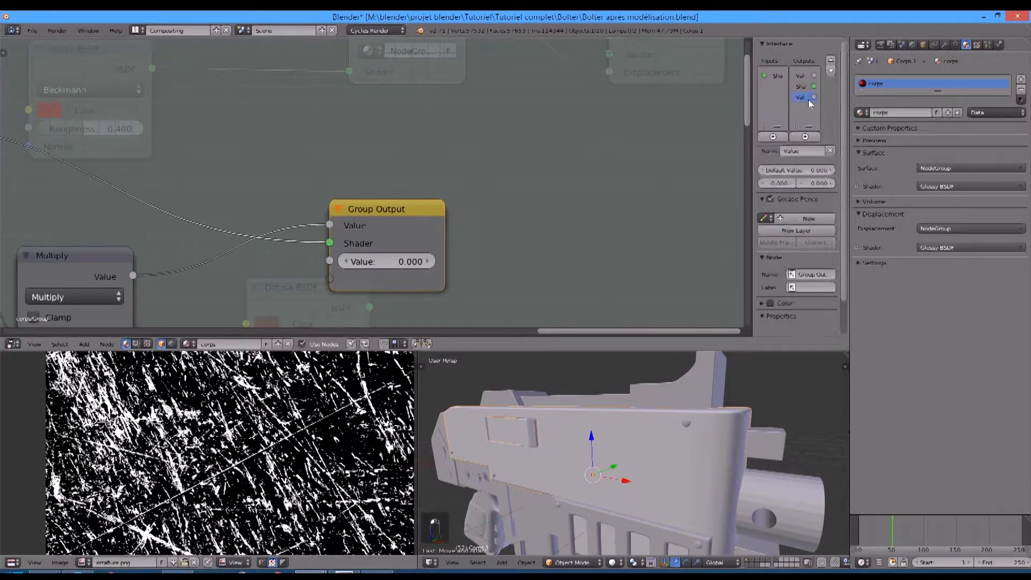
left_click(831, 150)
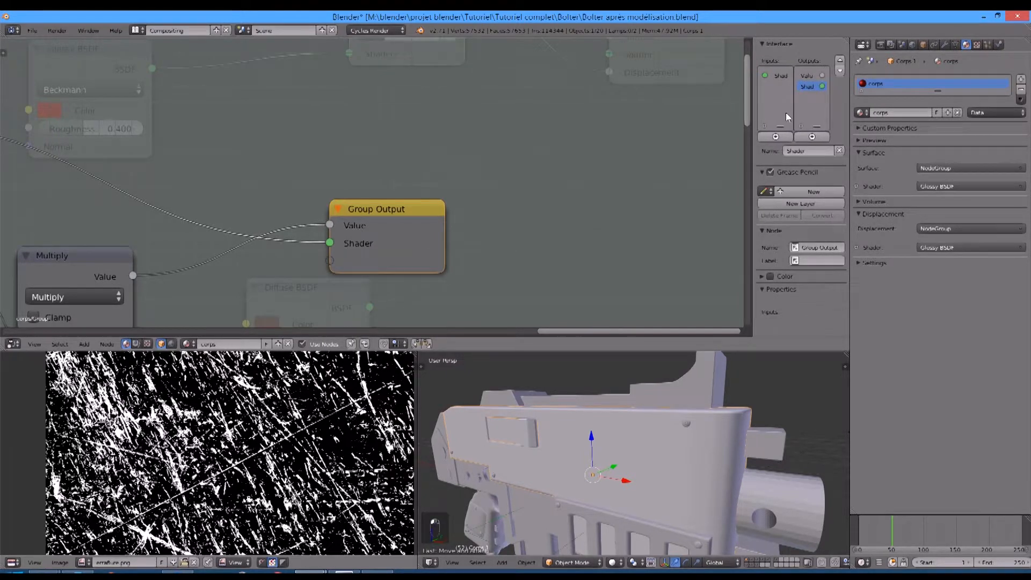
left_click(811, 137)
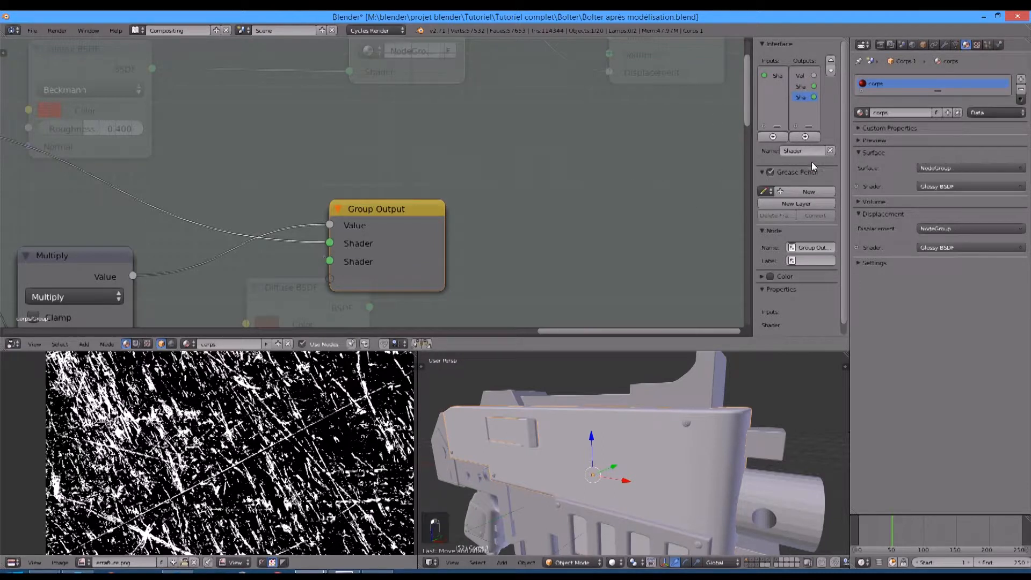
left_click(831, 149)
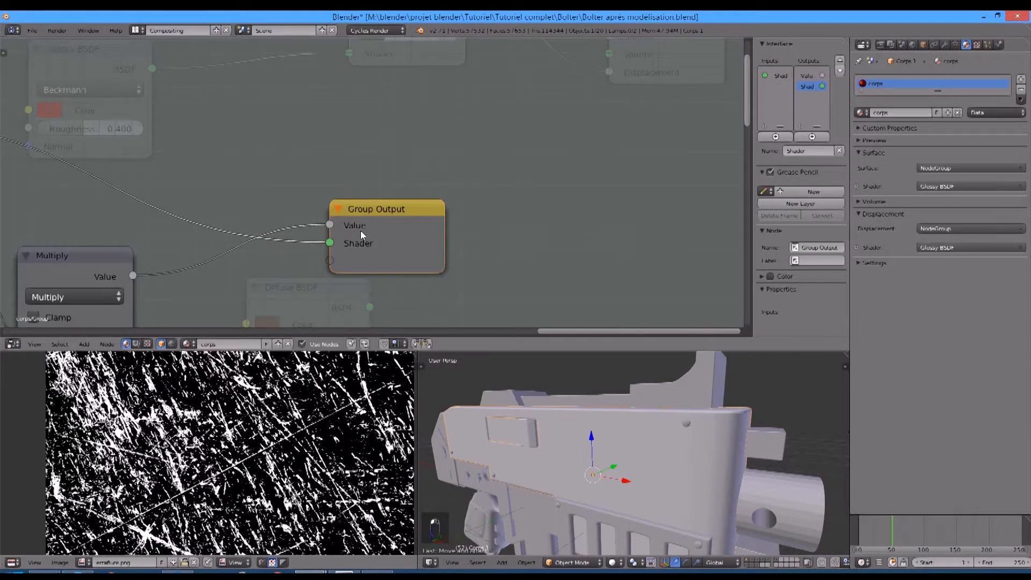
scroll(360, 230, "down", 2)
middle_click_drag(314, 202, 597, 156)
scroll(425, 182, "down", 3)
key("Tab")
Step: Rename the node group as Eraflures
middle_click_drag(425, 182, 420, 232)
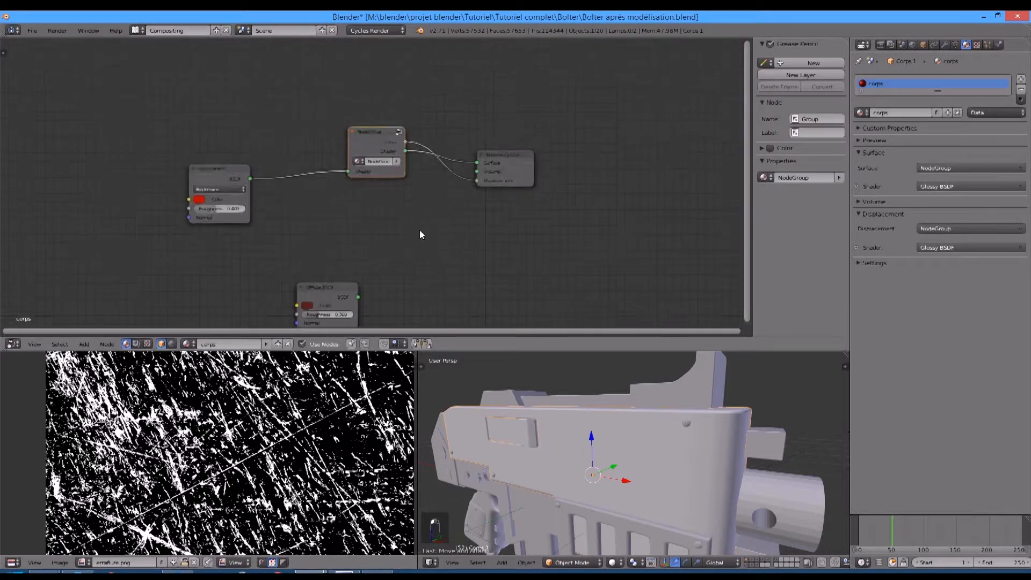
scroll(420, 229, "up", 4)
left_click_drag(392, 138, 311, 137)
type("eff")
type("AFLURE")
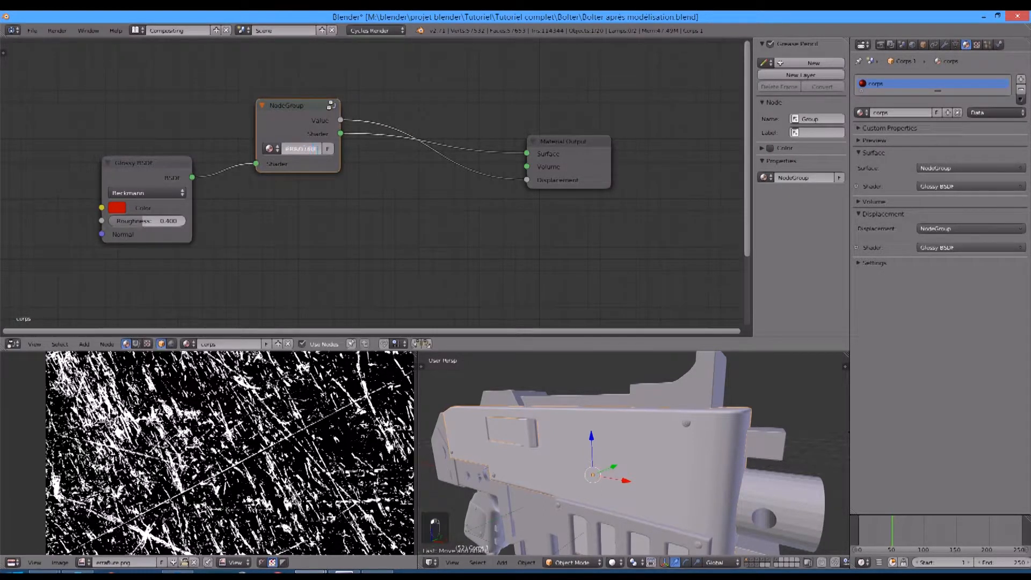
key("Return")
left_click(302, 152)
key("BackSpace")
type("Erraflure")
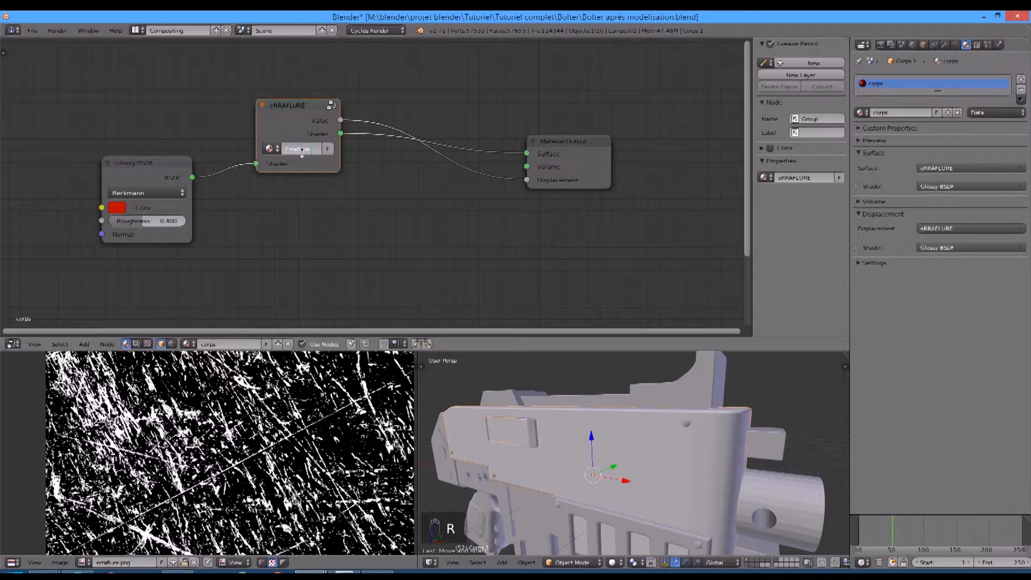
type("s")
key("Return")
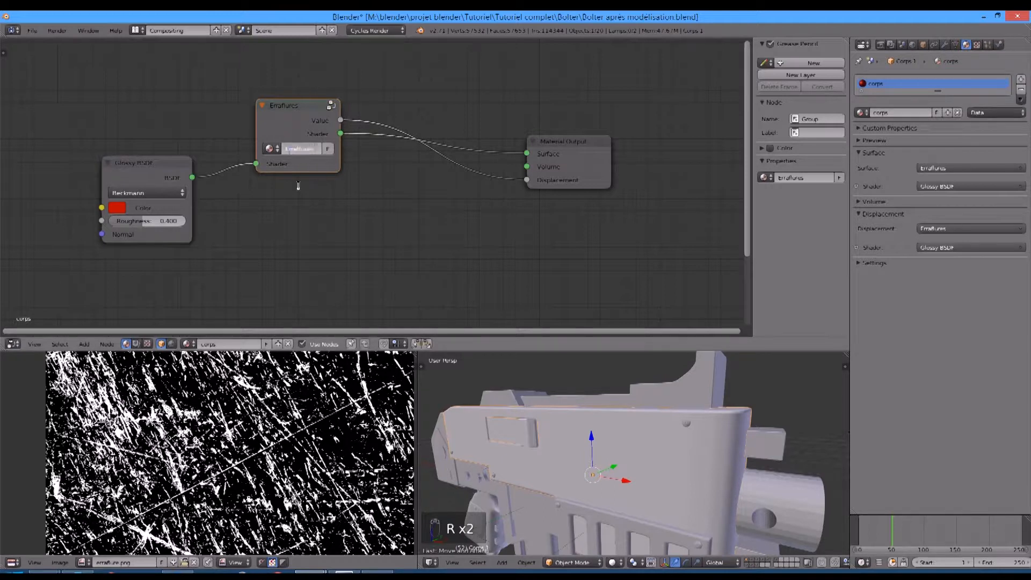
Step: Add an Add Shader node beneath the group's links and feed the Diffuse BSDF into its second Shader input
middle_click_drag(383, 216, 329, 219)
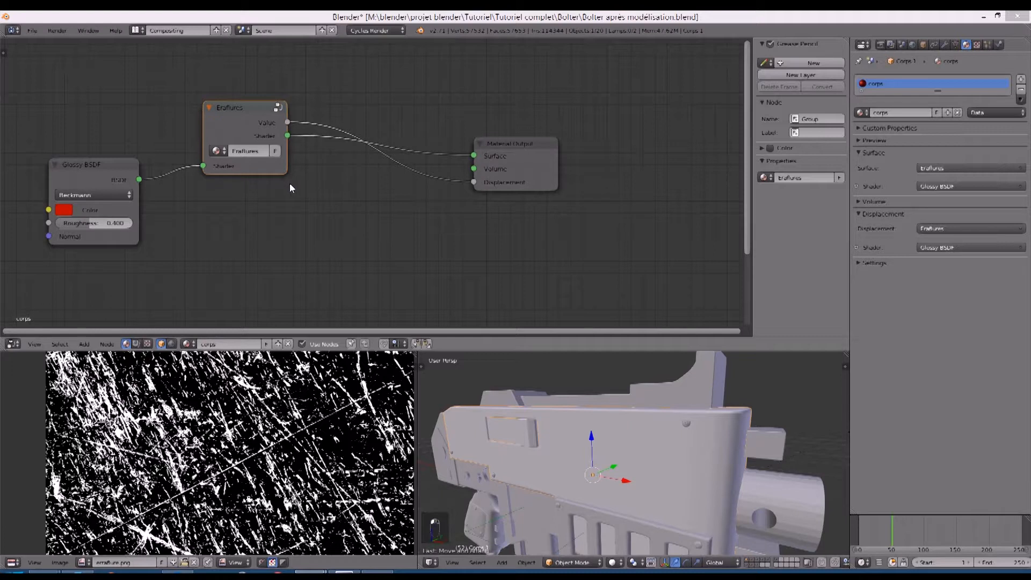
key("shift+a")
mouse_move(295, 210)
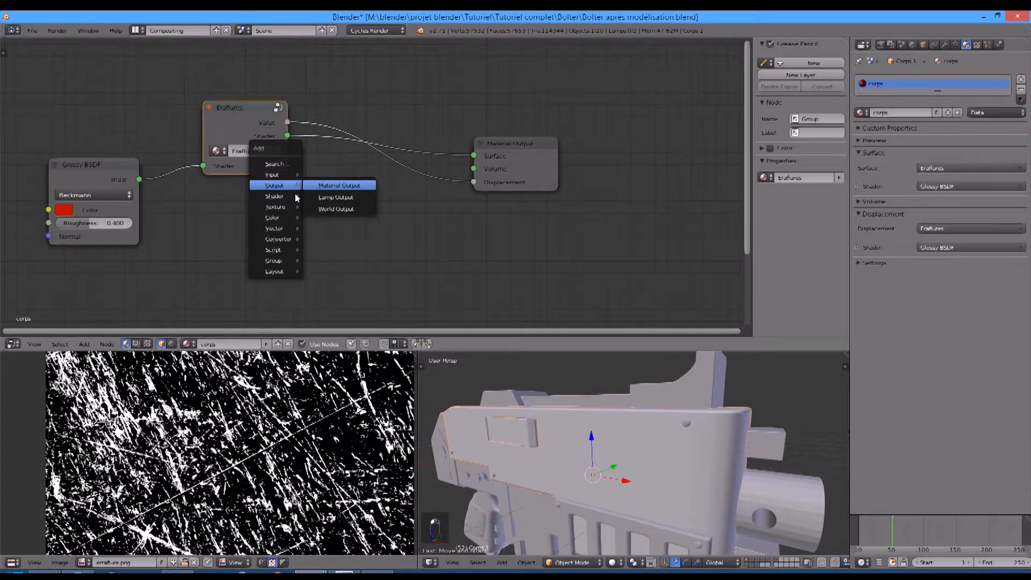
left_click(333, 208)
left_click(334, 206)
middle_click_drag(334, 206, 352, 179)
left_click_drag(279, 306, 334, 187)
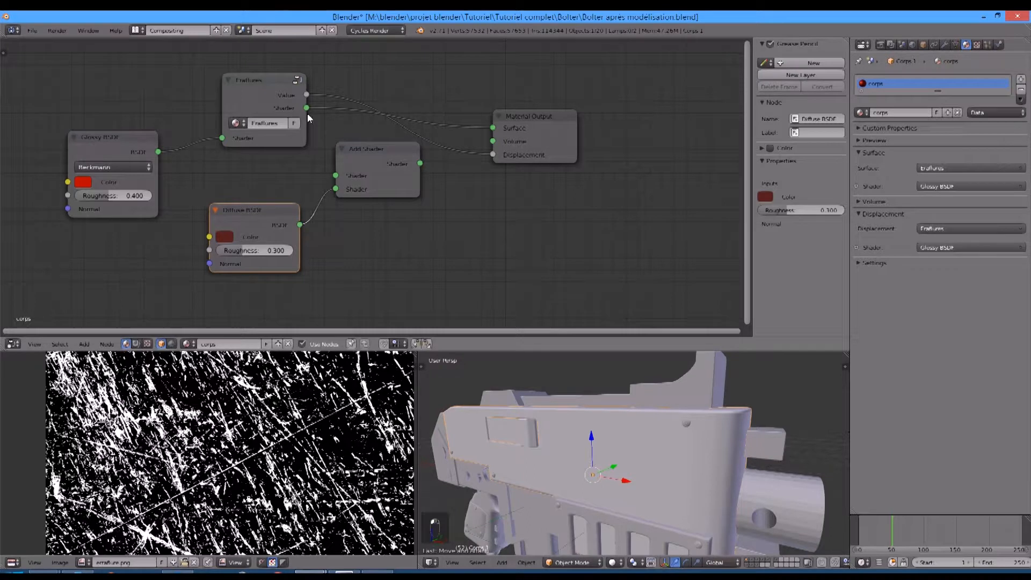
Step: Link the Eraflures group's Shader into the Add Shader's first input and the Add Shader's output to the Material Output's Surface
left_click_drag(306, 108, 335, 175)
left_click_drag(271, 92, 237, 109)
left_click_drag(420, 164, 492, 128)
Step: Display the bolter in Rendered shading and examine the red scratched body material up close from several angles
middle_click_drag(672, 504, 658, 529)
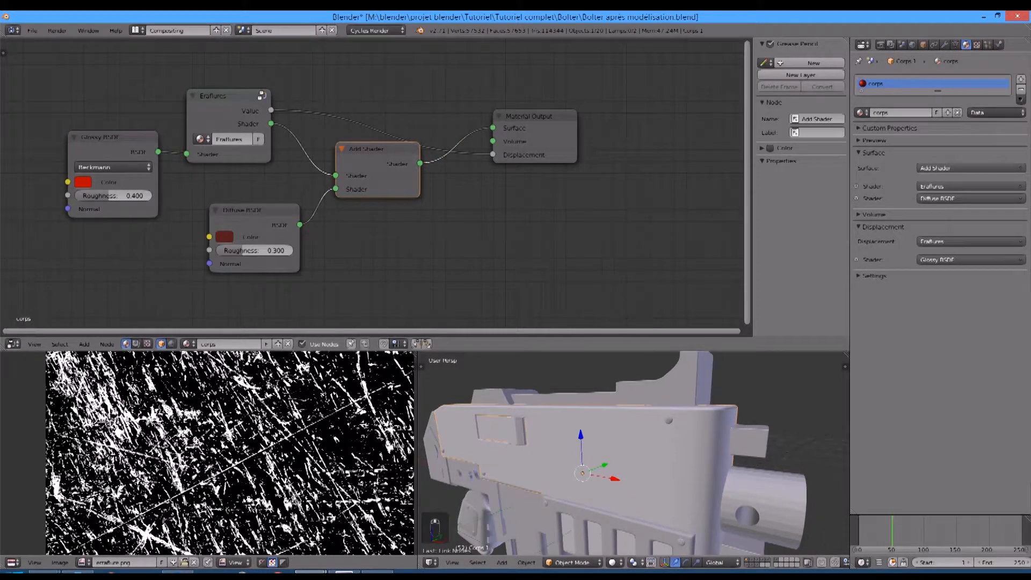
left_click(621, 565)
left_click(640, 474)
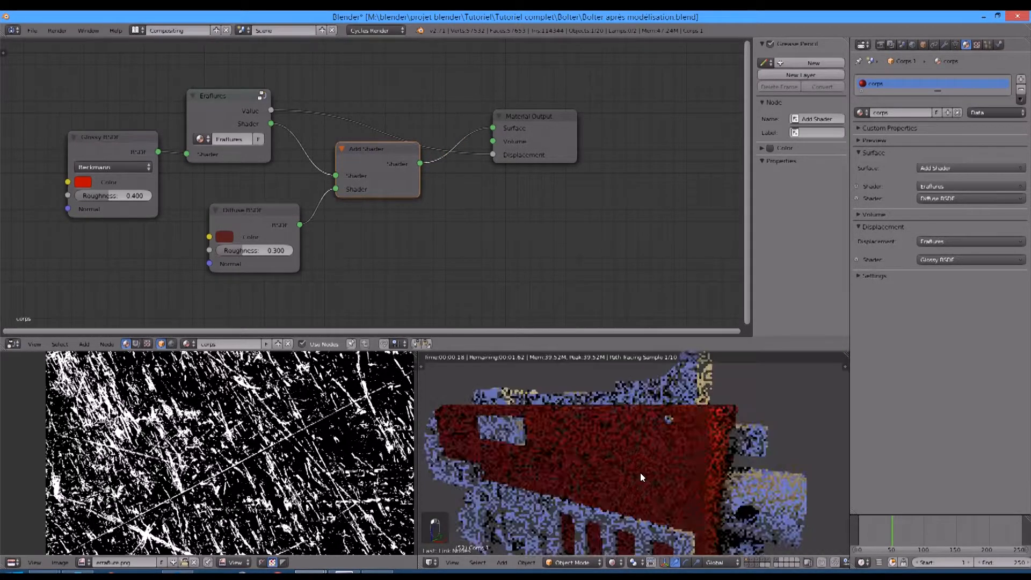
scroll(640, 472, "up", 2)
middle_click_drag(724, 412, 578, 421)
middle_click_drag(513, 444, 601, 432)
scroll(576, 436, "down", 3)
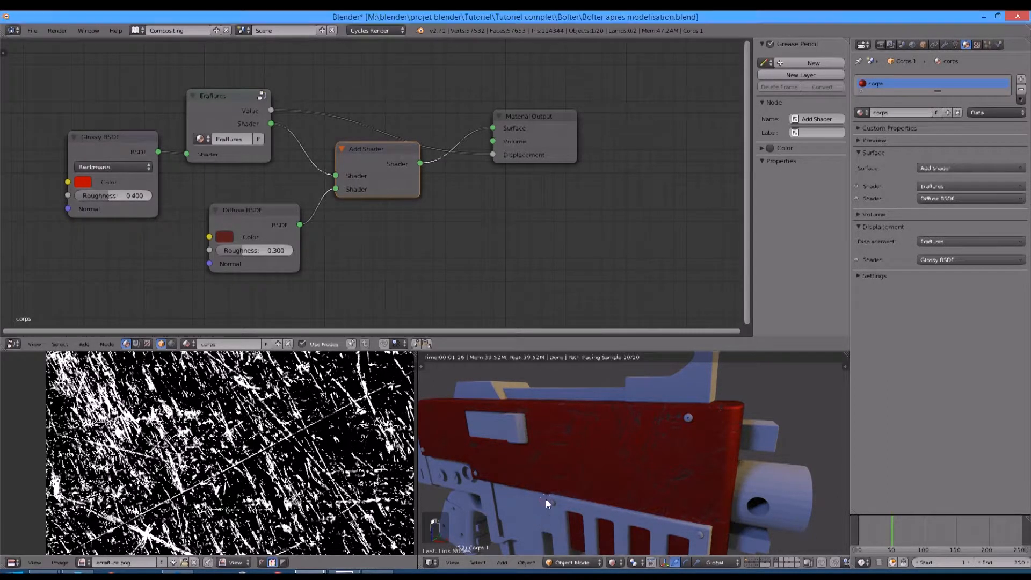
Step: Return to solid shading with the Cube part below the bolter's red body selected, seen from the front
key("z")
key("z")
key("z")
right_click(534, 510)
key("z")
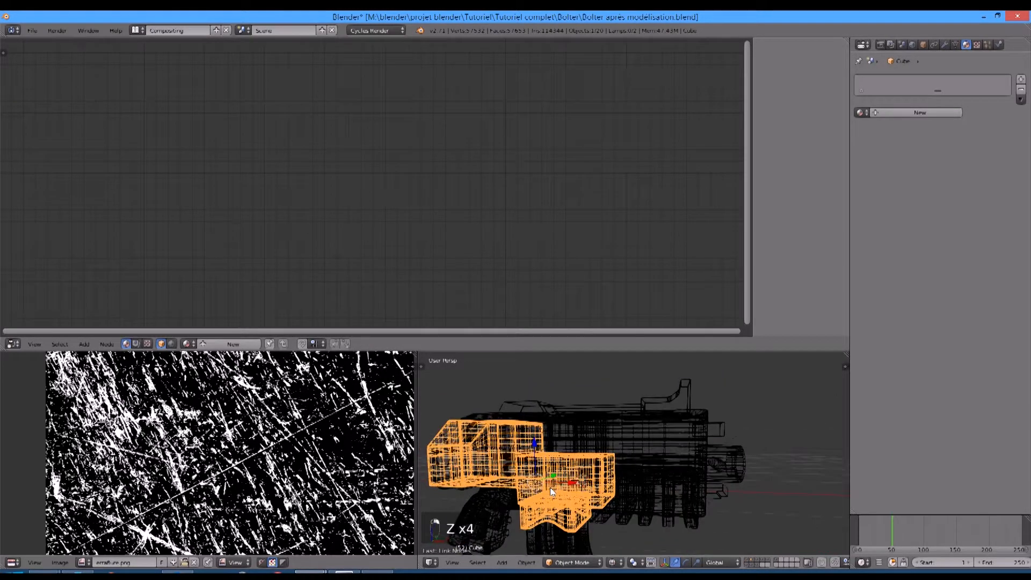
key("z")
key("KP_1")
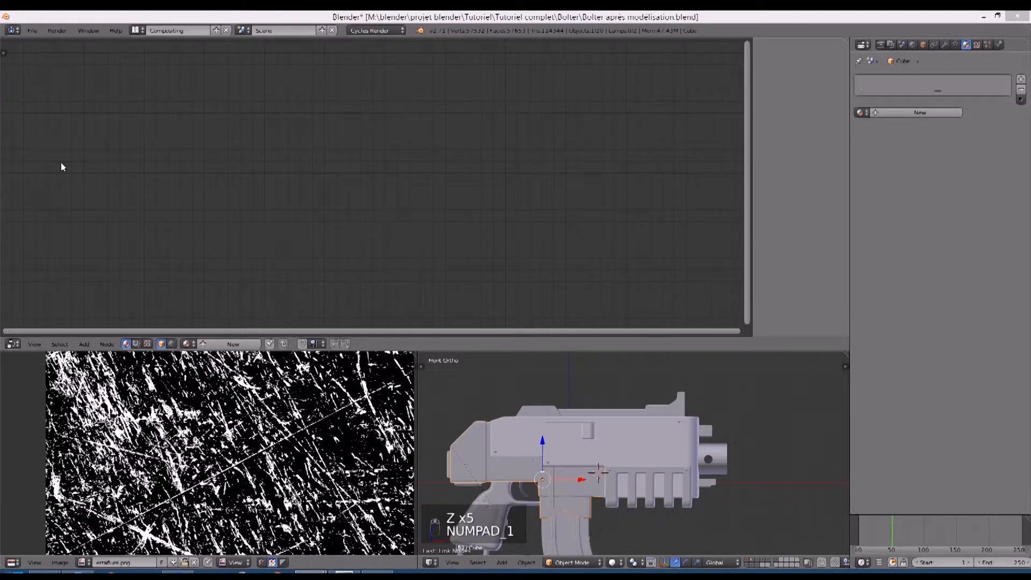
Step: Create a new material for the selected part and name it Metal 1
left_click(885, 111)
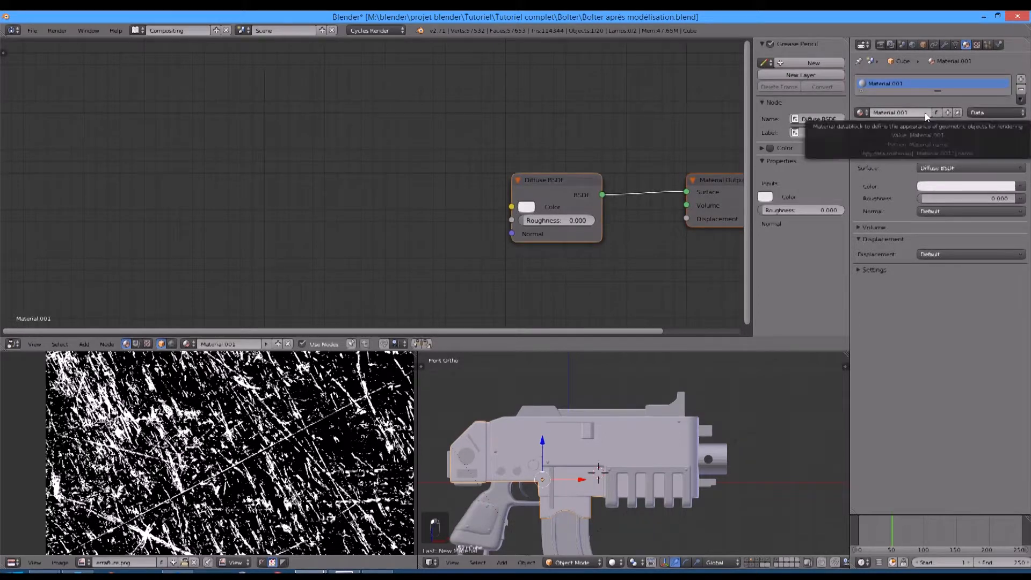
left_click(924, 112)
key("BackSpace")
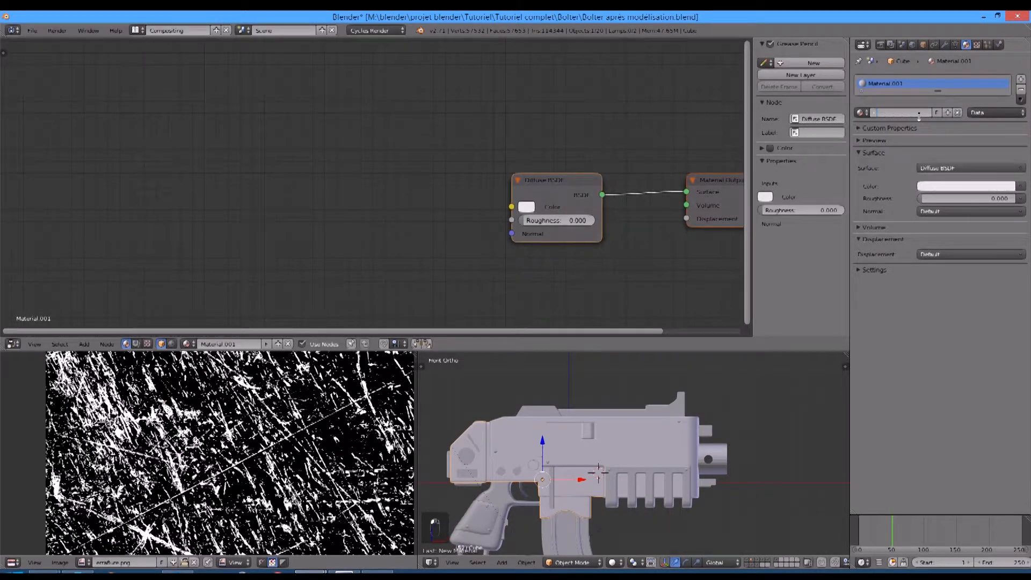
type("Metal 1")
key("Return")
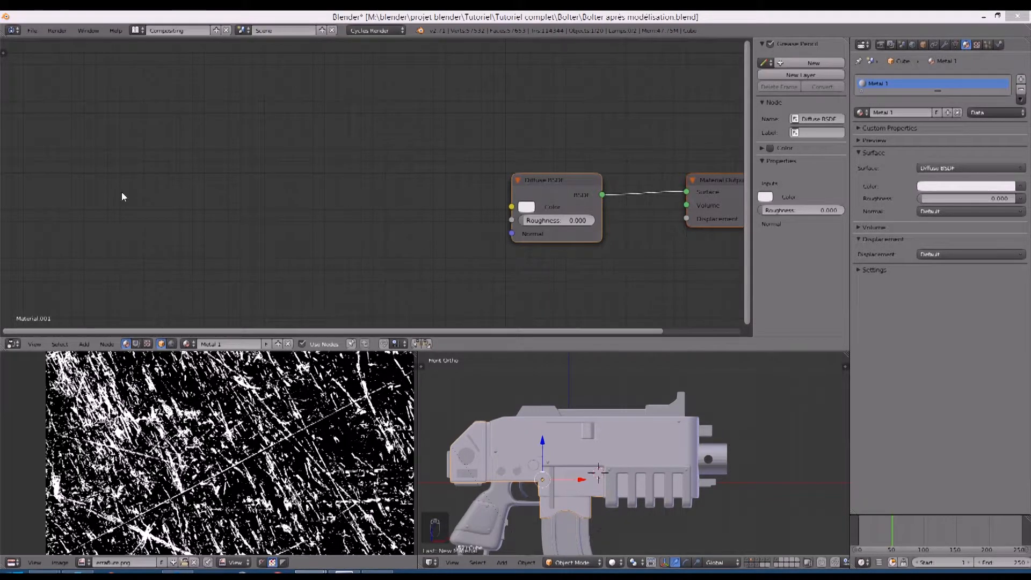
Step: Replace the Metal 1 material's Diffuse BSDF with a Glossy BSDF node
left_click_drag(570, 192, 274, 200)
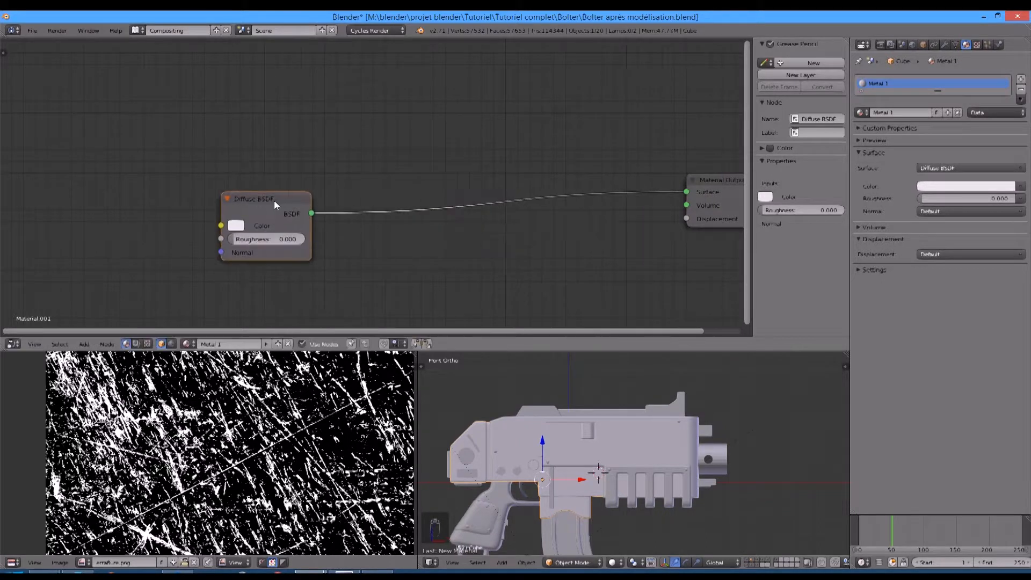
key("x")
key("shift+a")
mouse_move(265, 192)
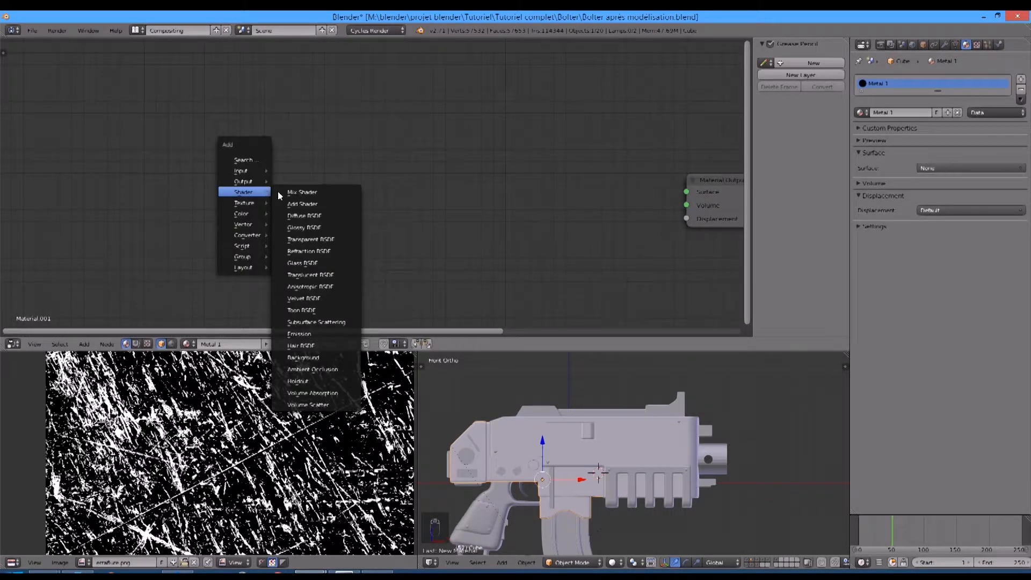
left_click(330, 228)
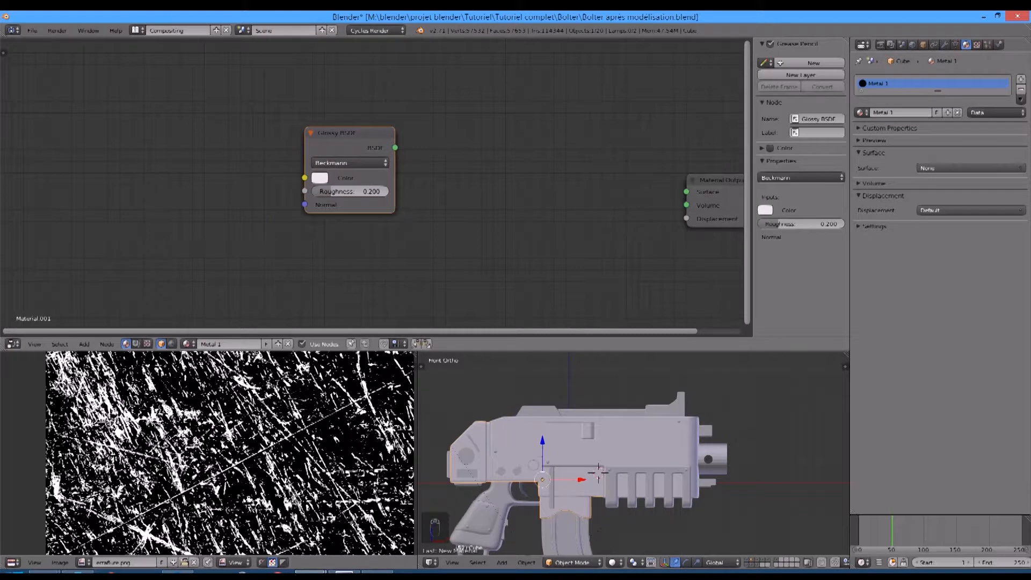
Step: Set the Glossy BSDF's roughness to 0.6 and its colour to hex 464543
left_click(370, 189)
type("0.6")
key("Return")
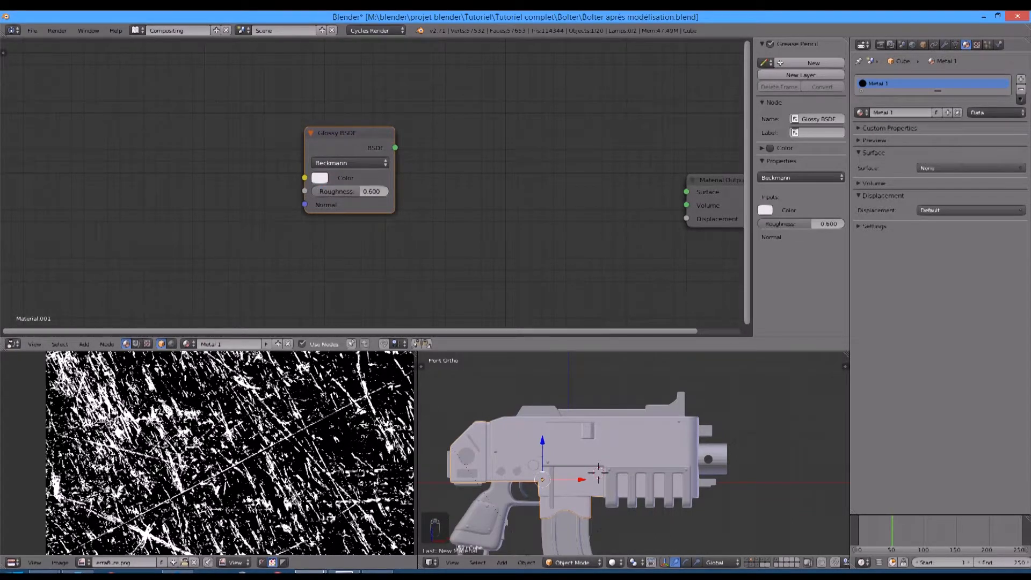
left_click(327, 178)
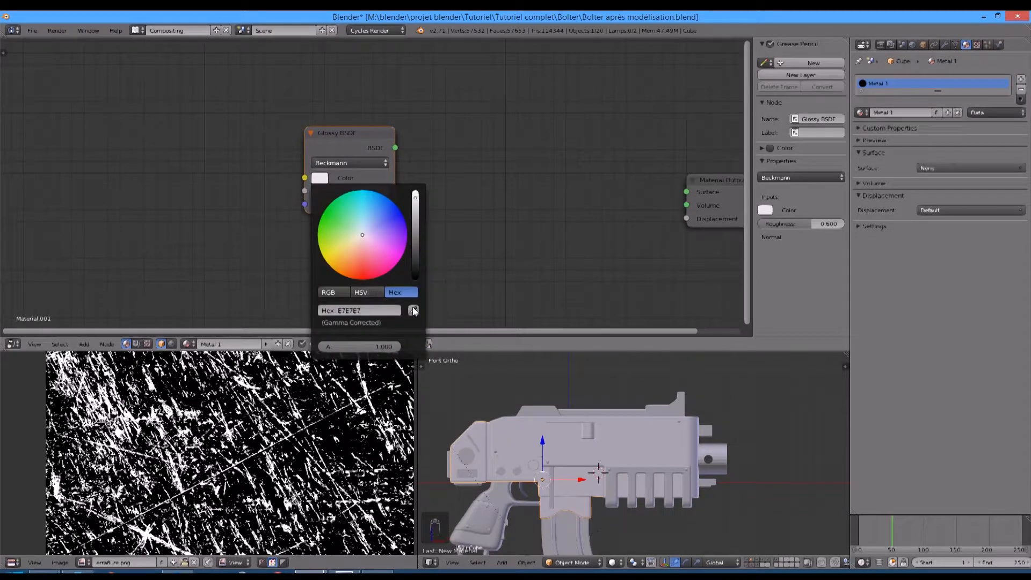
left_click(378, 312)
type("464543")
key("Return")
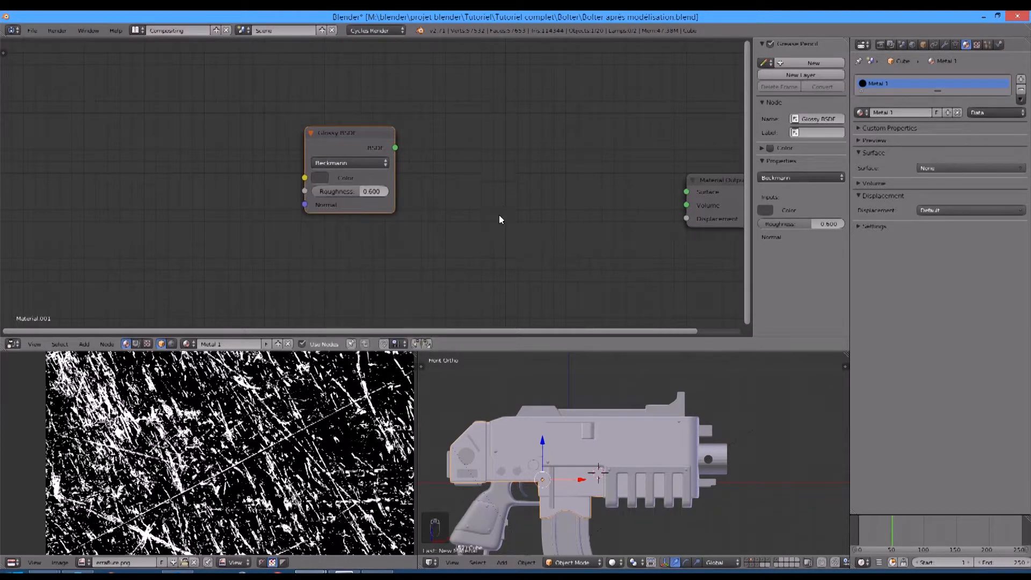
middle_click_drag(499, 219, 420, 224)
left_click(247, 185)
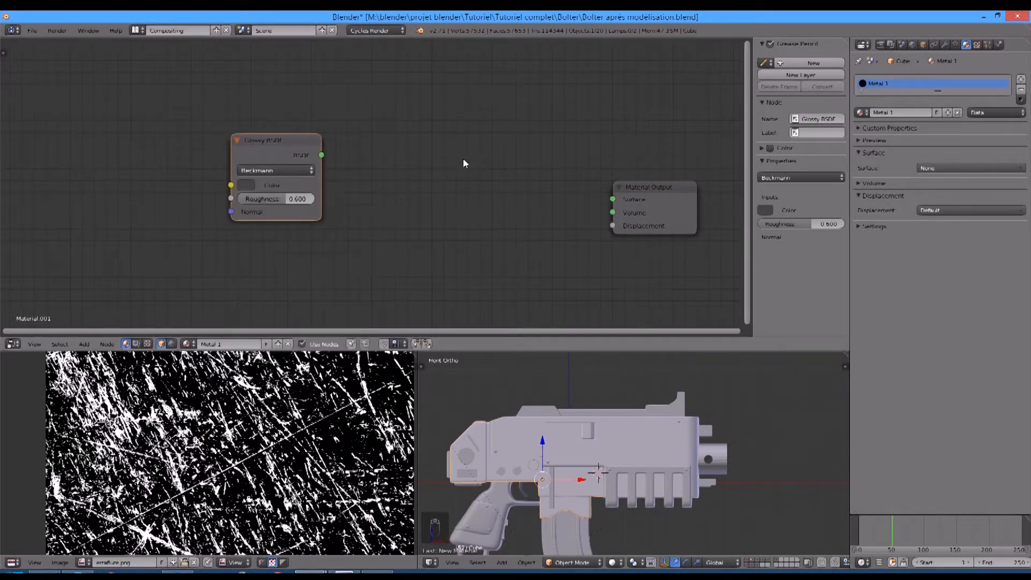
Step: Add the Eraflures group node and route the Glossy BSDF through it into the Material Output's Surface
key("shift+a")
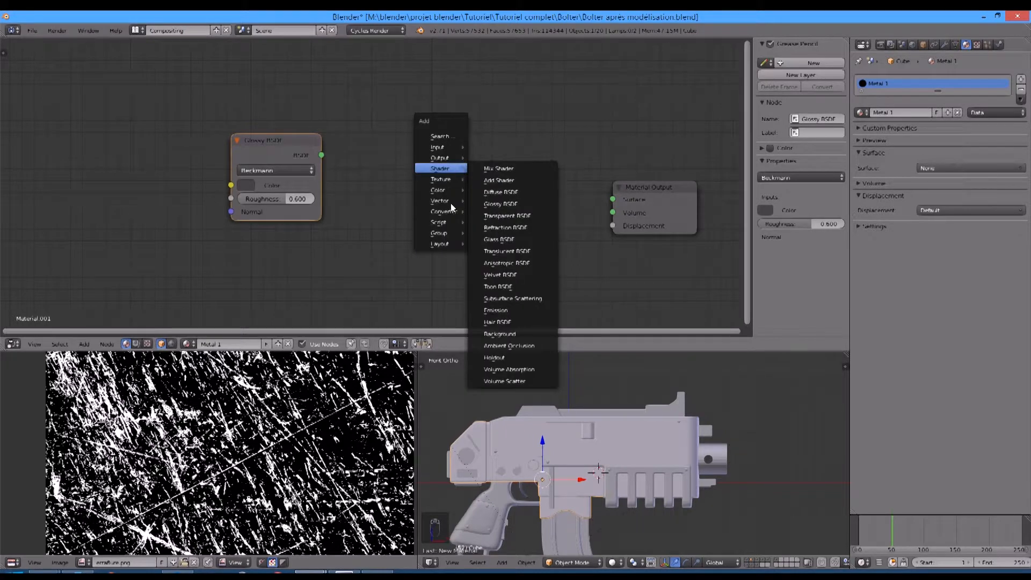
mouse_move(449, 229)
left_click(498, 250)
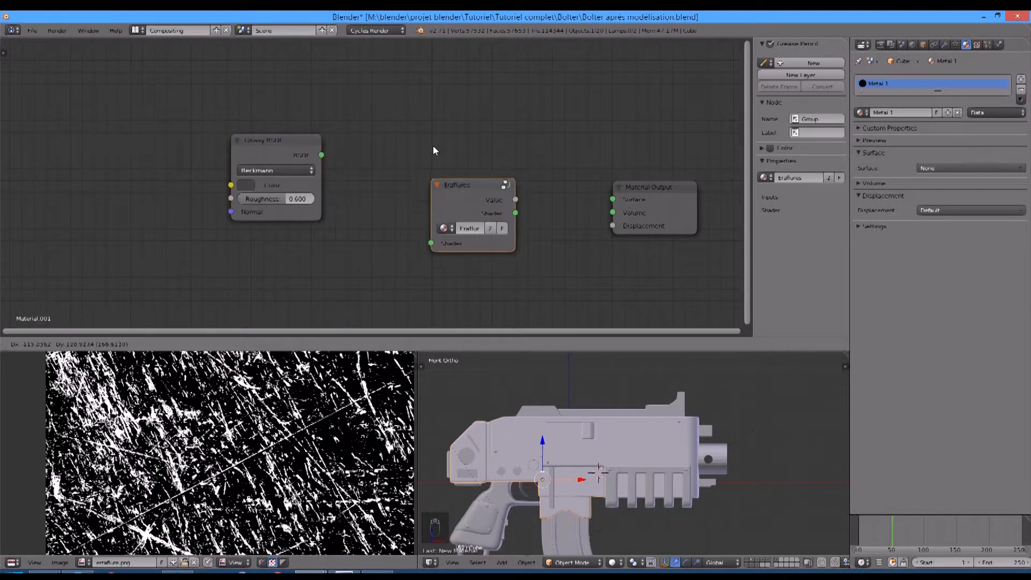
left_click(433, 146)
left_click_drag(321, 155, 432, 211)
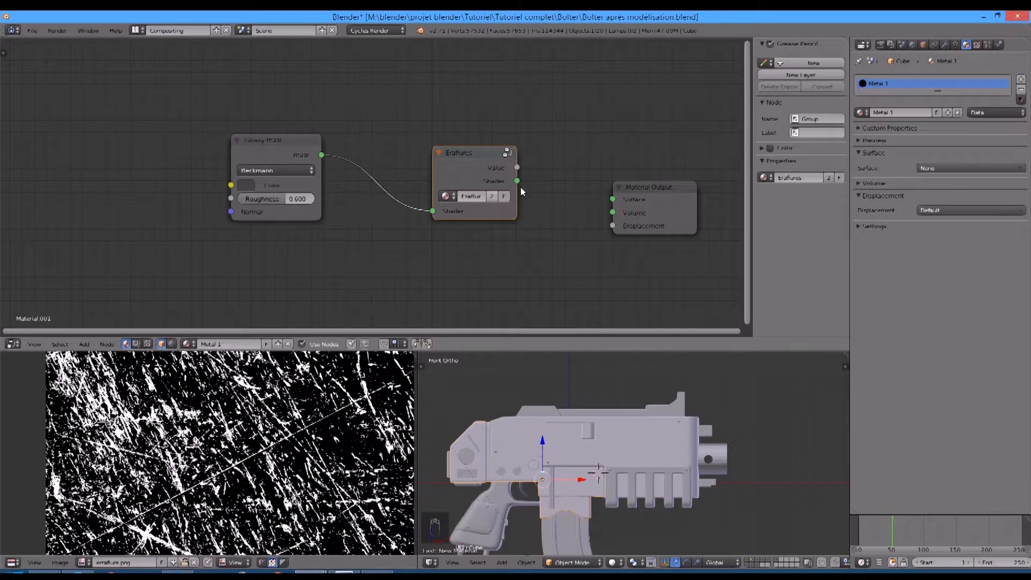
left_click_drag(517, 181, 612, 199)
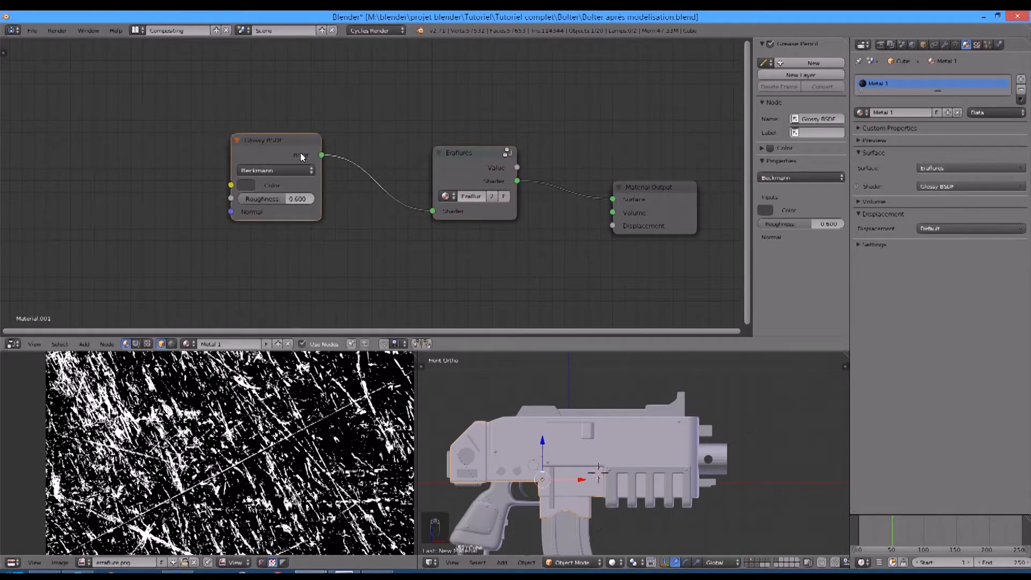
Step: Move the Glossy BSDF and Eraflures nodes closer to the output and link Eraflures' Value to Displacement
left_click_drag(300, 152, 367, 170)
left_click_drag(458, 172, 471, 176)
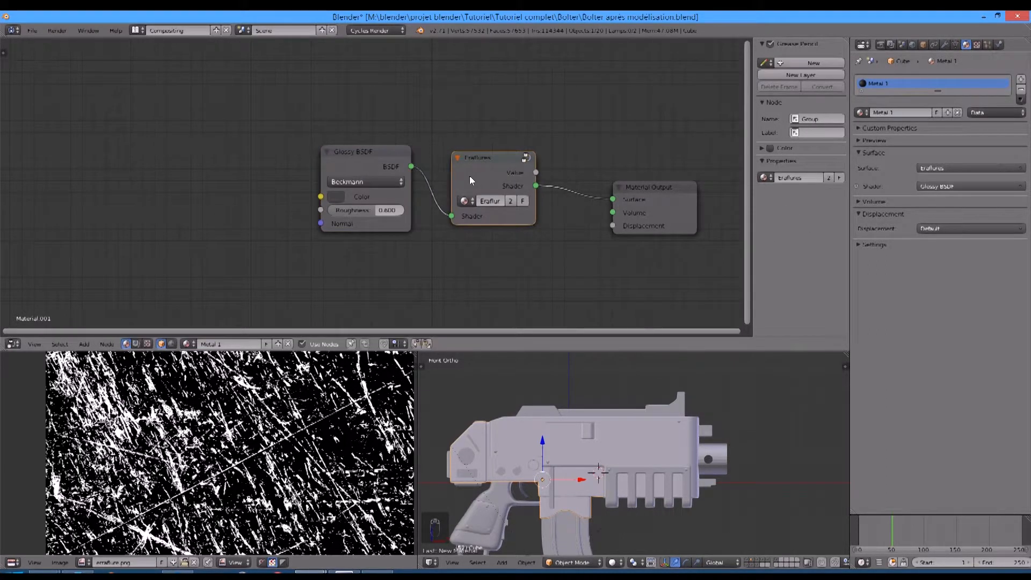
left_click_drag(536, 172, 615, 225)
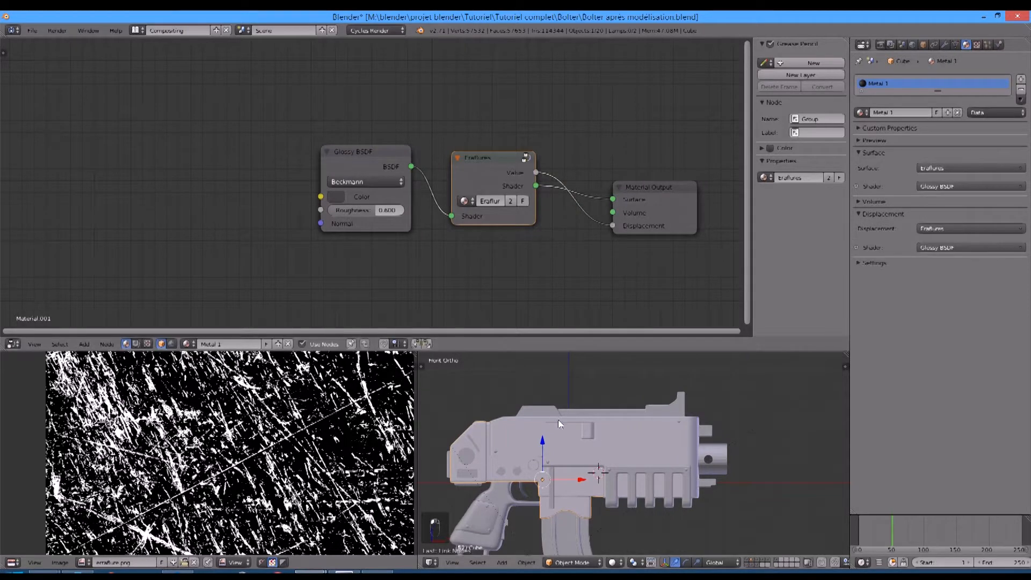
Step: Display the bolter in Rendered shading and examine the dark Metal 1 part from the front and at an angle
left_click(612, 562)
left_click(627, 493)
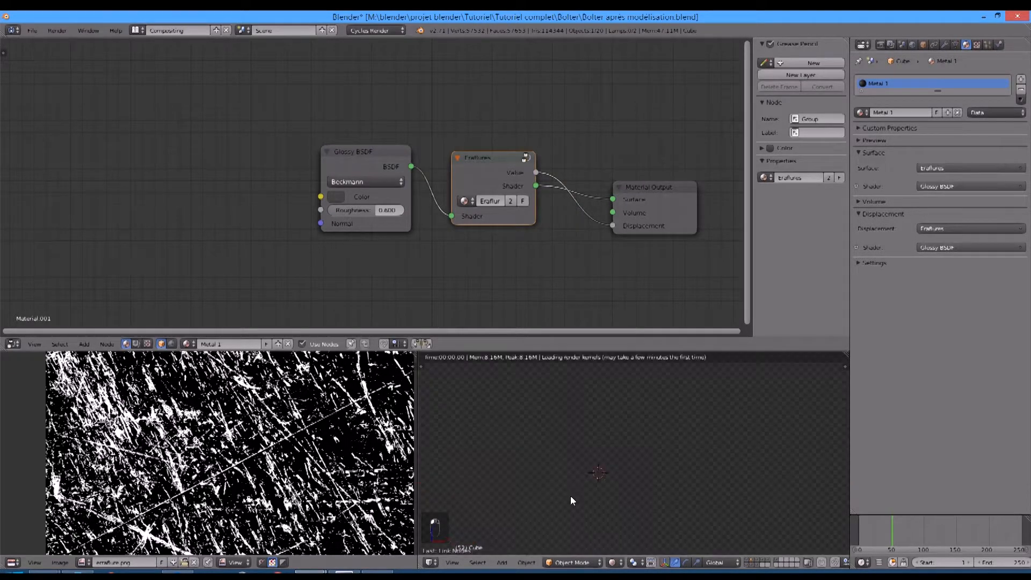
scroll(540, 490, "up", 8)
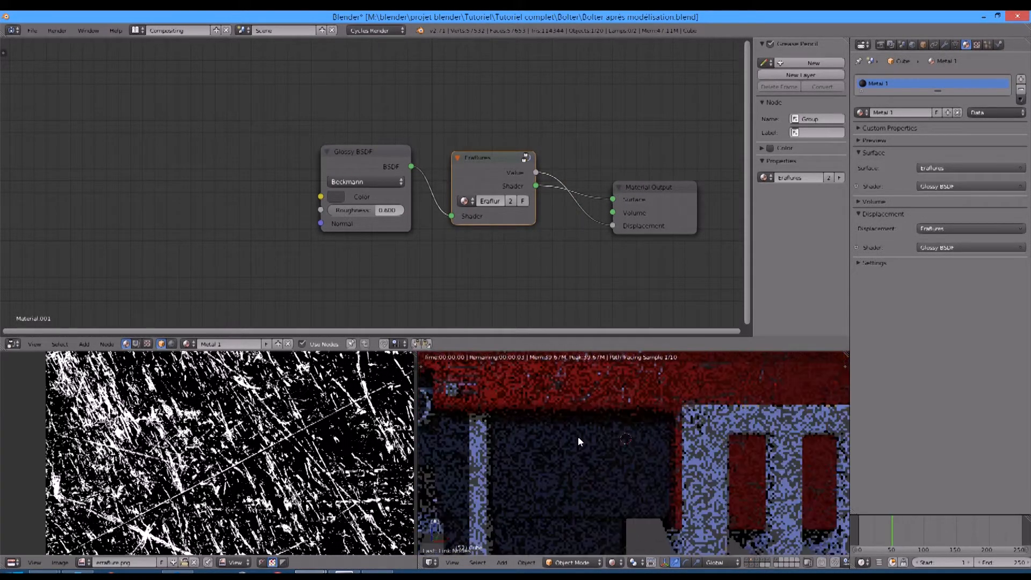
scroll(605, 479, "up", 3)
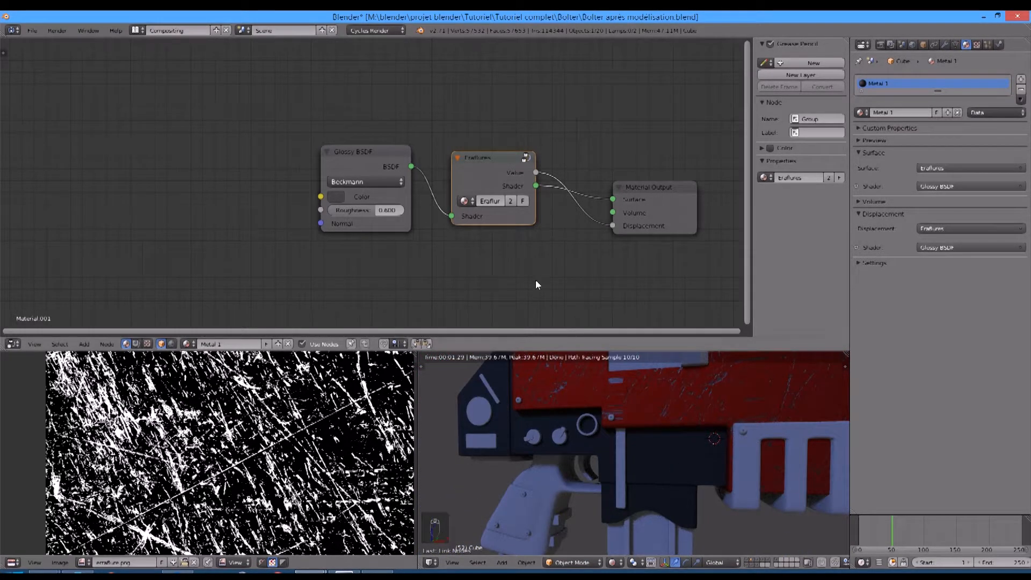
middle_click_drag(536, 279, 450, 277)
middle_click_drag(668, 462, 575, 455)
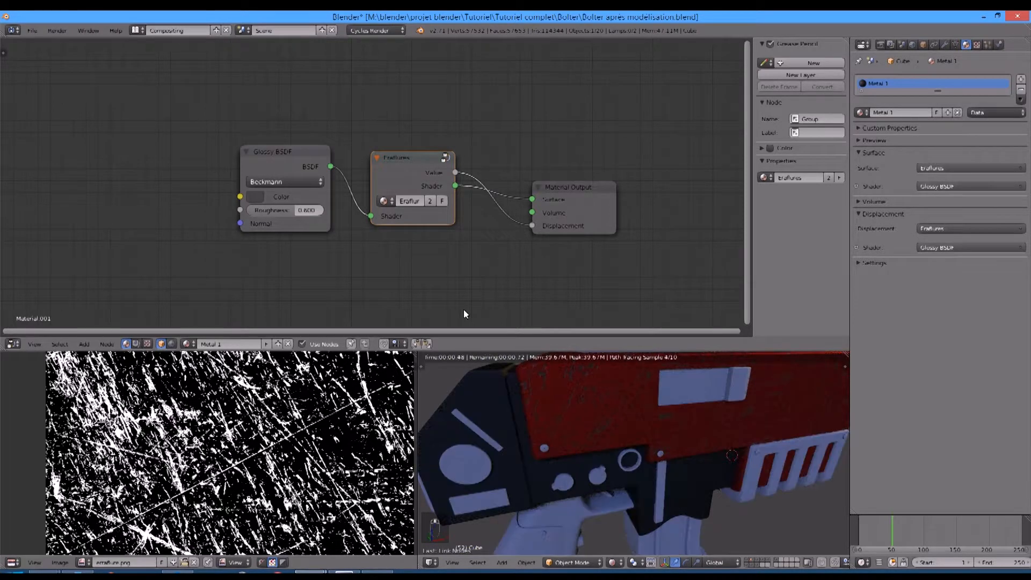
left_click_drag(295, 161, 269, 178)
middle_click_drag(727, 475, 661, 508)
scroll(646, 477, "up", 3)
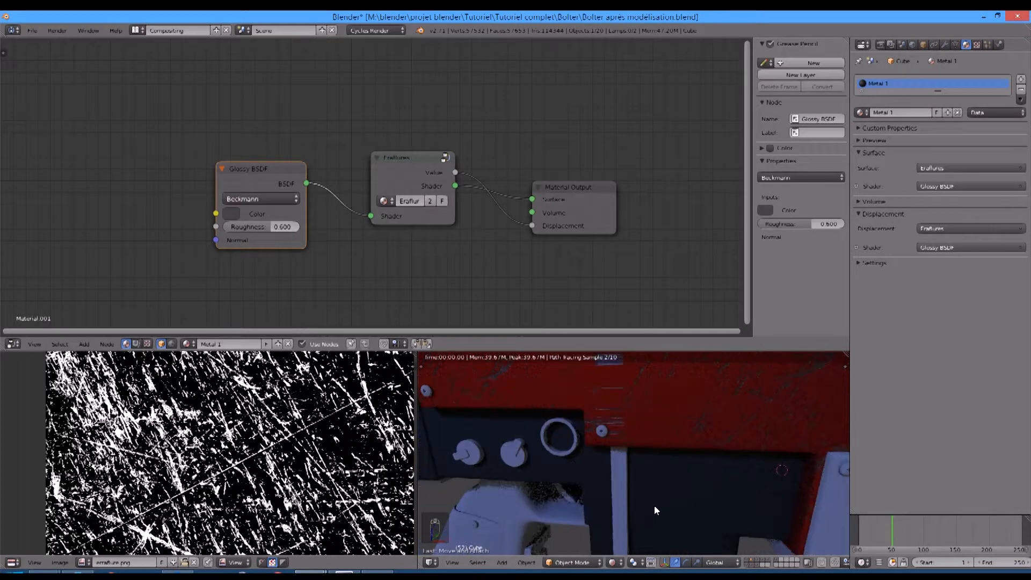
Step: Return to a solid front view and unwrap the whole mesh of the Metal 1 part with Cube Projection
key("KP_1")
key("z")
key("z")
key("z")
key("Tab")
key("a")
key("a")
key("a")
key("a")
scroll(662, 486, "down", 1)
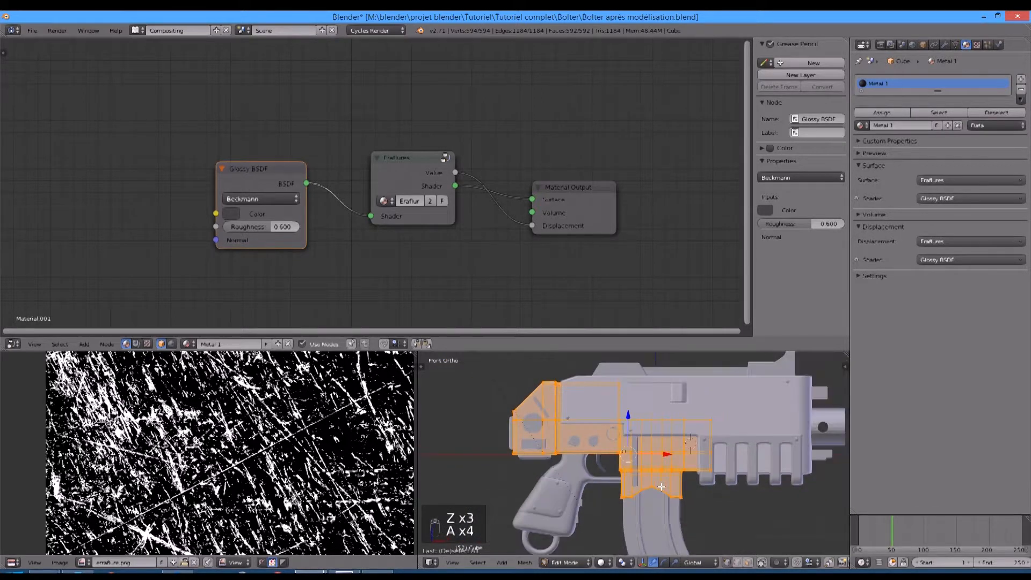
key("u")
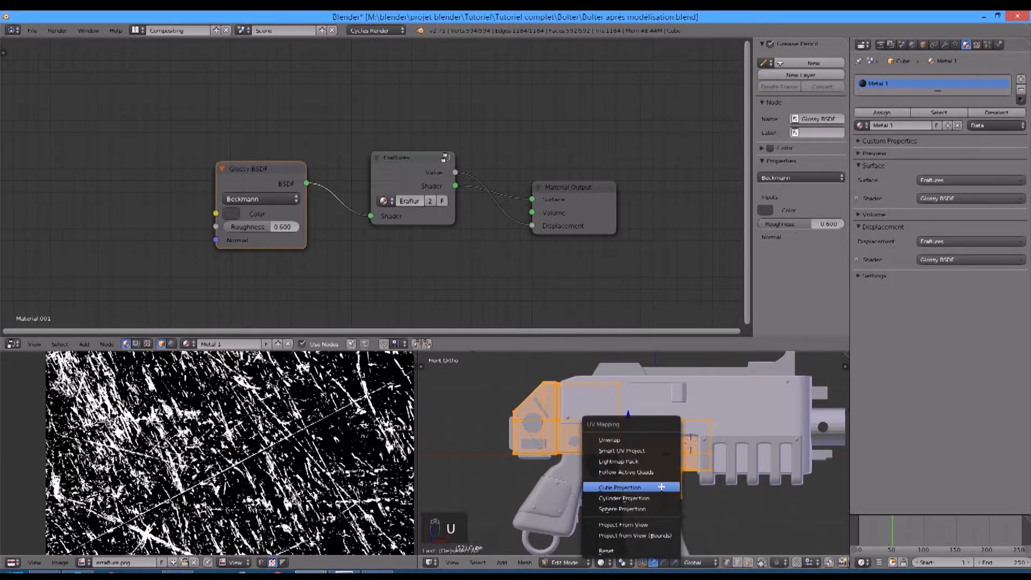
left_click(661, 486)
Step: Scale the part's UV layout and position it over the scratch image, finishing in Object Mode
scroll(181, 482, "down", 6)
key("s")
left_click(266, 455)
scroll(265, 456, "up", 4)
key("g")
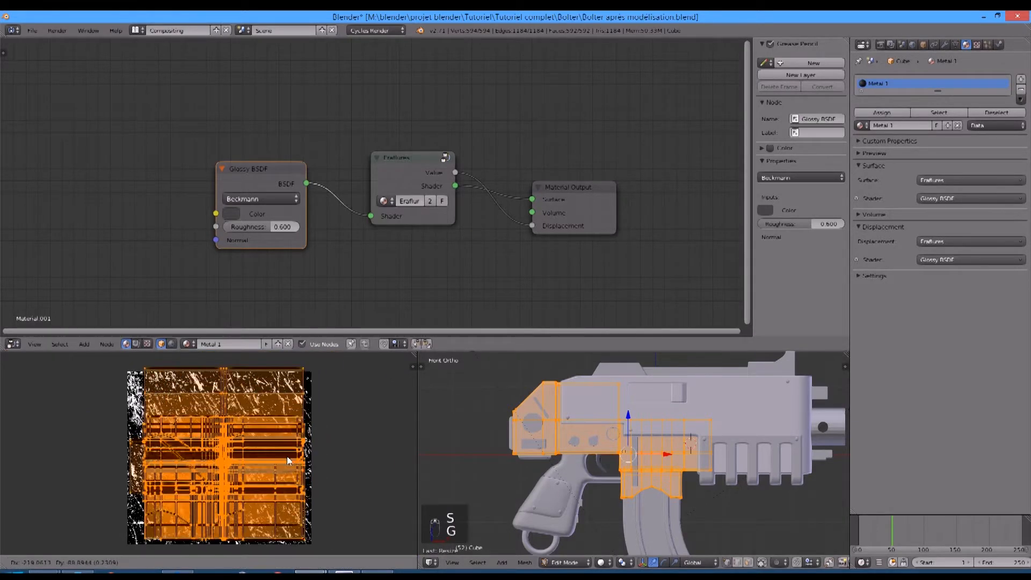
left_click(288, 460)
key("Tab")
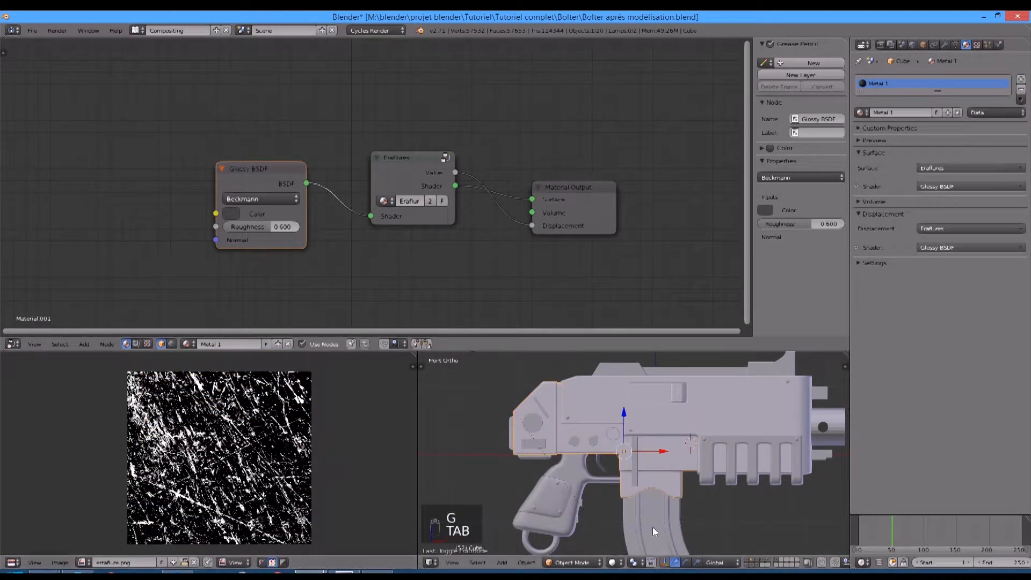
Step: Render the viewport again and inspect the scratches on the unwrapped Metal 1 part up close
left_click(612, 563)
left_click(636, 491)
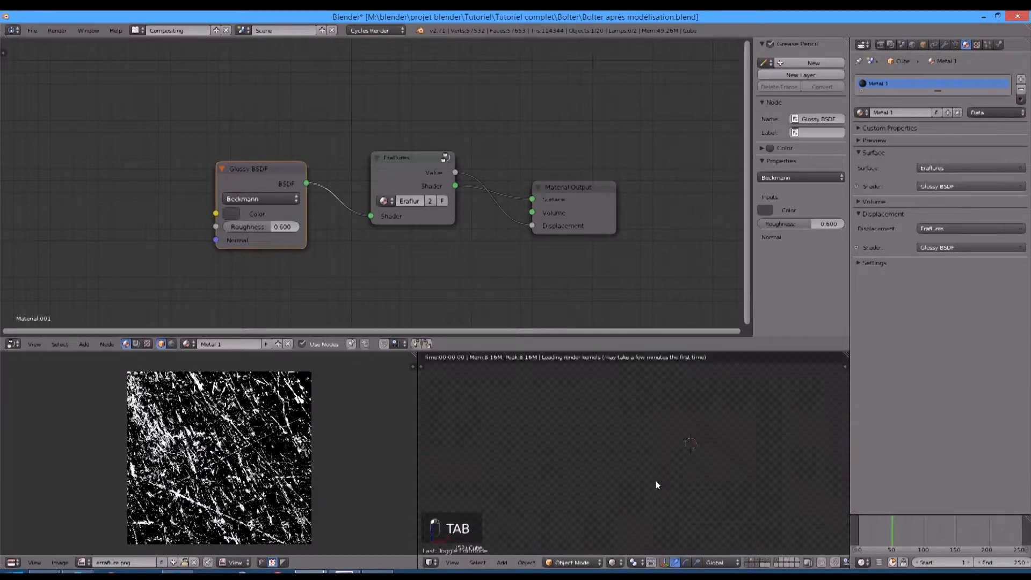
scroll(695, 479, "up", 4)
scroll(643, 486, "up", 2)
mouse_move(671, 479)
middle_mouse_down()
mouse_move(613, 493)
mouse_move(632, 426)
middle_mouse_up()
scroll(643, 486, "down", 3)
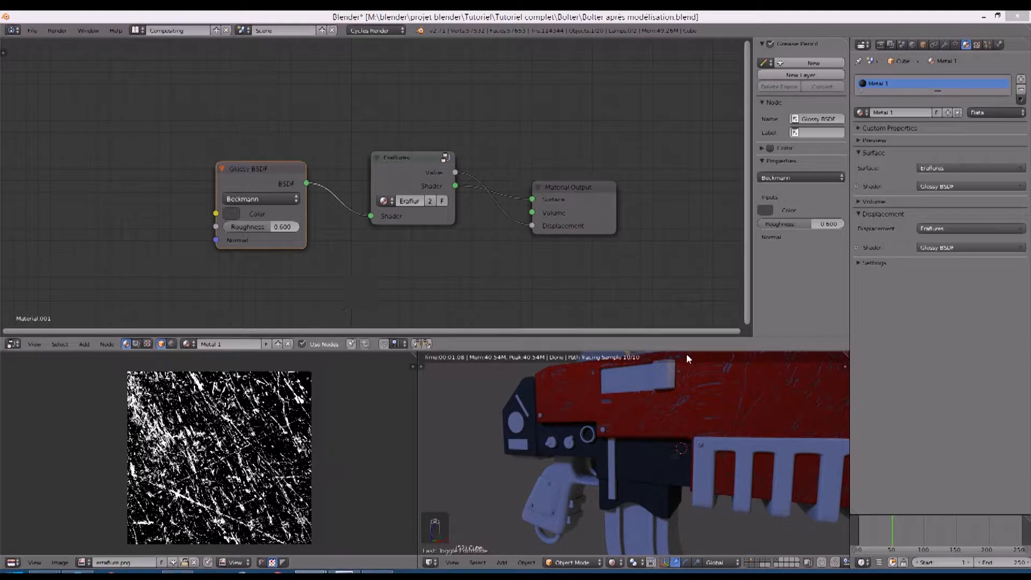
Step: Return to solid shading and assign Metal 1 to the small rectangular piece on the red body's side (Corps 1.002)
right_click(669, 388)
key("z")
key("z")
key("z")
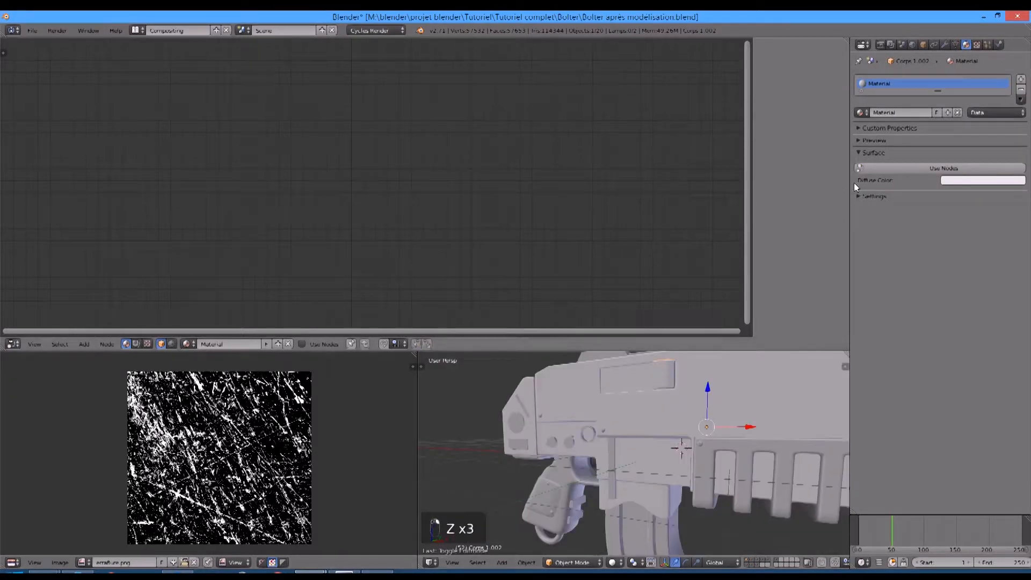
left_click(862, 114)
left_click(880, 152)
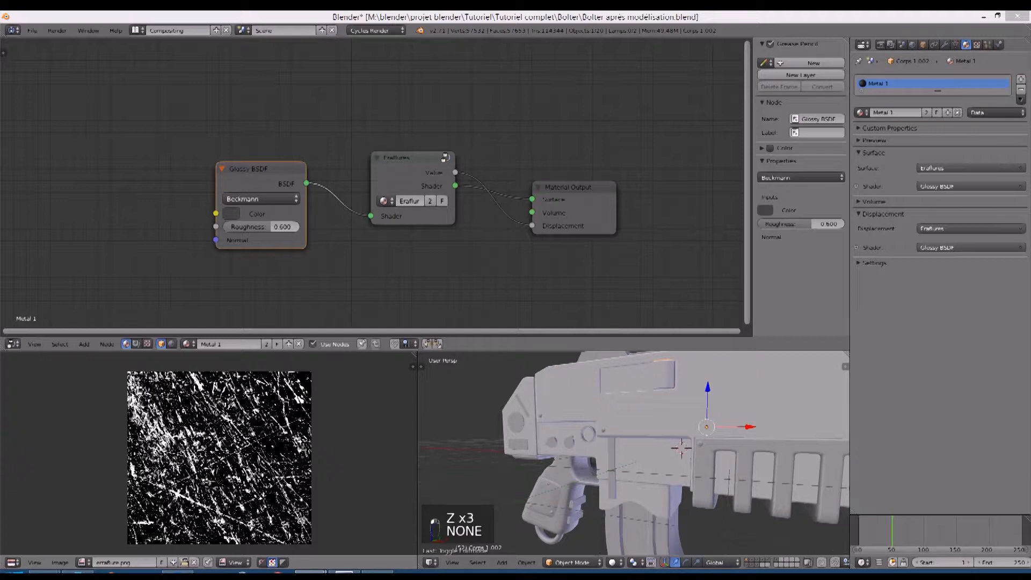
Step: Assign the existing Metal 1 material to the bolter's magazine
right_click(655, 543)
middle_click_drag(655, 543, 564, 381)
left_click(862, 112)
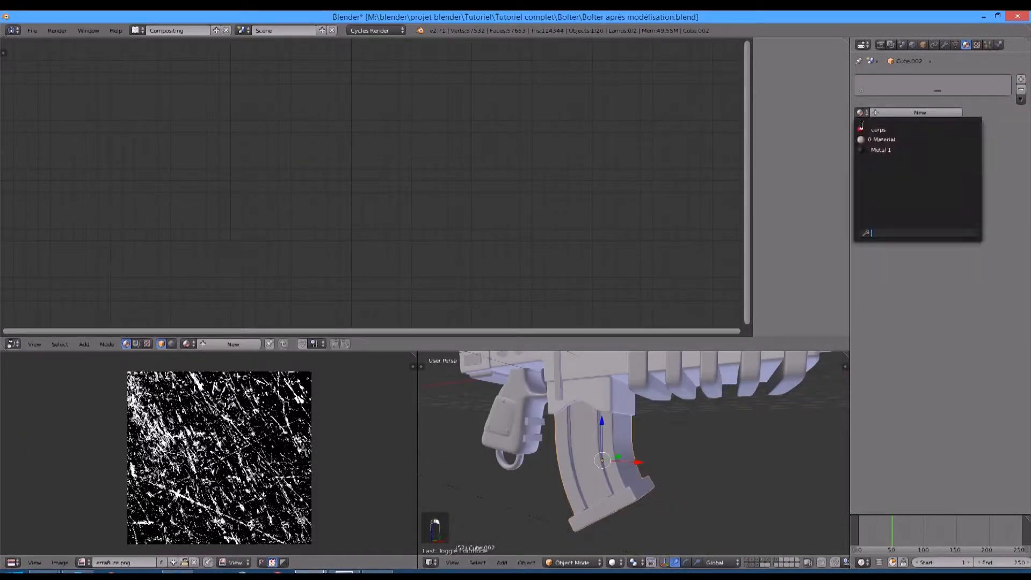
left_click(881, 148)
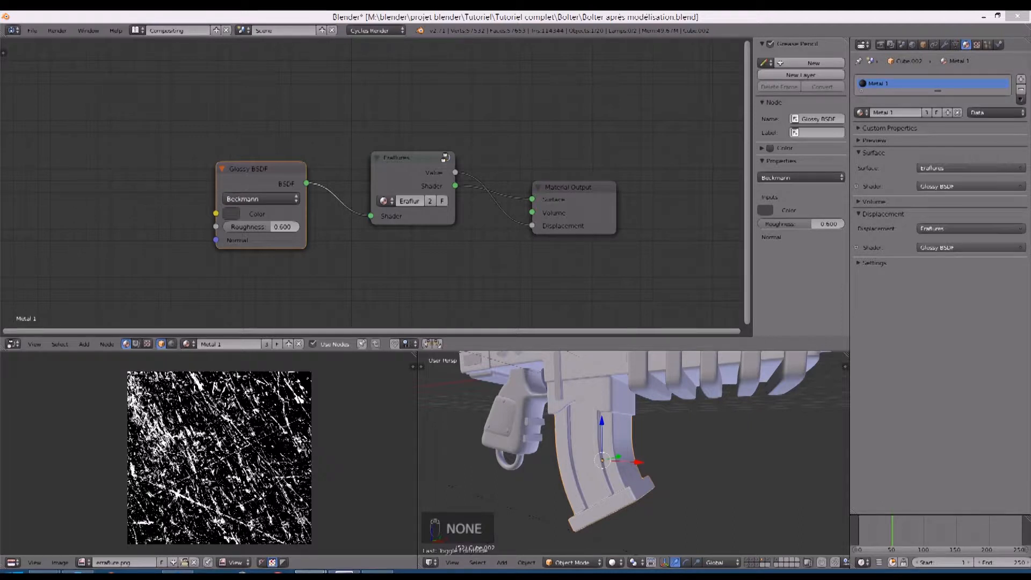
Step: Assign the existing Metal 1 material to the Cube.010 part at the bolter's muzzle
middle_click_drag(723, 400, 733, 426)
right_click(701, 453)
middle_click_drag(692, 456, 722, 414)
key("z")
key("z")
left_click(861, 112)
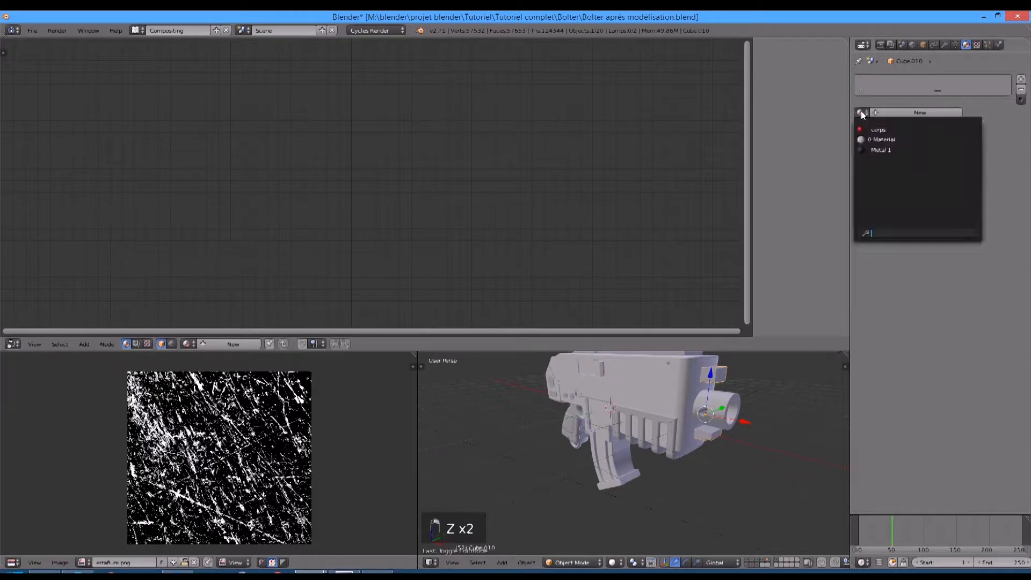
left_click(880, 147)
middle_click_drag(684, 386, 618, 404)
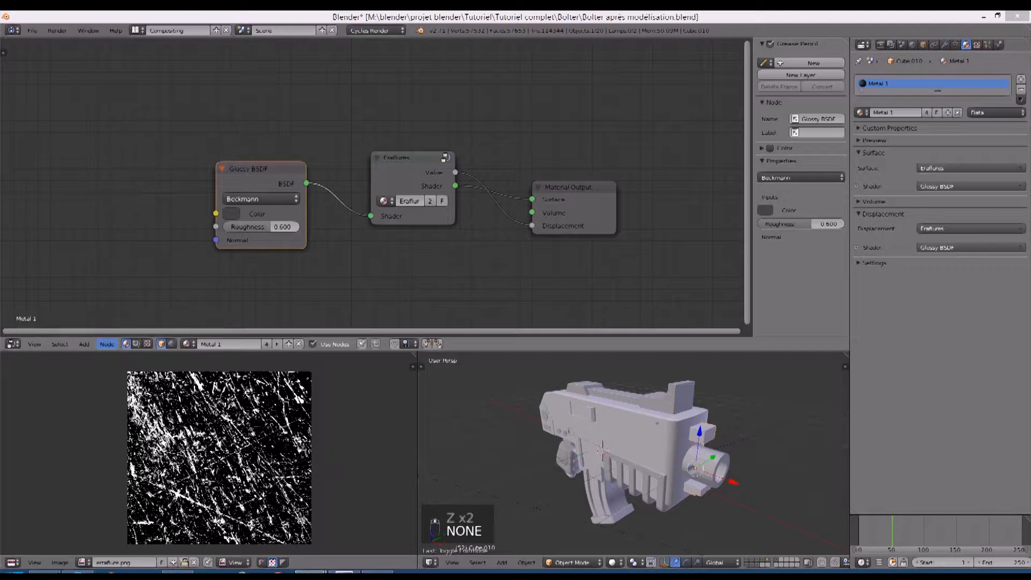
Step: Select the vertical strip beside the magazine housing (Cube.013), checking in wireframe which detail pieces belong to it
right_click(585, 454)
scroll(590, 451, "up", 5)
scroll(619, 455, "down", 4)
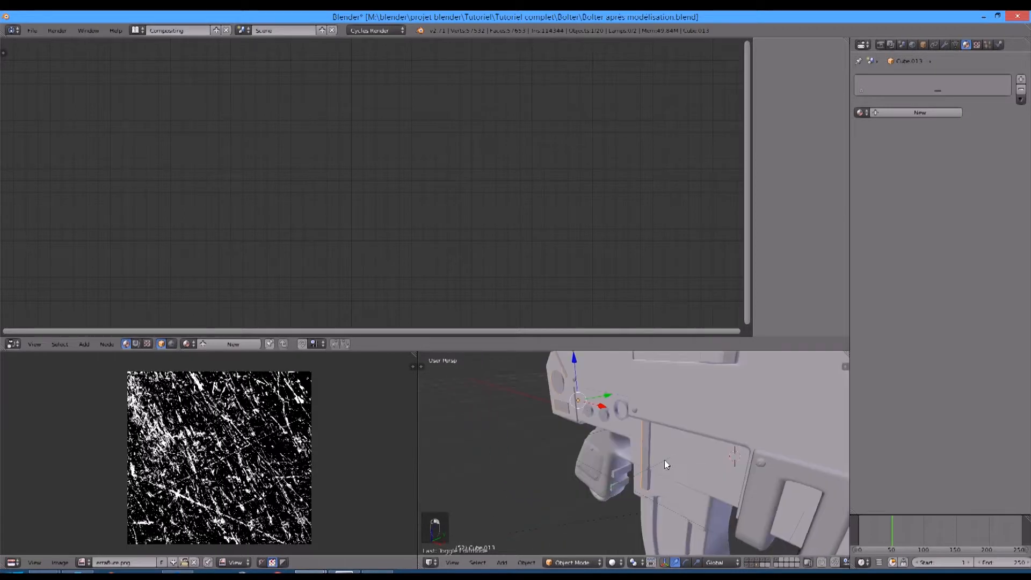
key("z")
scroll(588, 451, "down", 2)
scroll(668, 436, "up", 2)
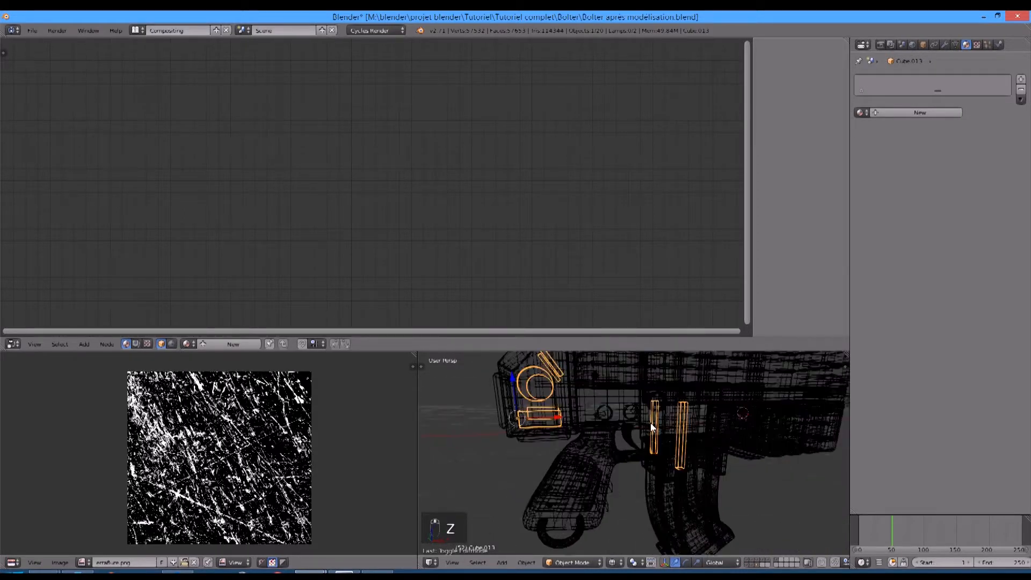
key("z")
scroll(633, 407, "up", 2)
key("z")
key("z")
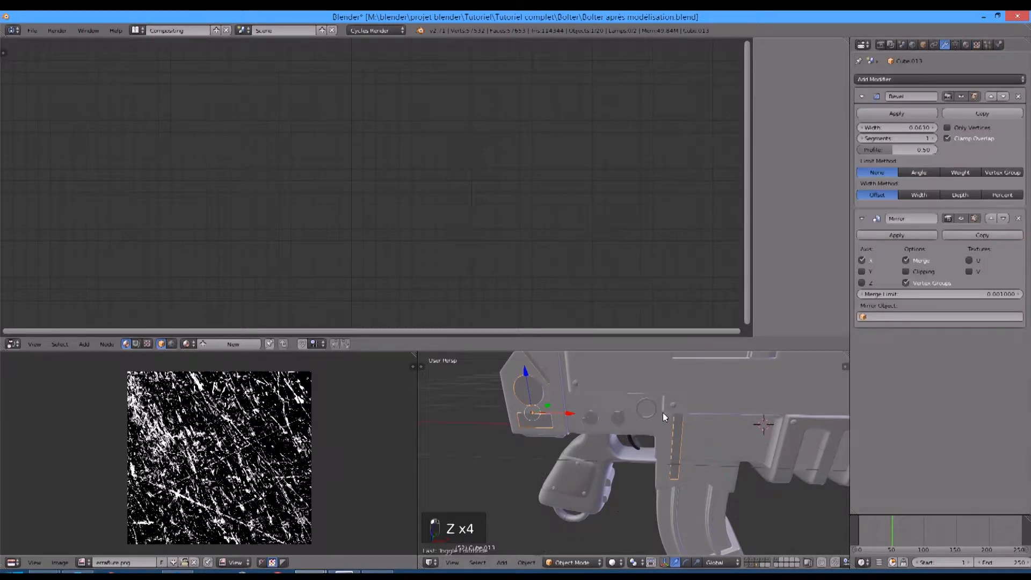
right_click(612, 416)
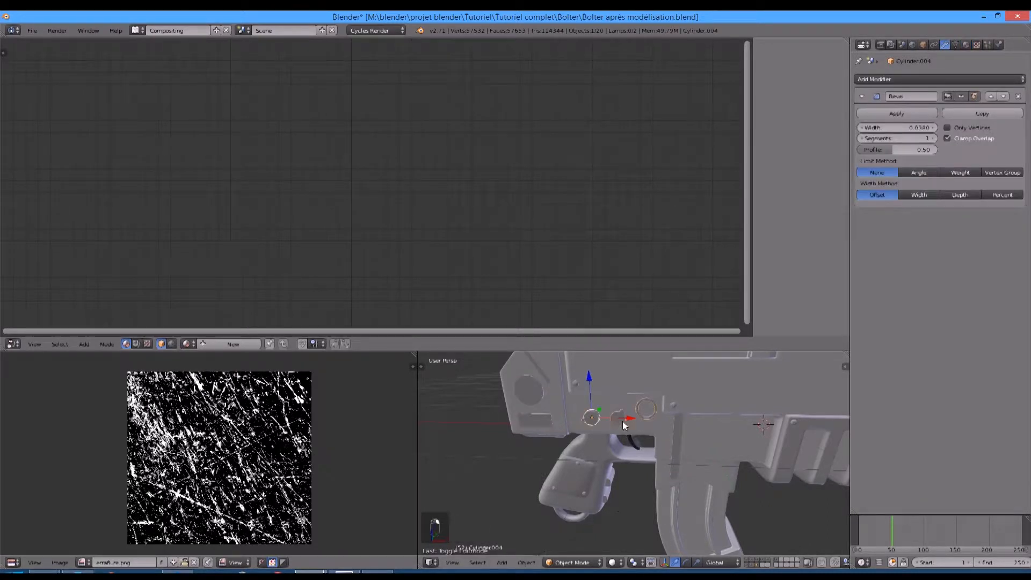
right_click(677, 421)
right_click(682, 424)
right_click(678, 425)
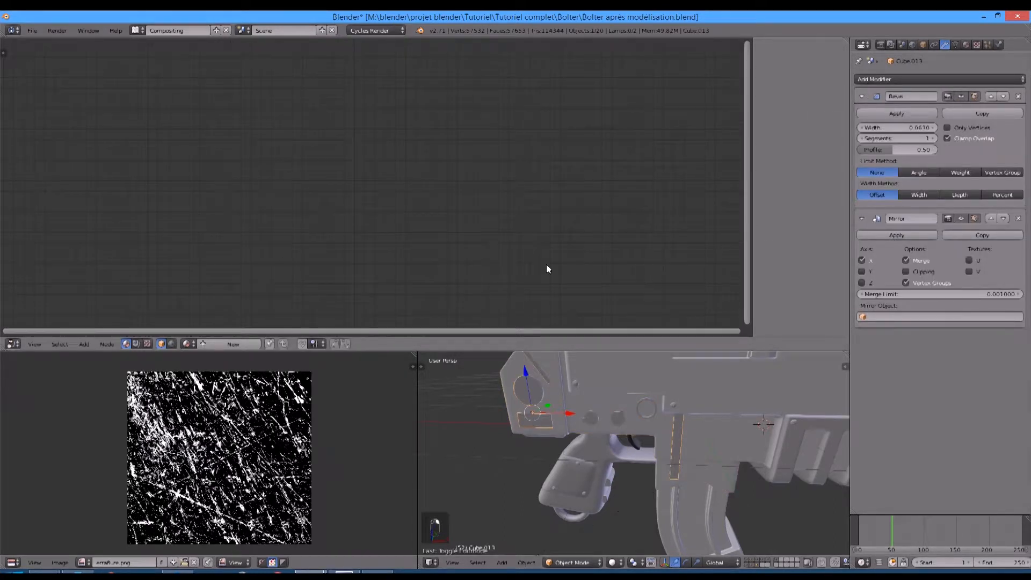
Step: Create a new material for the selected detail pieces and name it Metal 2
left_click(222, 344)
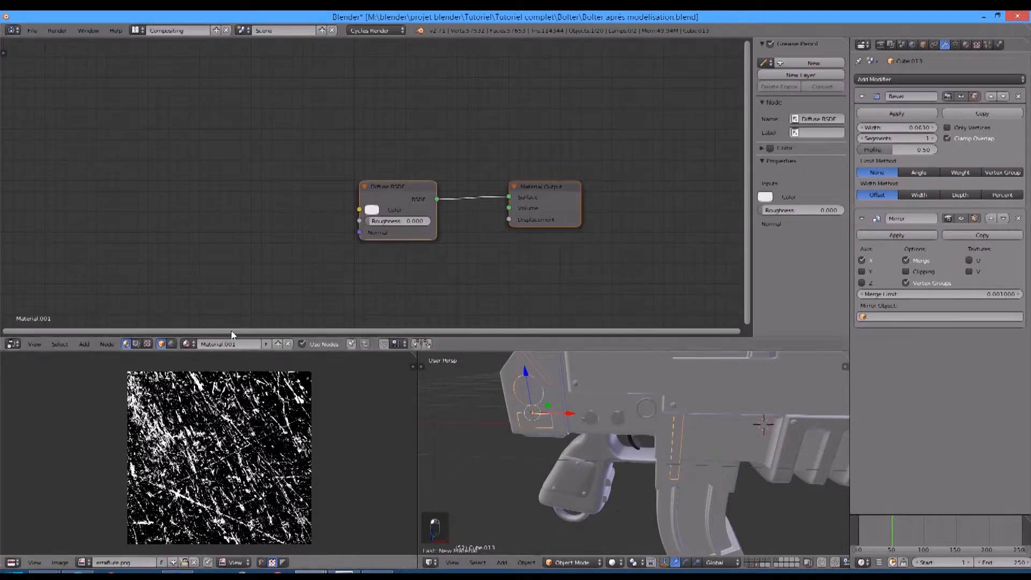
left_click(248, 343)
type("ch")
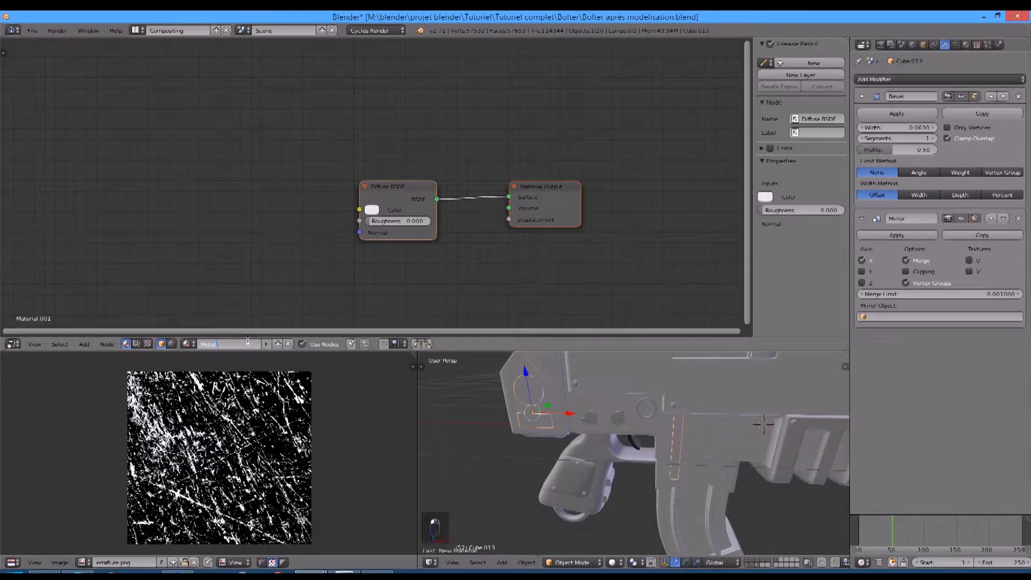
key("BackSpace")
type("2")
key("Return")
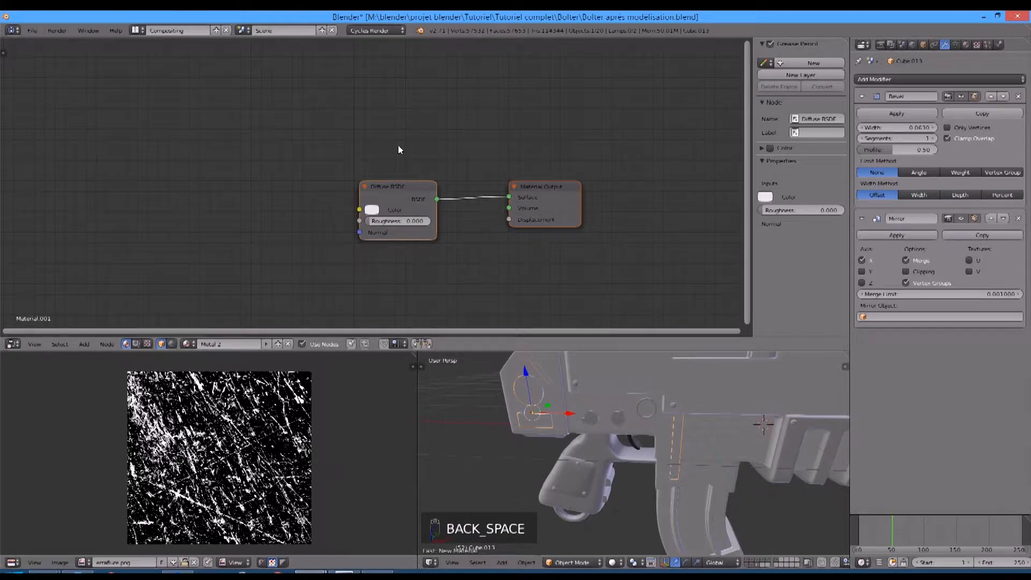
Step: Replace the Diffuse BSDF of Metal 2 with a Glossy BSDF, placed well apart from the Material Output
left_click(422, 181)
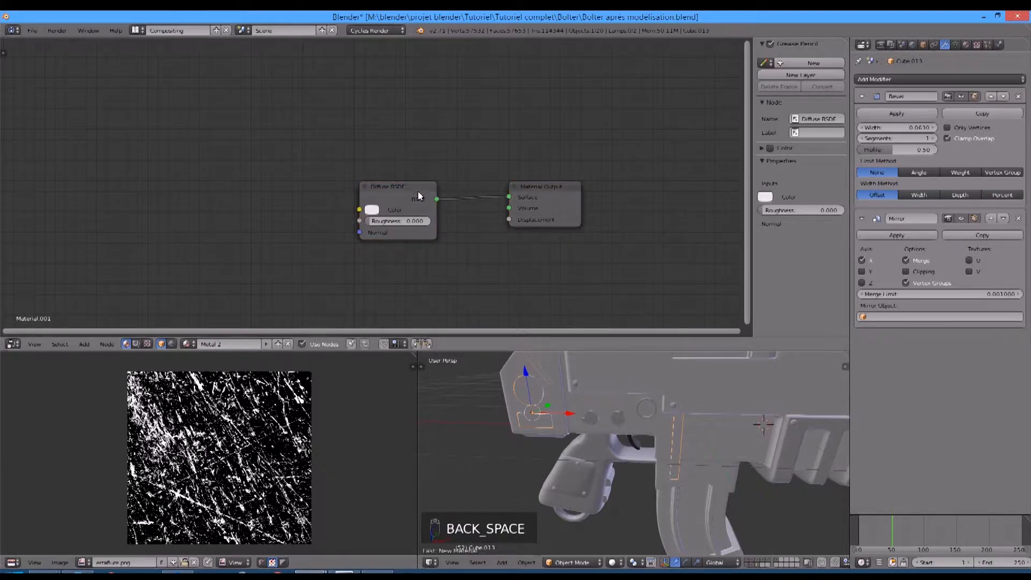
key("x")
key("shift+a")
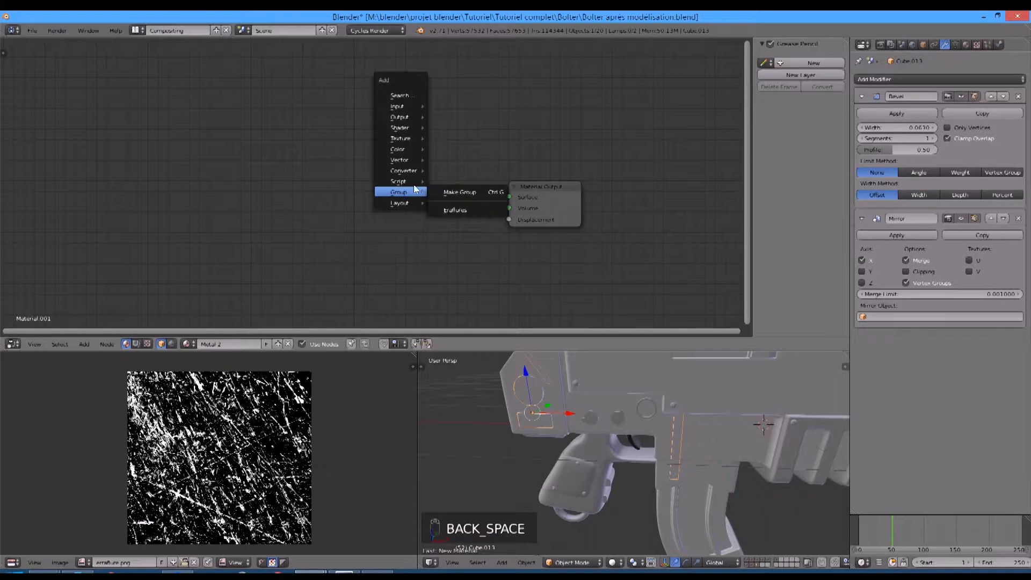
mouse_move(400, 138)
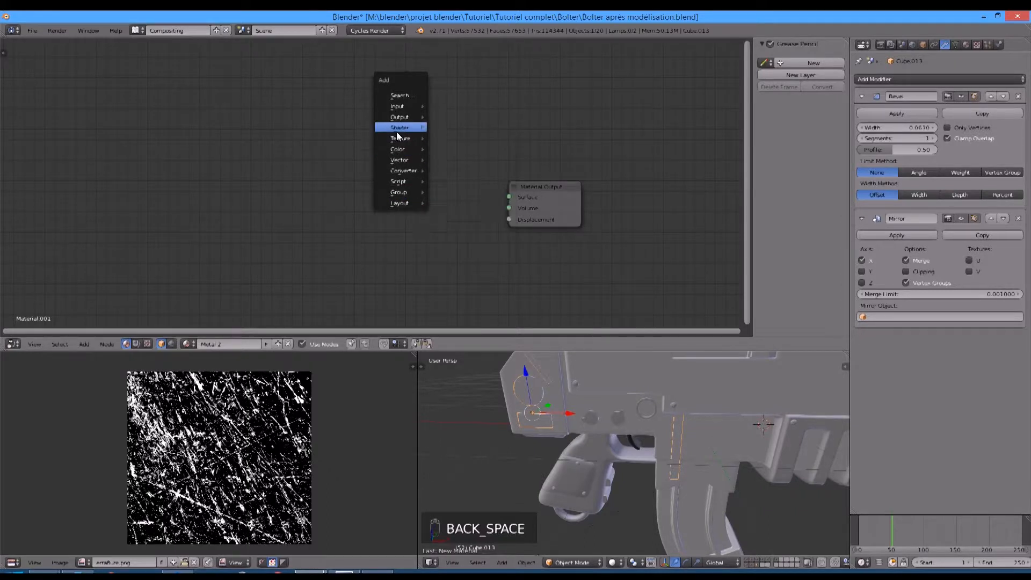
left_click(476, 162)
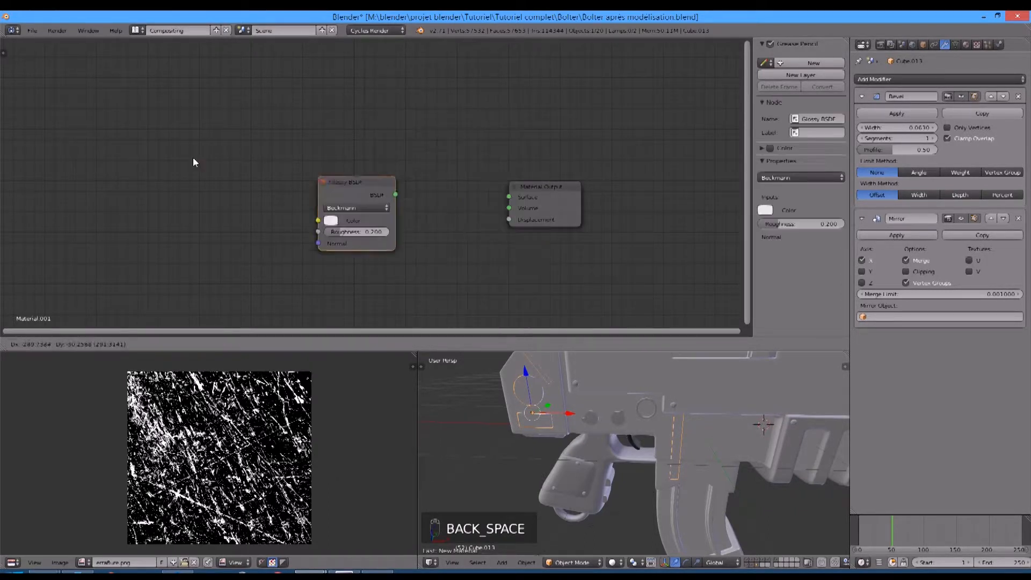
left_click(204, 156)
Step: Insert the Eraflures group after the Glossy BSDF, linking its Shader output to Surface and its Value output to Displacement
key("shift+a")
mouse_move(367, 224)
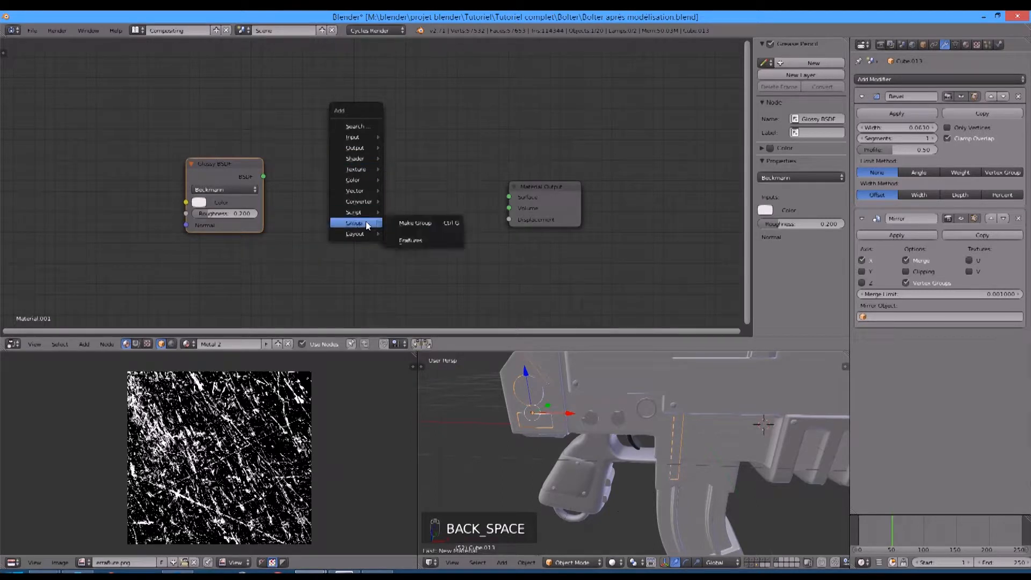
left_click(411, 240)
left_click(346, 161)
left_click_drag(223, 177, 358, 214)
left_click_drag(431, 188, 513, 197)
left_click_drag(430, 178, 509, 219)
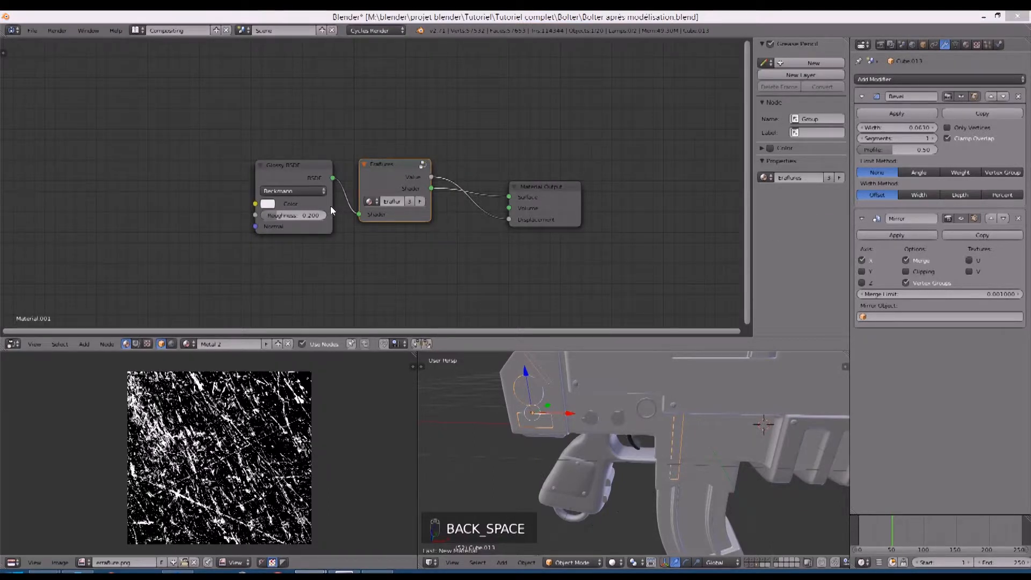
Step: Set the Glossy BSDF's colour to hex 7F7D7A and its roughness to 0.7
left_click(270, 205)
left_click(313, 159)
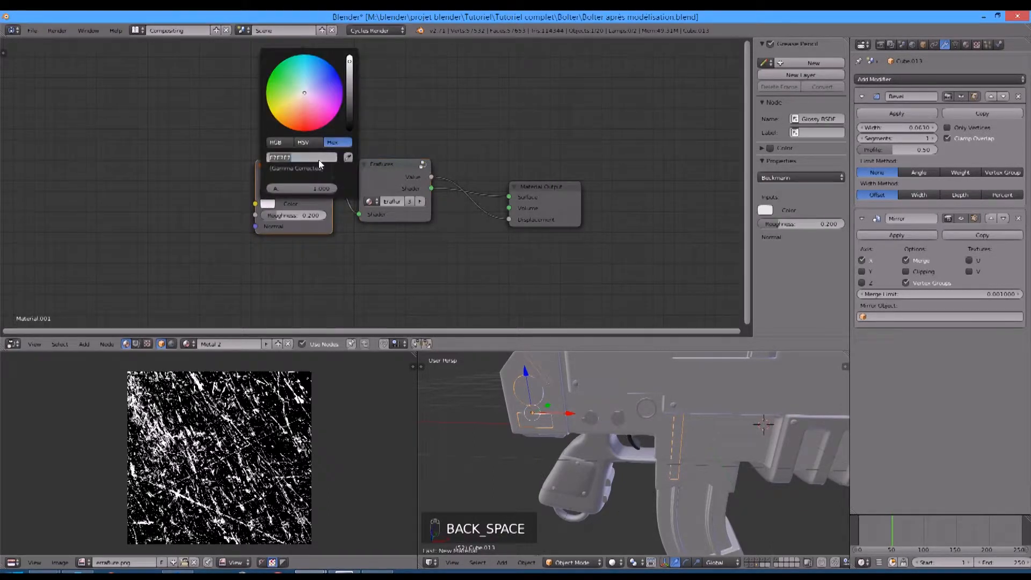
type("7F7D7A")
key("Return")
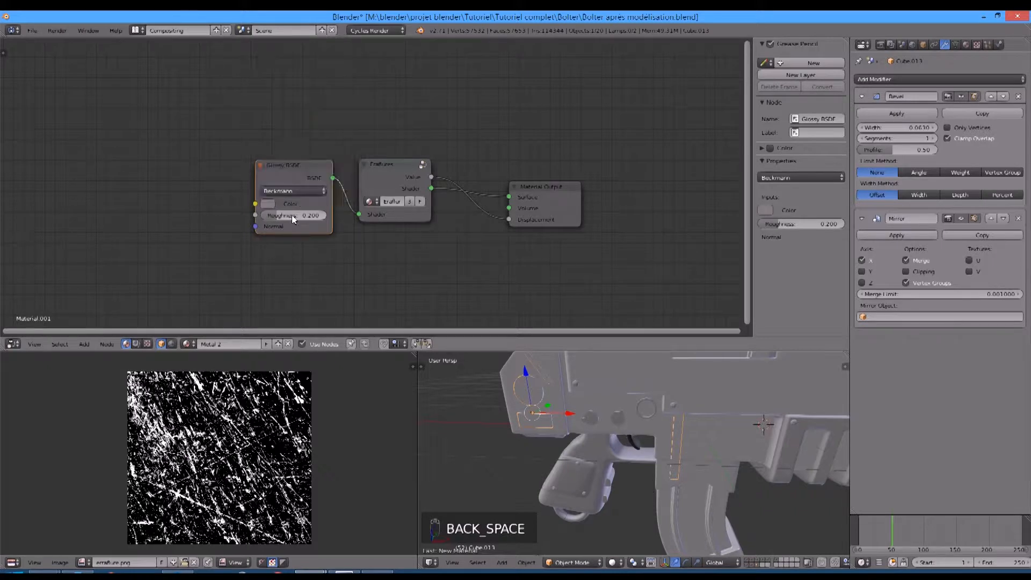
key("BackSpace")
type("0.7")
key("Return")
scroll(300, 243, "up", 2)
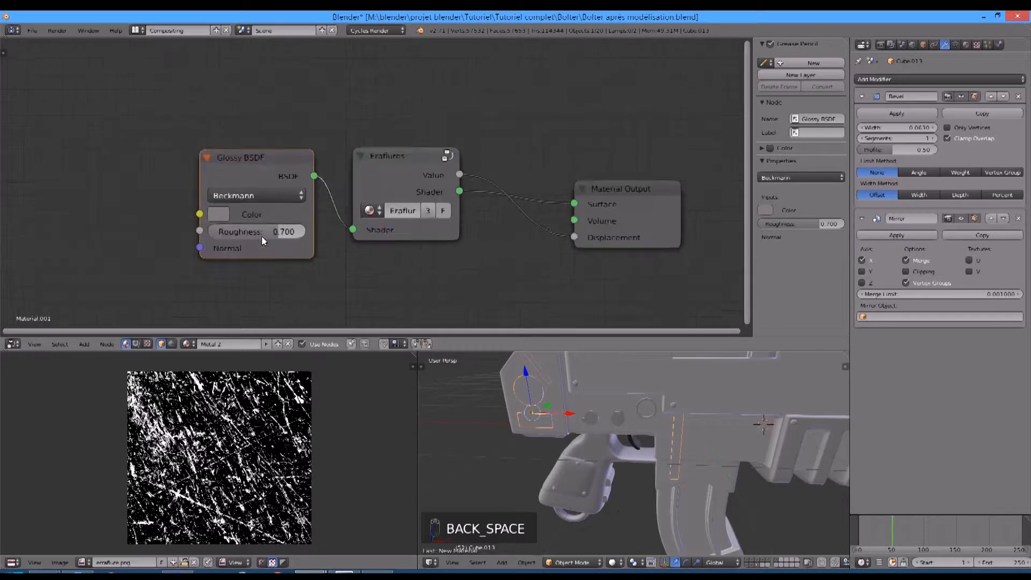
Step: Unwrap the whole mesh of the Metal 2 detail pieces (Cube.013) with Cube Projection
right_click(585, 428)
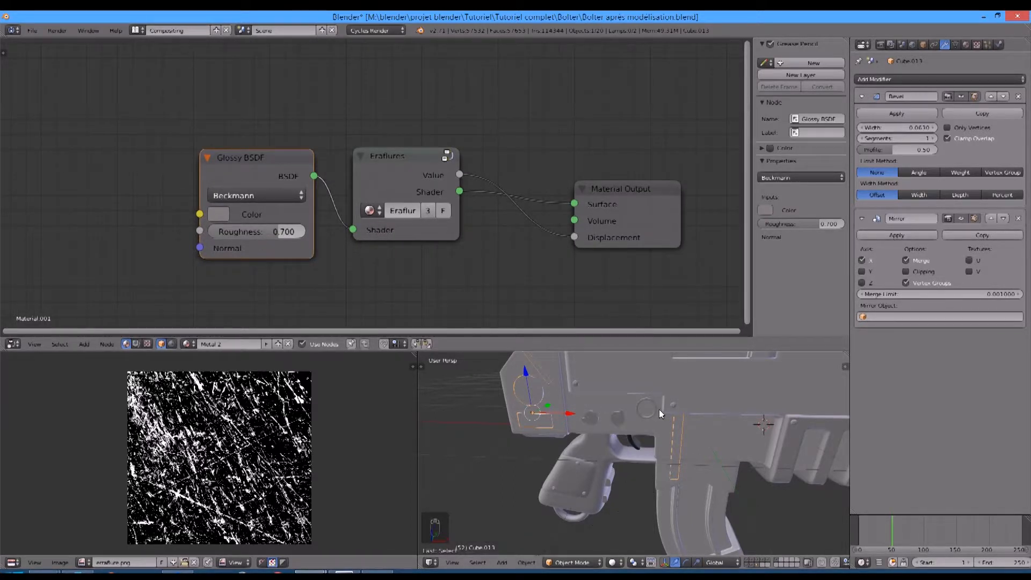
key("Tab")
key("a")
key("a")
key("a")
key("a")
key("u")
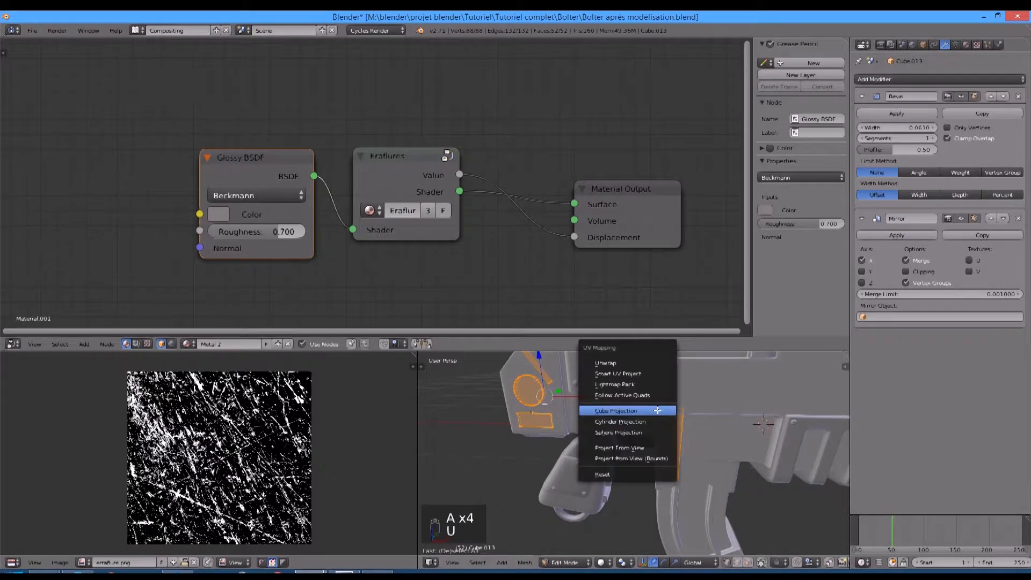
left_click(658, 413)
Step: Reposition and rescale the detail pieces' UV islands over the scratch image
scroll(319, 425, "down", 5)
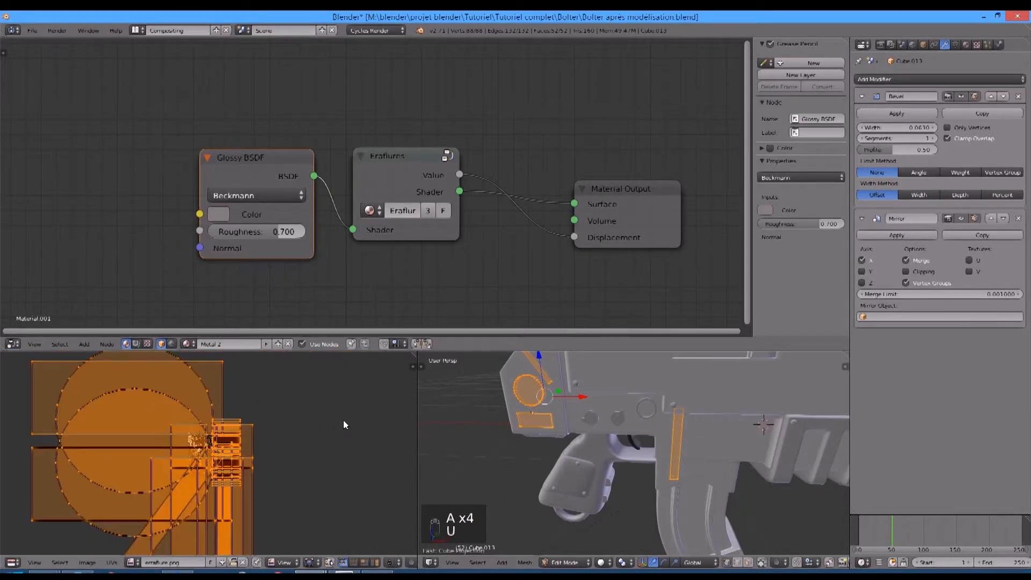
key("s")
right_click(197, 474)
scroll(203, 484, "down", 3)
key("g")
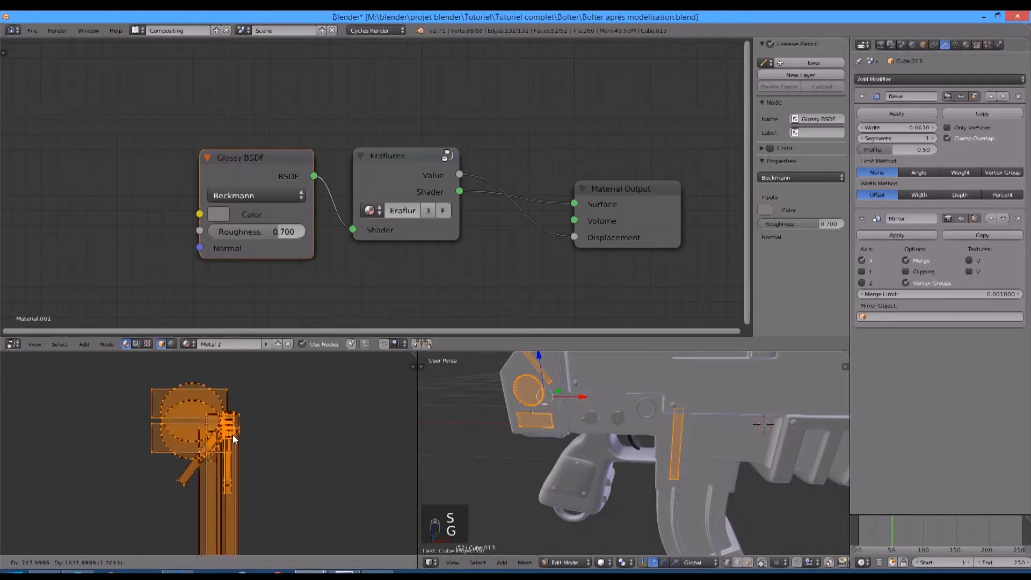
left_click(247, 405)
key("s")
left_click(217, 423)
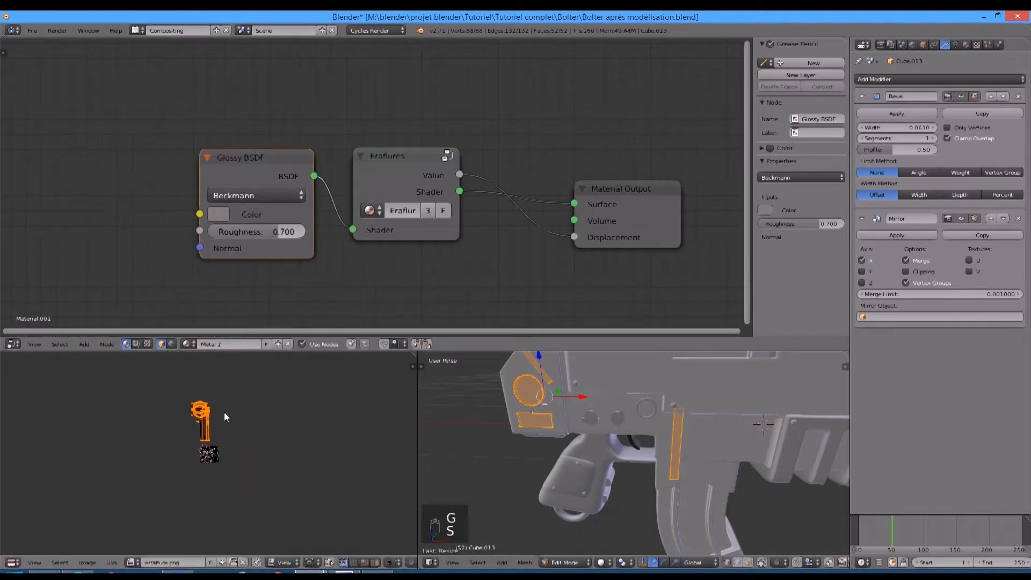
scroll(224, 417, "up", 5)
key("g")
left_click(251, 517)
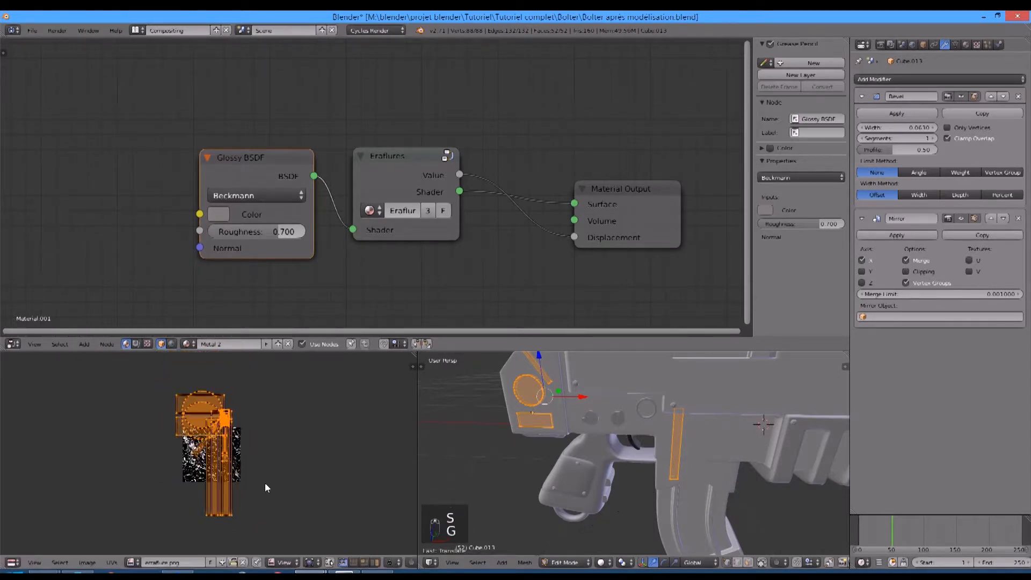
key("s")
left_click(344, 482)
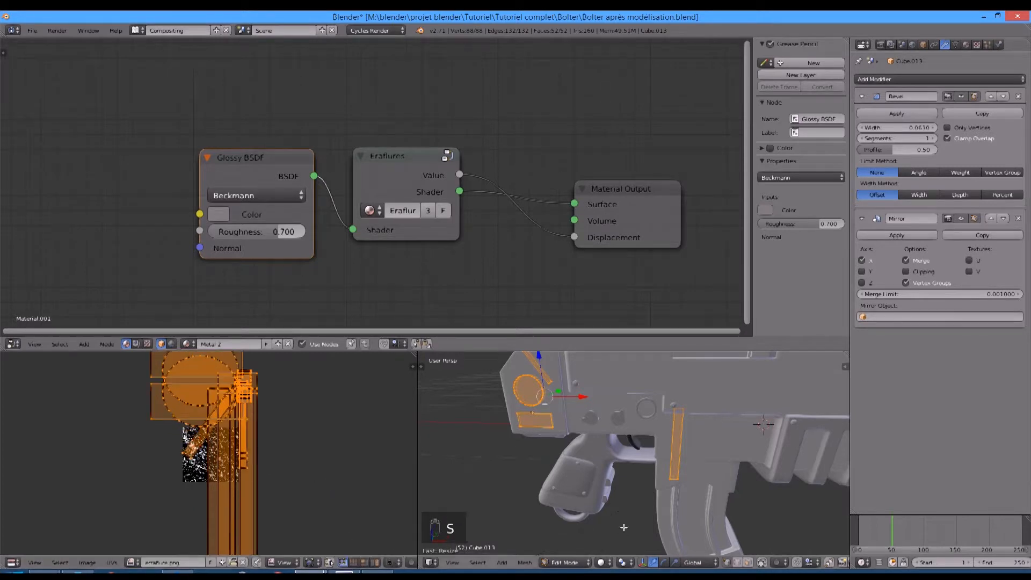
Step: Examine the Metal 2 scratches on the strip and detail pieces in rendered shading, trying out a different UV scale
left_click(602, 562)
left_click(623, 490)
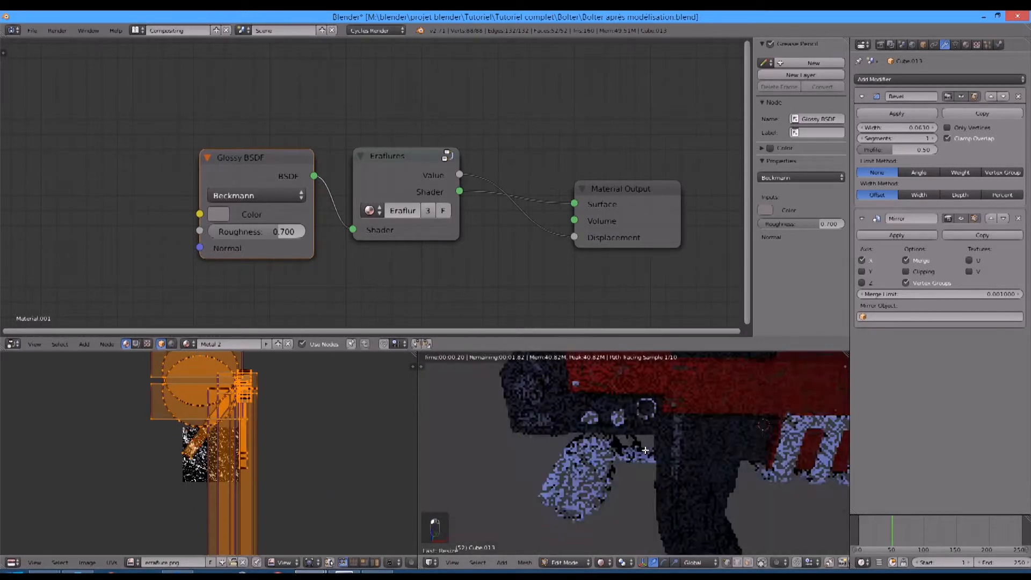
scroll(710, 442, "up", 5)
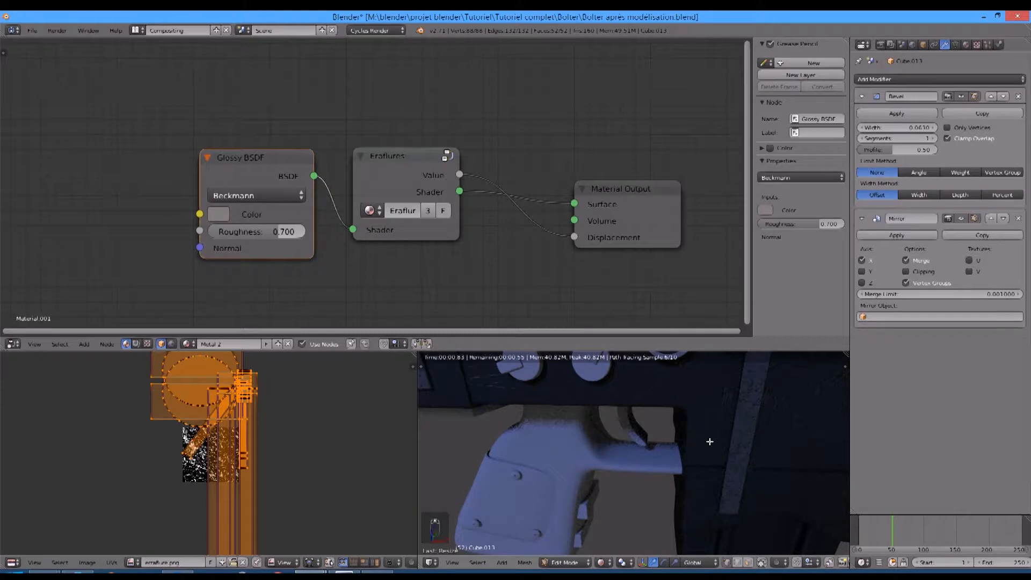
scroll(708, 439, "down", 2)
mouse_move(217, 456)
middle_mouse_down()
mouse_move(213, 481)
mouse_move(227, 467)
middle_mouse_up()
key("s")
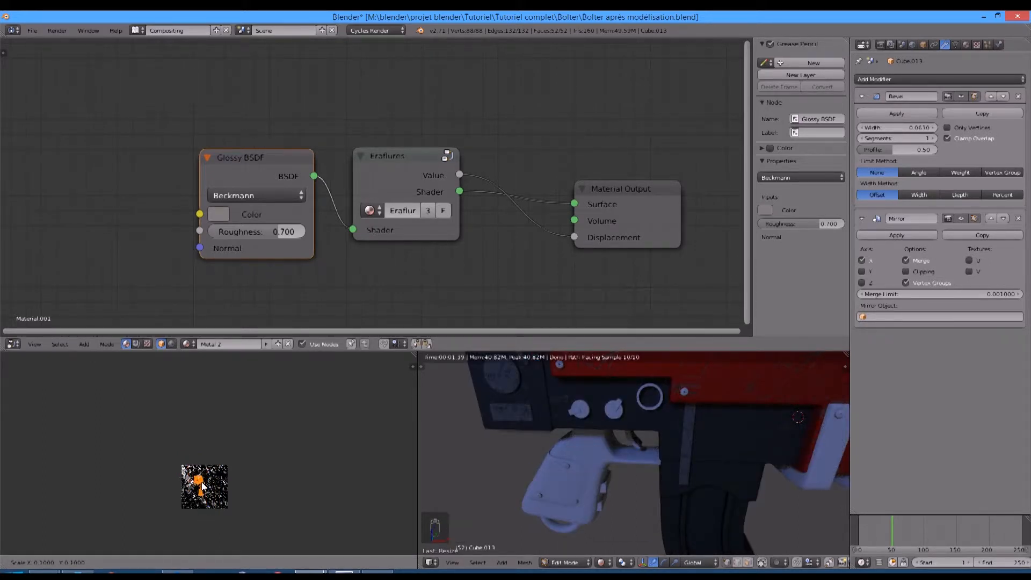
key("Escape")
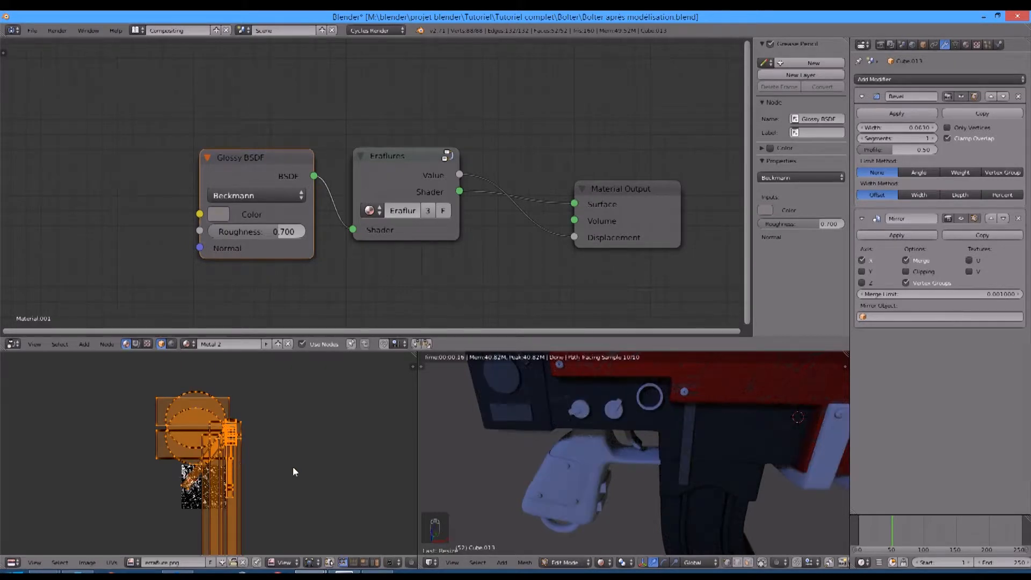
middle_click_drag(719, 442, 679, 437)
scroll(679, 437, "up", 3)
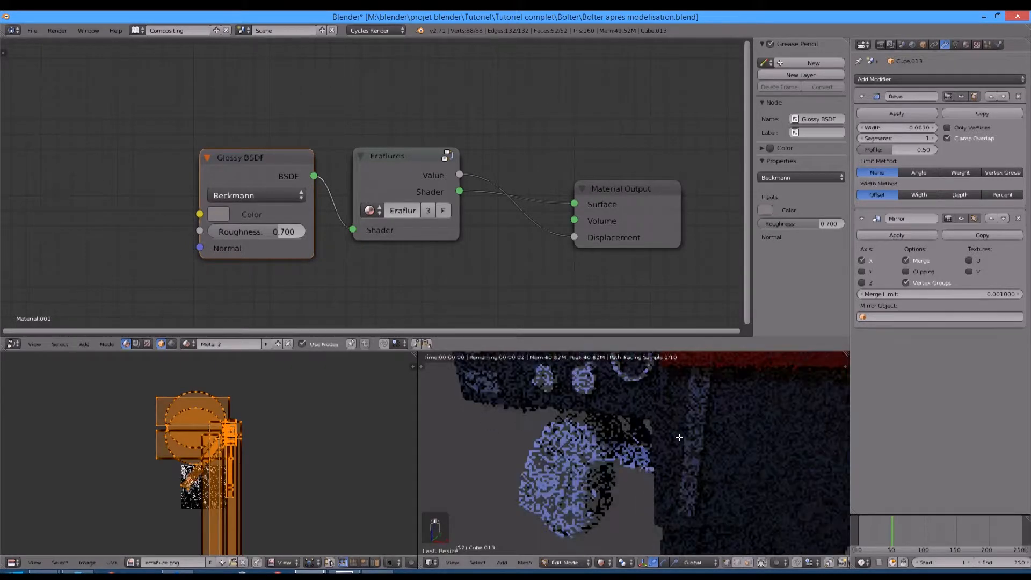
scroll(680, 437, "down", 4)
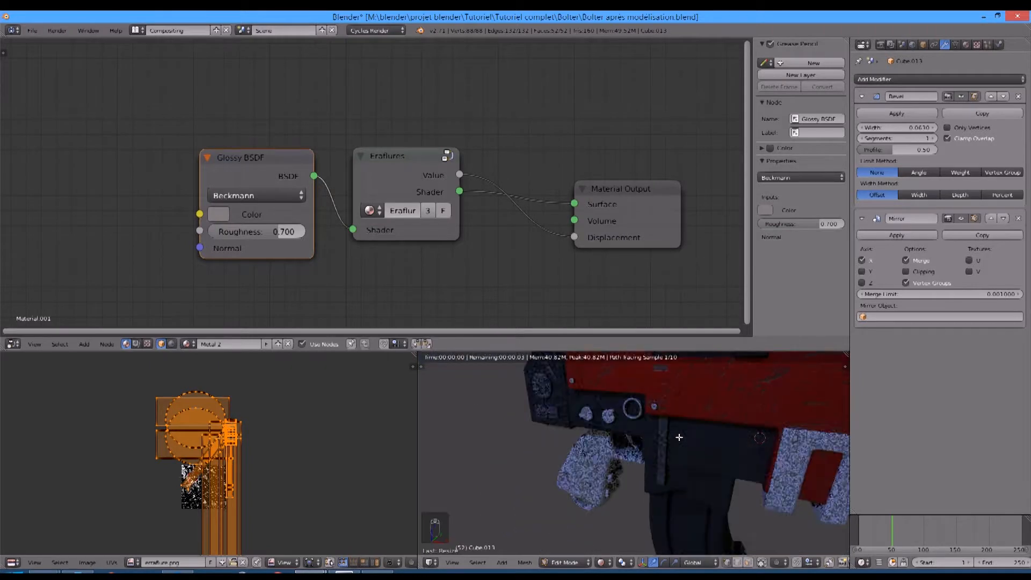
key("Tab")
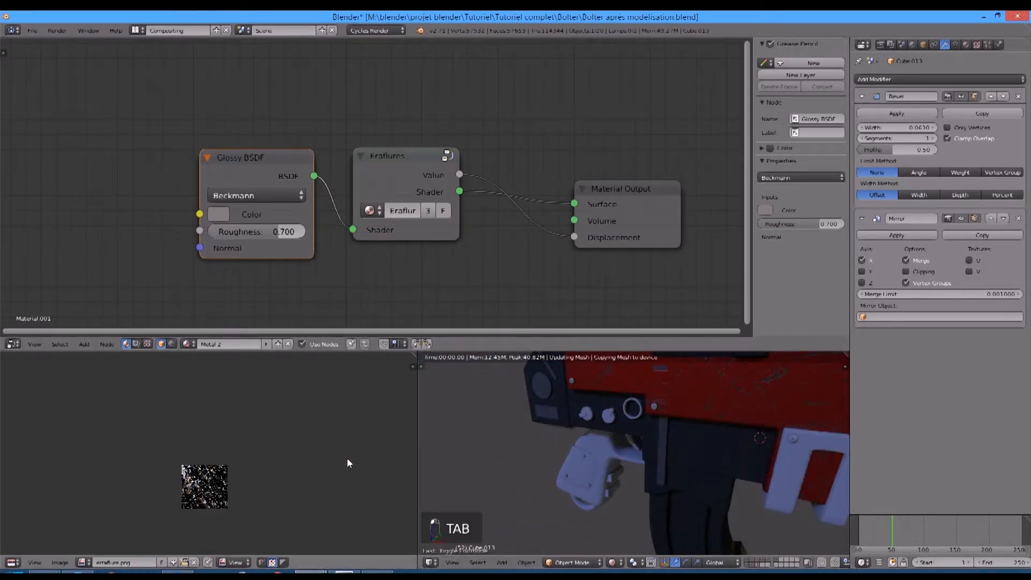
Step: Return to solid shading and unwrap the magazine's whole mesh (Cube.002) with Cube Projection
right_click(610, 416)
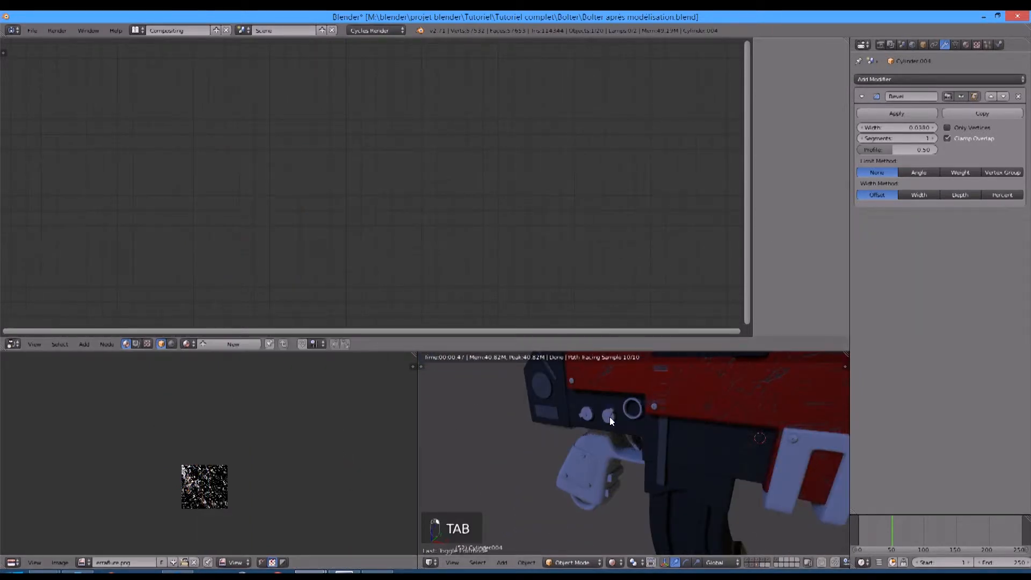
key("z")
key("z")
key("z")
right_click(678, 518)
middle_click_drag(727, 485, 653, 434)
scroll(652, 433, "down", 3)
scroll(618, 472, "up", 3)
key("Tab")
key("a")
key("a")
key("a")
key("a")
key("u")
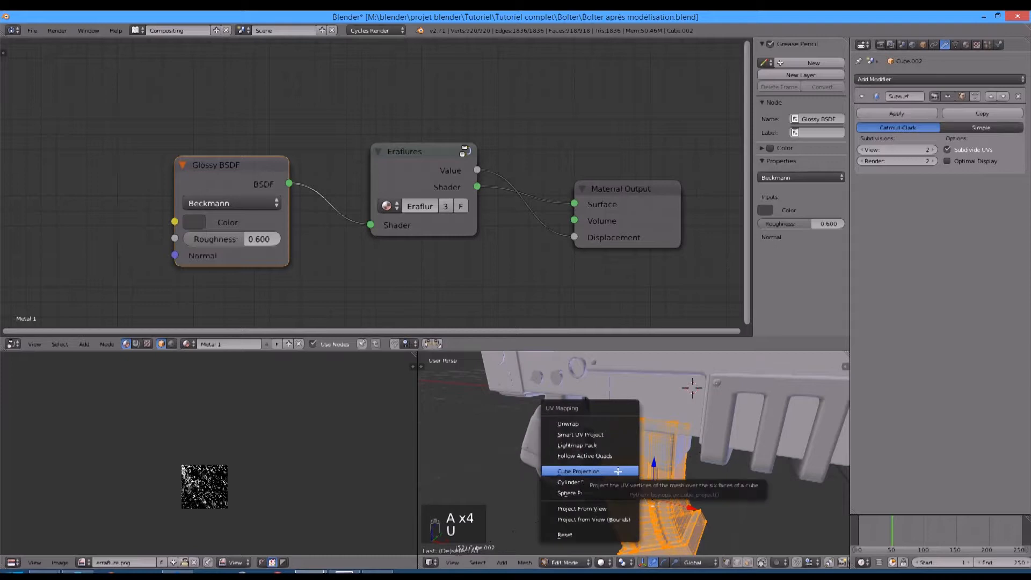
left_click(618, 471)
scroll(295, 488, "up", 4)
middle_click_drag(274, 449, 286, 419)
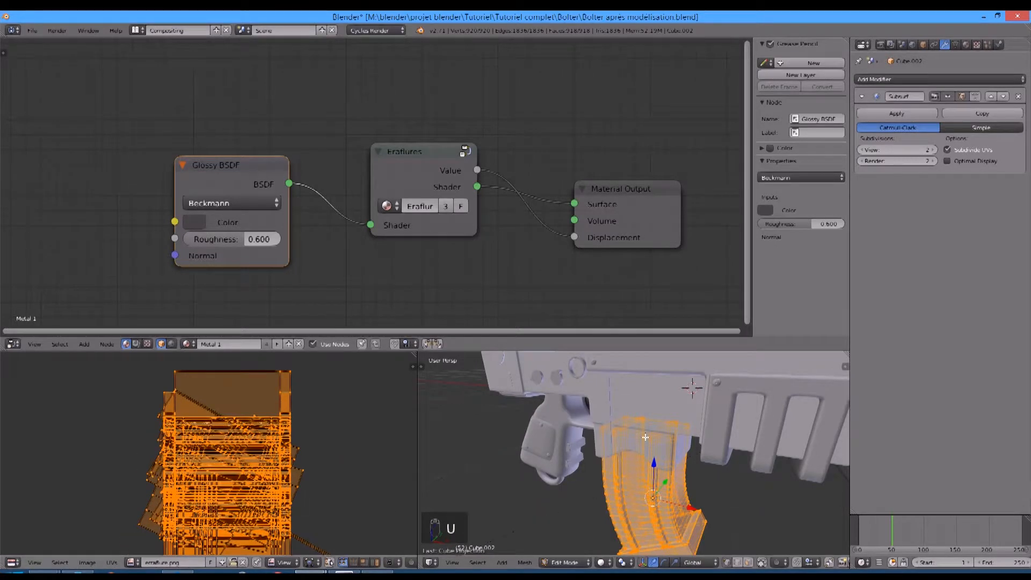
Step: Unwrap the whole mesh of the Cube.010 part at the muzzle with Cube Projection
scroll(646, 436, "down", 3)
middle_click_drag(765, 402, 734, 403)
key("Tab")
right_click(701, 411)
key("Tab")
key("a")
key("a")
key("a")
key("a")
key("a")
key("u")
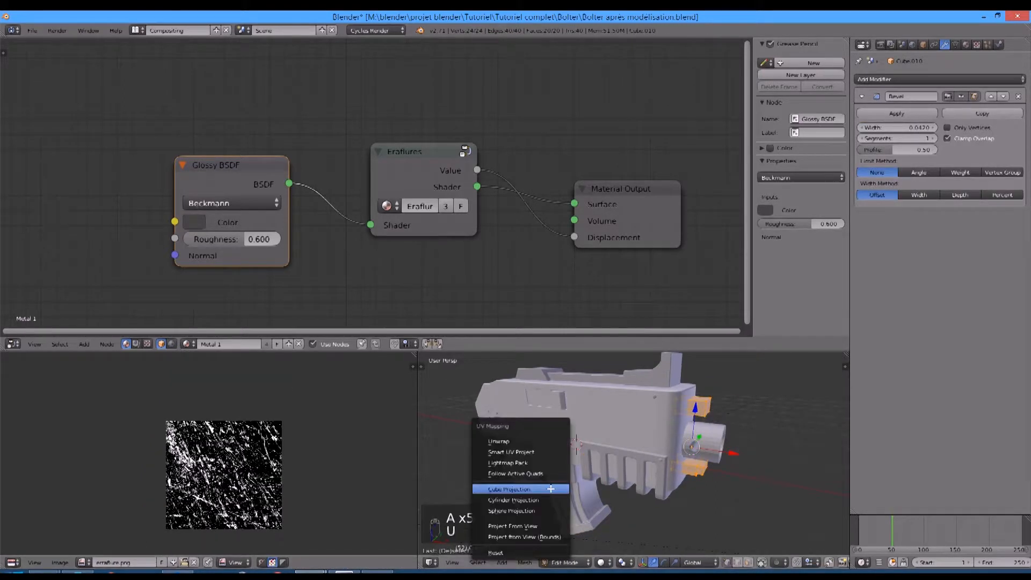
left_click(550, 488)
key("Tab")
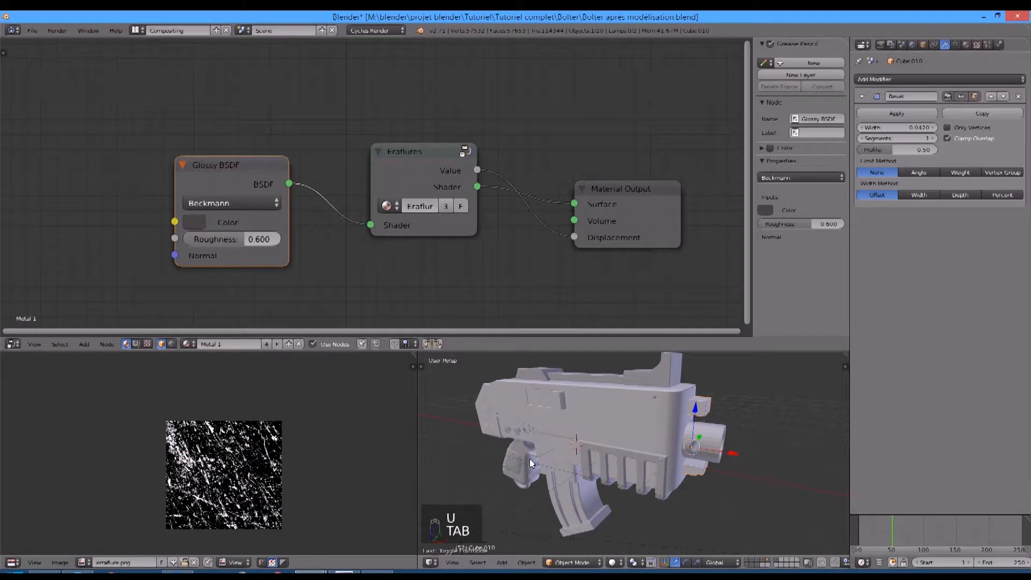
Step: Unwrap the whole mesh of the Corps 1.002 body part with Cube Projection
key("a")
key("a")
right_click(562, 405)
key("Tab")
key("a")
key("a")
key("u")
left_click(560, 405)
key("Tab")
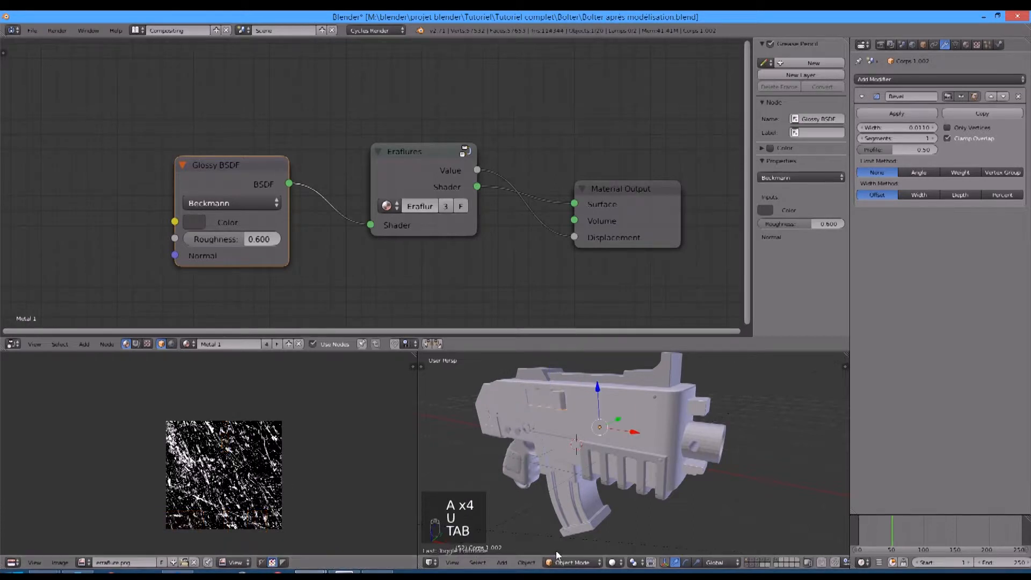
Step: Examine the scratches on the magazine and body in rendered shading
left_click(613, 563)
left_click(640, 491)
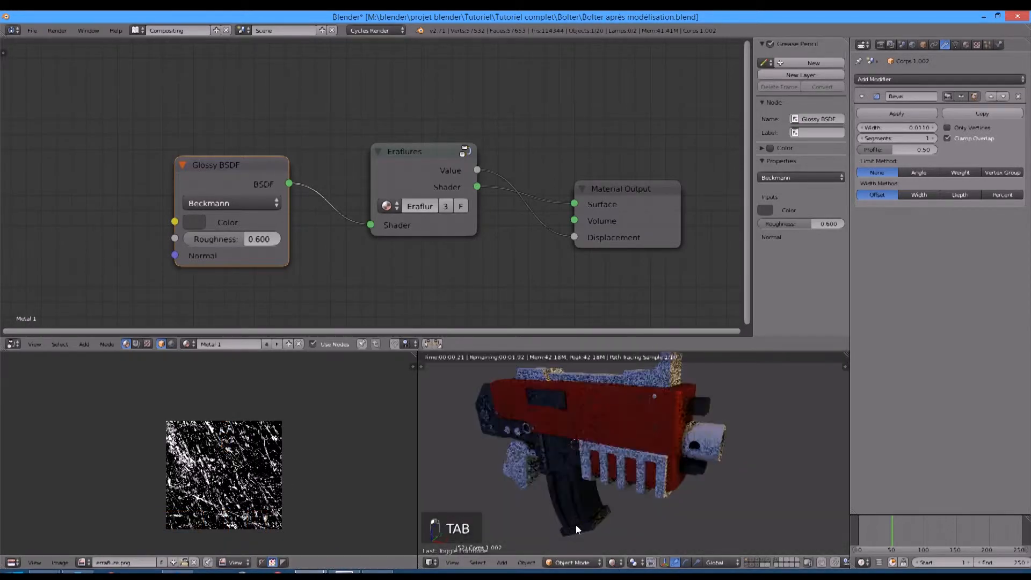
scroll(573, 525, "up", 3)
scroll(557, 524, "up", 5)
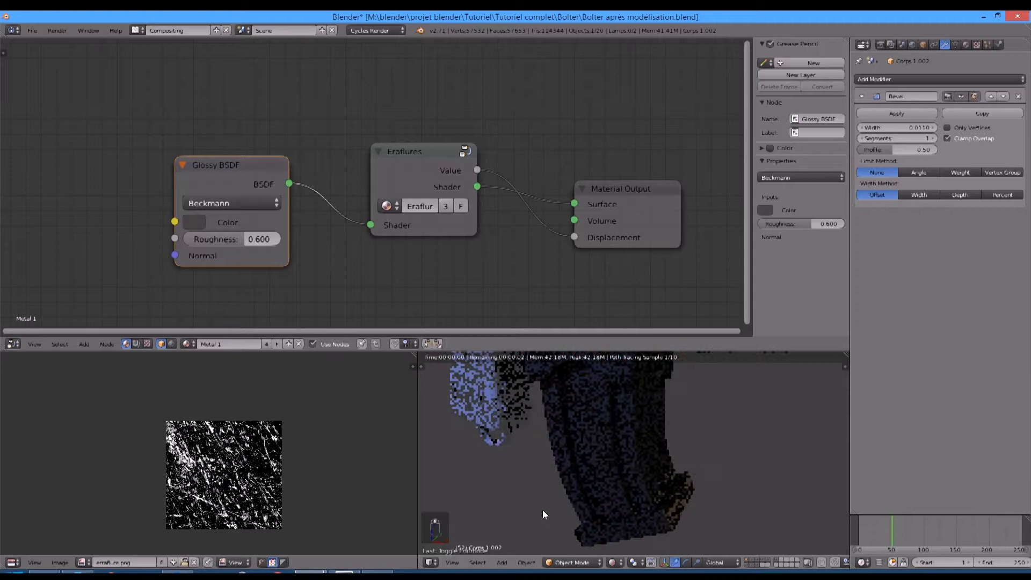
middle_click_drag(636, 483, 589, 436)
scroll(575, 413, "down", 4)
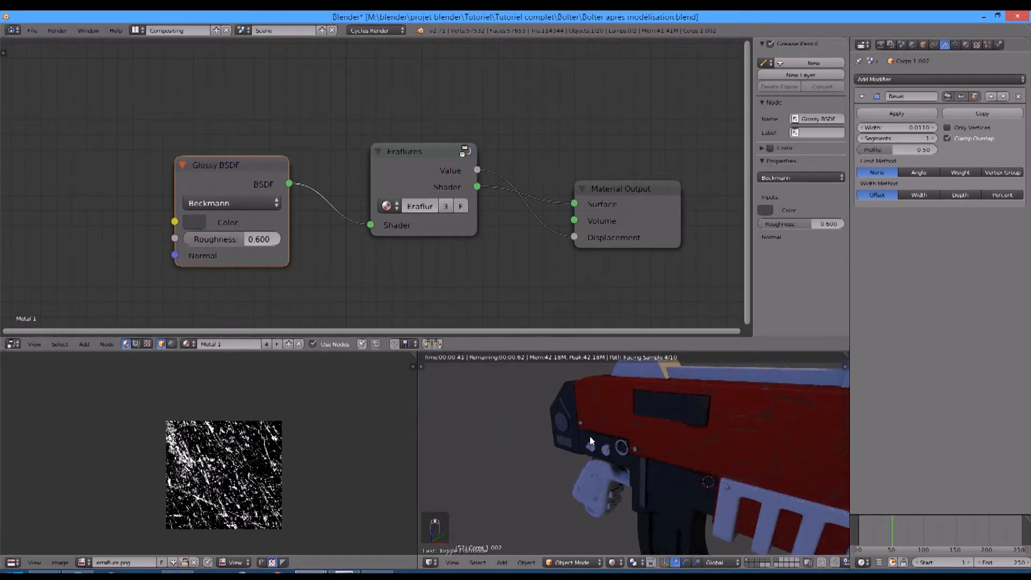
scroll(589, 436, "up", 2)
Step: Return to solid shading and unwrap the round knobs and ring above the grip (Cylinder.004) with Cube Projection
right_click(602, 456)
key("z")
key("z")
key("z")
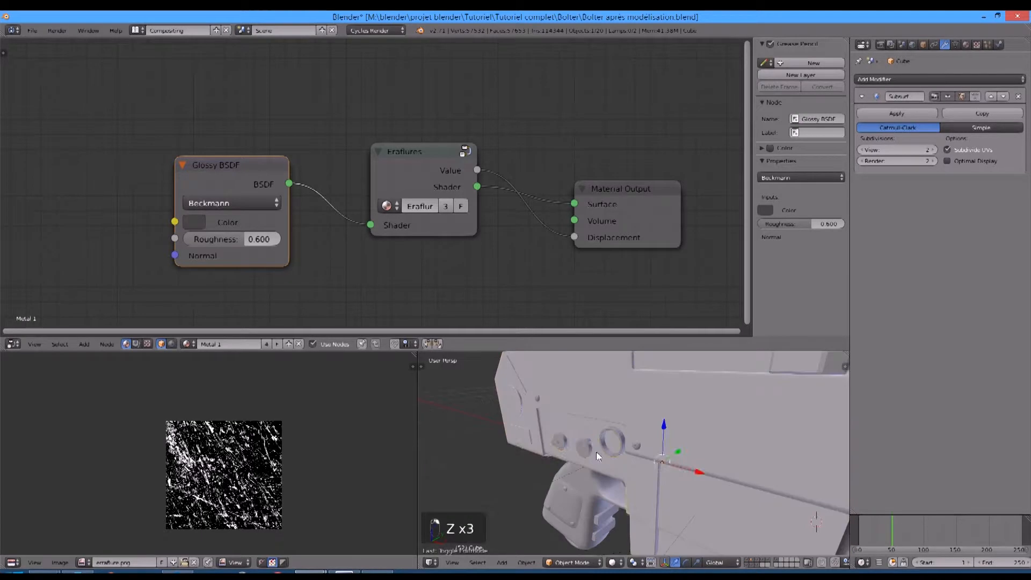
key("Tab")
key("a")
key("a")
key("a")
key("a")
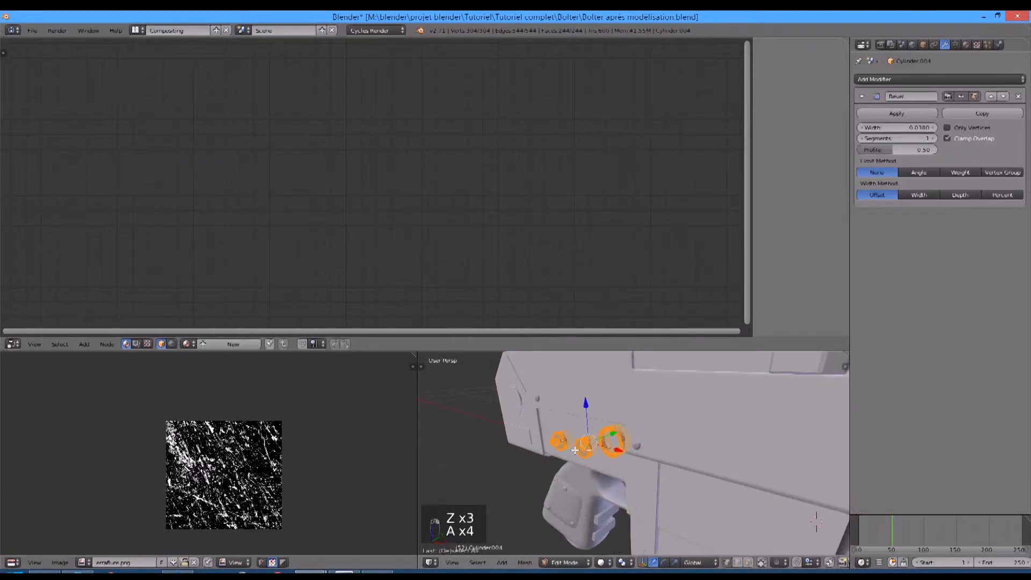
key("u")
left_click(575, 449)
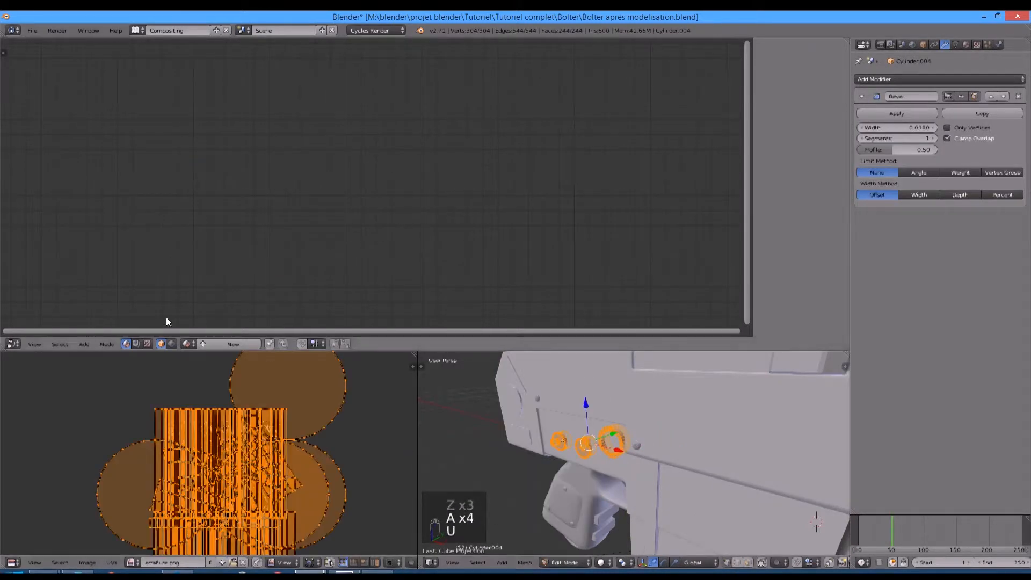
Step: Assign the existing Metal 2 material to the round knobs and ring above the grip and return to Object Mode
left_click(184, 348)
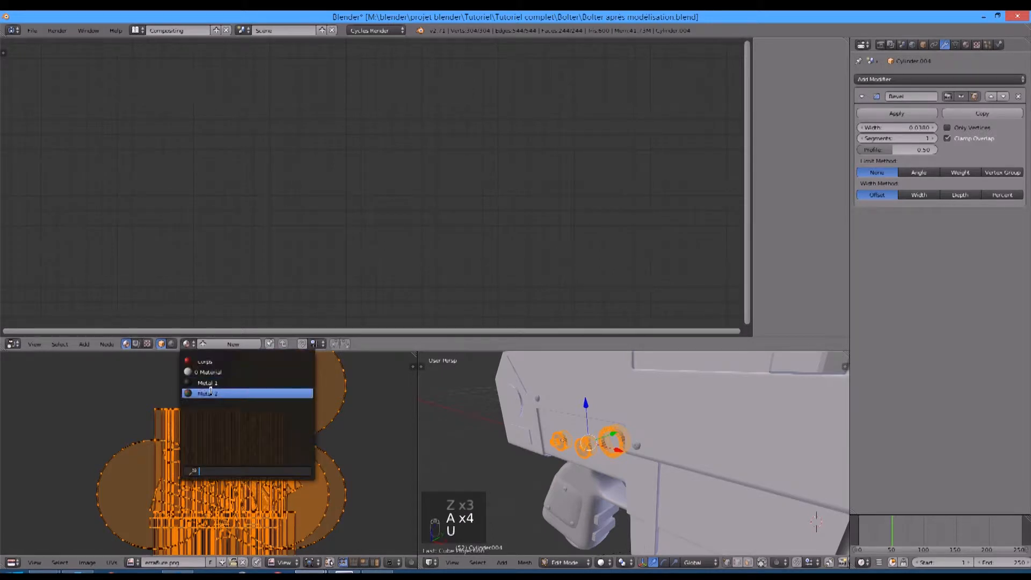
left_click(231, 389)
scroll(663, 449, "down", 6)
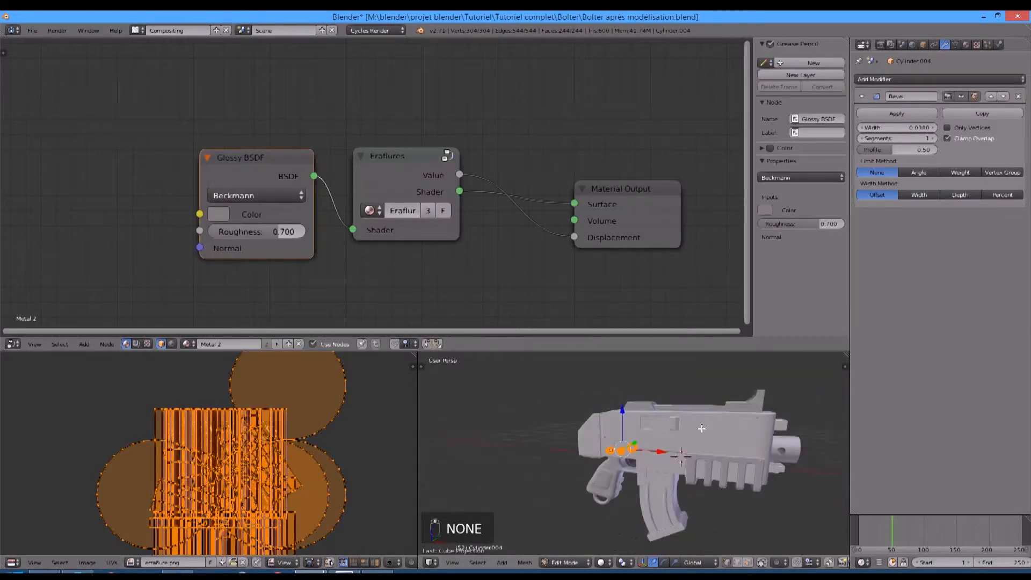
key("Tab")
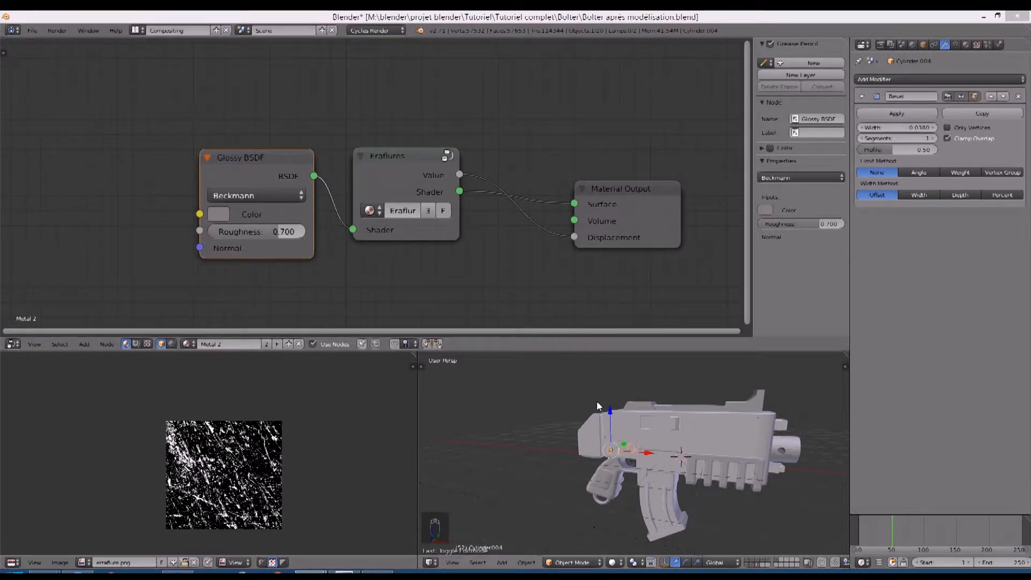
Step: Assign the existing Metal 2 material to the small Cube.012 part on the front of the grip
right_click(620, 481)
scroll(625, 504, "up", 6)
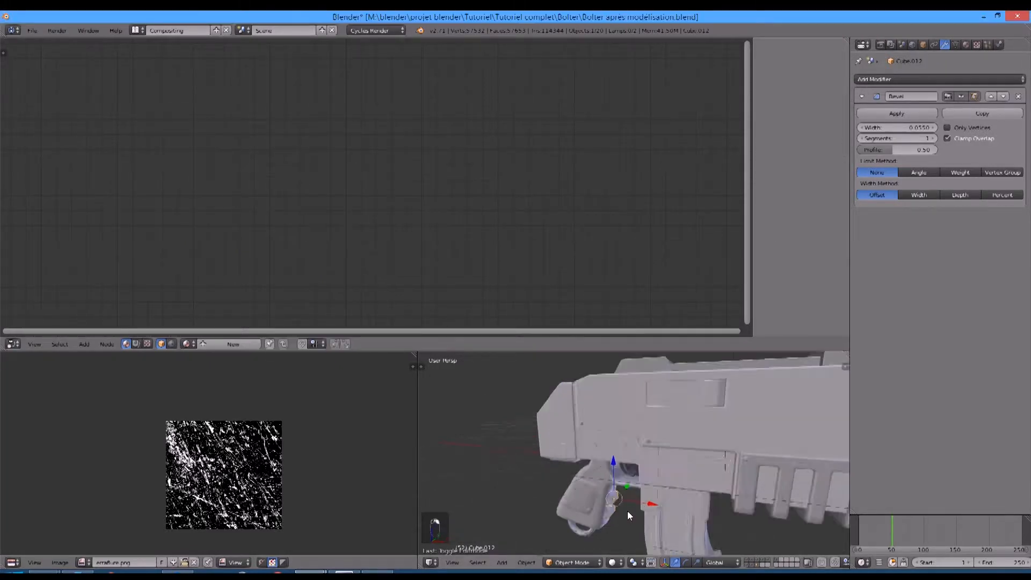
key("z")
key("z")
key("z")
key("z")
key("z")
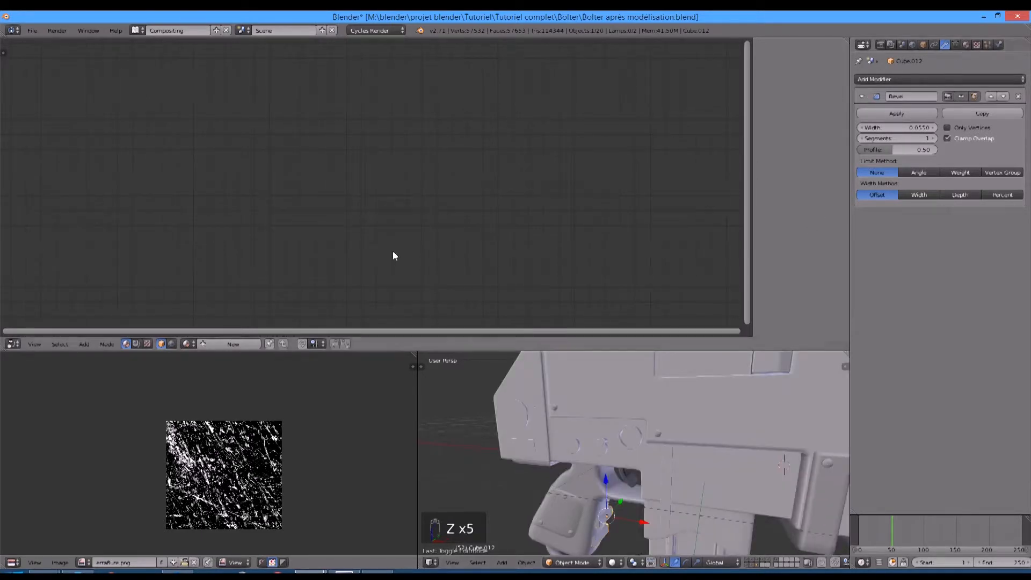
left_click(186, 344)
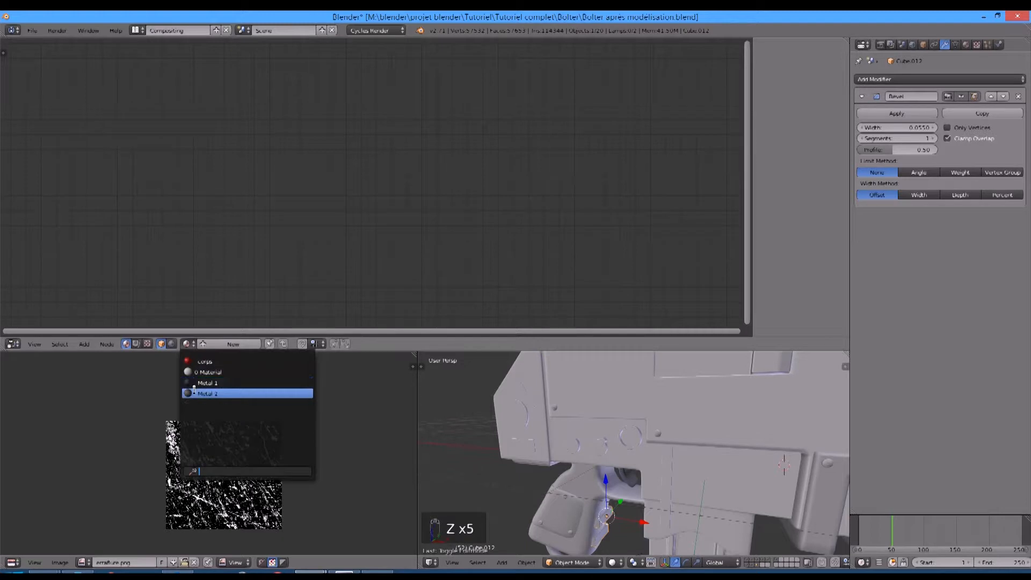
left_click(195, 393)
middle_click_drag(580, 505, 569, 453, "shift")
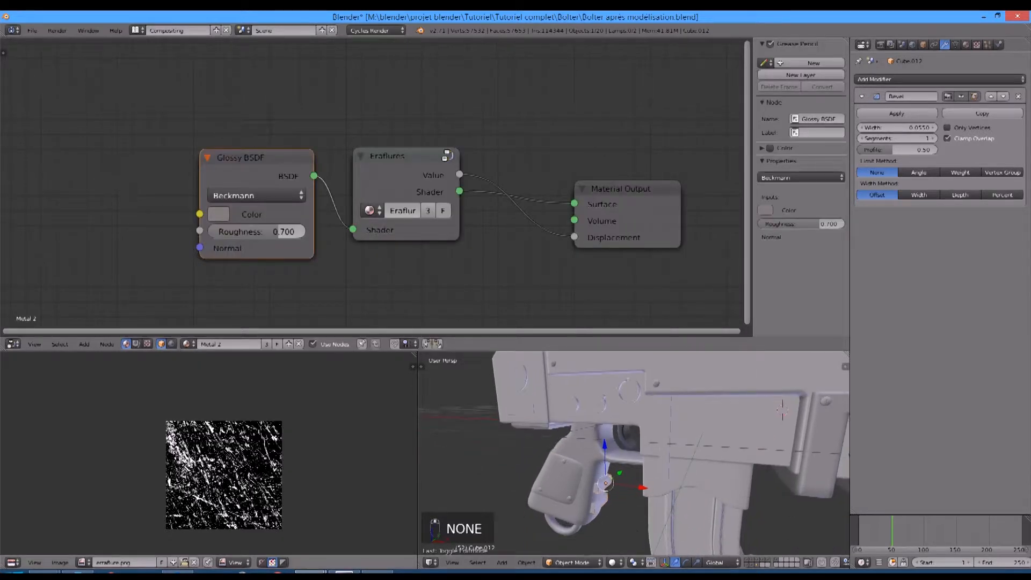
Step: Assign the existing Metal 1 material to the bolts (Bolt.001) on the grip and body
scroll(209, 453, "up", 4)
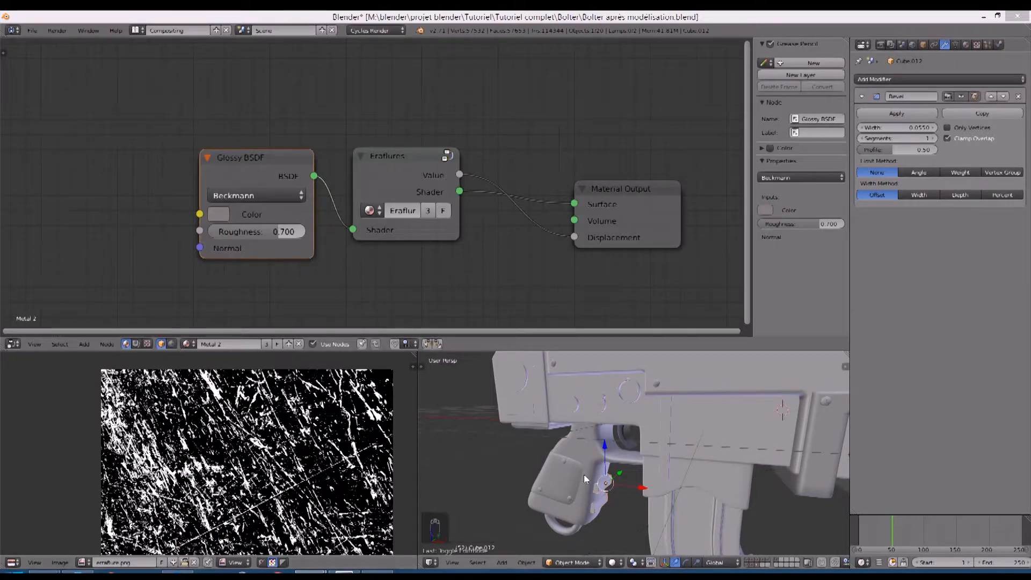
right_click(566, 461)
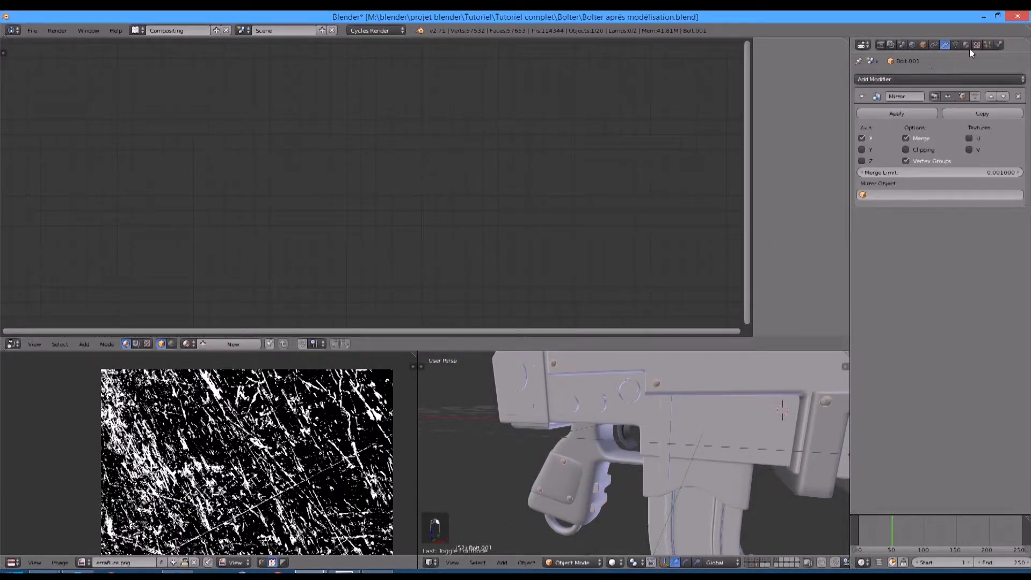
left_click(185, 344)
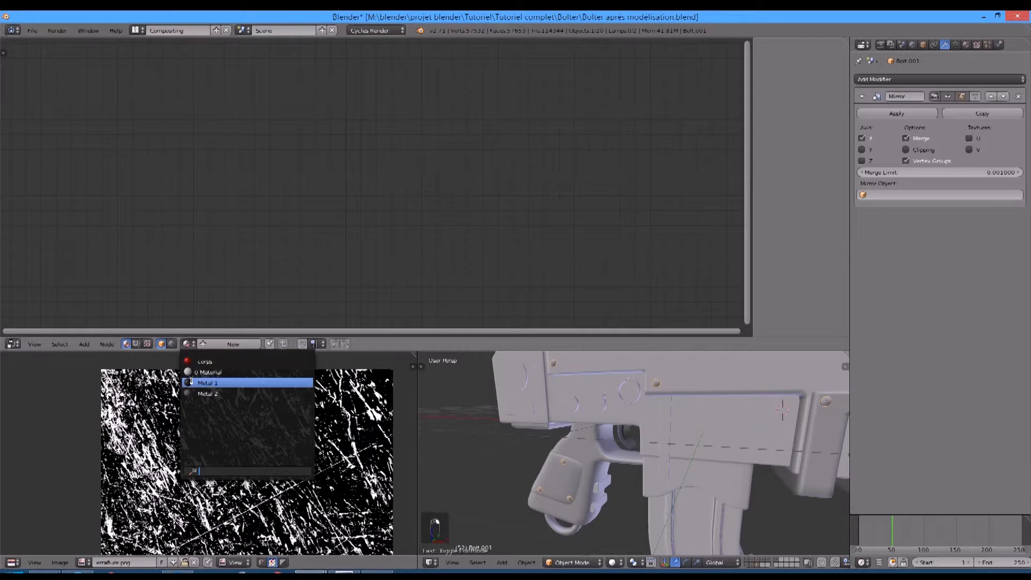
left_click(208, 383)
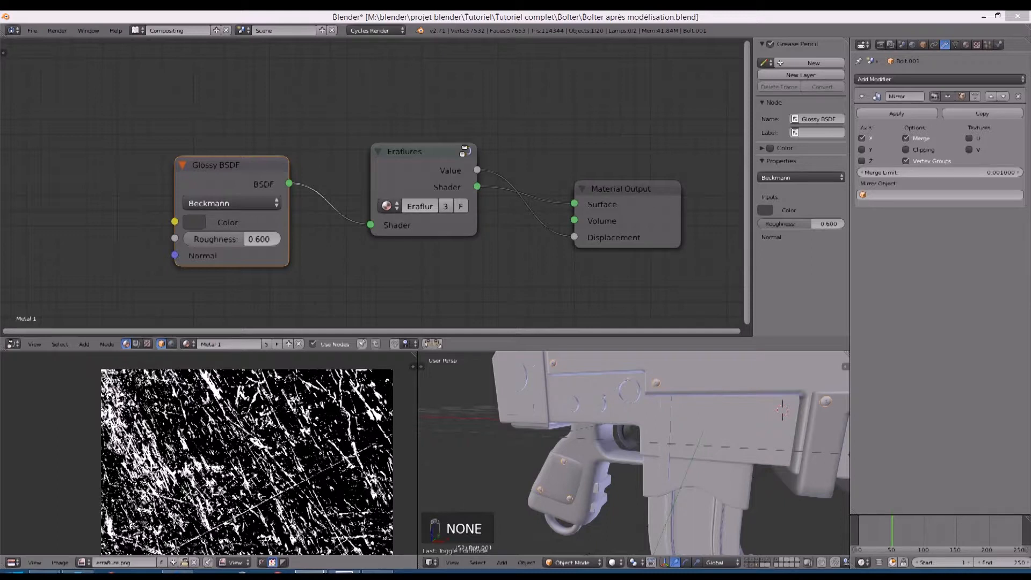
left_click(476, 453)
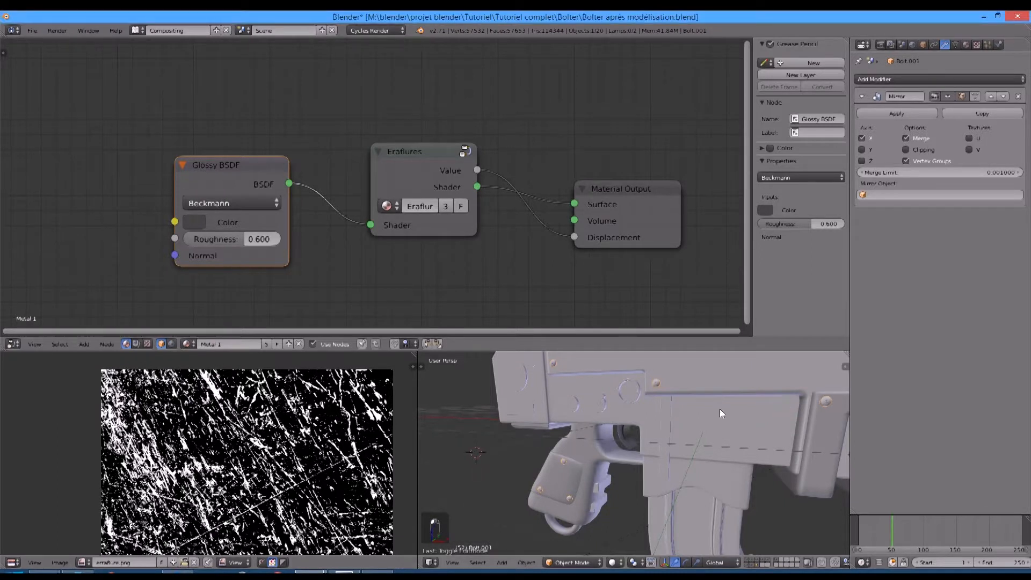
Step: Create a new material named Metal 3 on the ribbed handguard (Cube.001) below the barrel
scroll(719, 408, "down", 3)
right_click(772, 428)
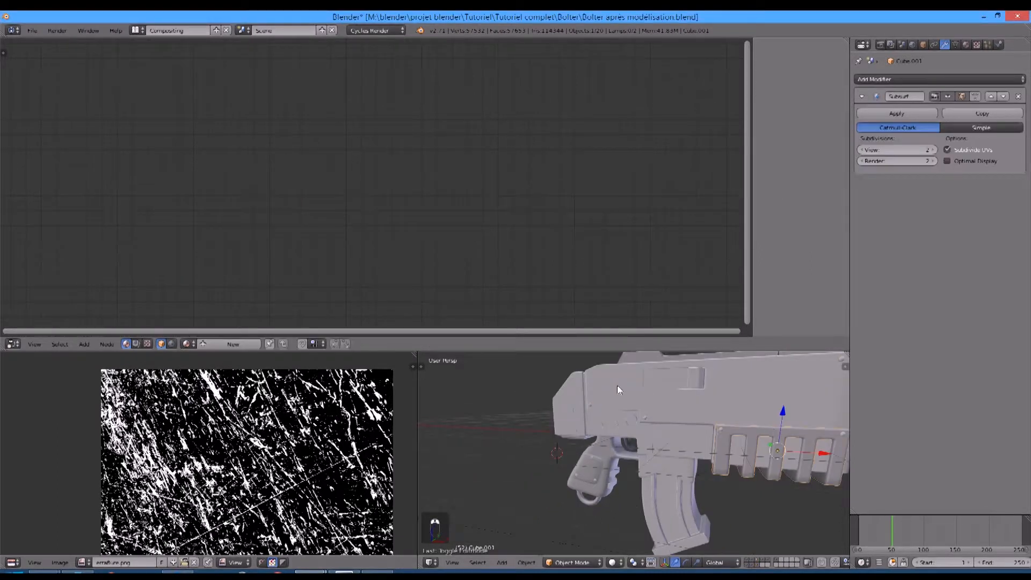
left_click(222, 344)
left_click(218, 345)
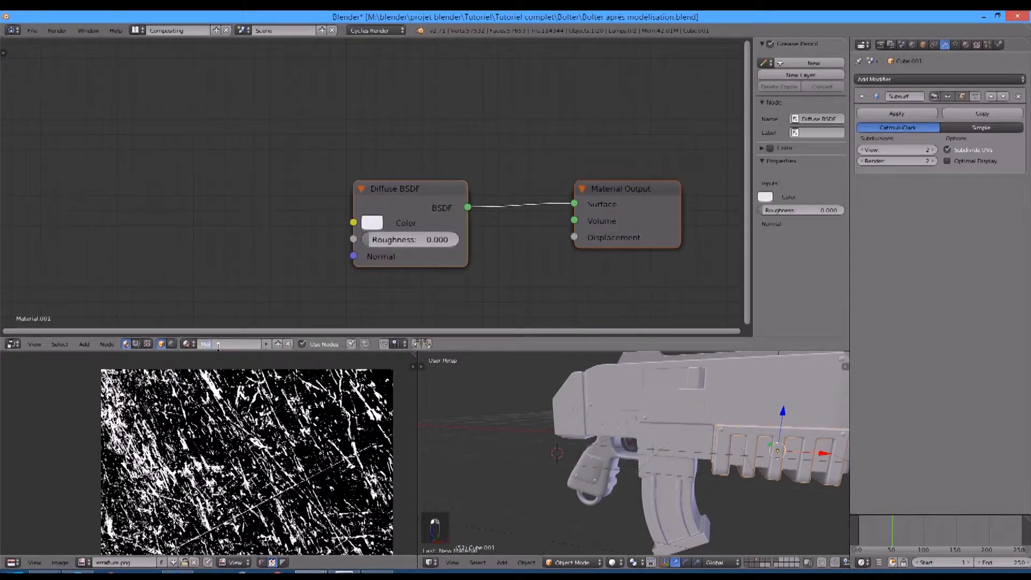
type("Metal 3")
key("Return")
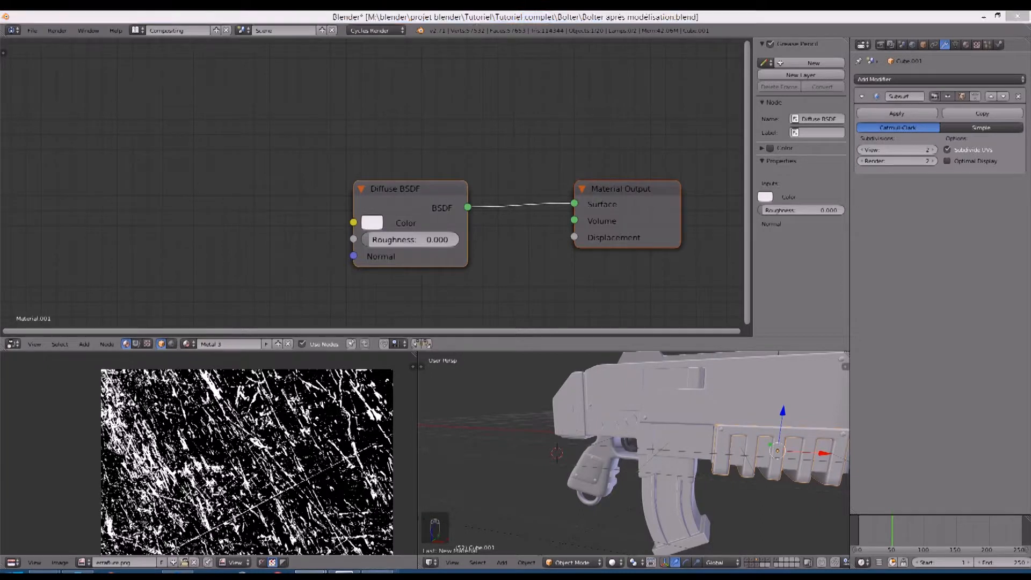
left_click(347, 231)
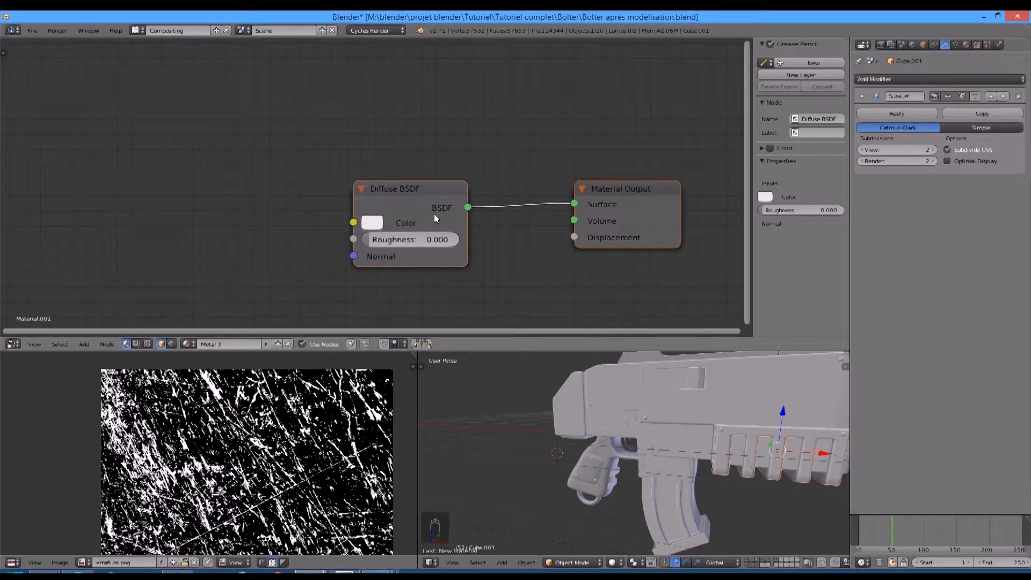
Step: Delete the default Diffuse BSDF node from the Metal 3 material and place a Glossy BSDF node well before the Material Output
key("x")
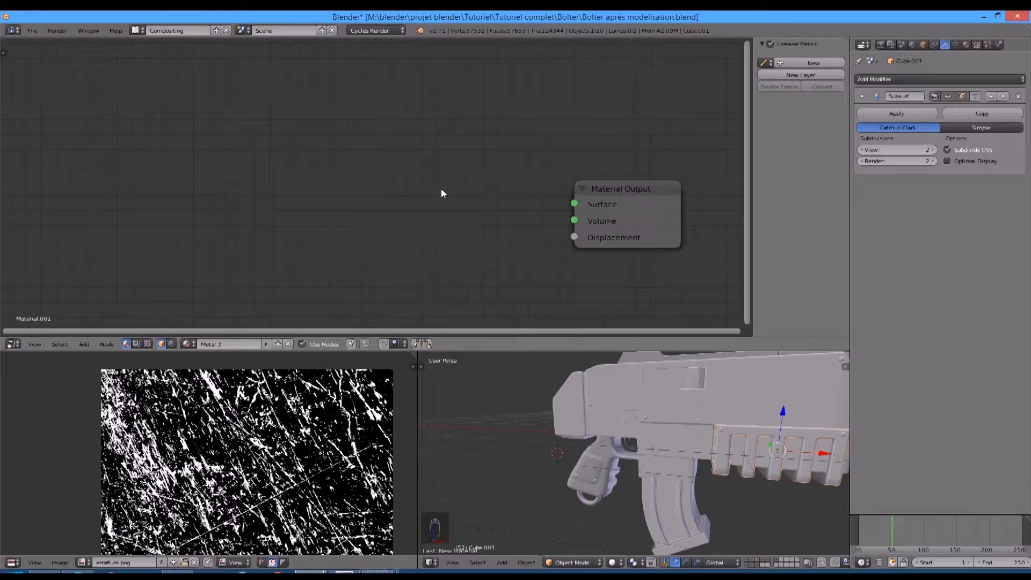
key("shift+a")
mouse_move(440, 191)
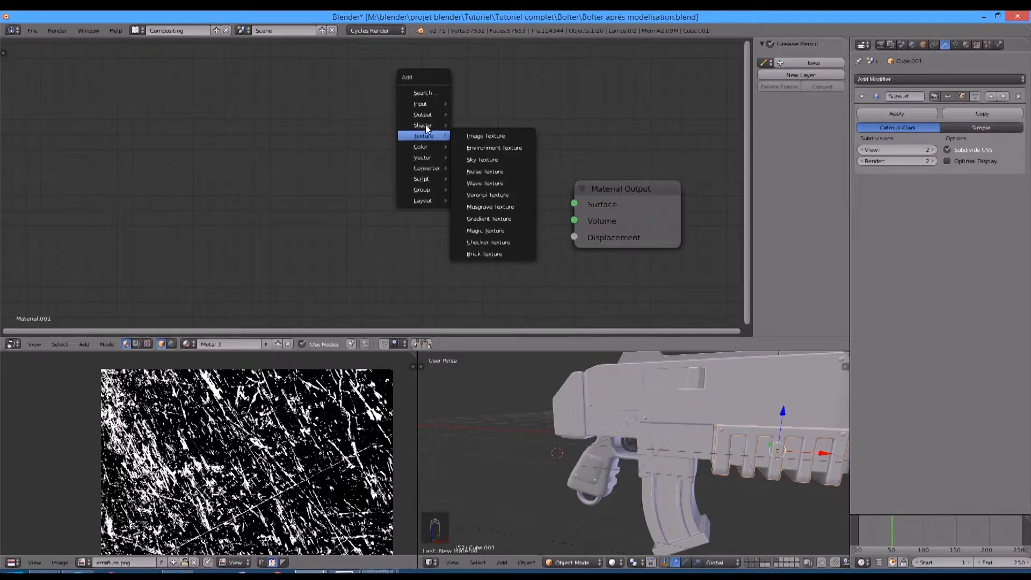
mouse_move(418, 128)
left_click(486, 161)
left_click(95, 167)
Step: Set the Glossy BSDF's colour to hex 464543 and its roughness to 0.3
left_click(115, 234)
left_click(178, 400)
type("464543")
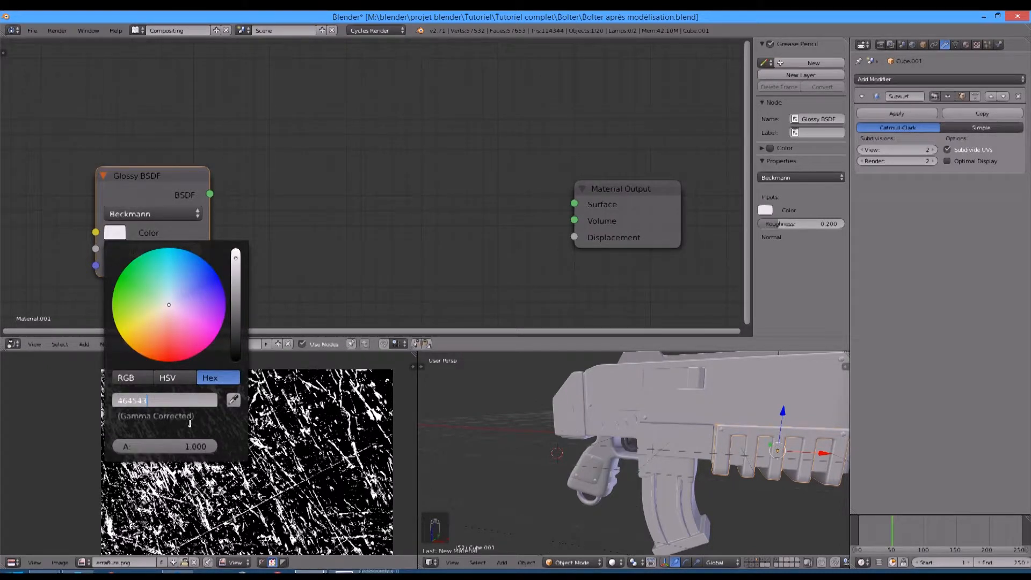
key("Return")
left_click(143, 249)
key("BackSpace")
type("3")
key("Return")
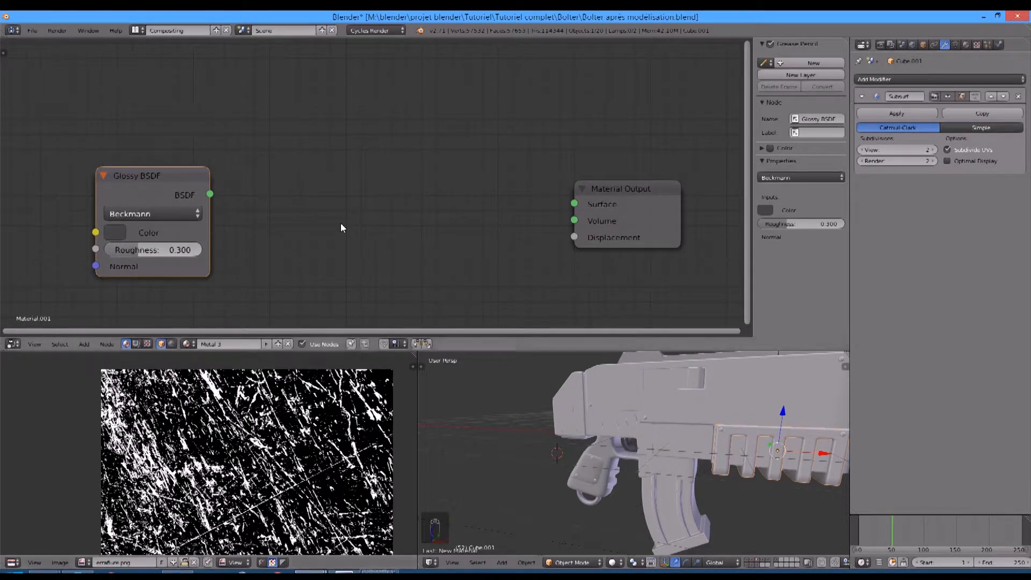
Step: Add the Eraflures node group, feed the Glossy BSDF into it, and connect its Shader to Surface and Value to Displacement
key("shift+a")
mouse_move(342, 226)
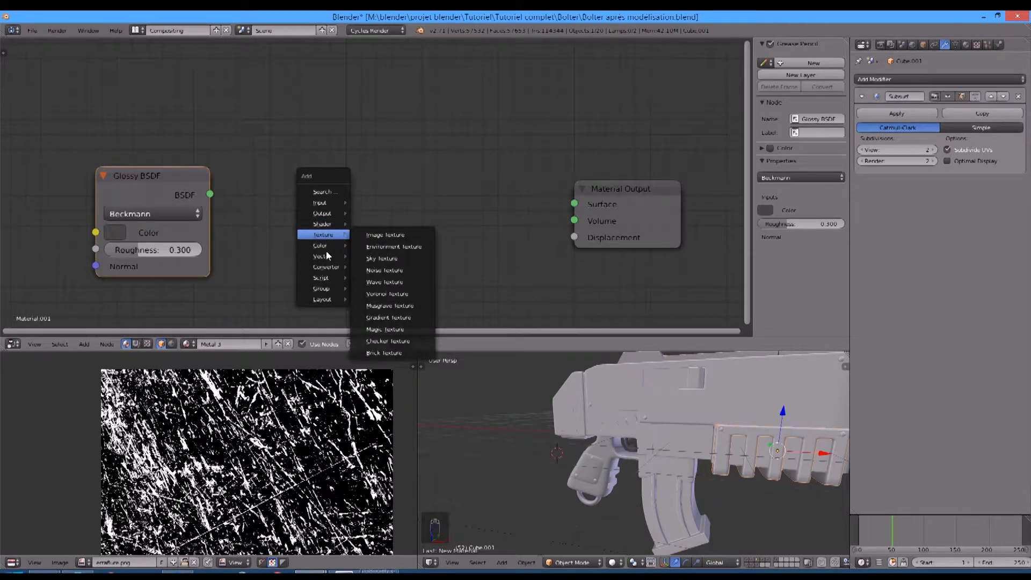
mouse_move(323, 288)
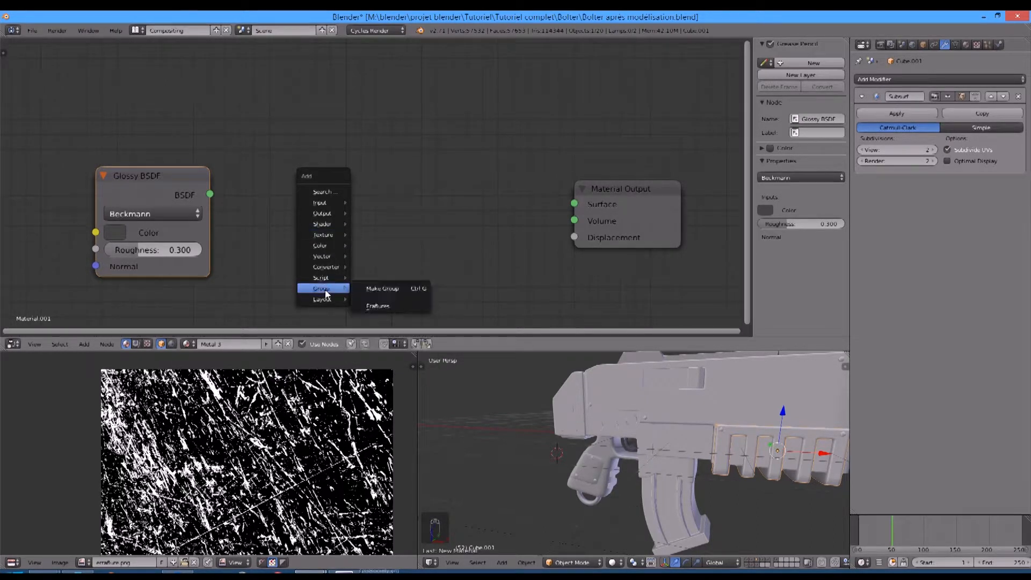
left_click(377, 305)
left_click_drag(210, 194, 304, 230)
left_click_drag(413, 192, 575, 236)
Step: Map the UVs of the gun's whole ribbed foregrip mesh with Cube Projection and return to Object Mode
key("Tab")
key("Tab")
key("Tab")
key("a")
key("a")
key("a")
key("a")
key("a")
key("a")
key("a")
key("u")
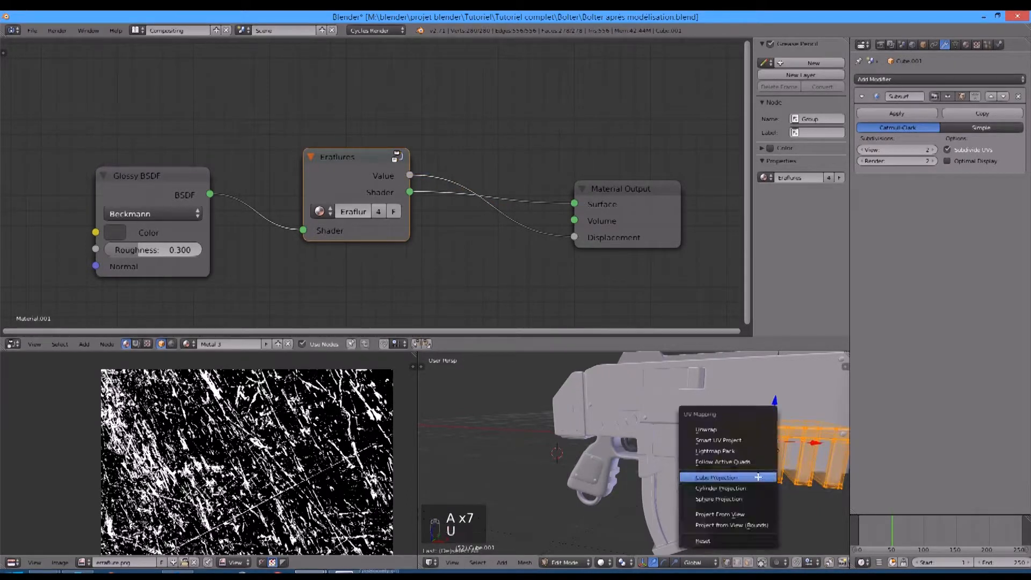
left_click(757, 477)
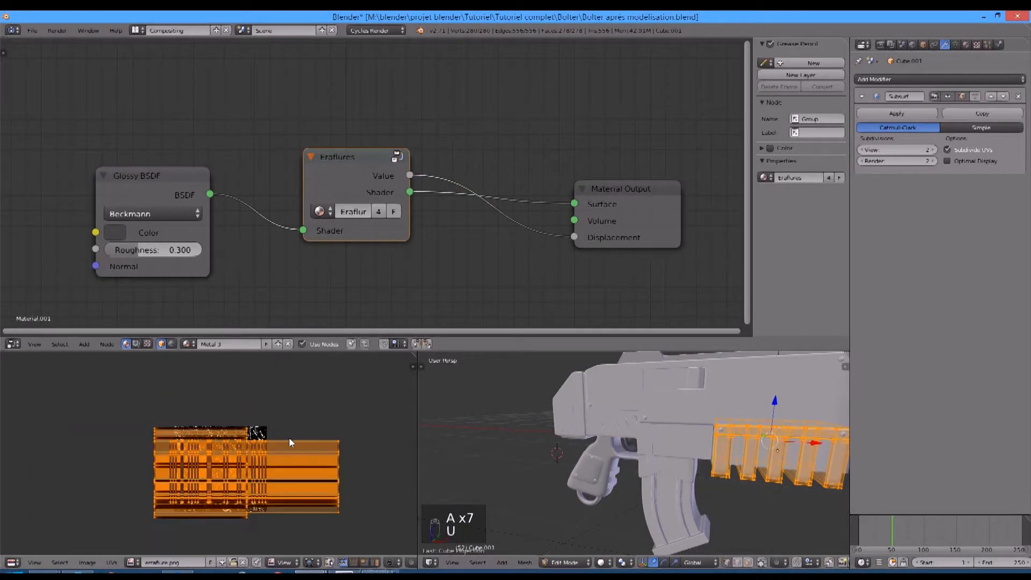
middle_click_drag(352, 421, 257, 414)
middle_click_drag(632, 469, 591, 478)
key("Tab")
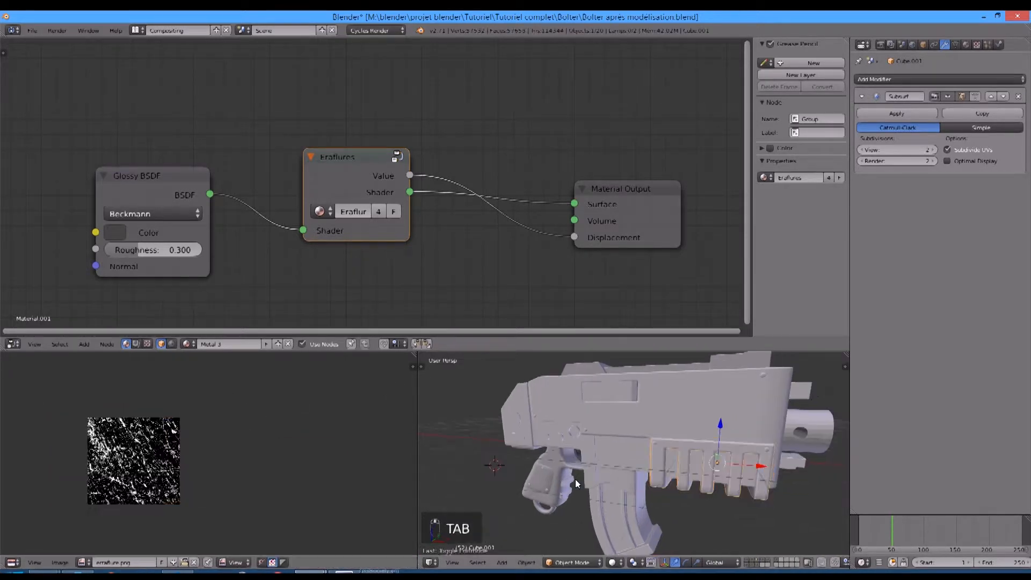
Step: Assign the existing Metal 3 material to the ring under the pistol grip
right_click(552, 513)
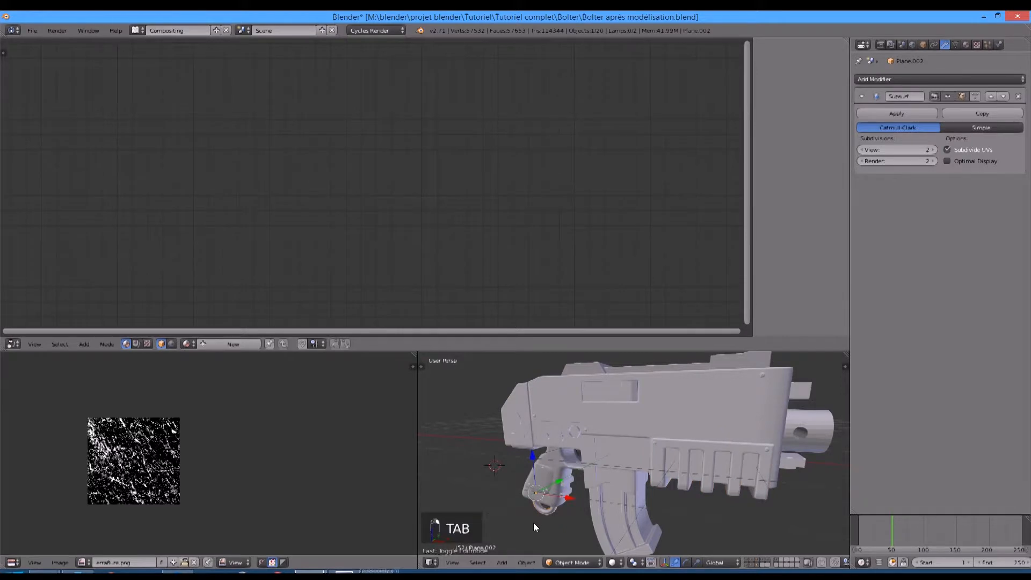
middle_click_drag(534, 524, 566, 468)
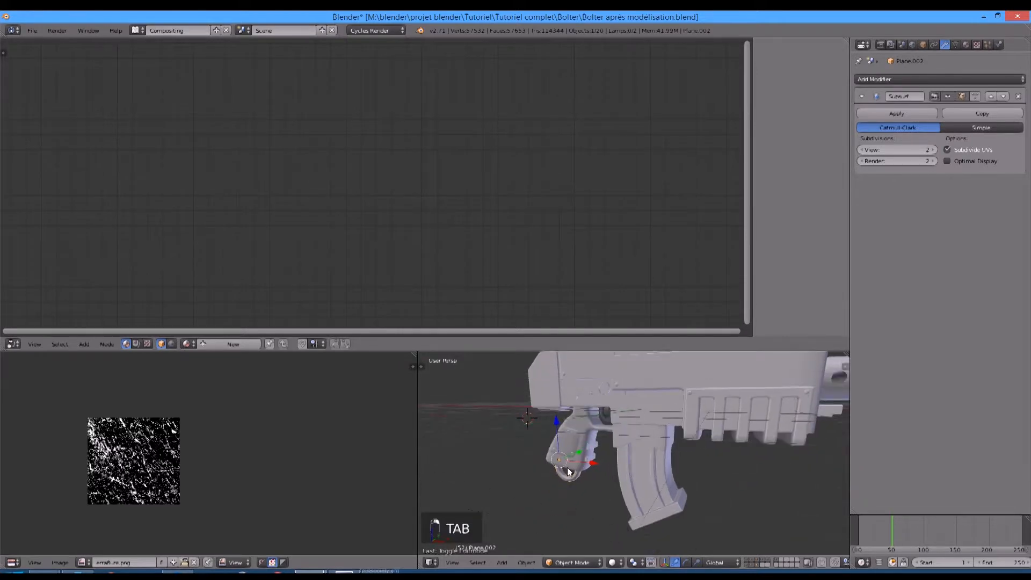
left_click(192, 346)
left_click(239, 405)
scroll(663, 505, "up", 2)
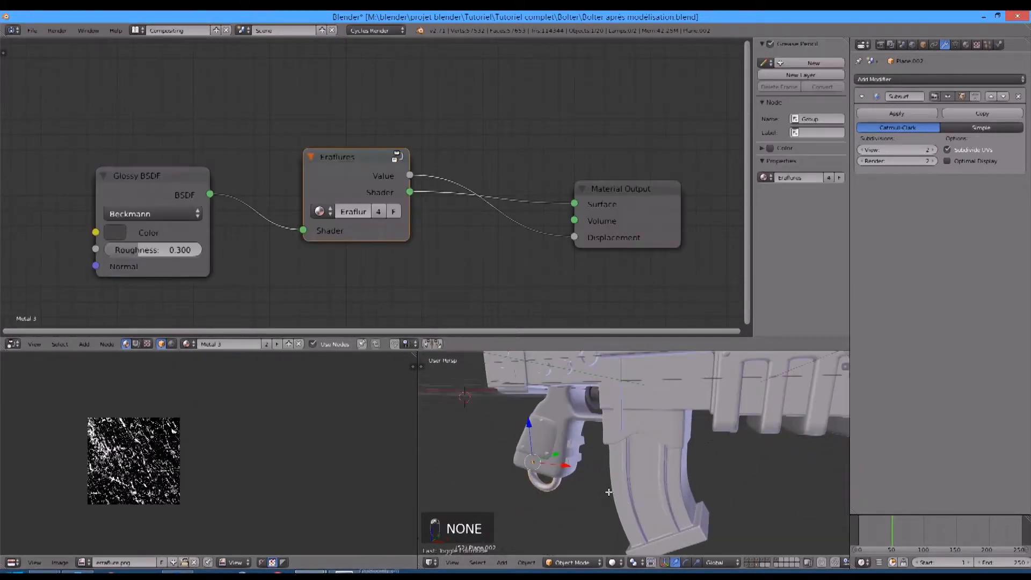
Step: Map the UVs of the grip ring's whole mesh with Cube Projection and return to Object Mode
key("Tab")
key("a")
key("a")
key("a")
key("u")
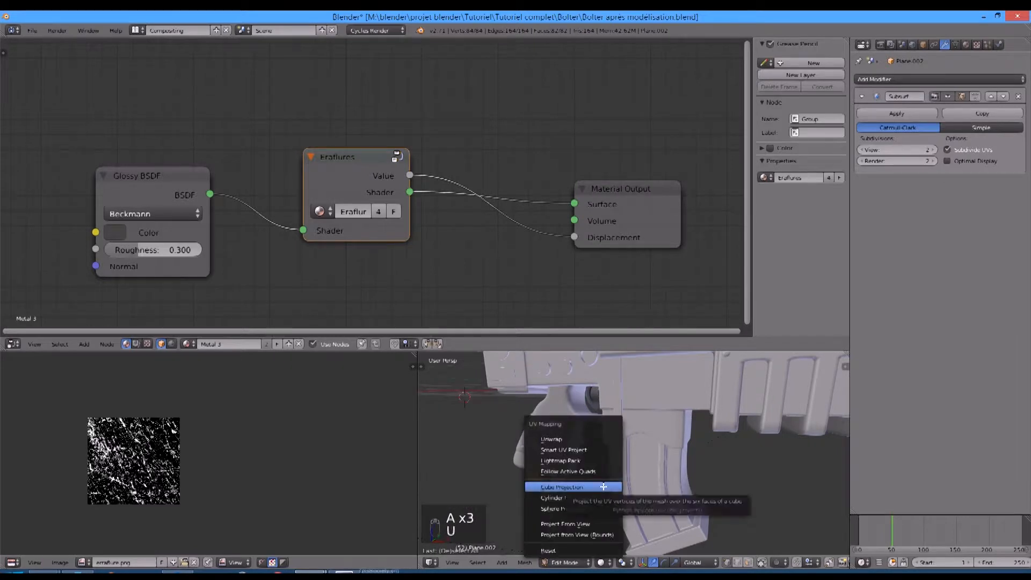
left_click(604, 486)
key("Tab")
key("Tab")
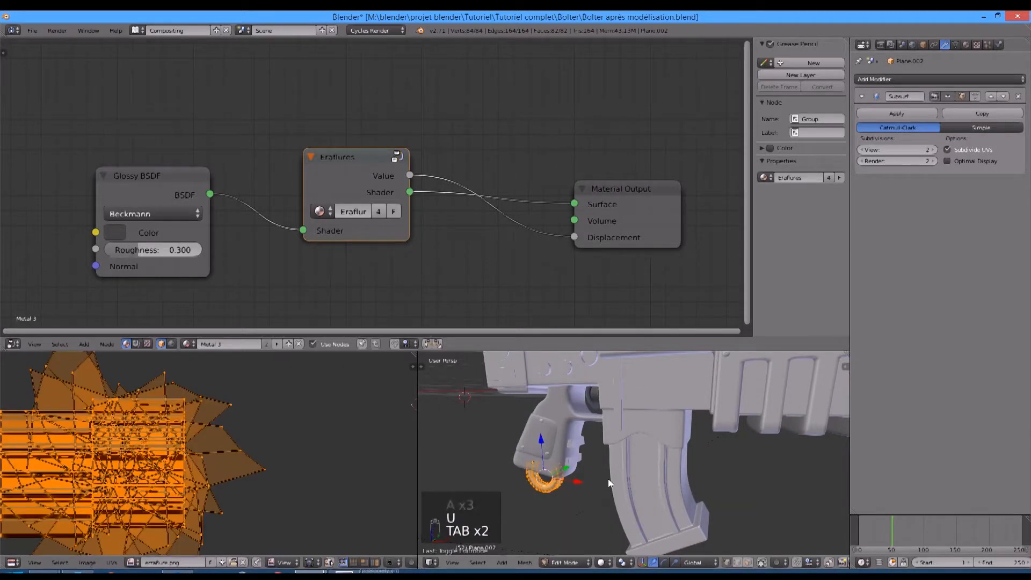
key("Tab")
Step: Select the trigger's whole mesh in Edit Mode and recalculate its normals
right_click(589, 406)
key("Tab")
key("a")
key("a")
key("a")
key("a")
key("a")
key("a")
scroll(588, 426, "up", 5)
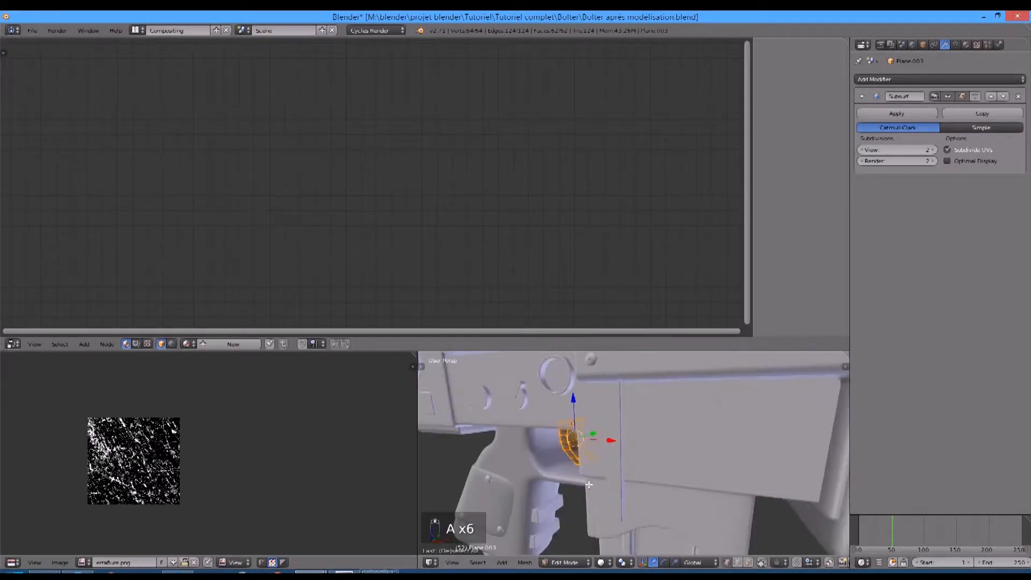
key("Tab")
key("Tab")
key("ctrl+n")
key("Tab")
middle_click_drag(550, 467, 573, 463)
key("Tab")
key("ctrl+n")
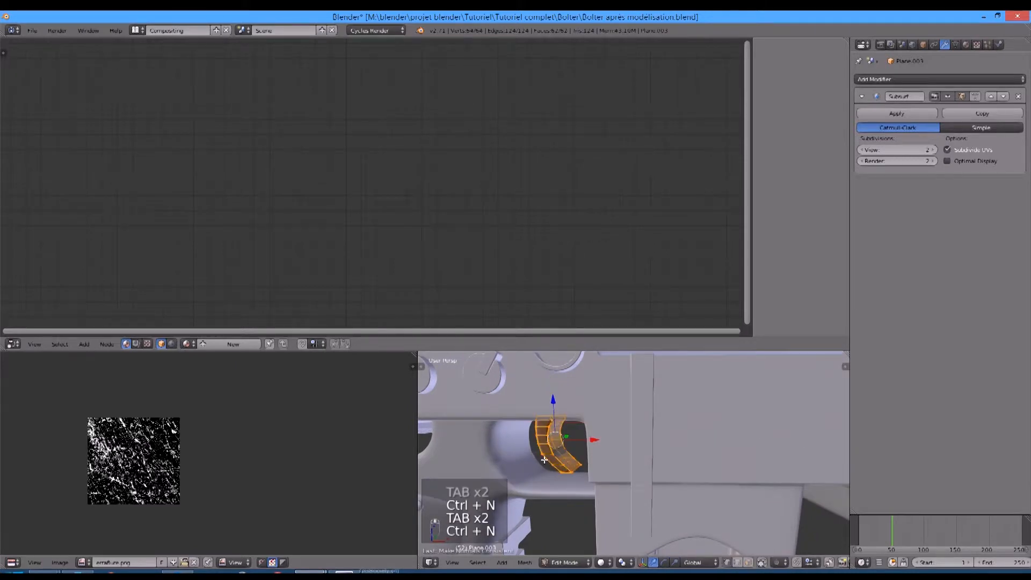
Step: Recalculate the trigger's normals with the Inside option enabled and return to Object Mode
key("t")
key("Tab")
key("Tab")
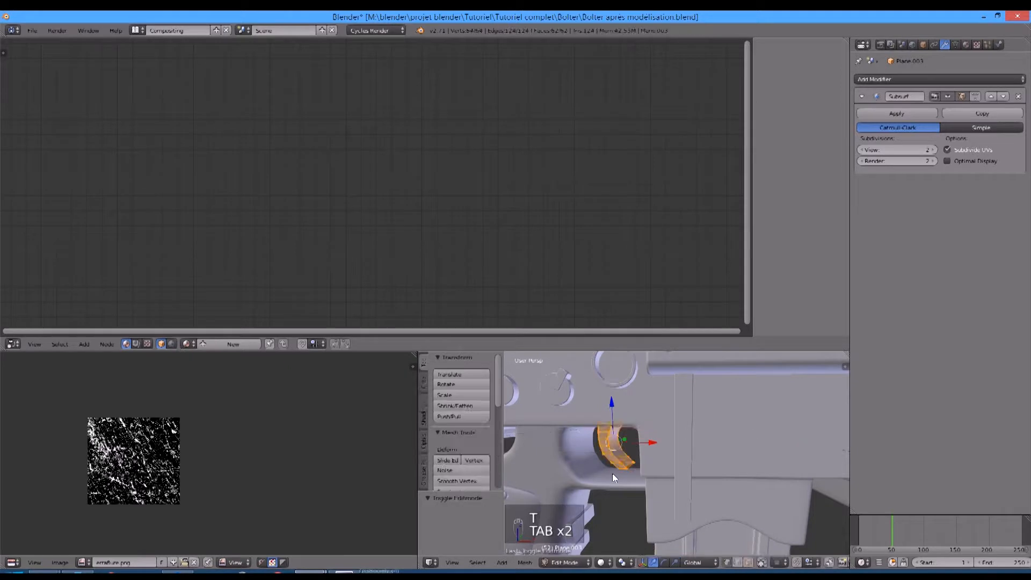
key("ctrl+n")
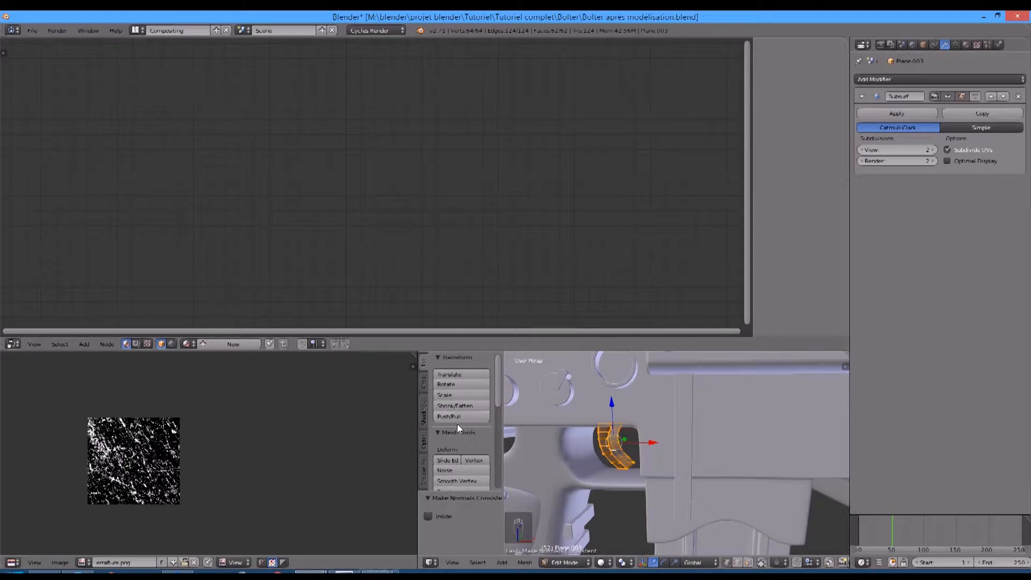
left_click(436, 517)
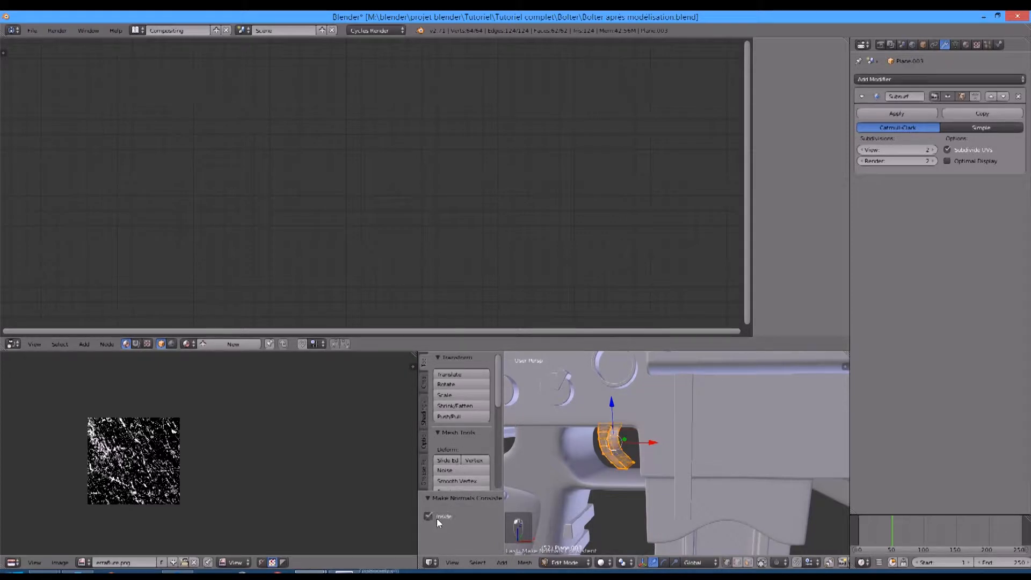
key("Tab")
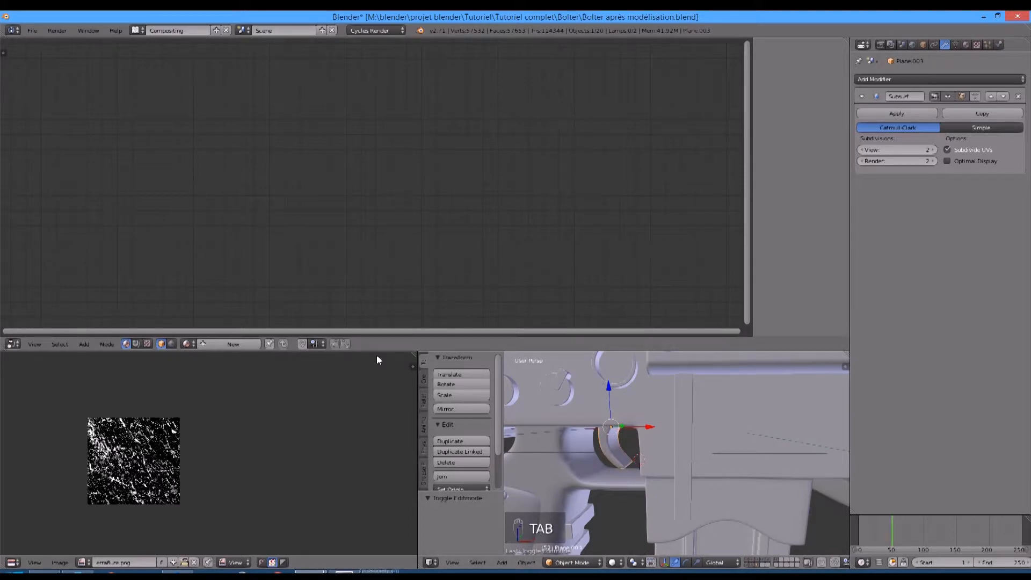
Step: Assign the Metal 3 material to the trigger and unwrap its whole mesh with the standard Unwrap
left_click(186, 344)
left_click(226, 403)
key("Tab")
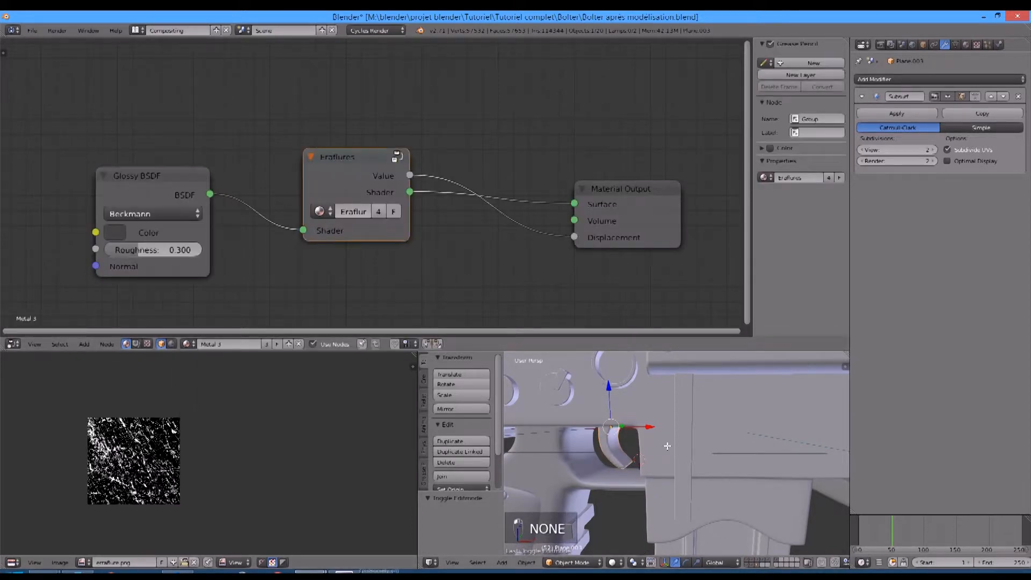
key("a")
key("a")
key("a")
key("a")
key("u")
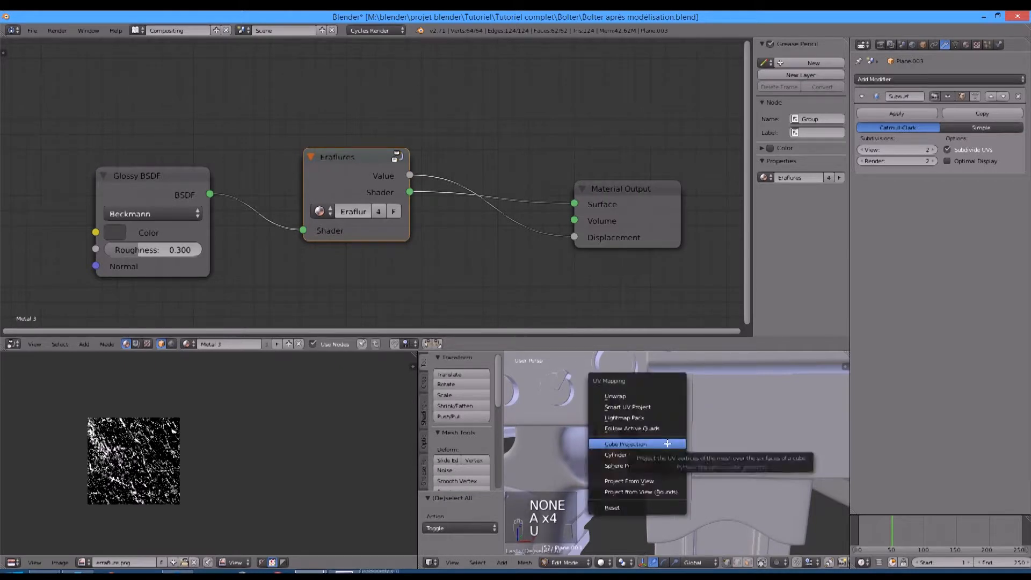
left_click(615, 396)
scroll(644, 430, "down", 4)
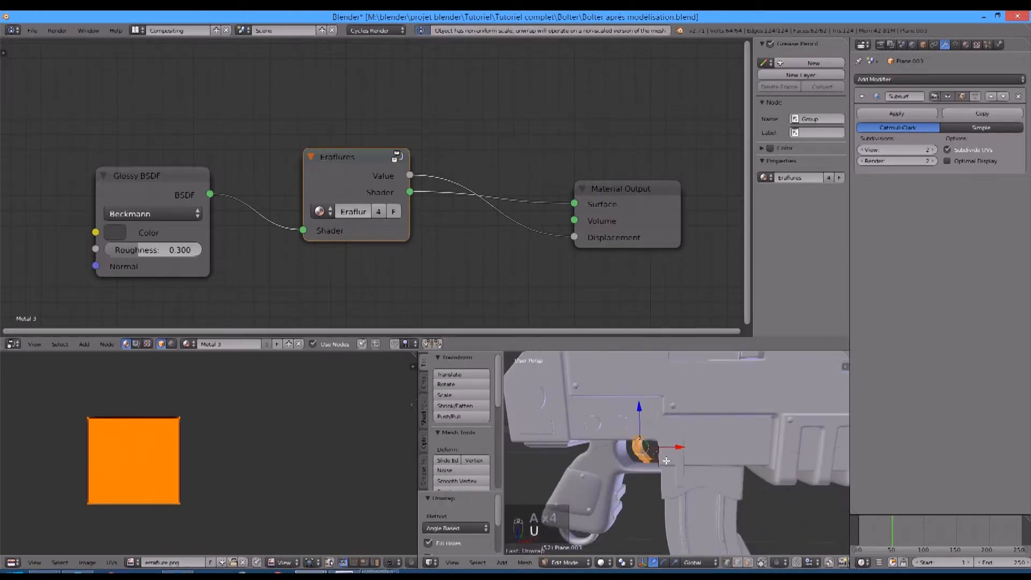
key("Tab")
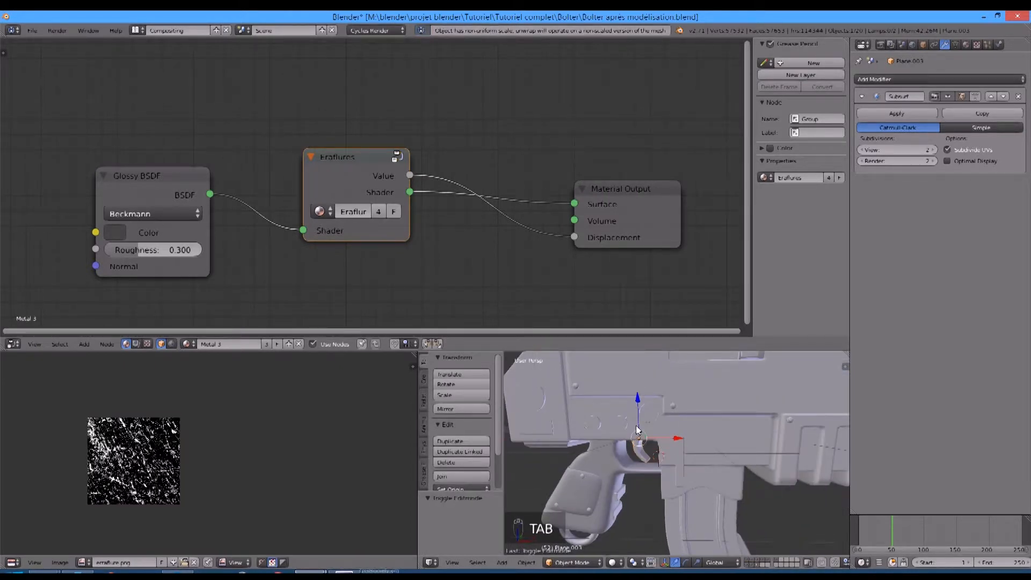
Step: Enter the Eraflures node group and examine its shader, texture, Multiply and Add nodes
left_click(354, 203)
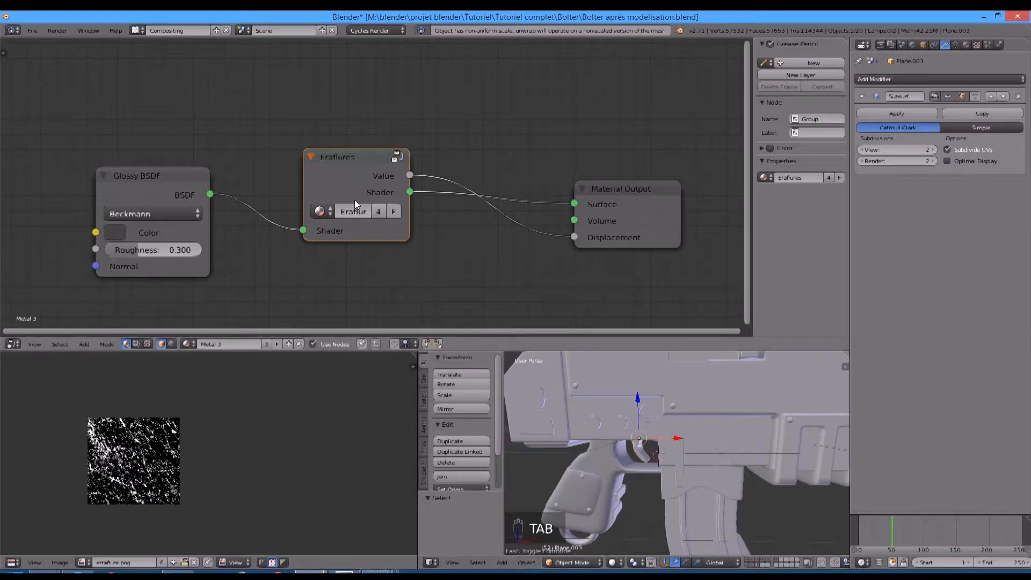
key("Tab")
scroll(321, 188, "down", 3)
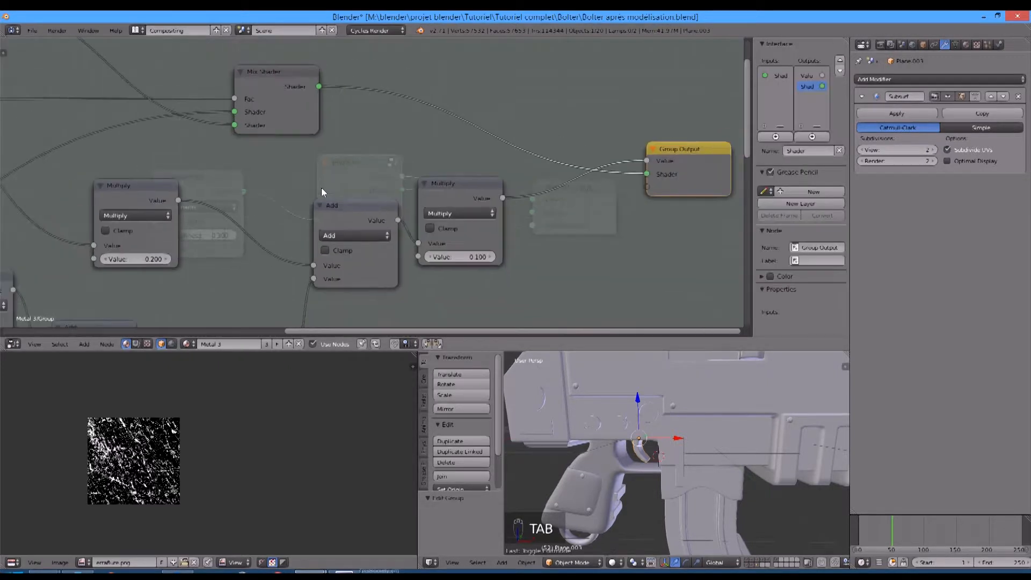
middle_click_drag(297, 202, 477, 172)
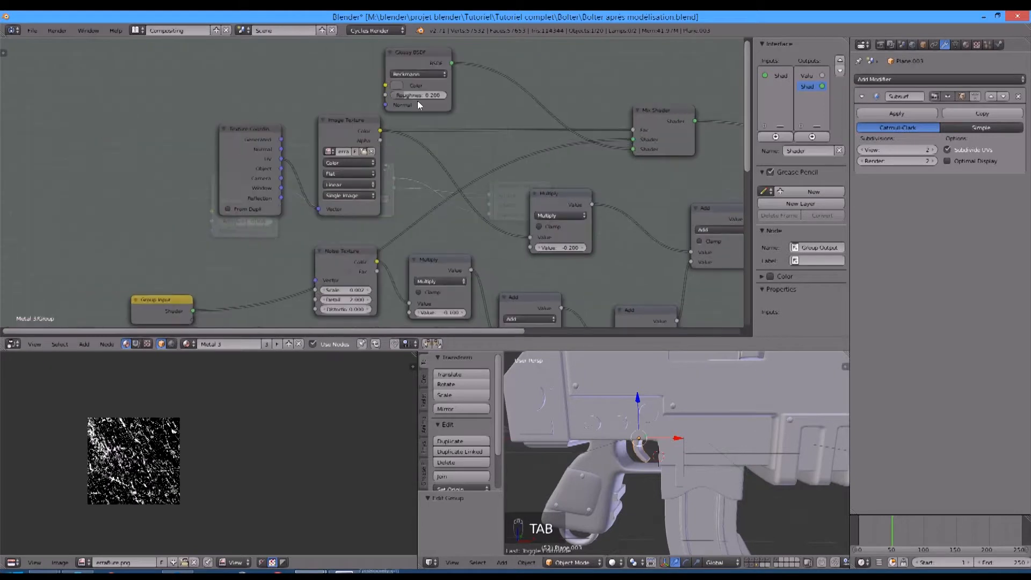
middle_click_drag(401, 168, 381, 81)
scroll(407, 189, "down", 2)
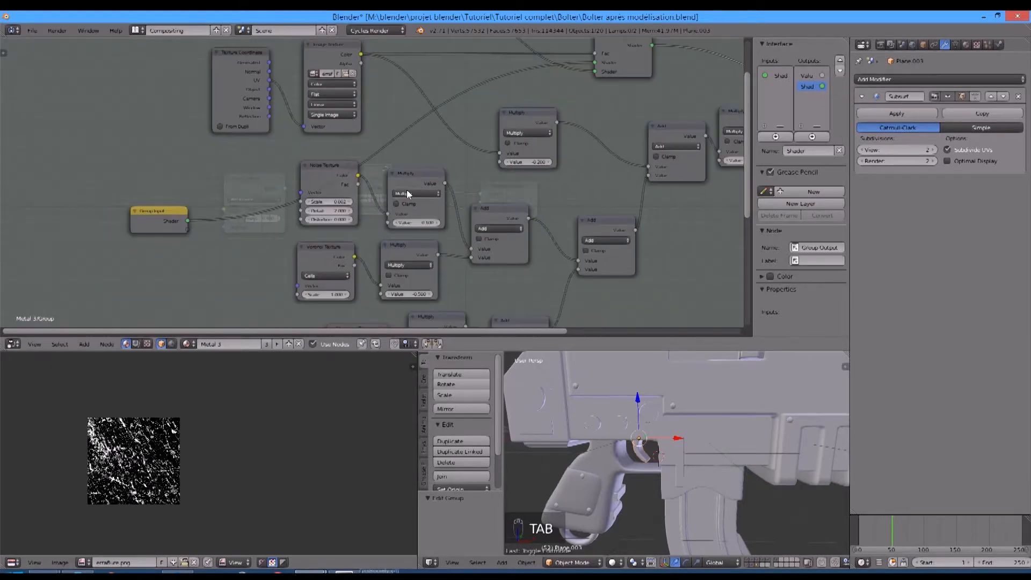
middle_click_drag(360, 189, 318, 112)
middle_click_drag(307, 235, 295, 199)
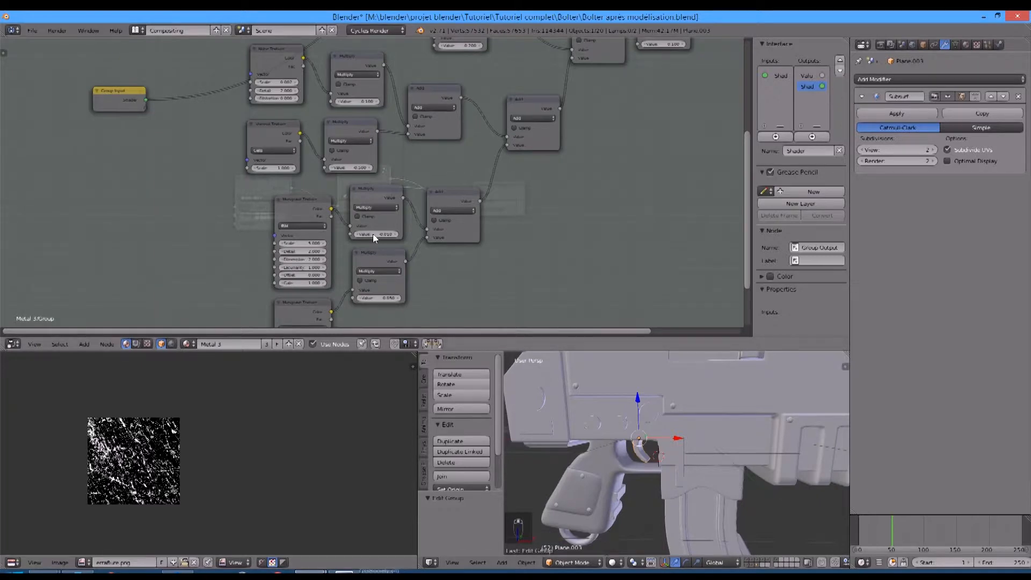
middle_click_drag(524, 237, 499, 277)
scroll(468, 269, "up", 2)
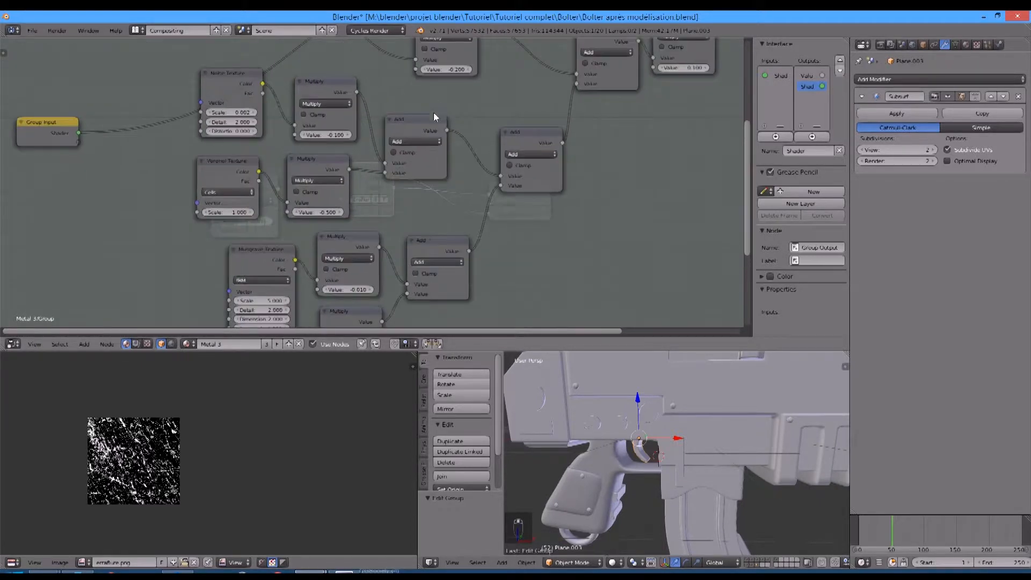
Step: Space out the Add, Multiply, Noise Texture and Voronoi Texture nodes inside the Eraflures group, and exit the group
left_click(438, 127)
left_click_drag(438, 131, 462, 131)
left_click_drag(330, 169, 363, 179)
left_click_drag(336, 86, 365, 89)
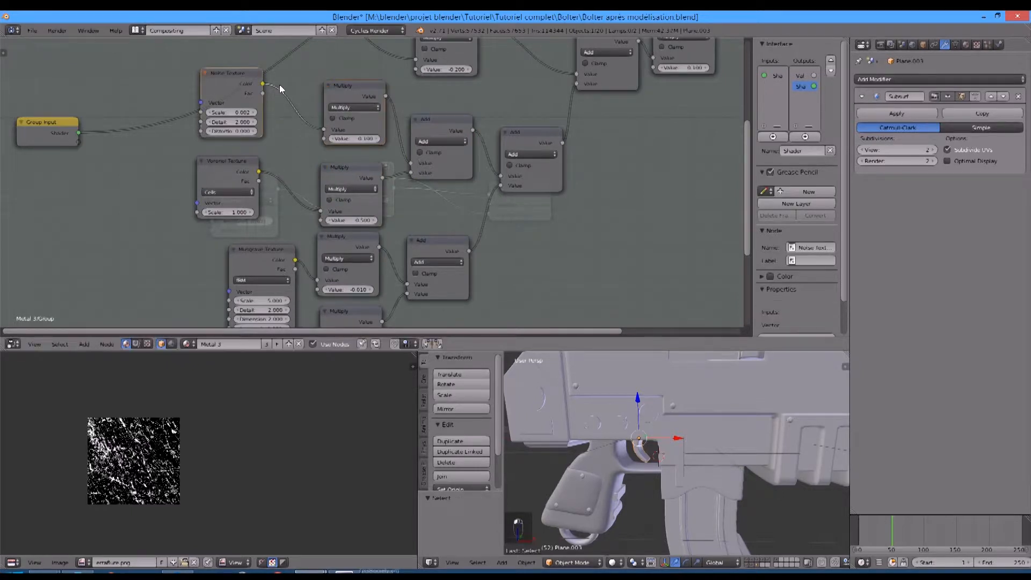
left_click_drag(233, 78, 263, 77)
left_click_drag(217, 164, 249, 174)
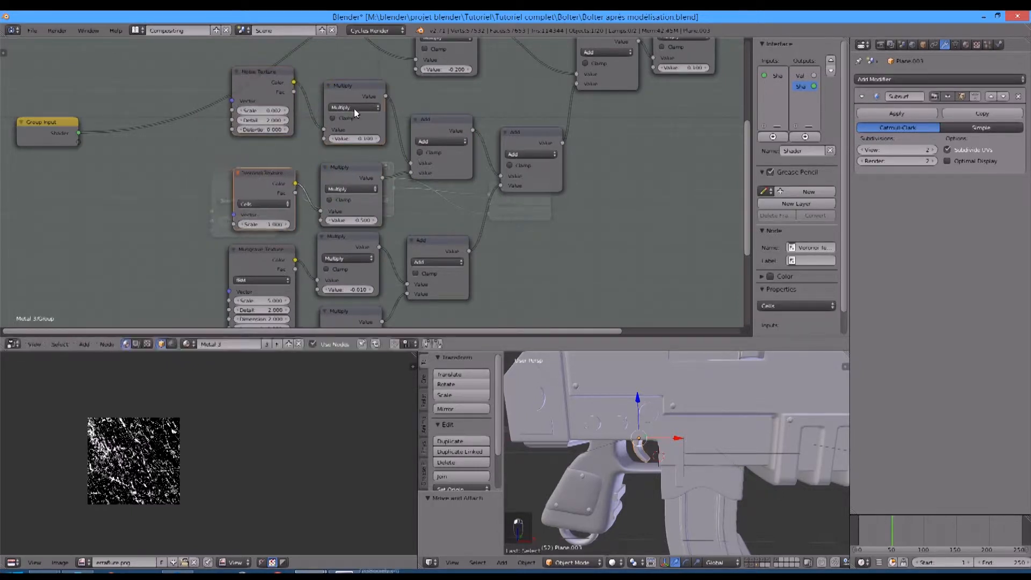
middle_click_drag(424, 45, 331, 207)
middle_click_drag(595, 149, 606, 176)
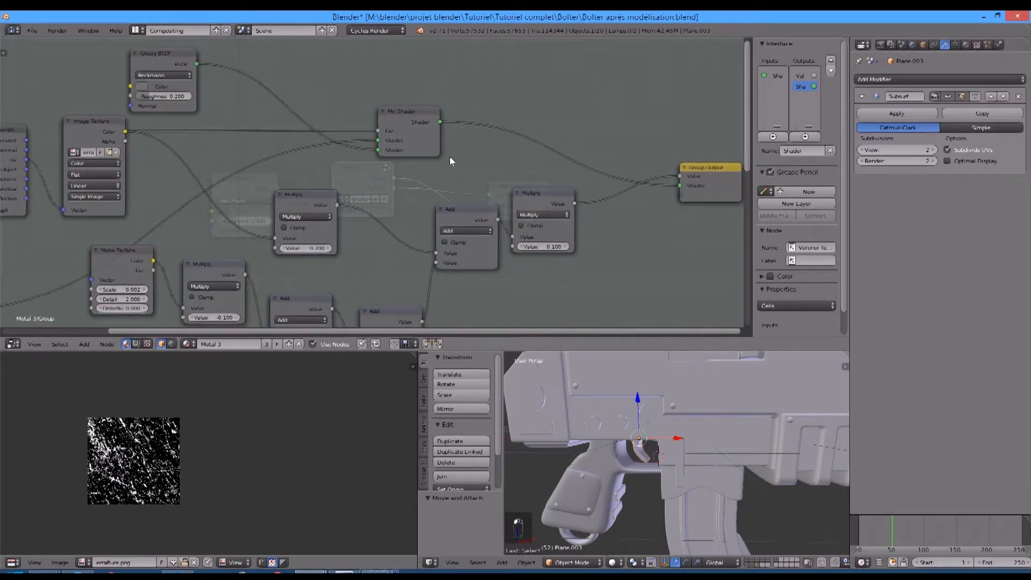
key("Tab")
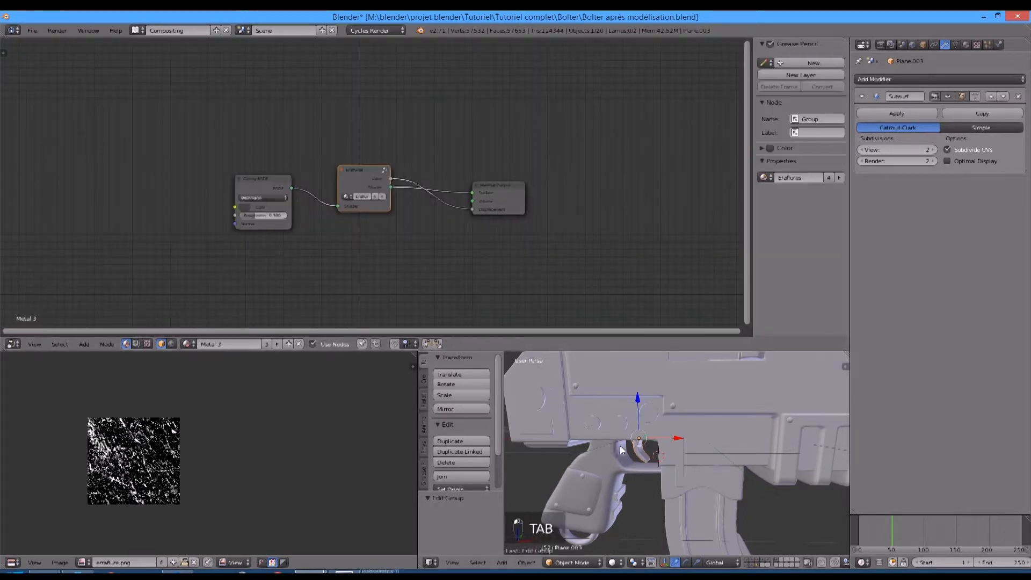
Step: Try to scale the trigger's existing UV layout in Edit Mode
key("Tab")
key("s")
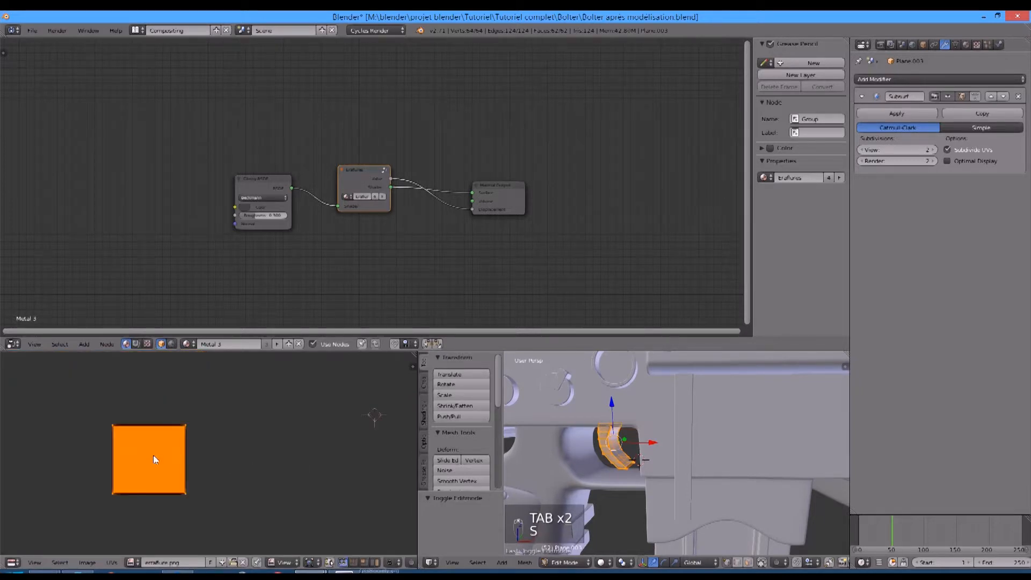
key("z")
key("Tab")
scroll(316, 436, "down", 2)
Step: Remap the trigger's whole mesh with Cube Projection at cube size 1.000 and return to Object Mode
key("Tab")
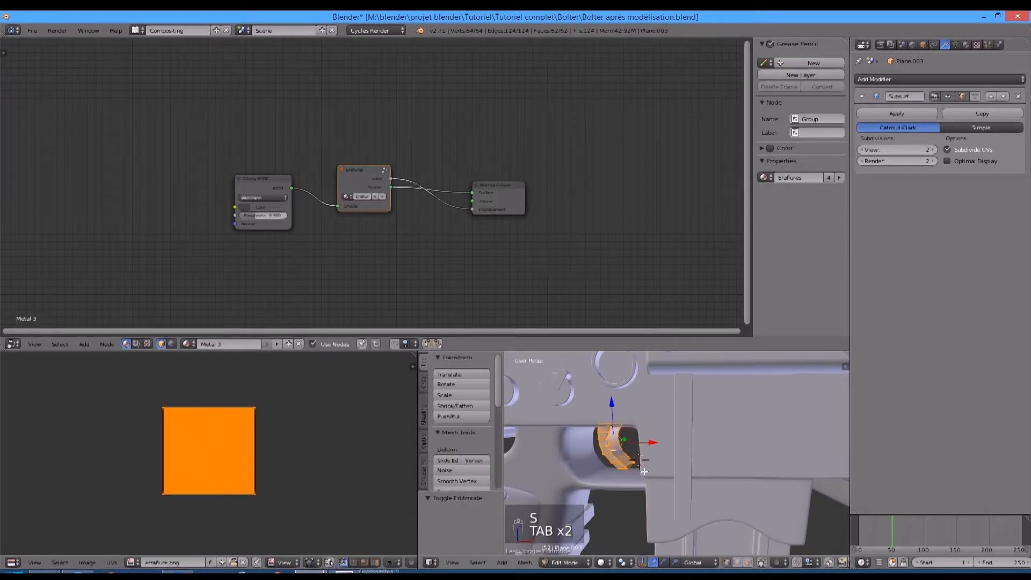
key("u")
left_click(613, 489)
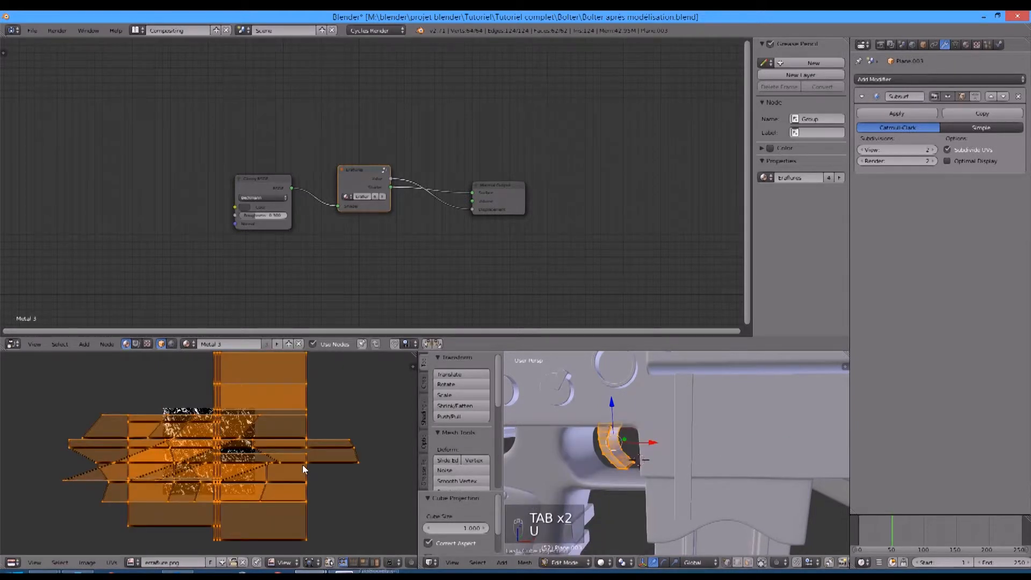
key("s")
scroll(323, 456, "down", 2)
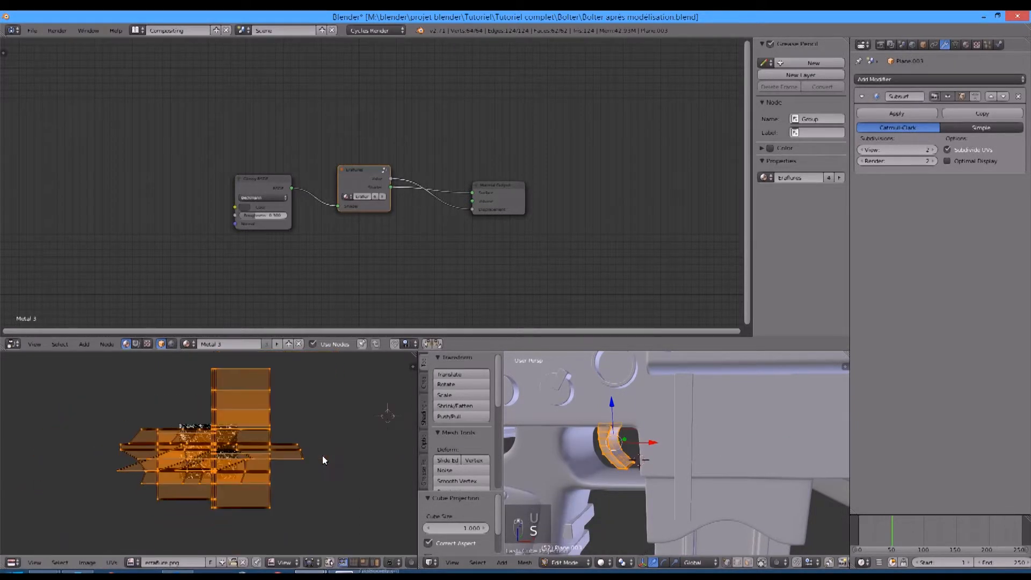
scroll(647, 450, "down", 2)
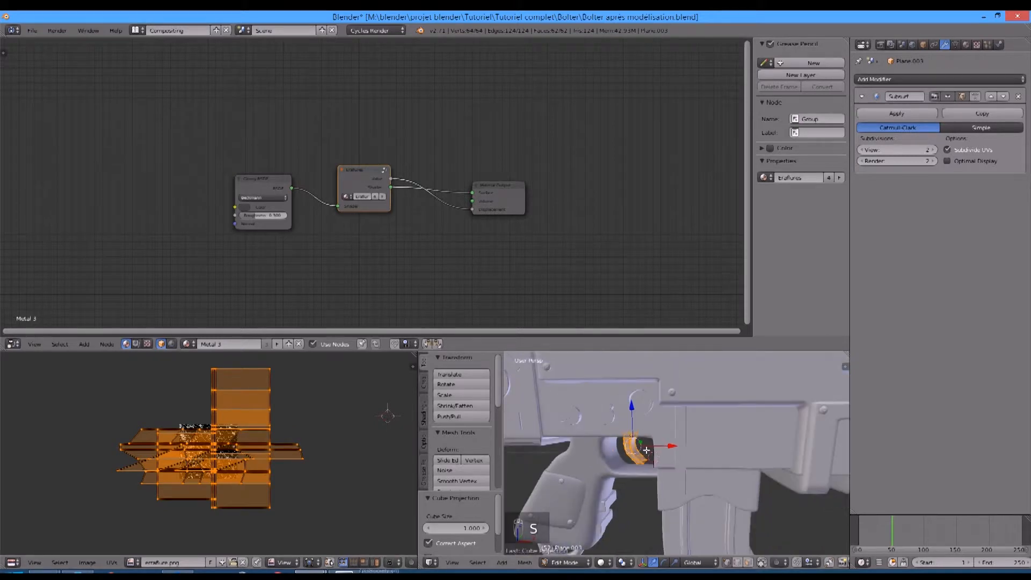
scroll(646, 450, "down", 1)
key("Tab")
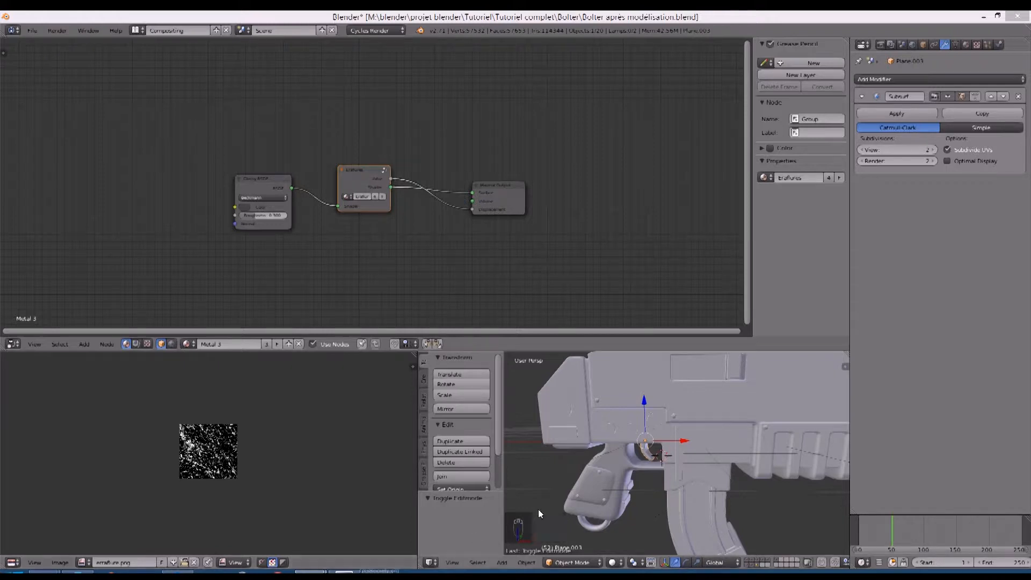
Step: Create a new node material for the pistol grip handle and name it Poignée
right_click(613, 465)
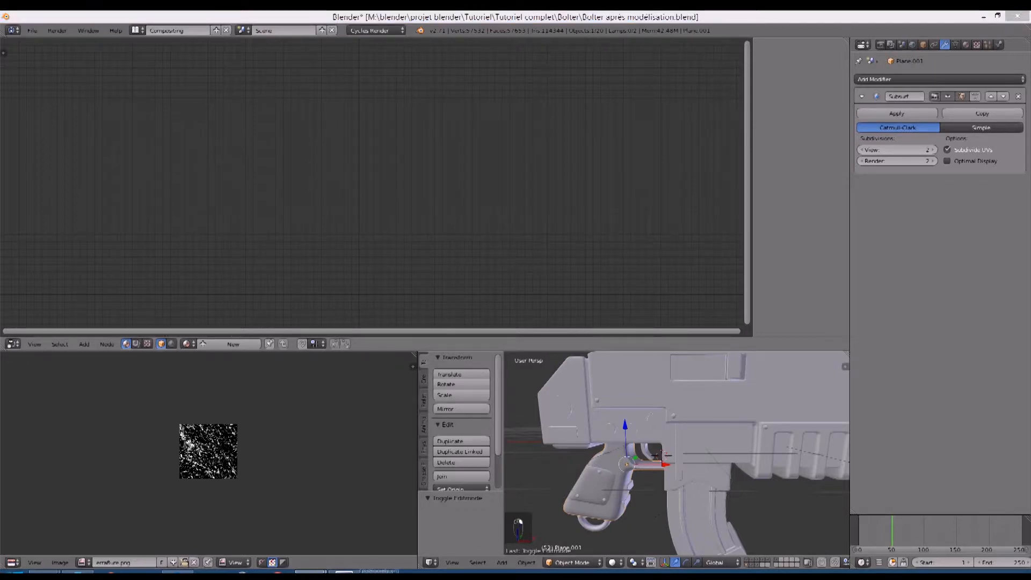
left_click(366, 317)
left_click(236, 344)
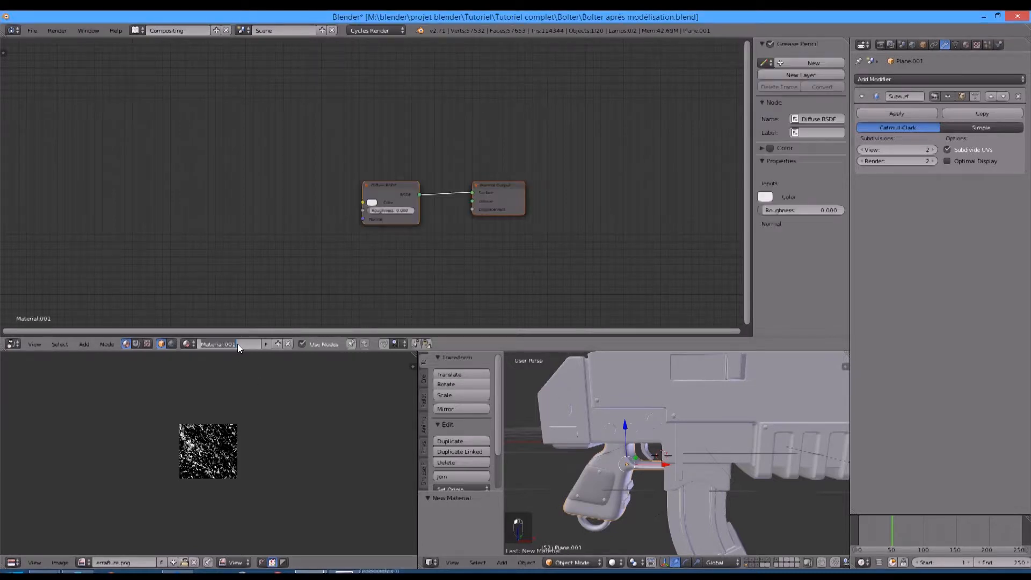
type("no")
key("Return")
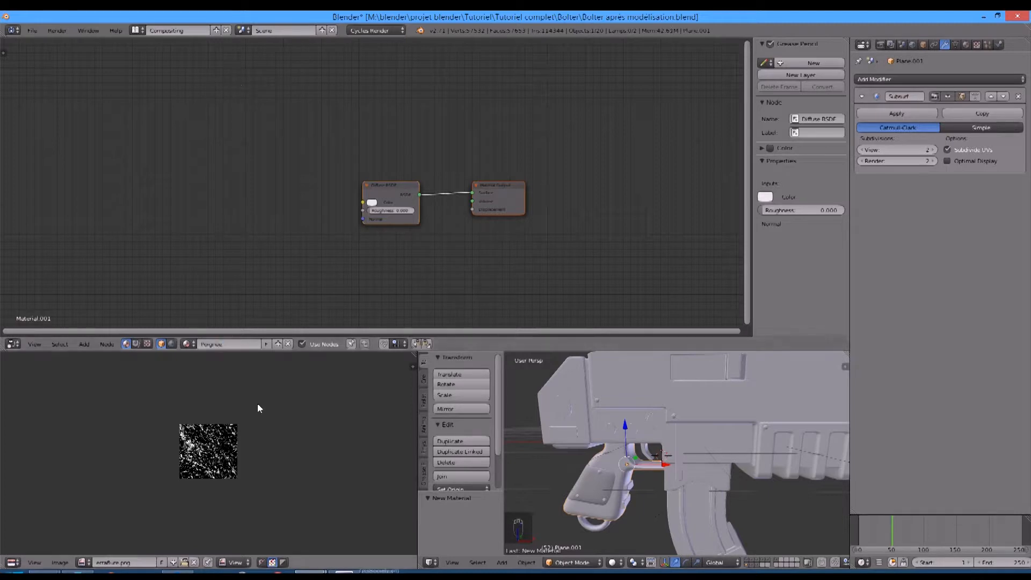
Step: Replace the Diffuse BSDF with a Glossy BSDF at roughness 0.300 and connect it to the Material Output's Surface input
left_click(395, 180)
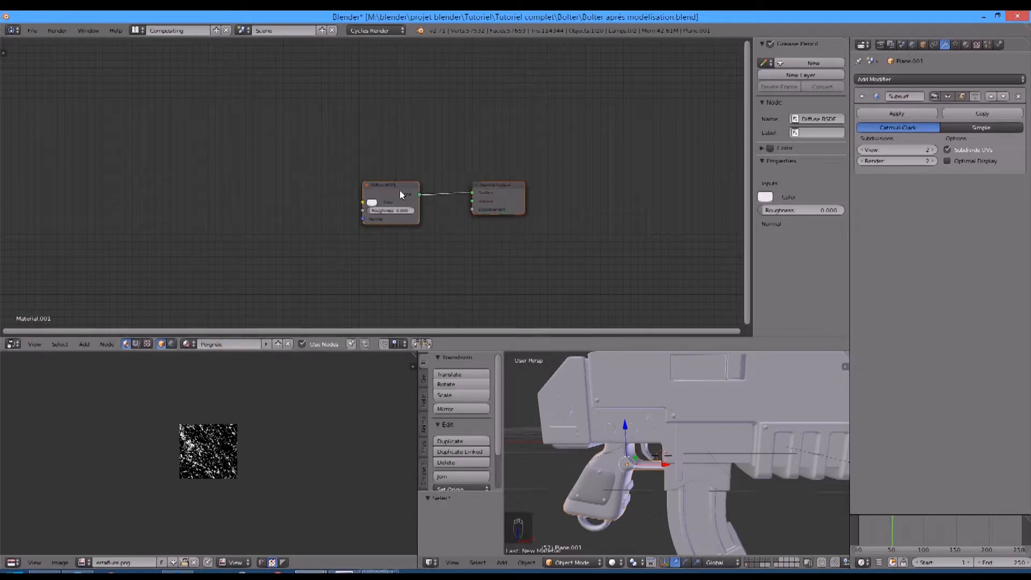
key("x")
key("shift+a")
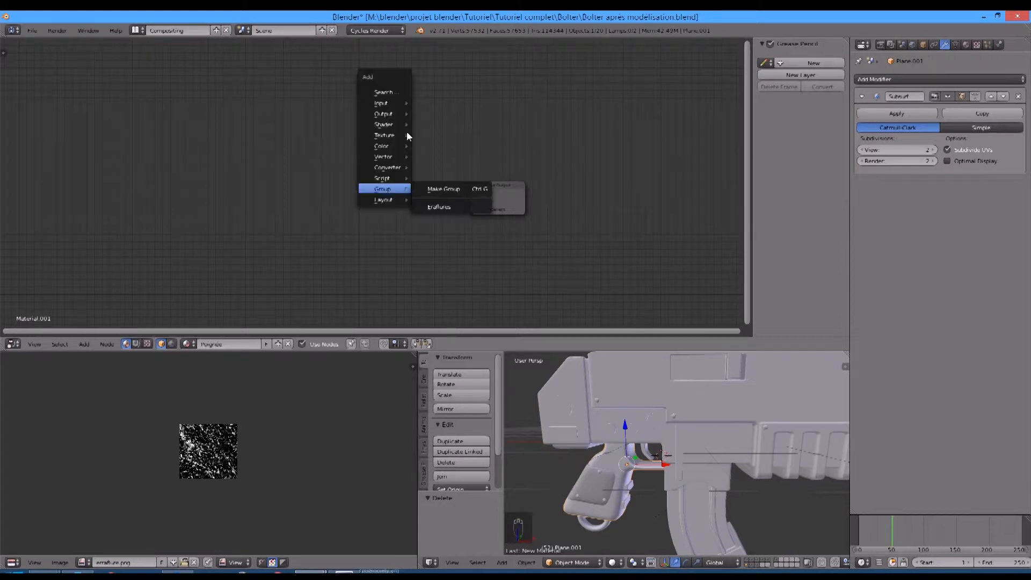
mouse_move(400, 125)
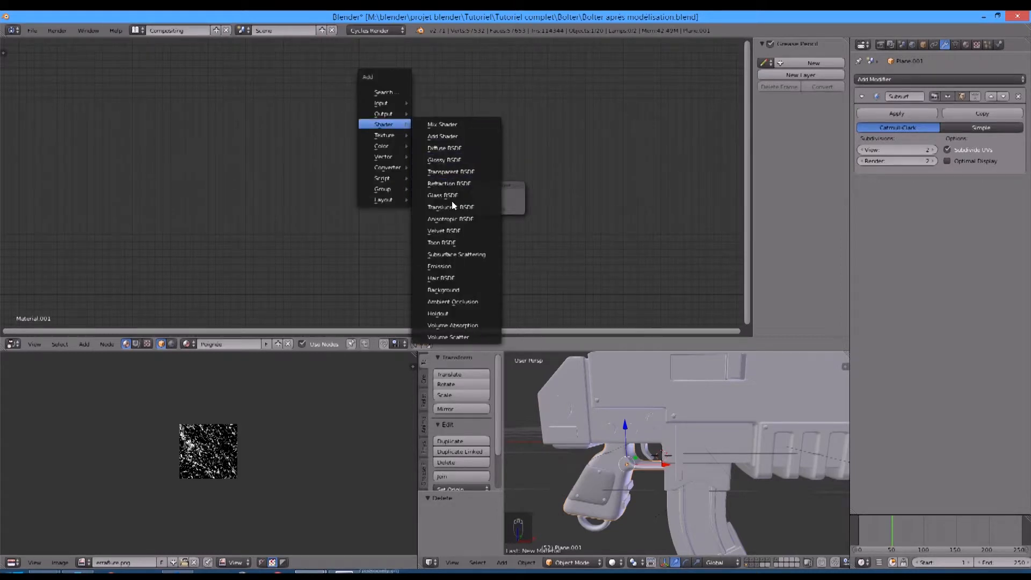
left_click(462, 160)
left_click(248, 156)
scroll(247, 161, "up", 3)
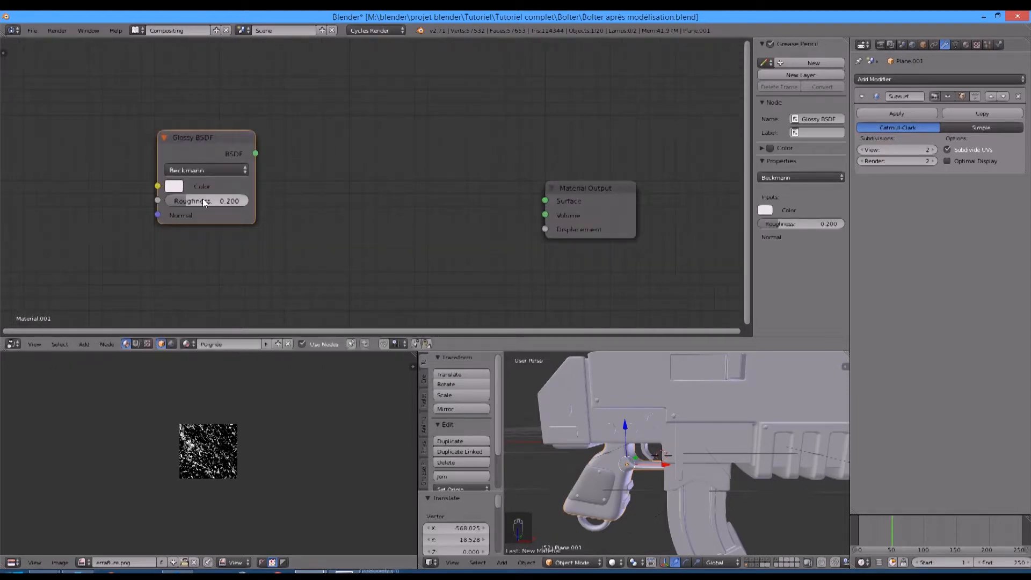
scroll(204, 199, "up", 1, "ctrl")
scroll(310, 296, "up", 1)
left_click_drag(236, 149, 575, 204)
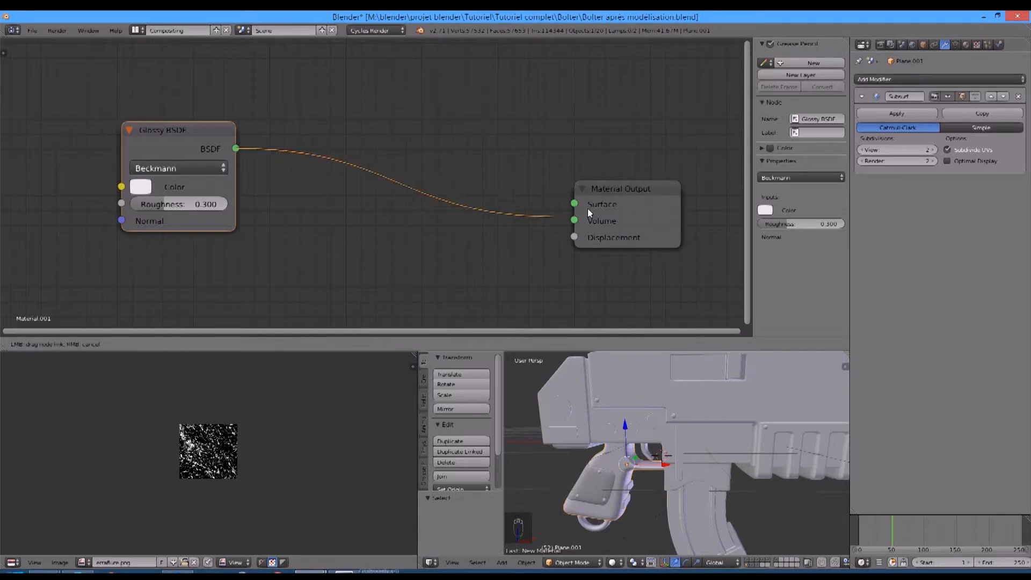
left_click_drag(212, 148, 374, 192)
Step: Preview the gun in Rendered shading and examine the glossy reflection on the handle's trigger guard
scroll(627, 481, "up", 3)
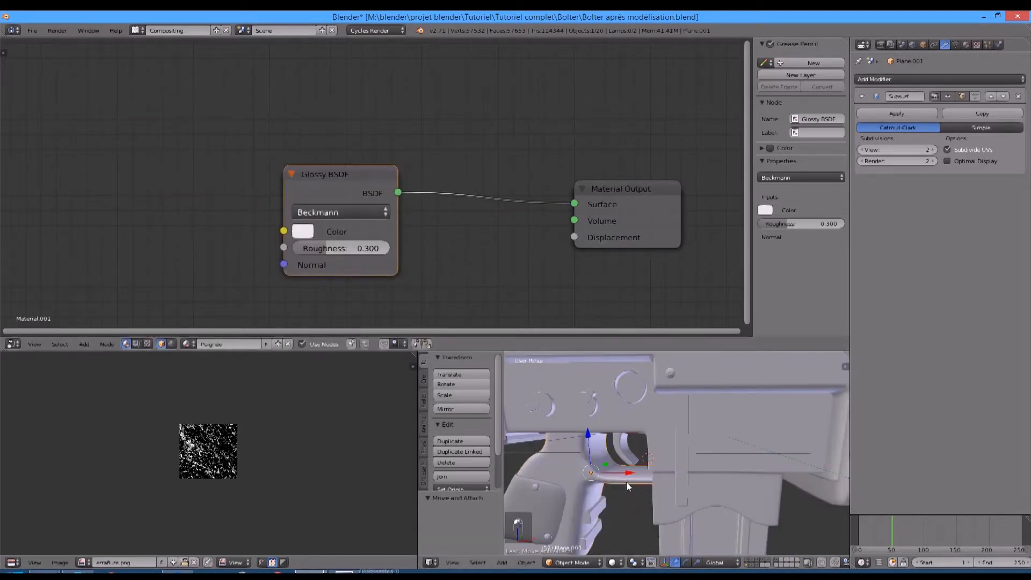
left_click(613, 562)
left_click(645, 491)
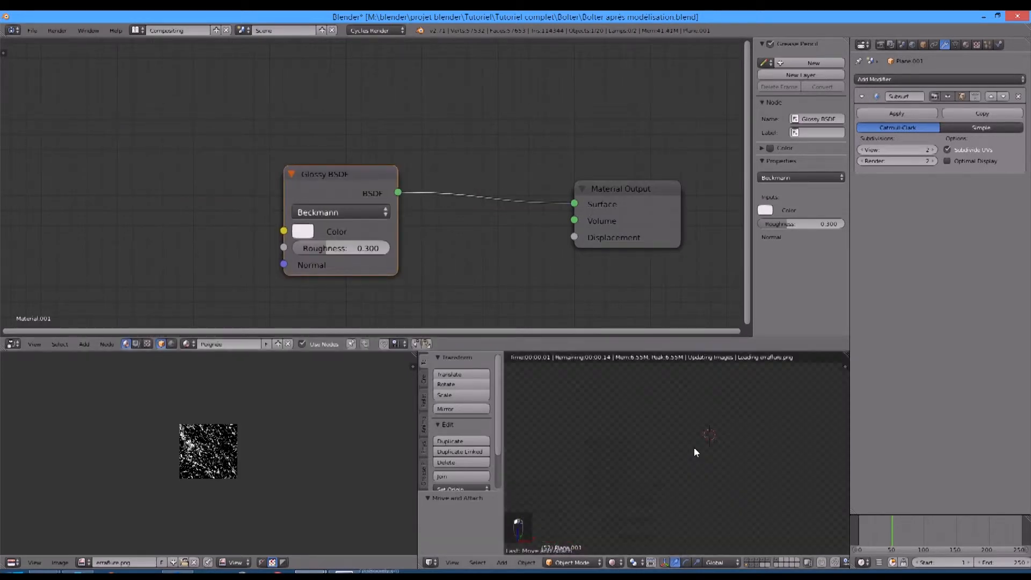
scroll(694, 444, "down", 3)
middle_click_drag(730, 445, 529, 459)
scroll(612, 450, "down", 8)
scroll(669, 462, "up", 12)
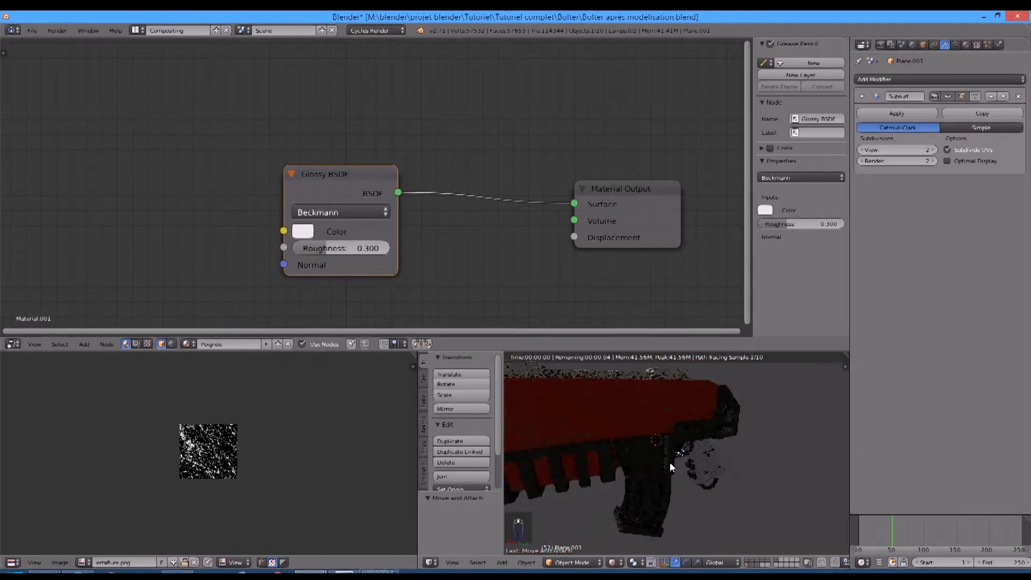
scroll(681, 459, "up", 1)
scroll(686, 462, "up", 2)
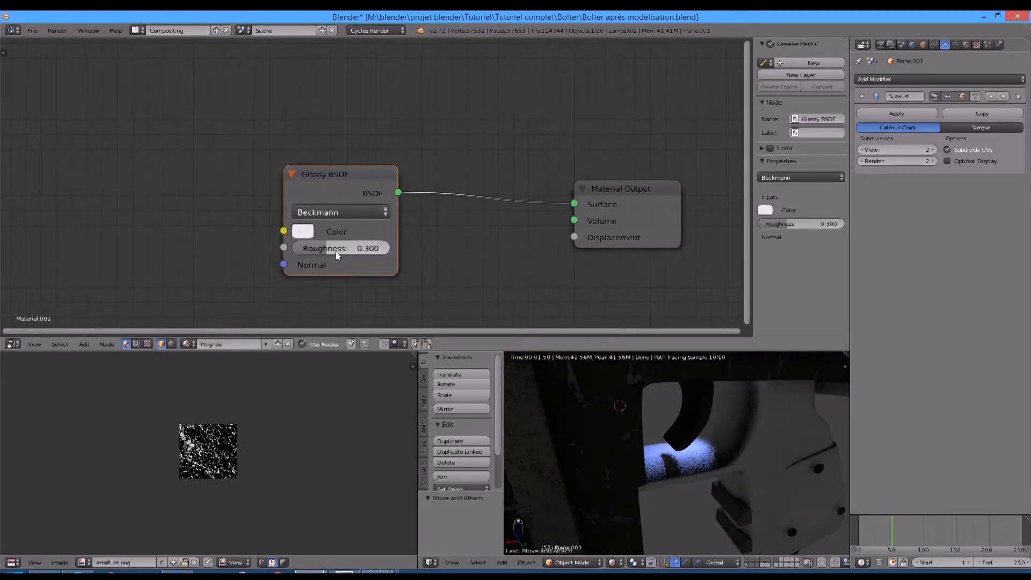
Step: Lower the Glossy BSDF roughness to 0.000 and inspect the trigger guard in the rendered view
left_click_drag(336, 250, 182, 279)
scroll(742, 439, "down", 2)
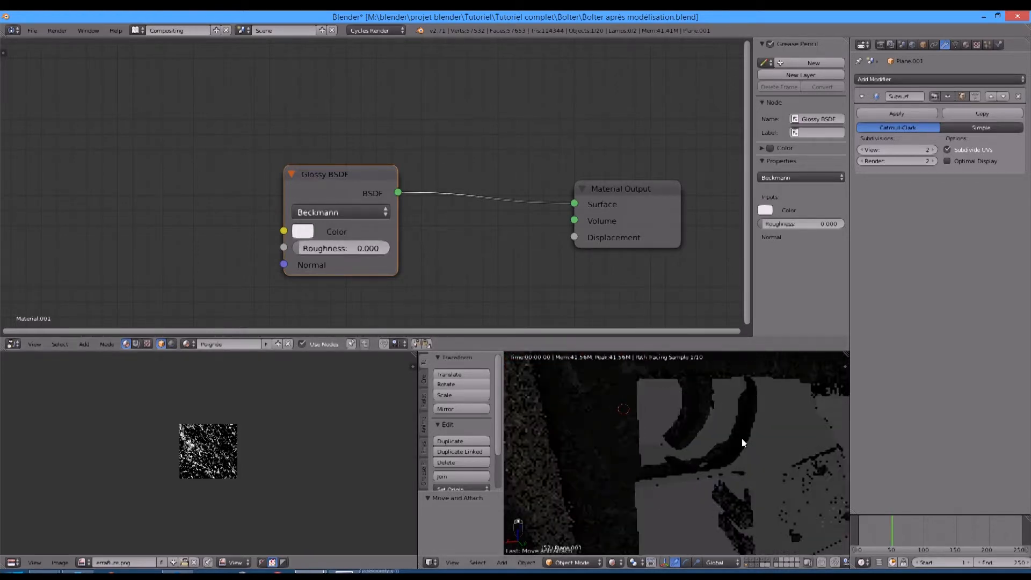
middle_click_drag(729, 424, 665, 447)
Step: Set the Glossy BSDF roughness to 1.000 and inspect the trigger guard's diffuse-looking reflection
left_click(334, 248)
type("1")
key("Return")
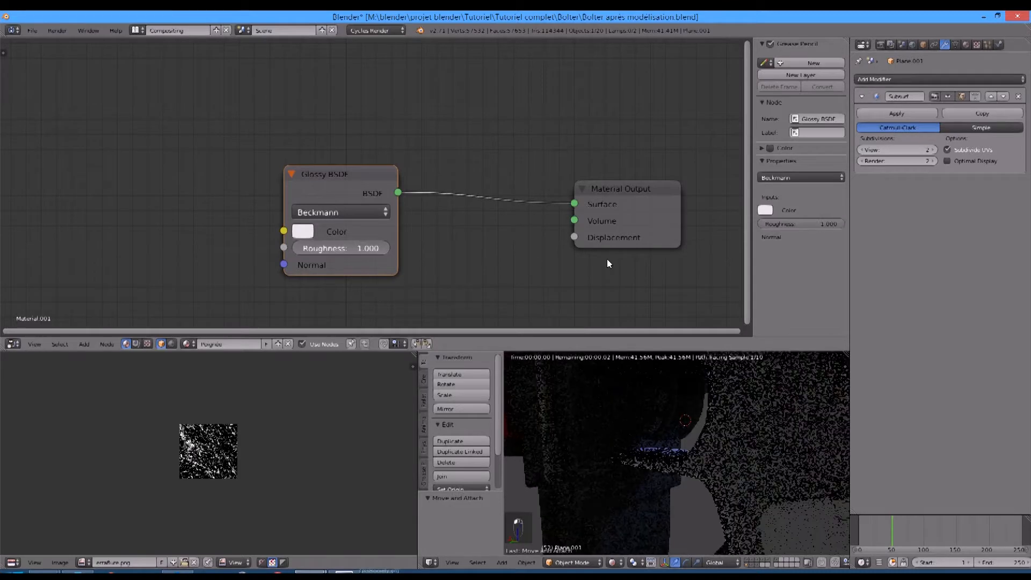
middle_click_drag(605, 458, 668, 475)
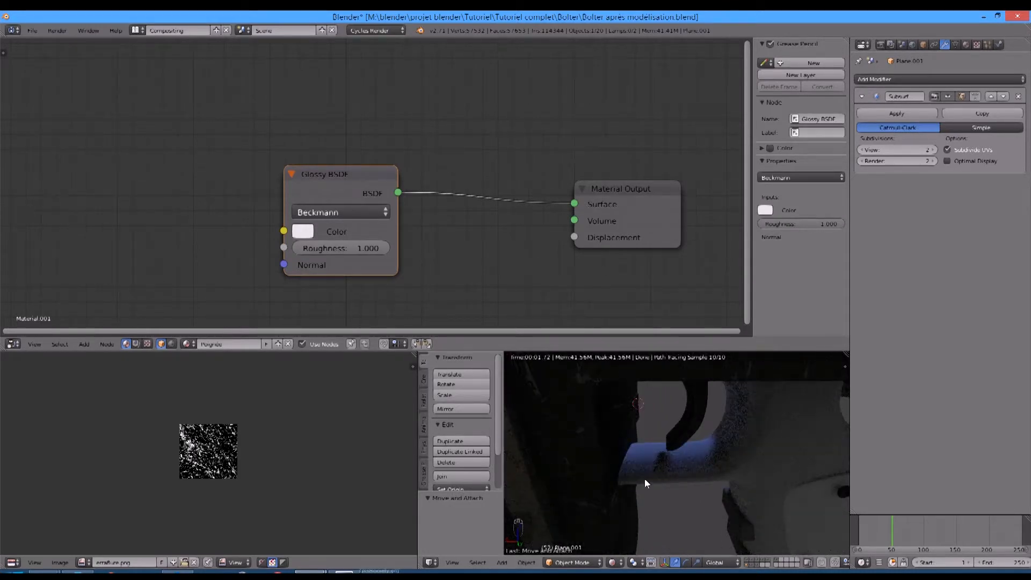
Step: Set the Glossy BSDF roughness to 0.3 and move the node farther from the Material Output
left_click_drag(356, 250, 321, 247)
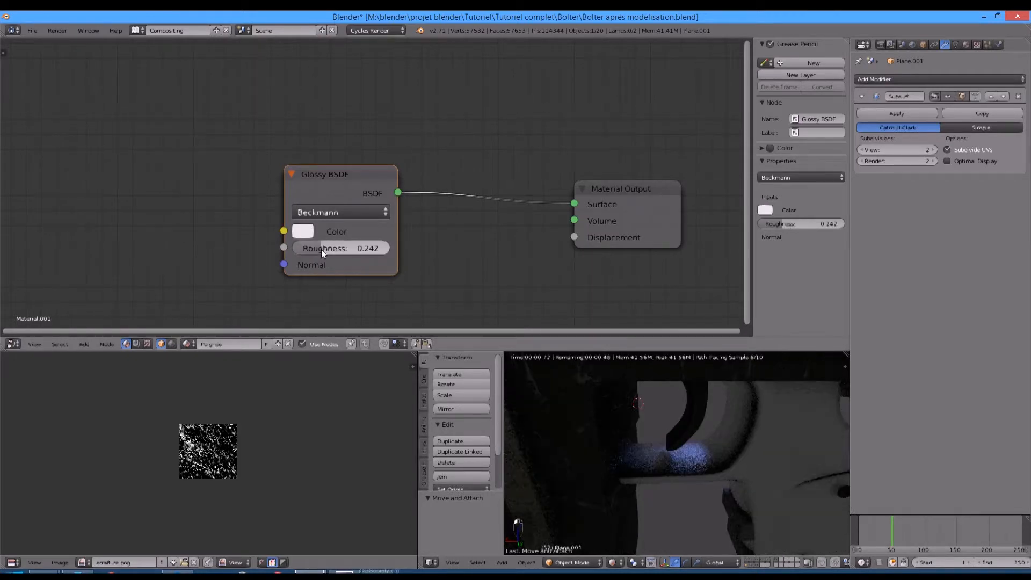
left_click(322, 248)
type("0.3")
key("Return")
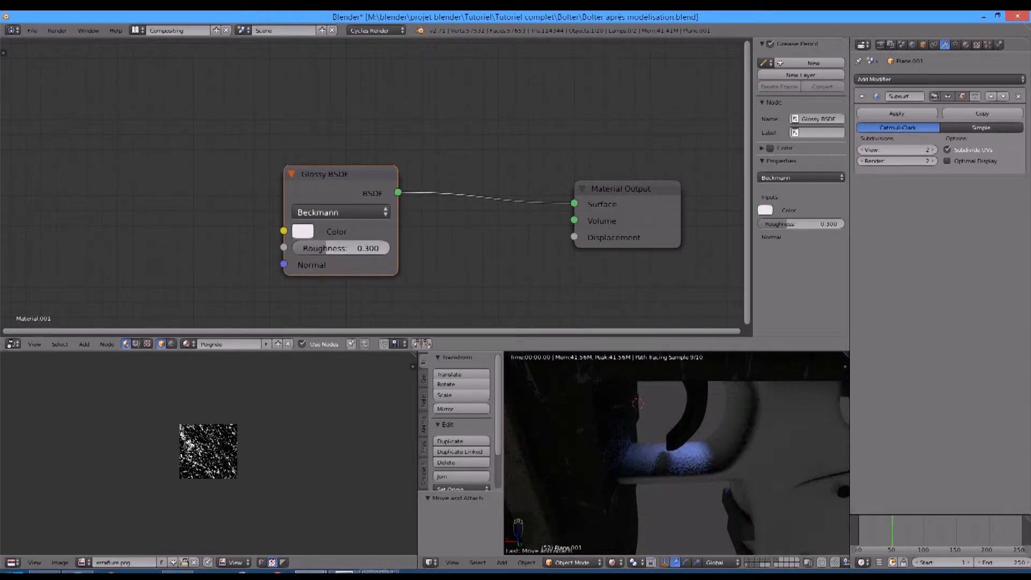
left_click_drag(425, 245, 335, 210)
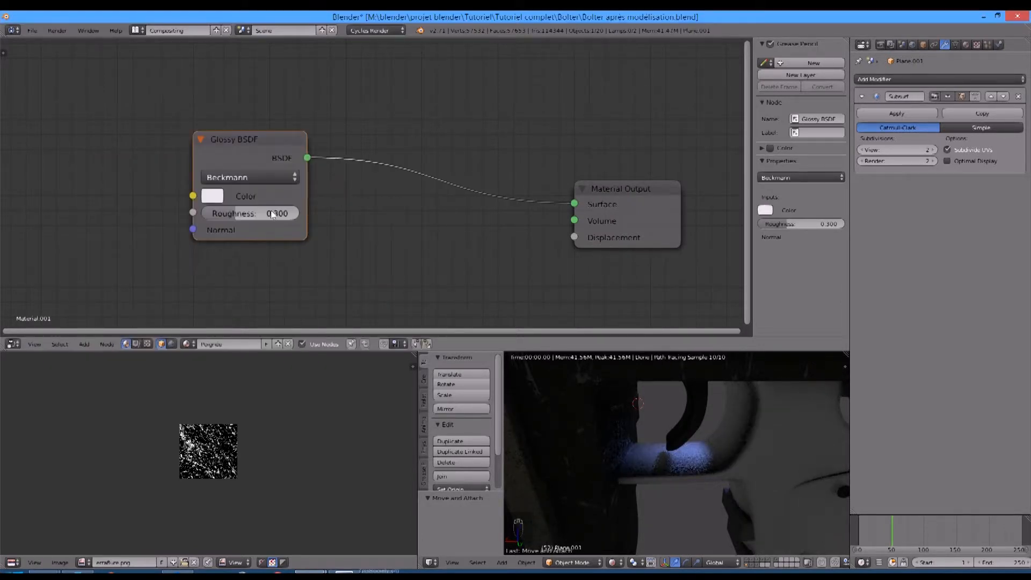
Step: Assign the existing Metal 3 material to the handle in place of Poignée
left_click(185, 344)
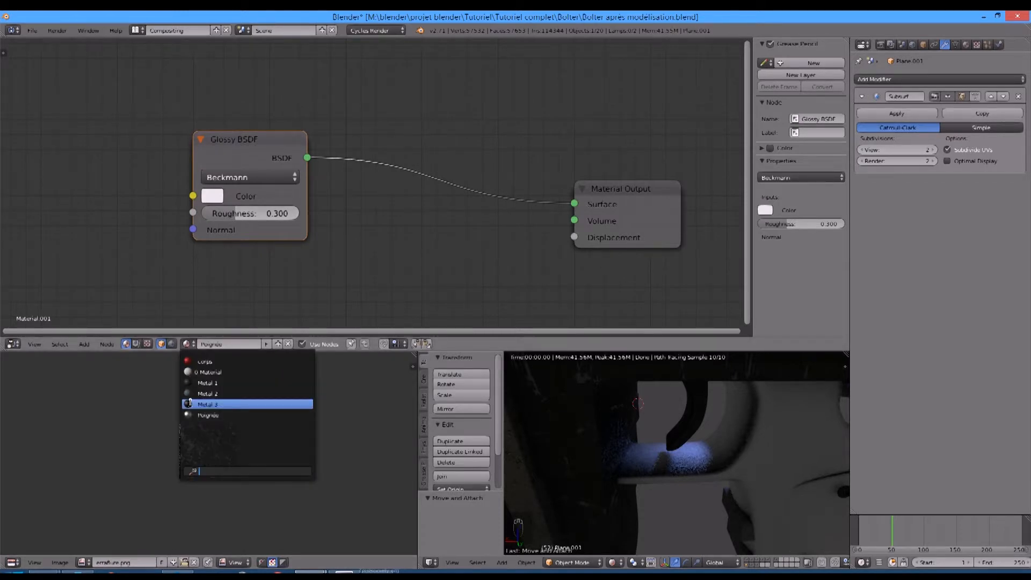
left_click(192, 404)
left_click(122, 235)
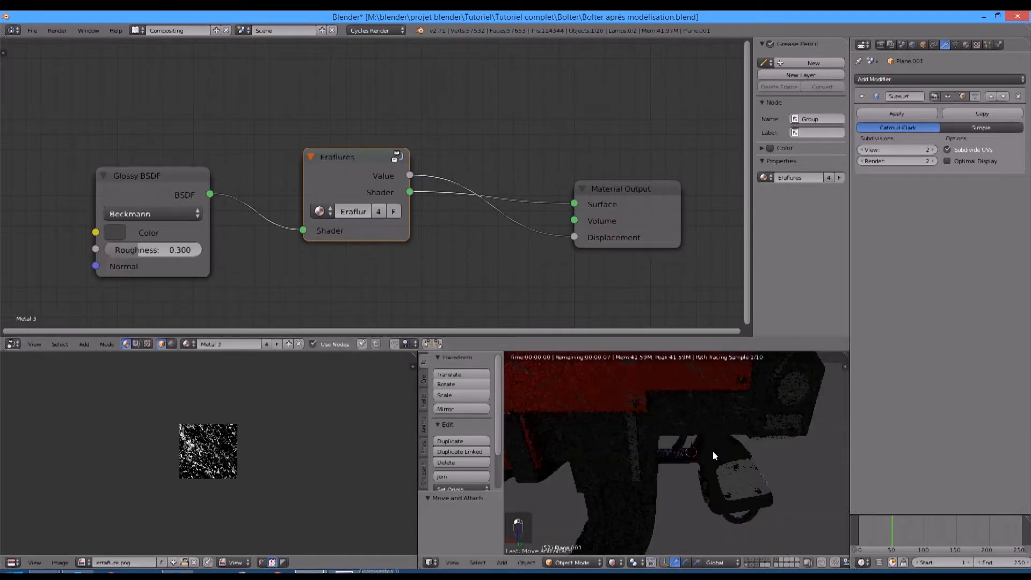
Step: Select the handle's whole mesh in Edit Mode and unwrap it with Cube Projection
key("Tab")
key("a")
key("a")
key("z")
key("z")
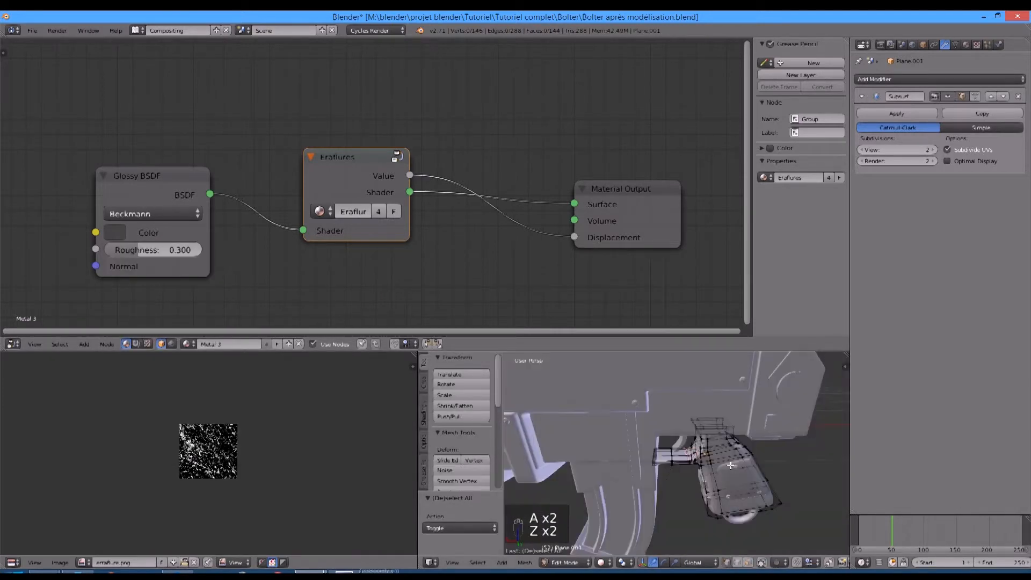
key("a")
key("u")
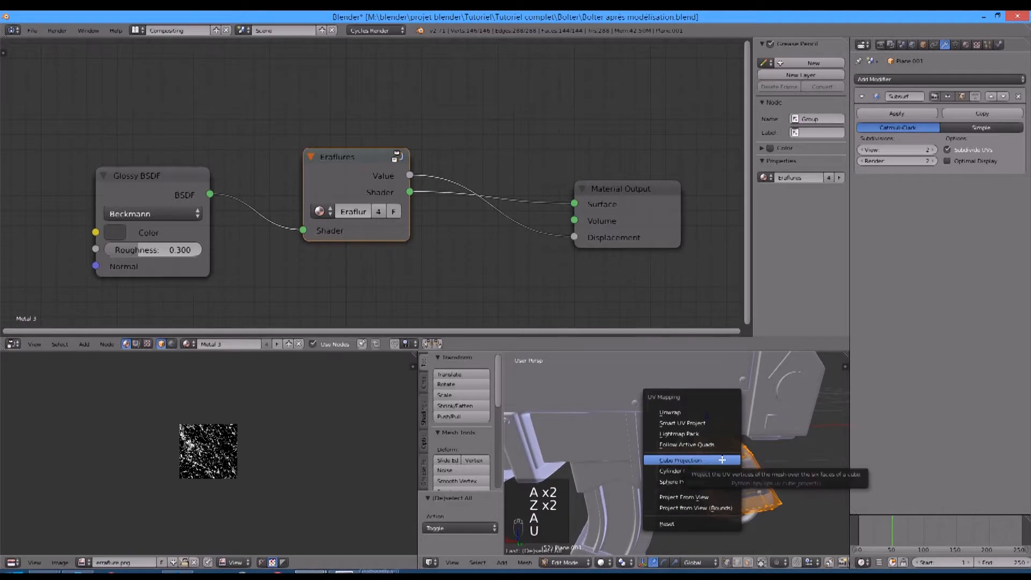
left_click(720, 459)
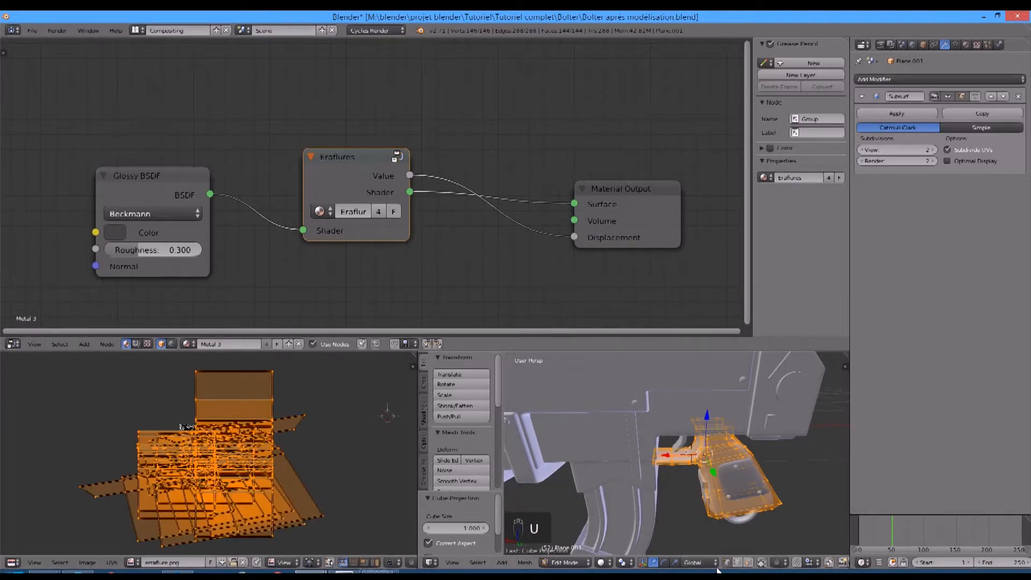
Step: Check the scratched handle in Rendered shading, restore Solid shading and return to Object Mode
left_click(602, 562)
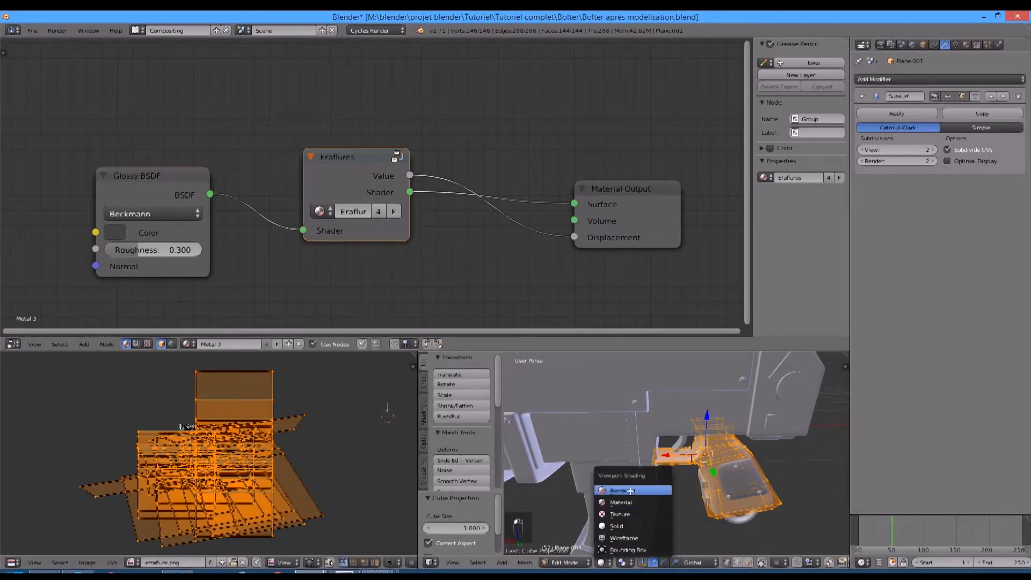
left_click(623, 473)
middle_click_drag(690, 467, 766, 448)
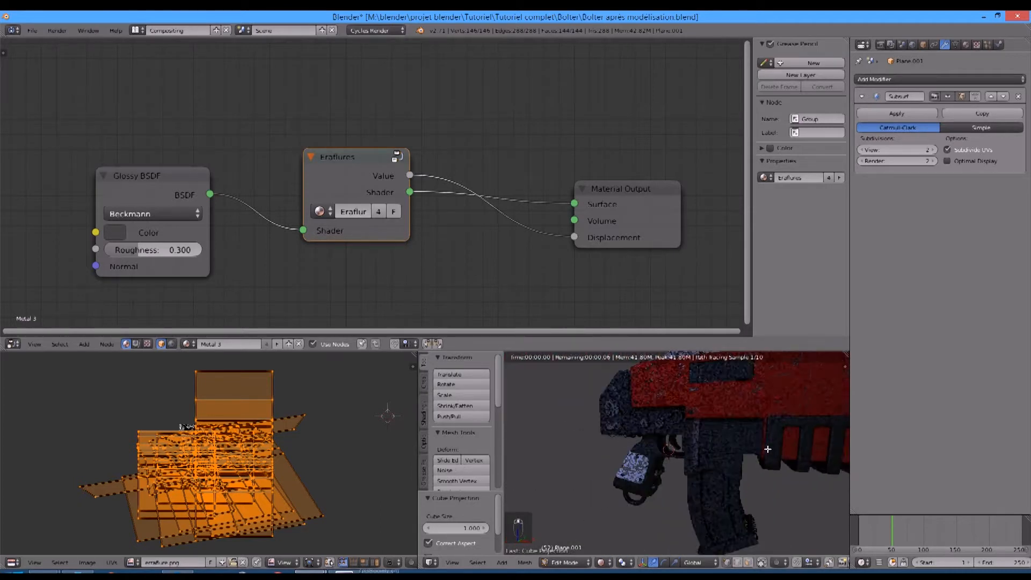
scroll(766, 448, "down", 5)
key("z")
key("z")
key("z")
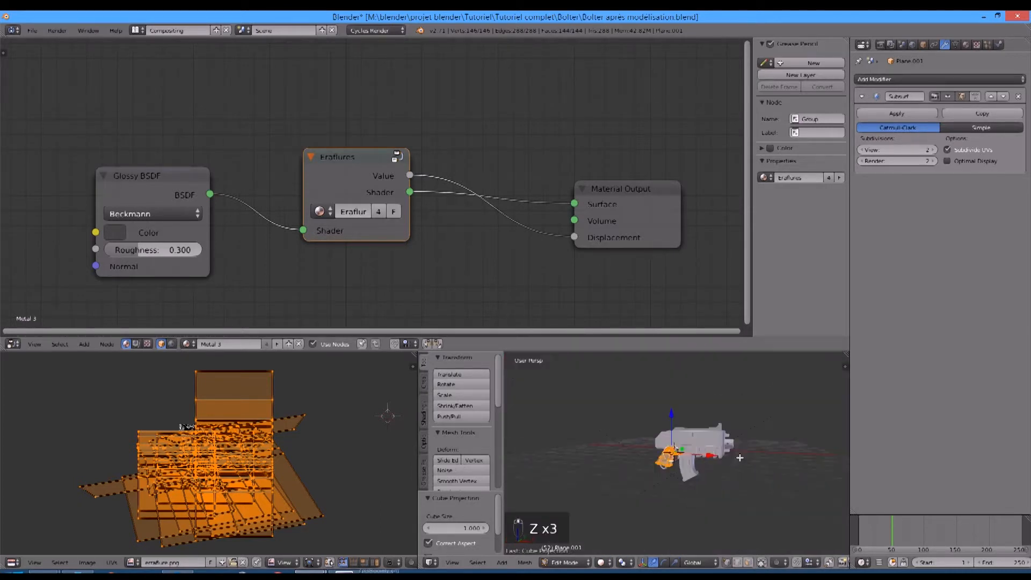
key("Tab")
Step: Rotate the blue sun lamp about 47° in the top view and move it to about X -12.4, Y -3.8
right_click(567, 471)
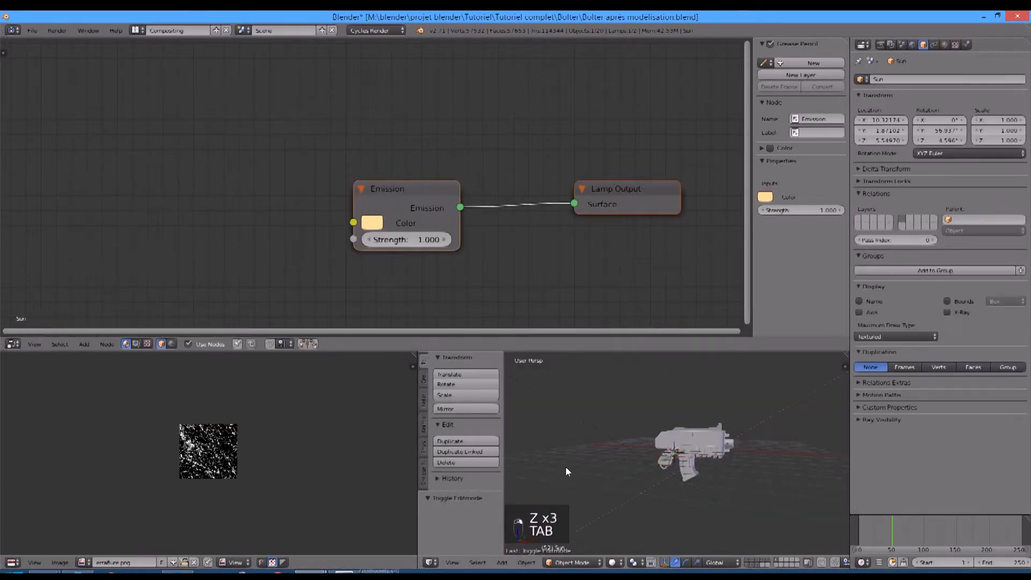
right_click(582, 425, "shift")
key("KP_7")
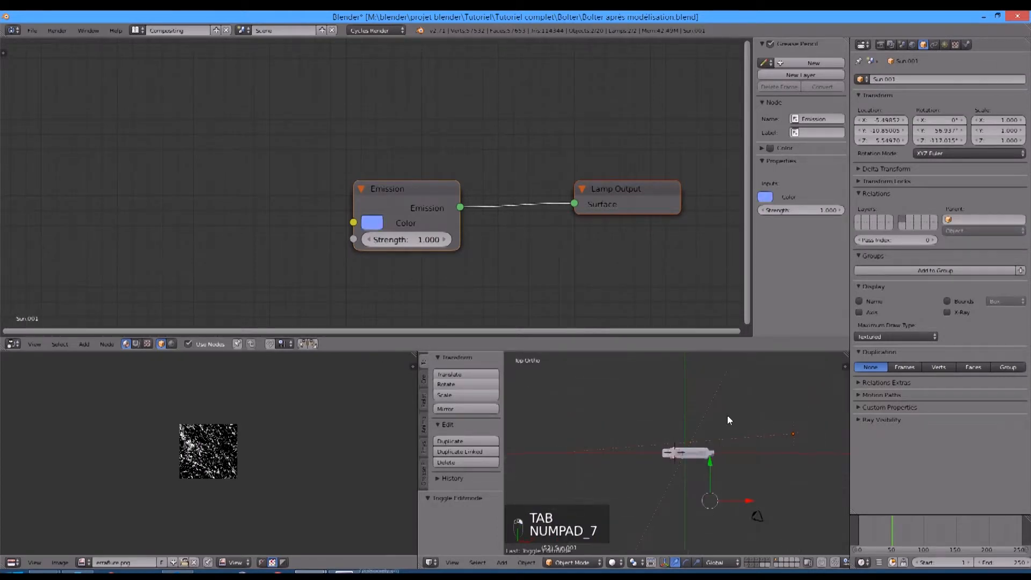
key("r")
left_click(759, 487)
key("g")
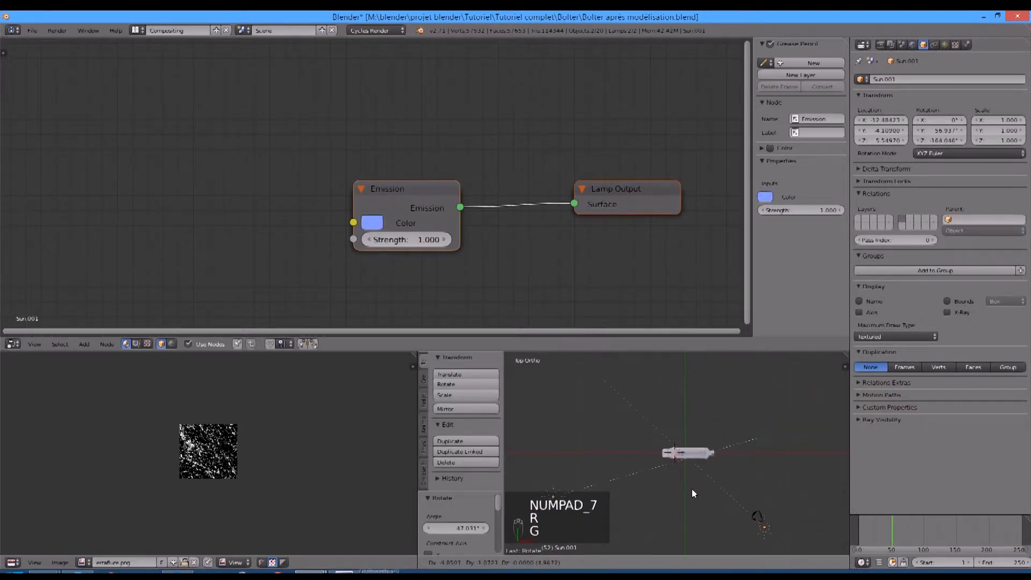
left_click(690, 491)
Step: Switch the viewport to Rendered shading and check the handle area under the repositioned lamp
scroll(682, 500, "up", 3)
middle_click_drag(682, 500, 704, 517)
scroll(704, 517, "up", 3)
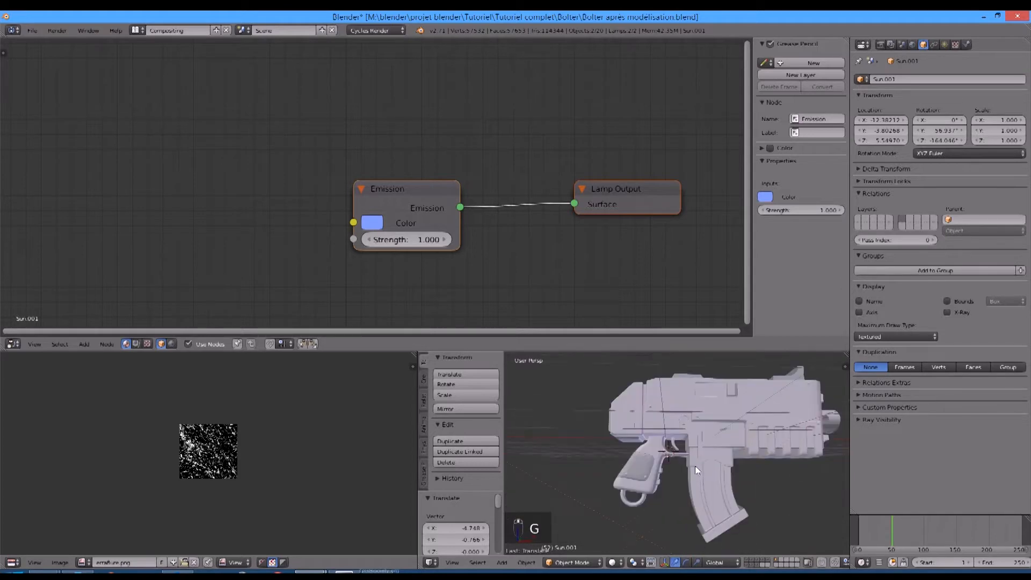
left_click(612, 562)
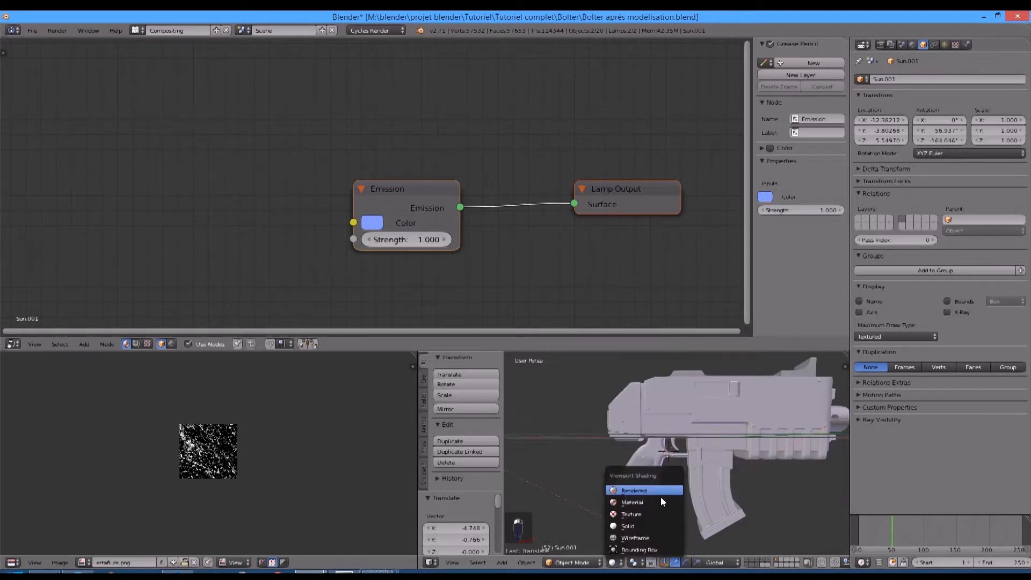
left_click(643, 491)
scroll(692, 481, "up", 3)
scroll(691, 472, "up", 2)
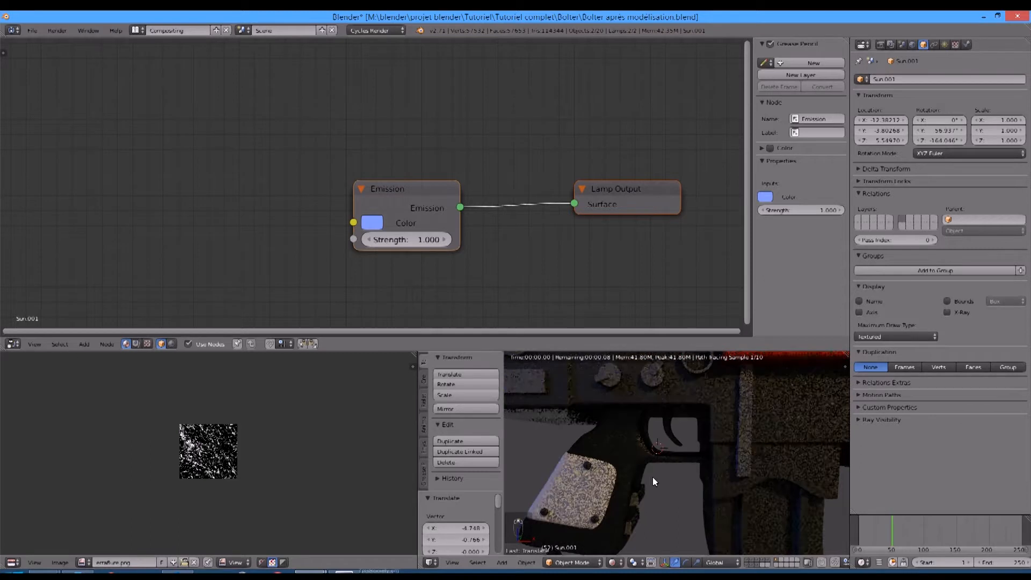
Step: Try a lighter grey for the Glossy BSDF color of the handle's Metal 3 material, and undo the color change
right_click(631, 452)
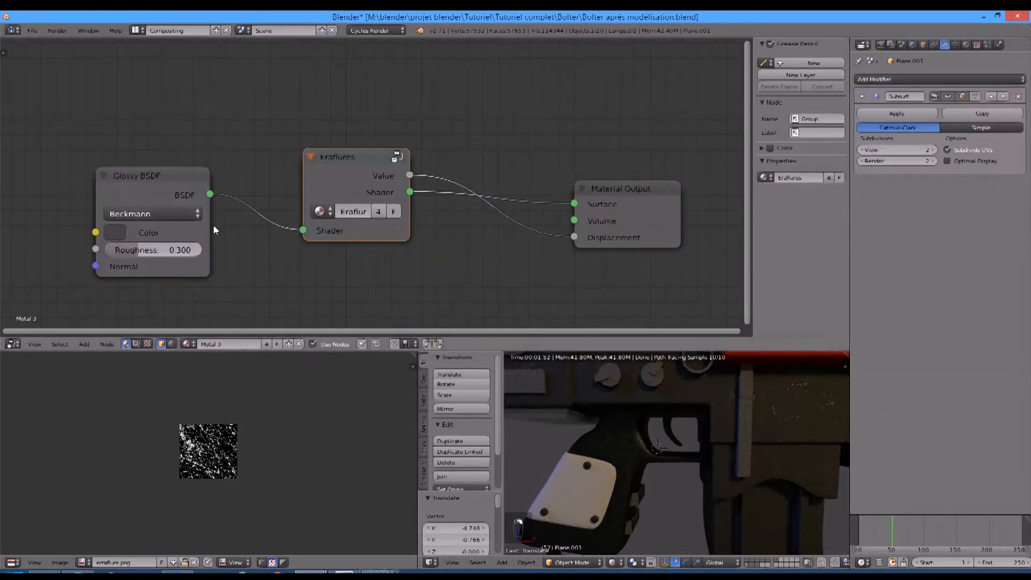
left_click(115, 233)
scroll(144, 324, "up", 2)
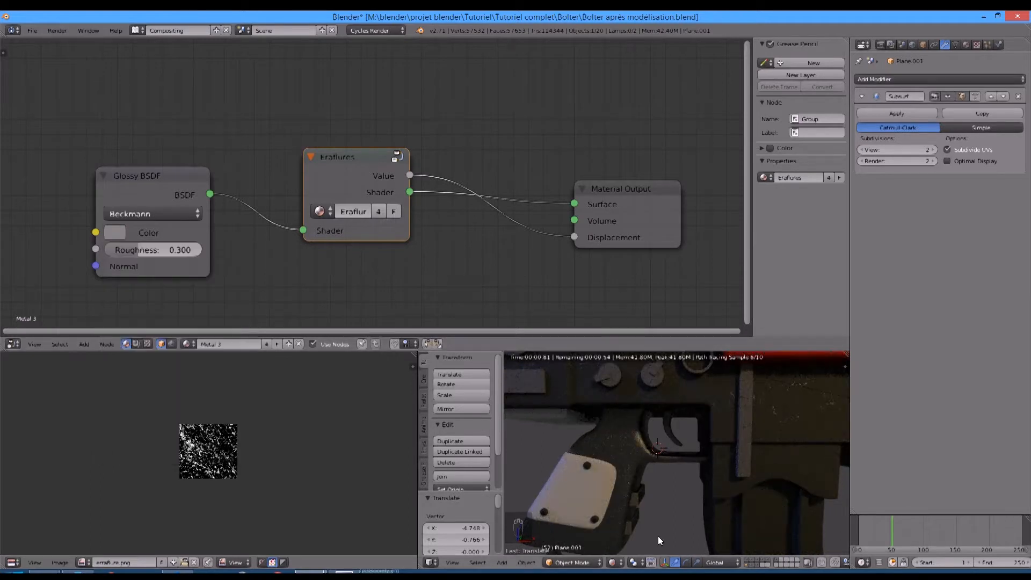
scroll(665, 505, "down", 3)
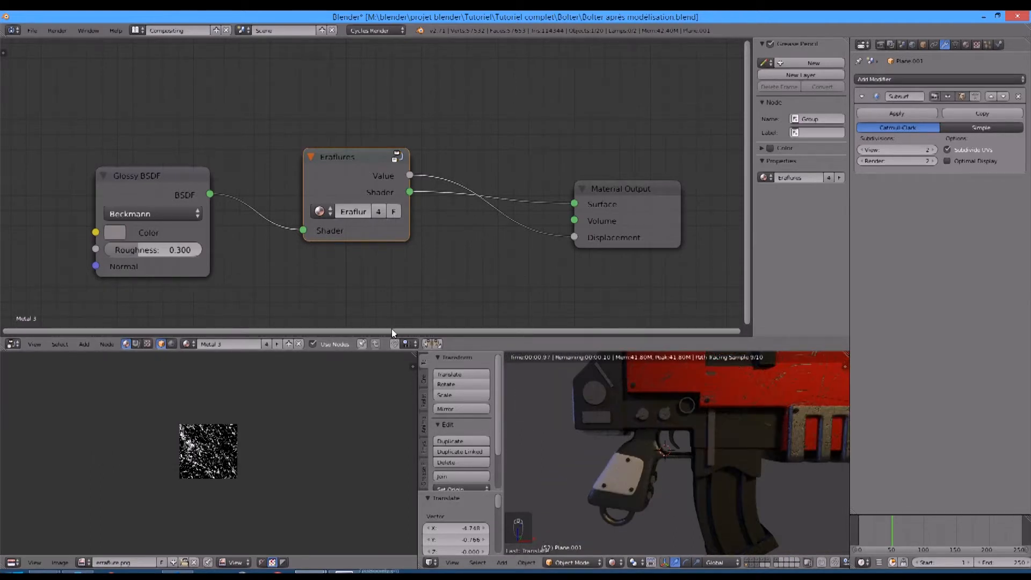
key("ctrl+z")
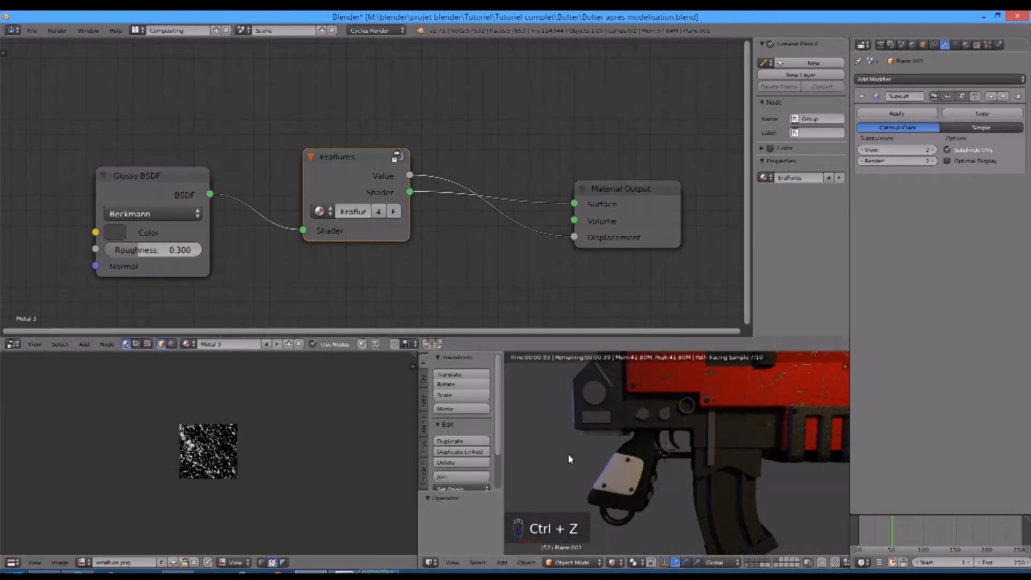
Step: Check the Glossy BSDF color of the body part's Metal 1 material and assign Metal 1 to the handle in place of Metal 3
right_click(766, 403)
right_click(758, 439)
middle_click_drag(338, 241, 472, 243)
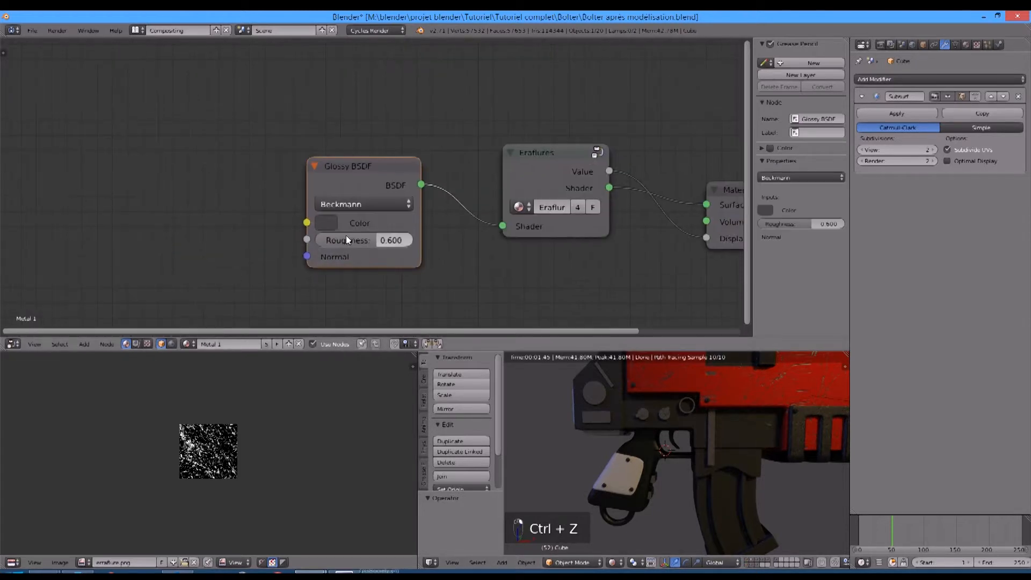
left_click(331, 223)
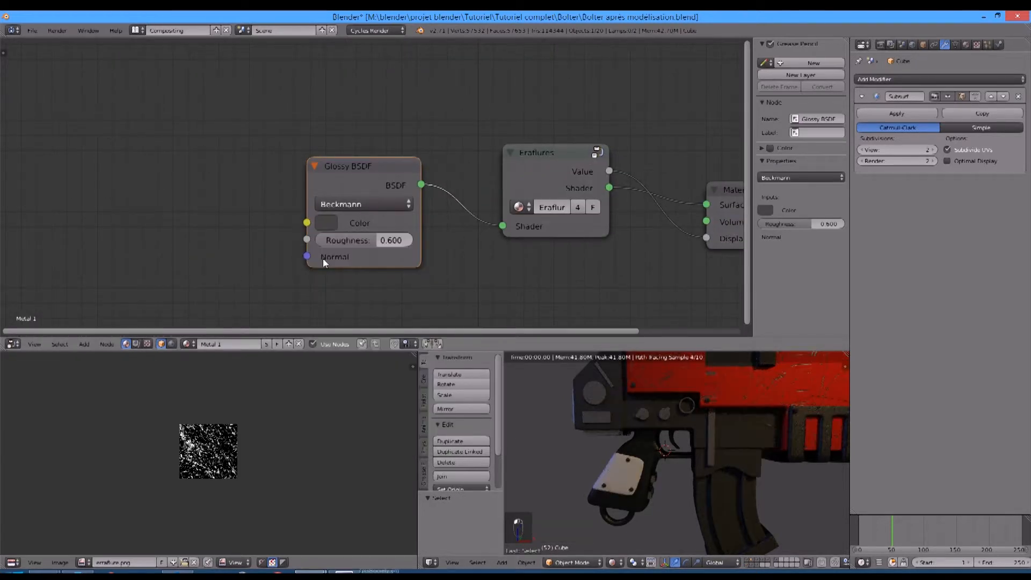
right_click(640, 437)
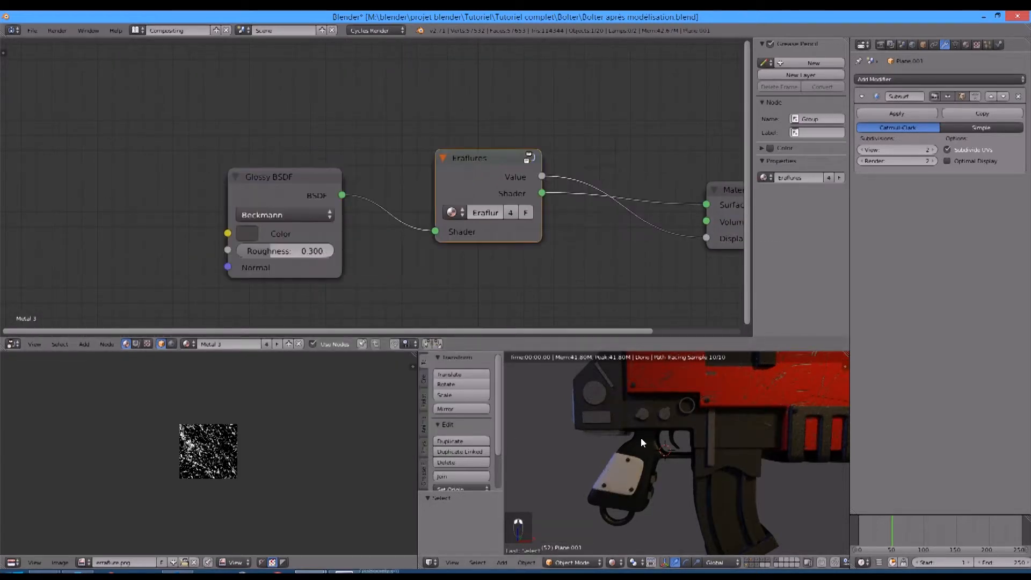
left_click(188, 344)
left_click(208, 382)
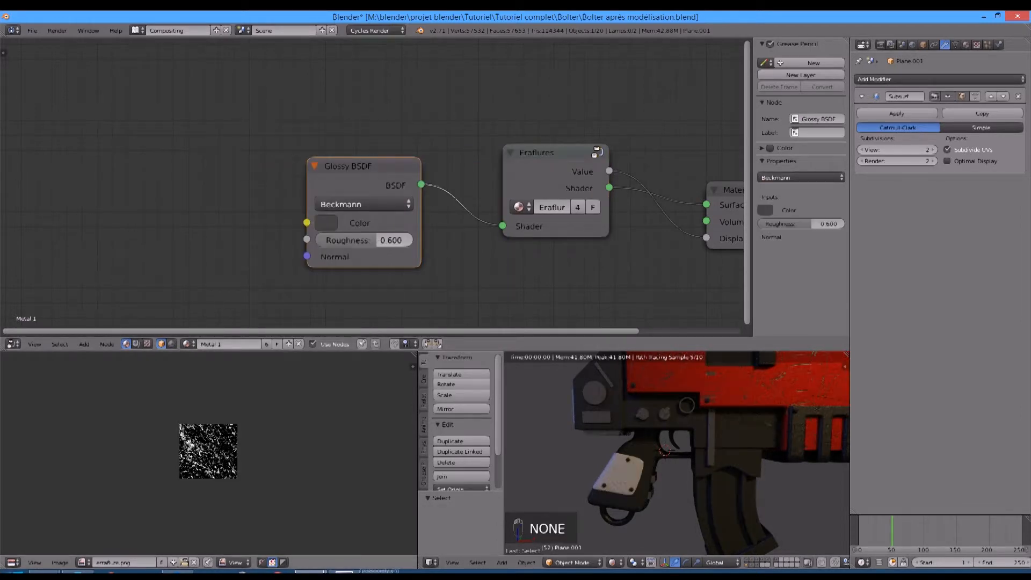
Step: Assign the existing corps material to the plate on the side of the handle
scroll(631, 440, "up", 3)
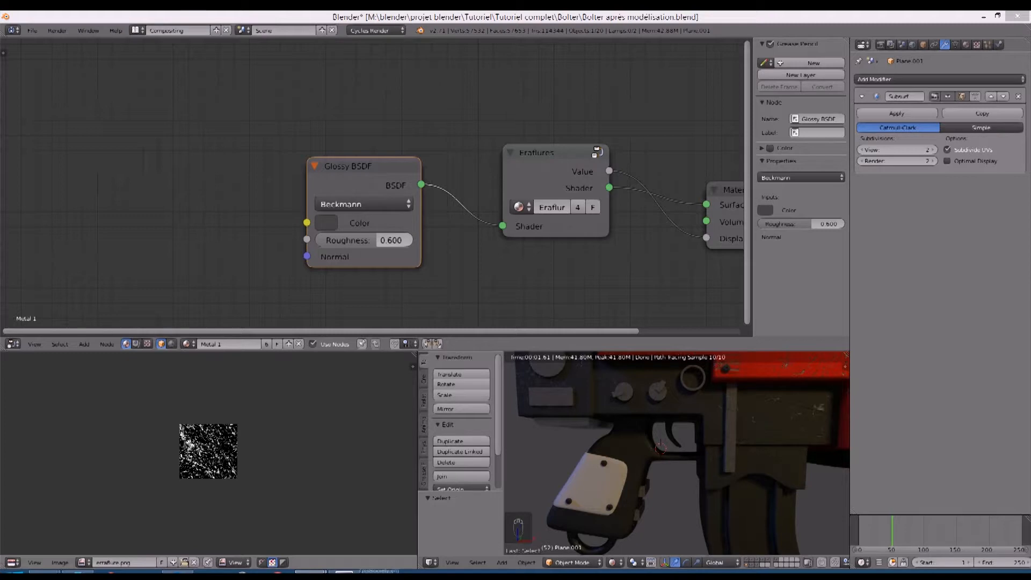
right_click(615, 492)
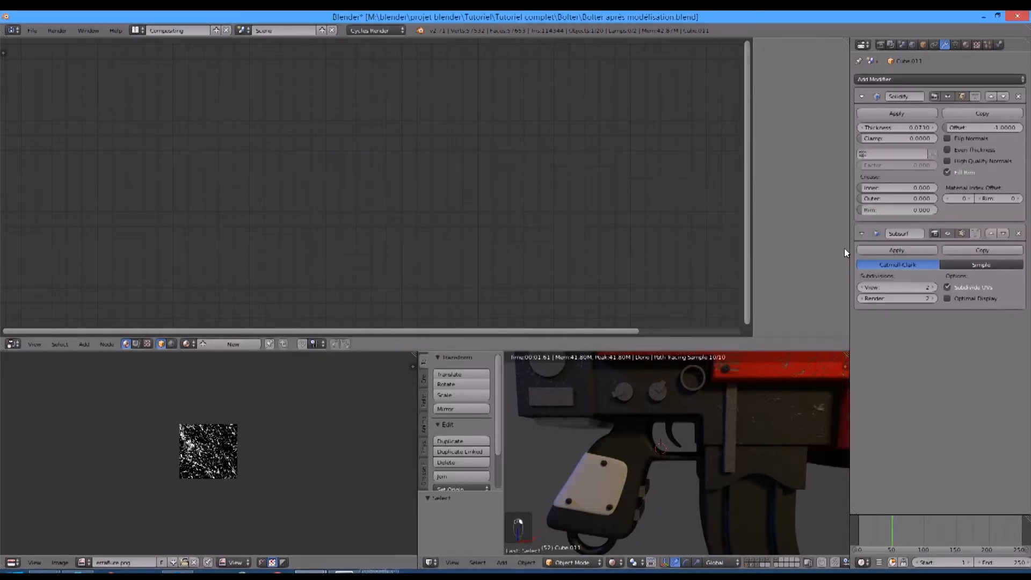
left_click(187, 344)
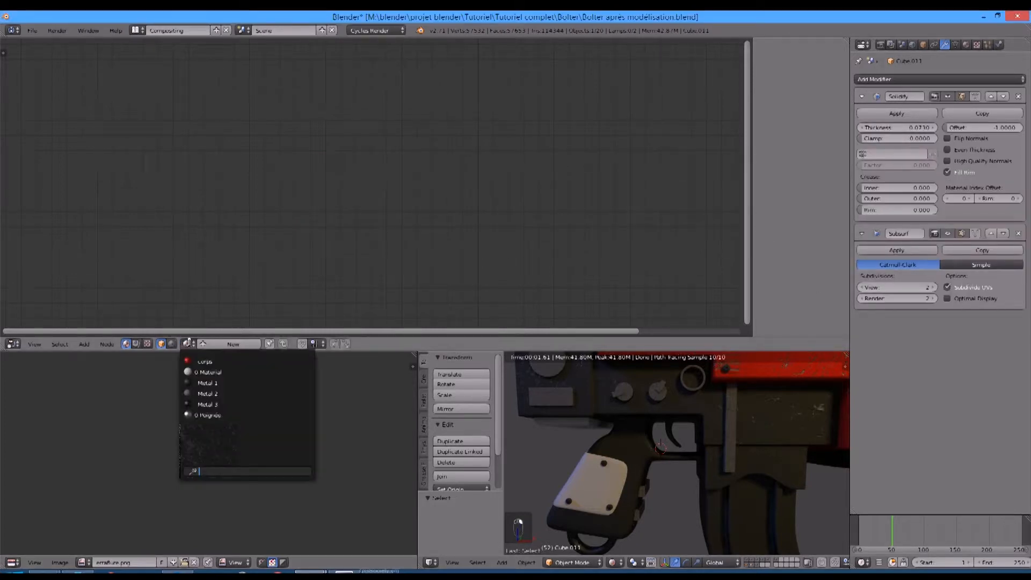
left_click(204, 362)
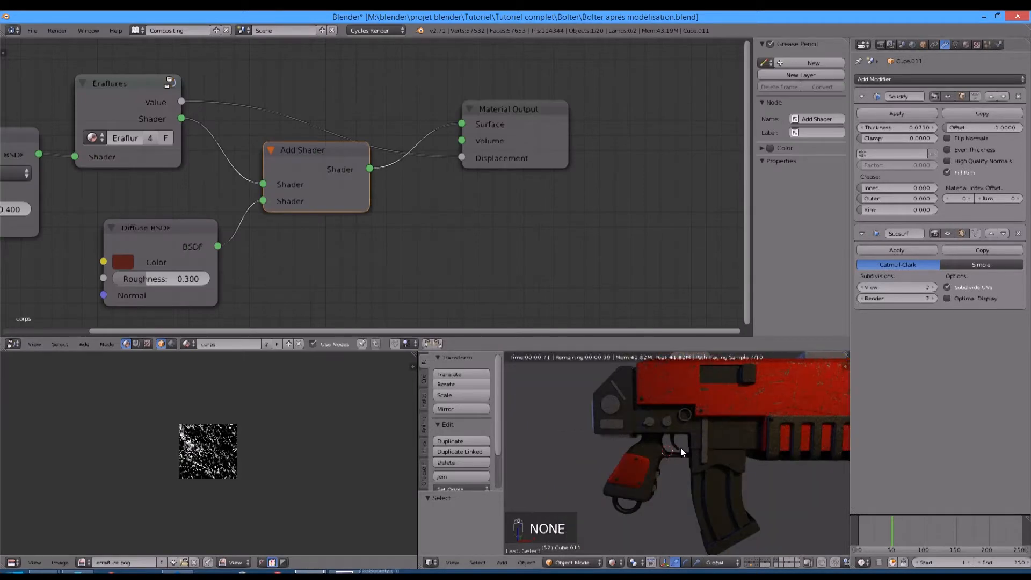
Step: Unwrap the handle plate's whole mesh with Cube Projection in Edit Mode, and return to Object Mode in Rendered shading
key("Tab")
key("a")
key("a")
key("z")
key("z")
key("z")
key("z")
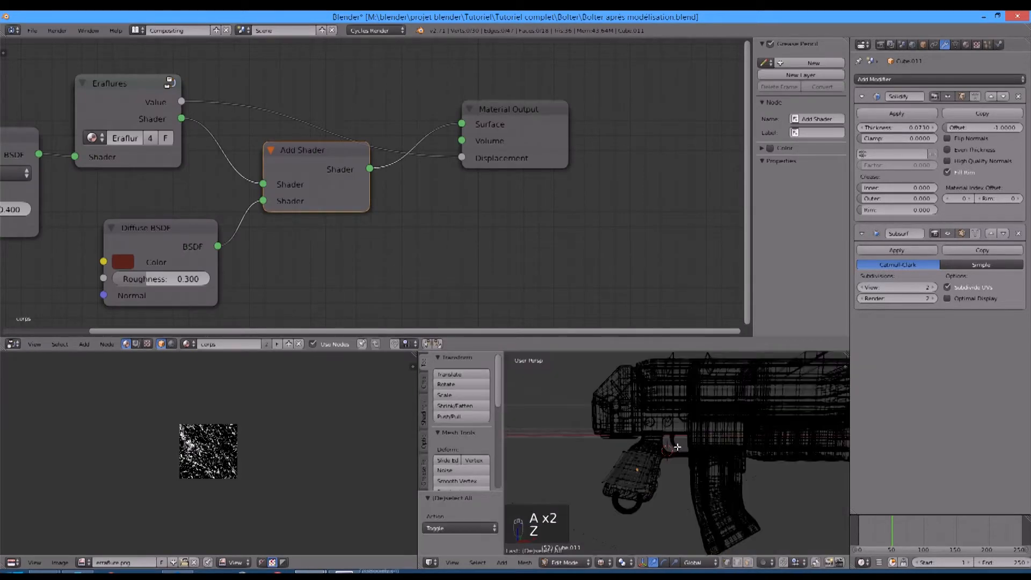
key("a")
key("u")
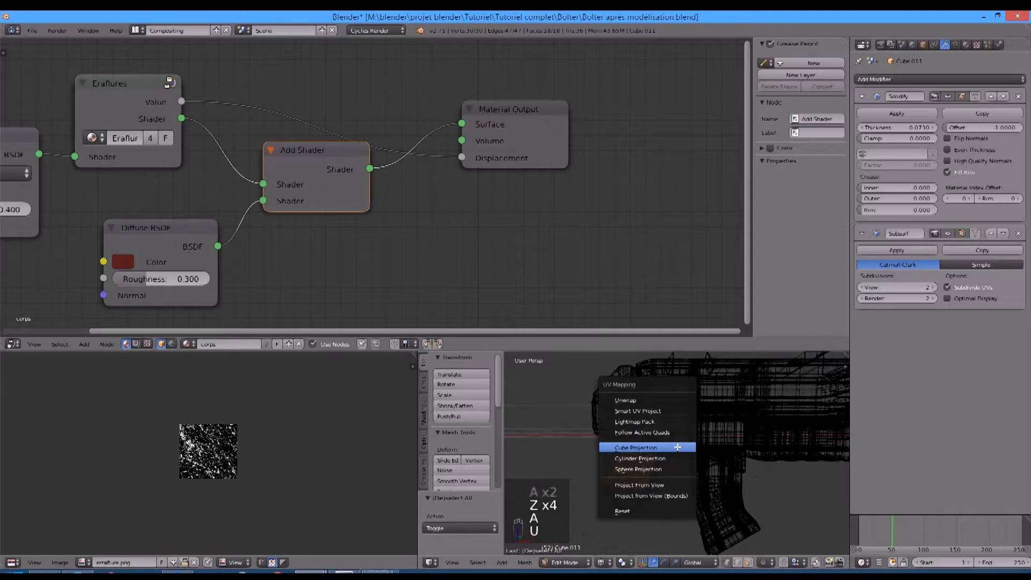
left_click(677, 447)
key("z")
key("Tab")
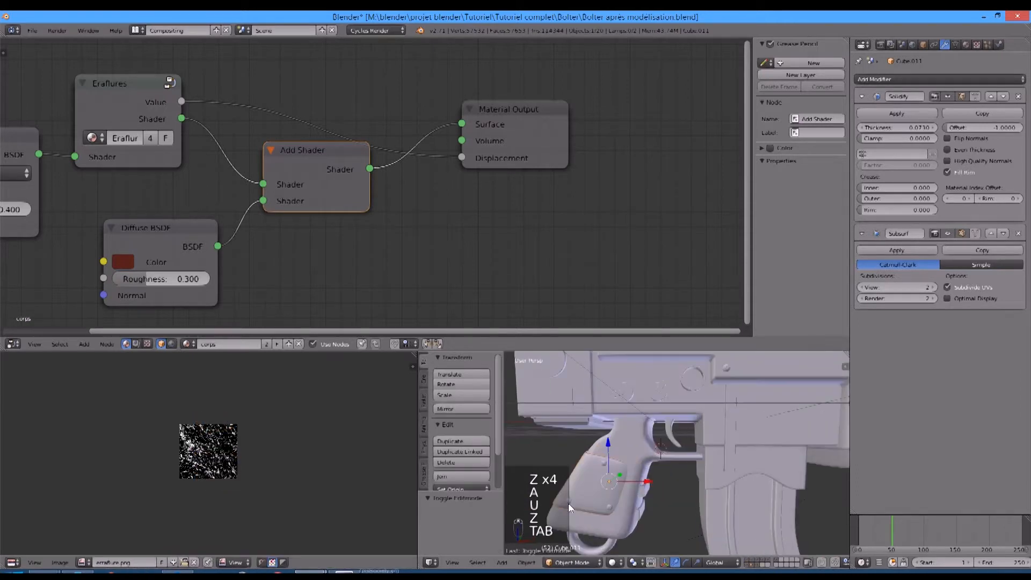
left_click(612, 562)
left_click(633, 489)
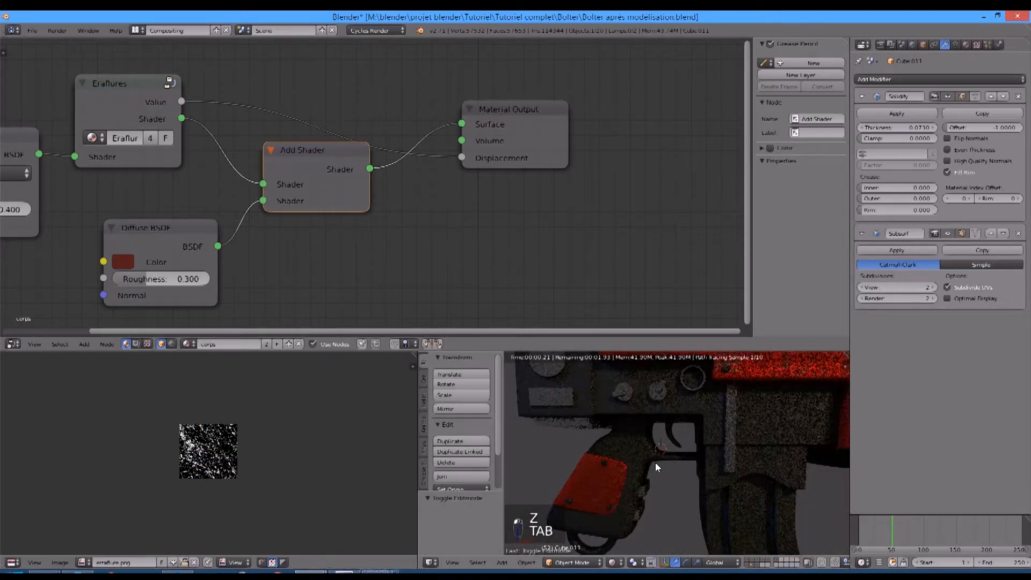
Step: Scale the handle's UV islands to about 0.377 in Edit Mode and move them onto the center of the scratch texture
right_click(624, 475)
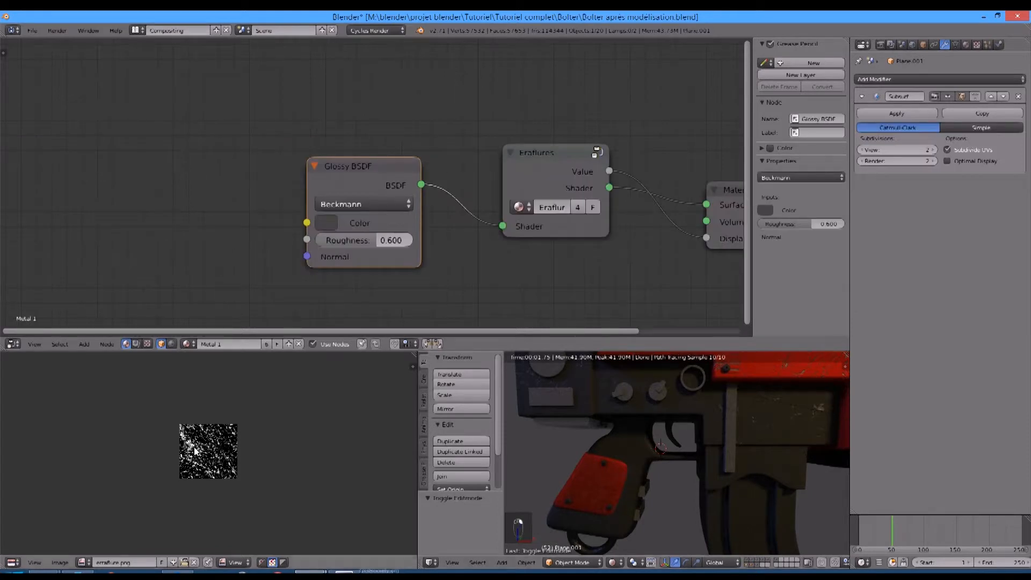
key("Tab")
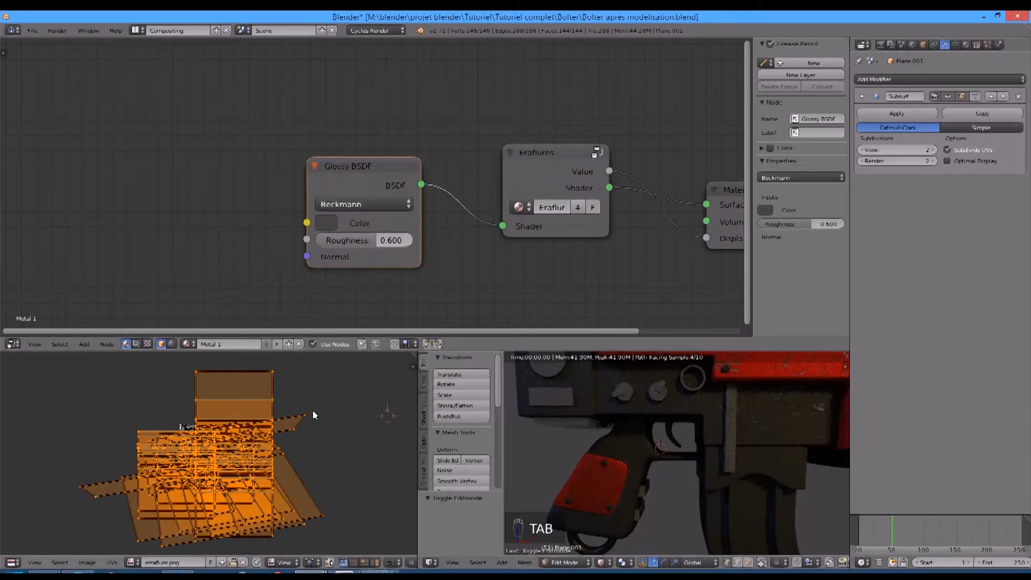
key("s")
left_click(240, 459)
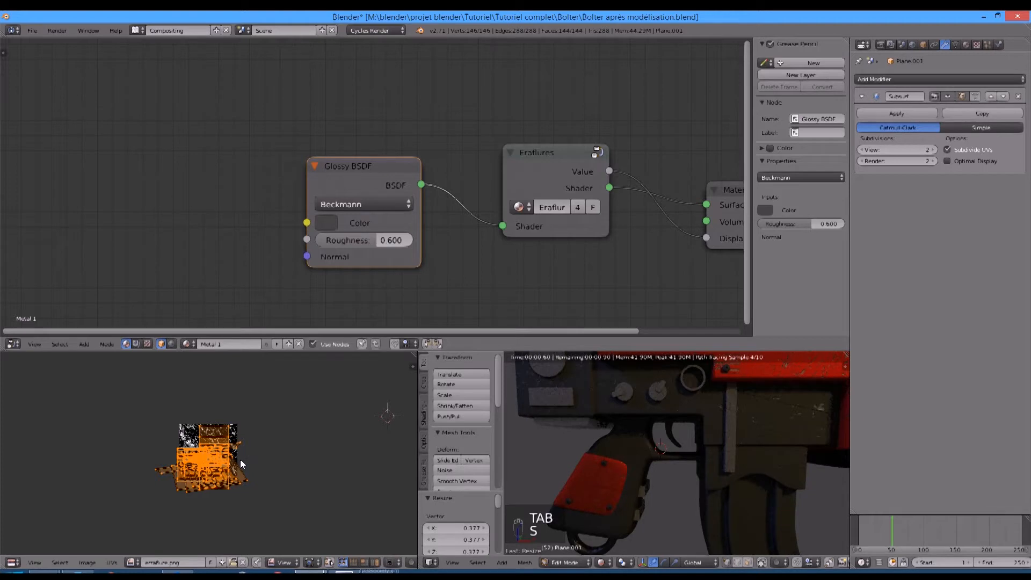
key("g")
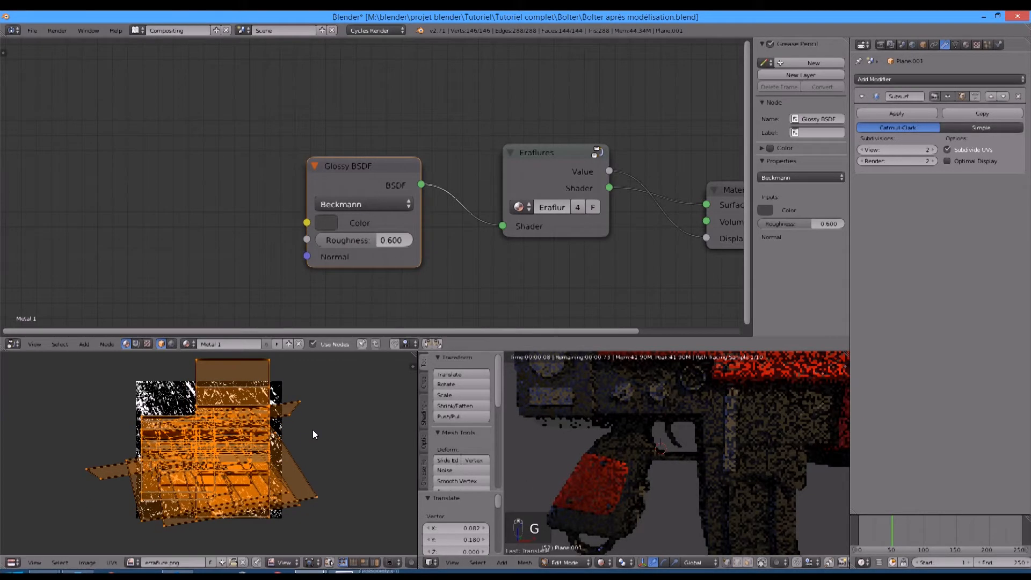
left_click(313, 430)
Step: Shrink the handle's UVs by about 0.627 and again by about 0.489, return to Object Mode and check the scratches
key("s")
left_click(283, 437)
scroll(625, 495, "up", 4)
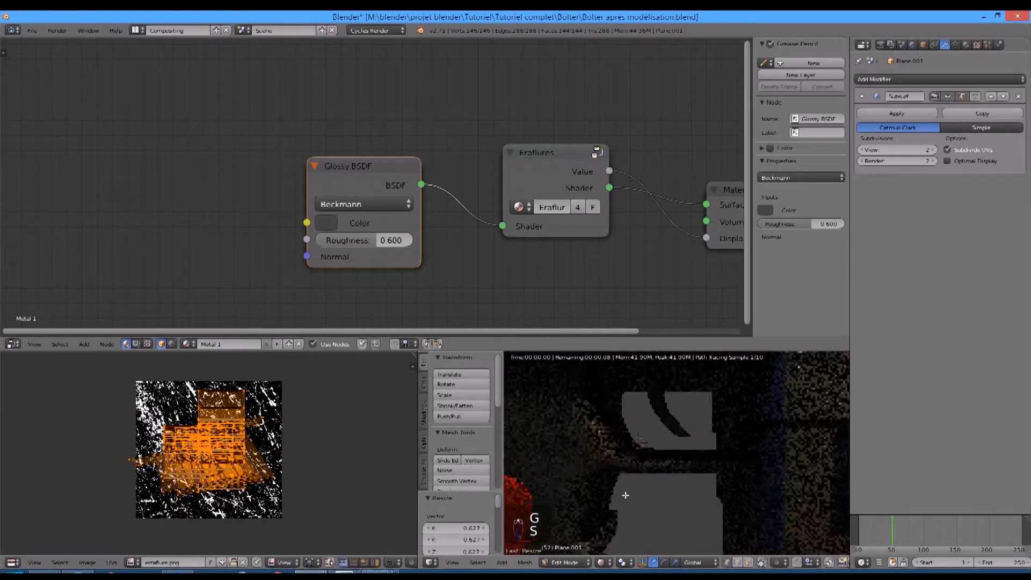
key("s")
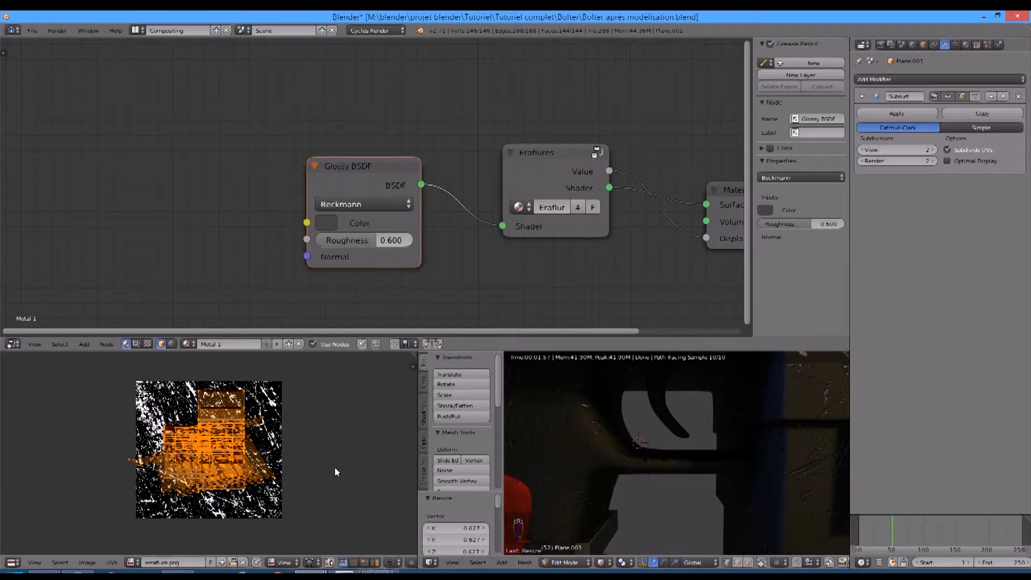
left_click(274, 477)
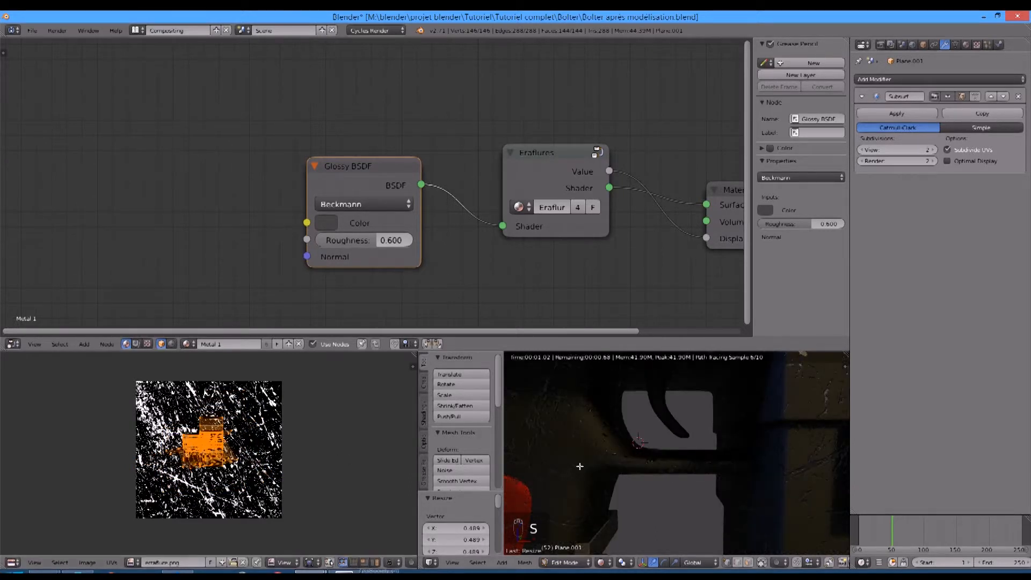
scroll(591, 465, "down", 3)
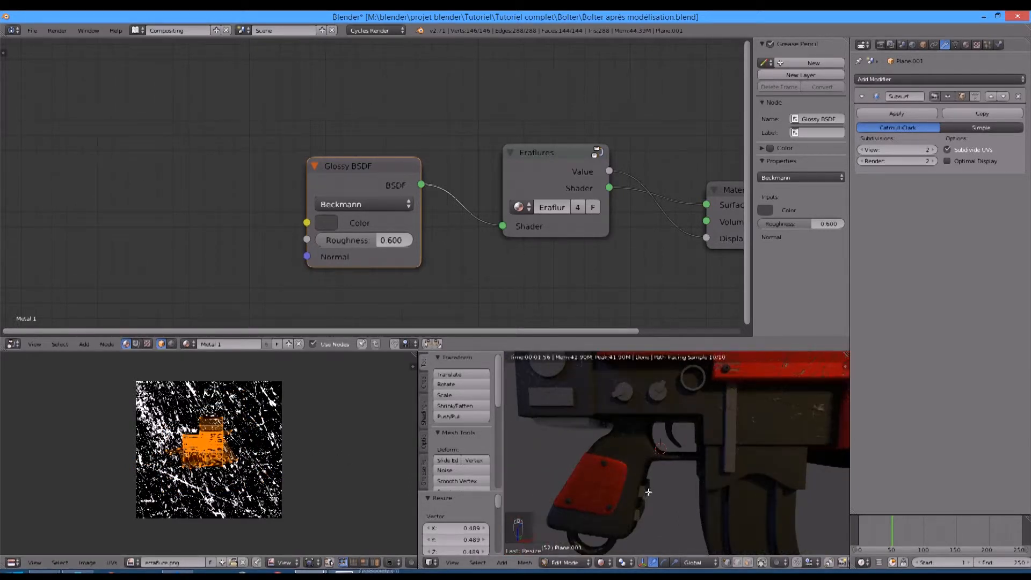
key("Tab")
scroll(683, 424, "up", 2)
scroll(675, 411, "down", 2)
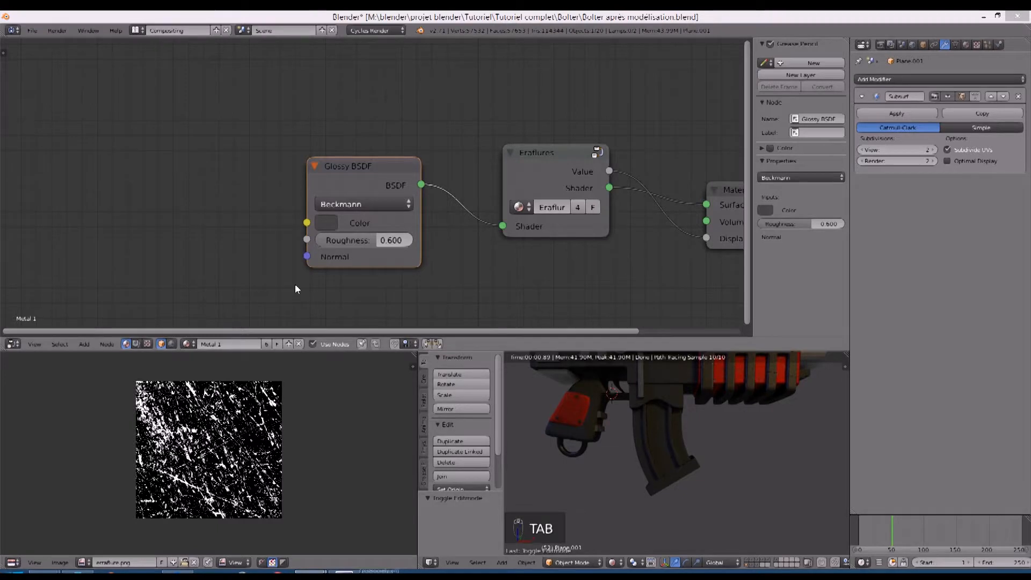
Step: Assign the existing Metal 2 material to the body block just above the handle, working in Solid shading
middle_click_drag(701, 407, 570, 375)
right_click(595, 389)
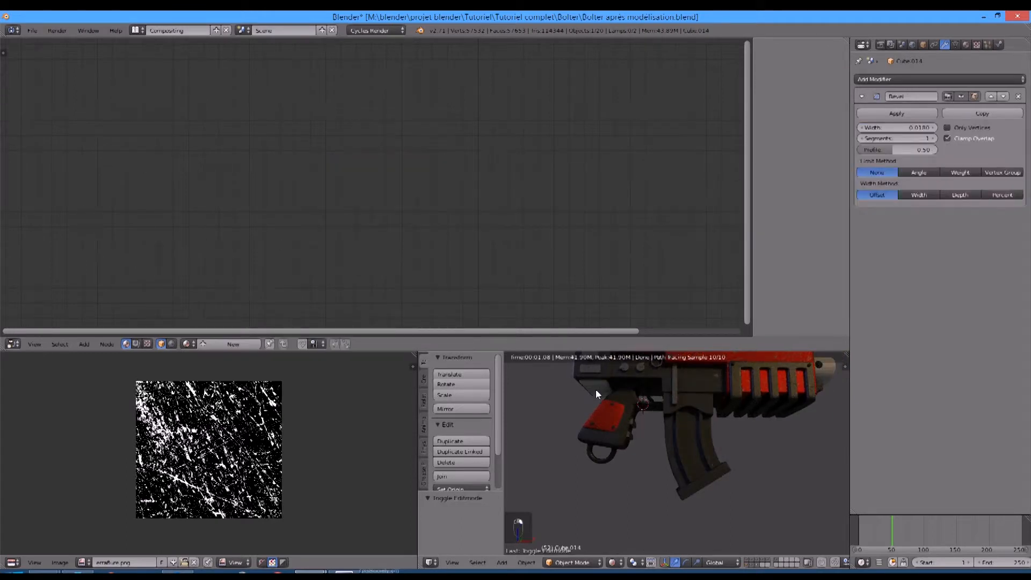
key("z")
key("z")
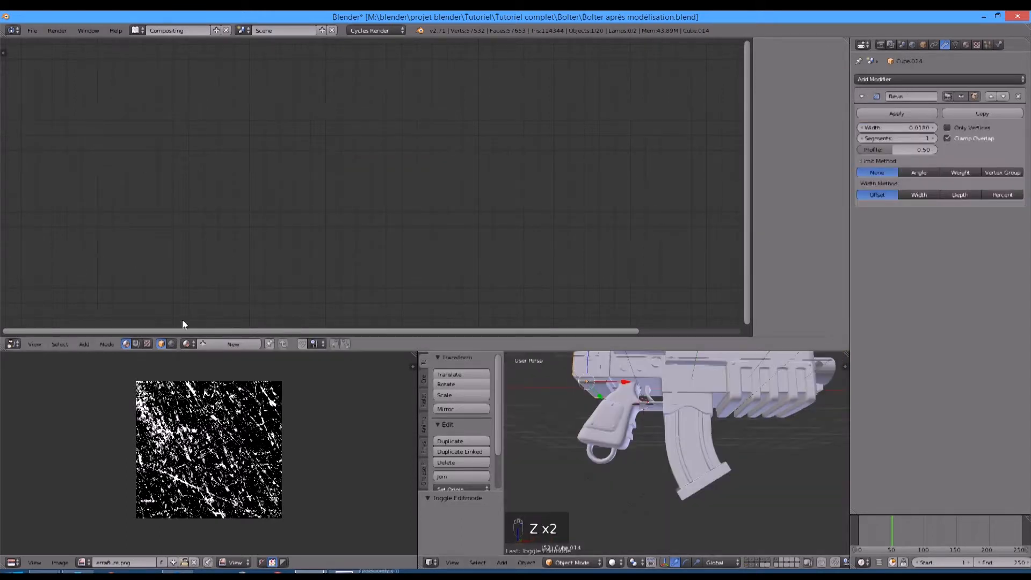
right_click(593, 369)
right_click(598, 393)
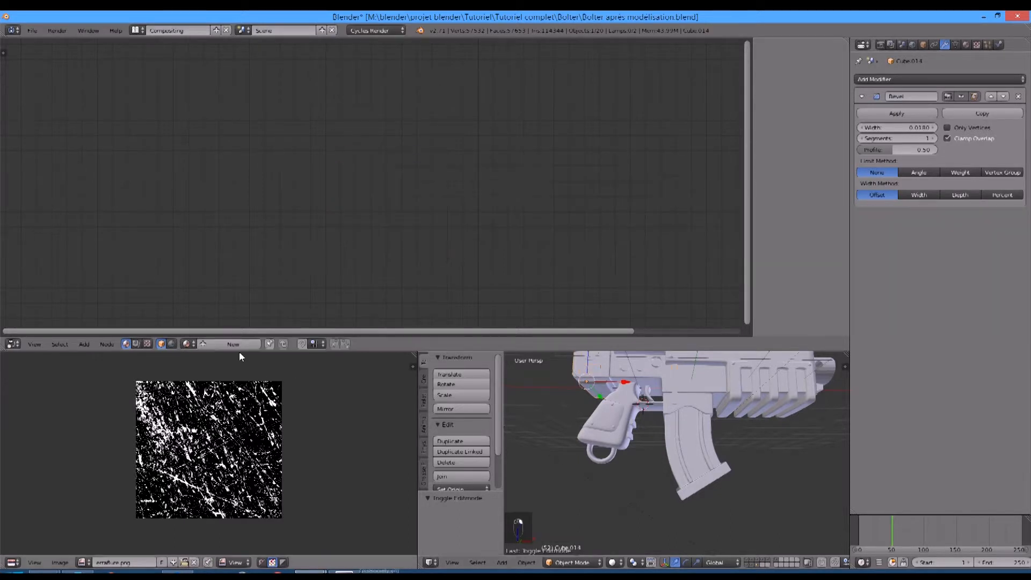
left_click(188, 344)
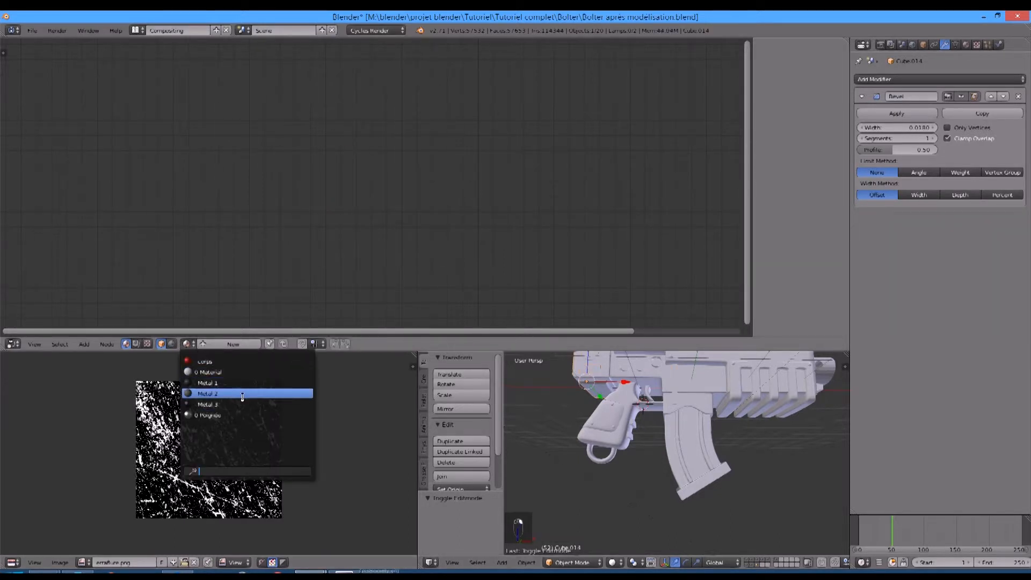
left_click(241, 396)
Step: Assign the existing Metal 3 material to the sight rail on top of the body and show the gun in Rendered shading
middle_click_drag(747, 409, 714, 436, "shift")
scroll(712, 434, "up", 1)
right_click(693, 426)
scroll(679, 427, "up", 3)
scroll(679, 427, "up", 1)
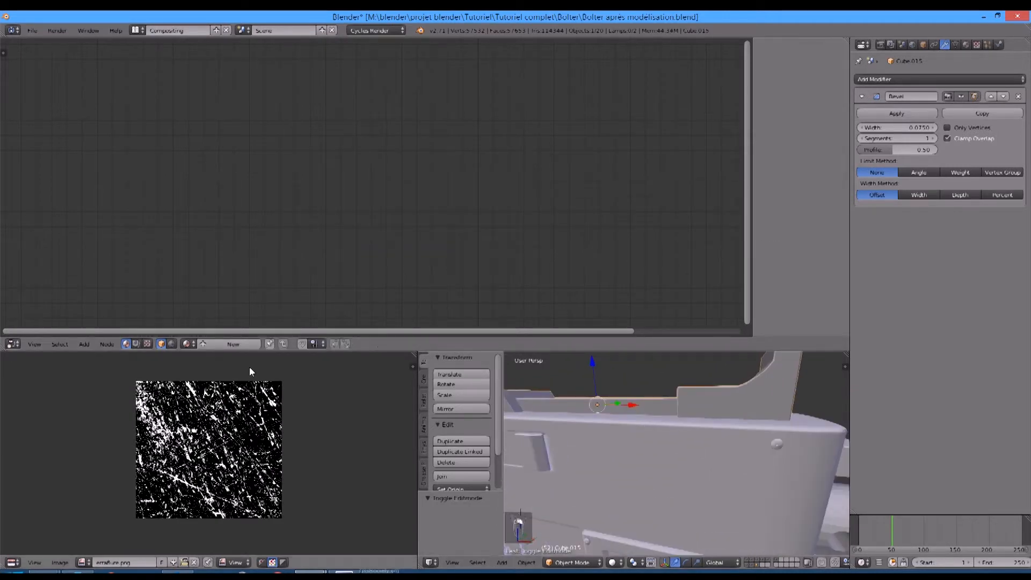
left_click(188, 343)
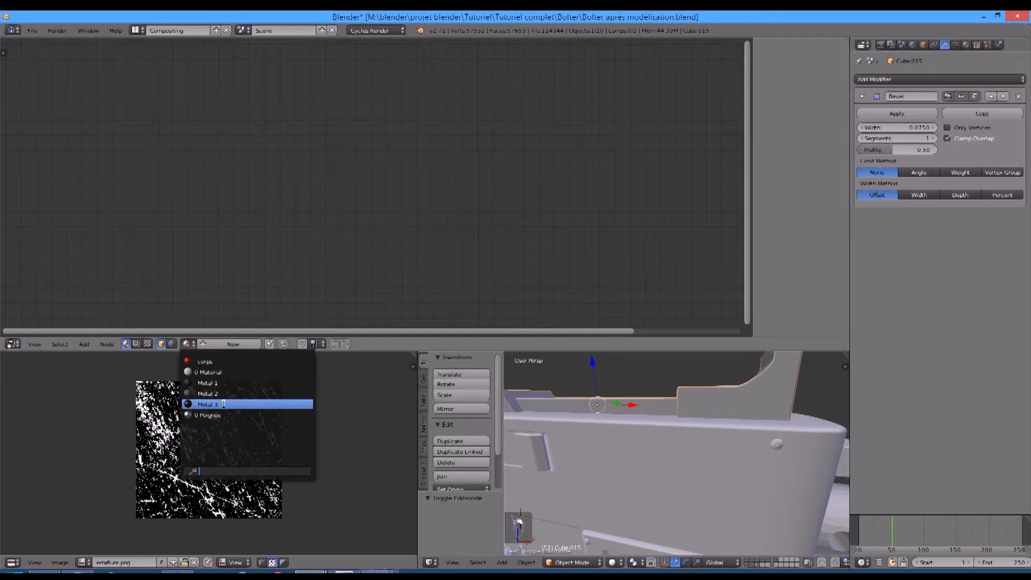
left_click(220, 404)
scroll(733, 434, "down", 5)
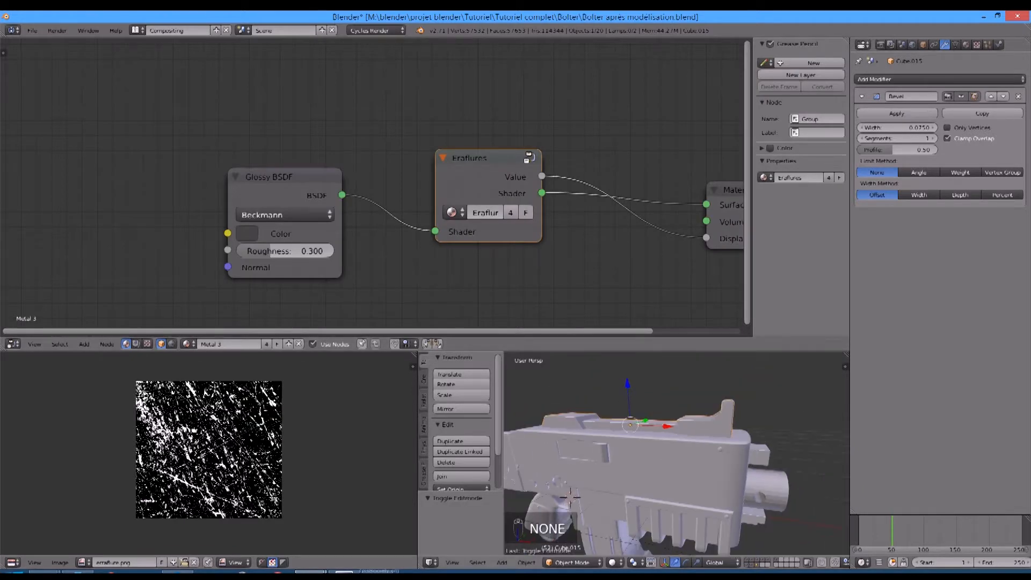
left_click(615, 562)
left_click(642, 490)
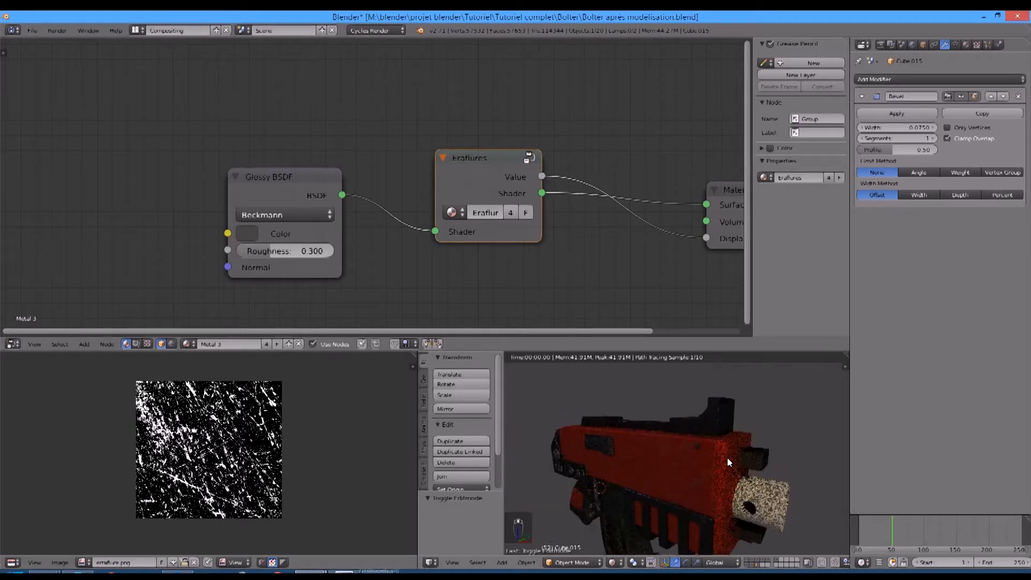
Step: Select the untextured barrel at the gun's muzzle and enter Edit Mode on it
right_click(758, 475)
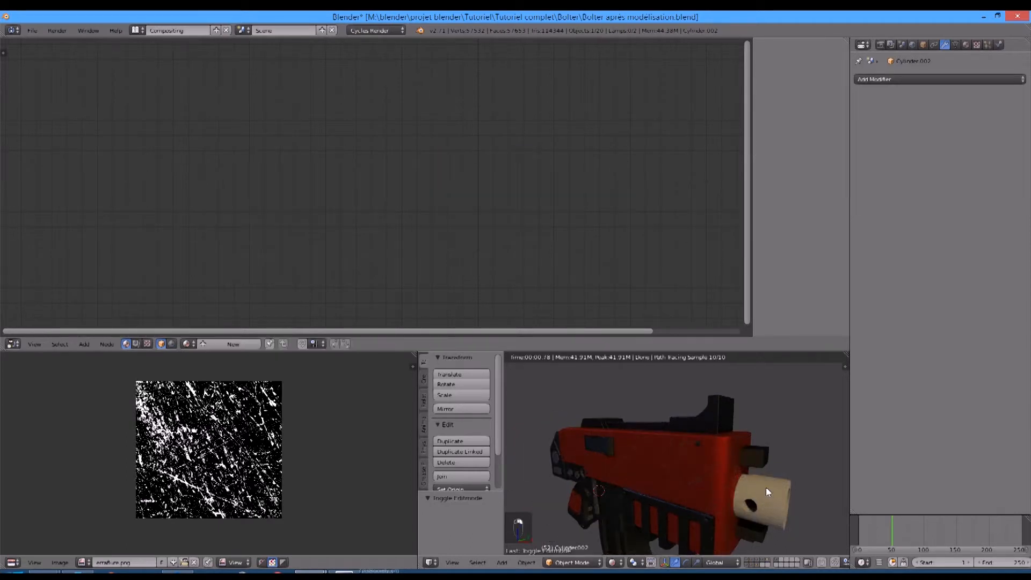
key("KP_Decimal")
key("Tab")
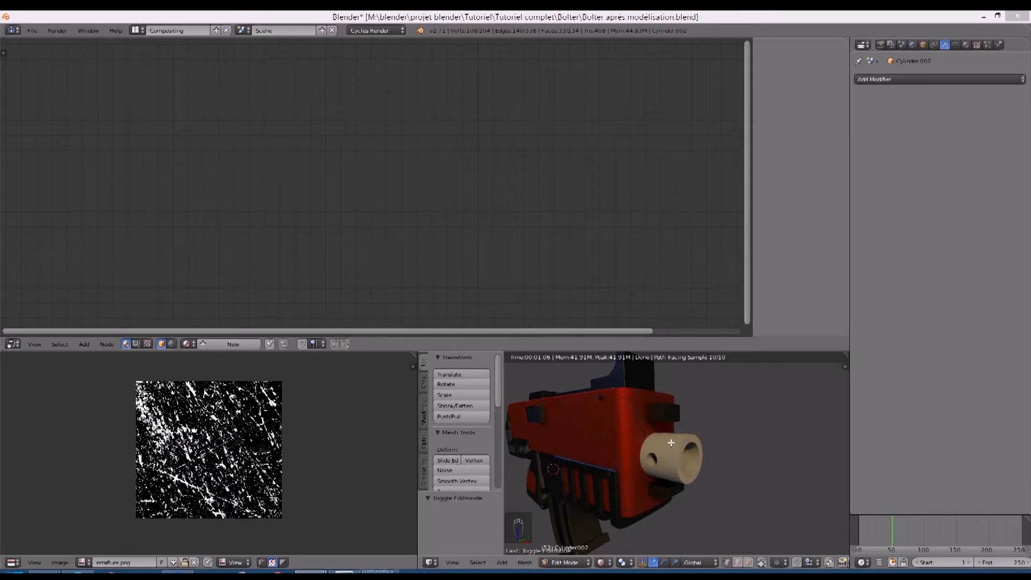
left_click(547, 306)
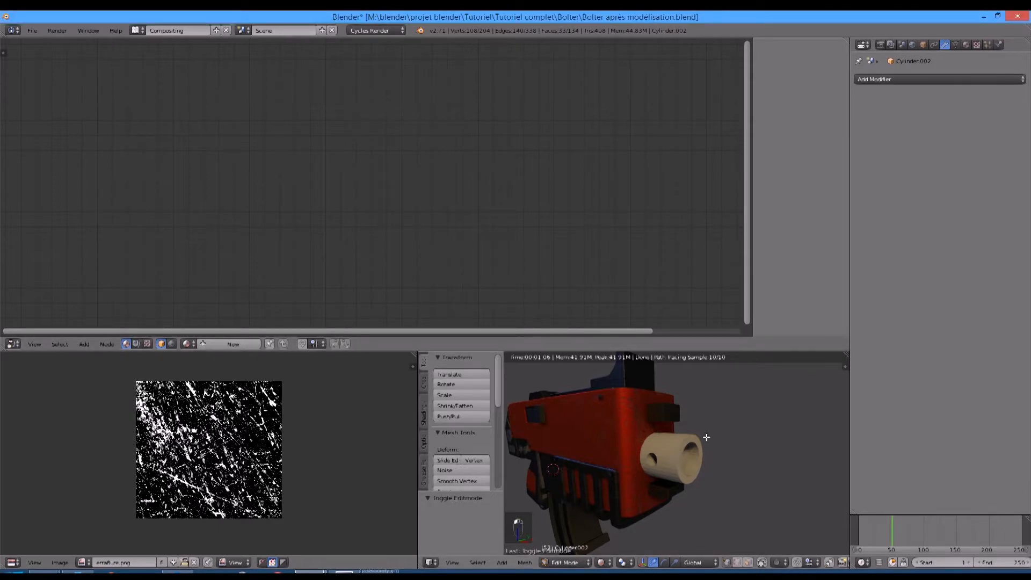
Step: Select the barrel's whole mesh in Solid shading and frame it in the front orthographic view
key("z")
key("z")
key("a")
key("a")
key("a")
key("a")
key("a")
key("KP_1")
key("KP_Decimal")
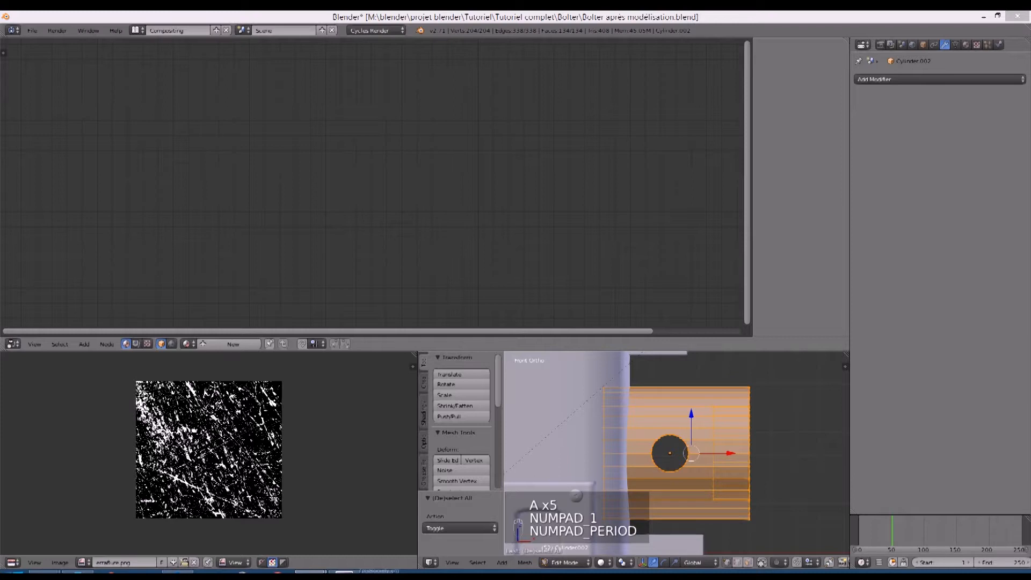
mouse_move(634, 419)
middle_mouse_down()
mouse_move(665, 412)
mouse_move(652, 424)
middle_mouse_up()
key("KP_1")
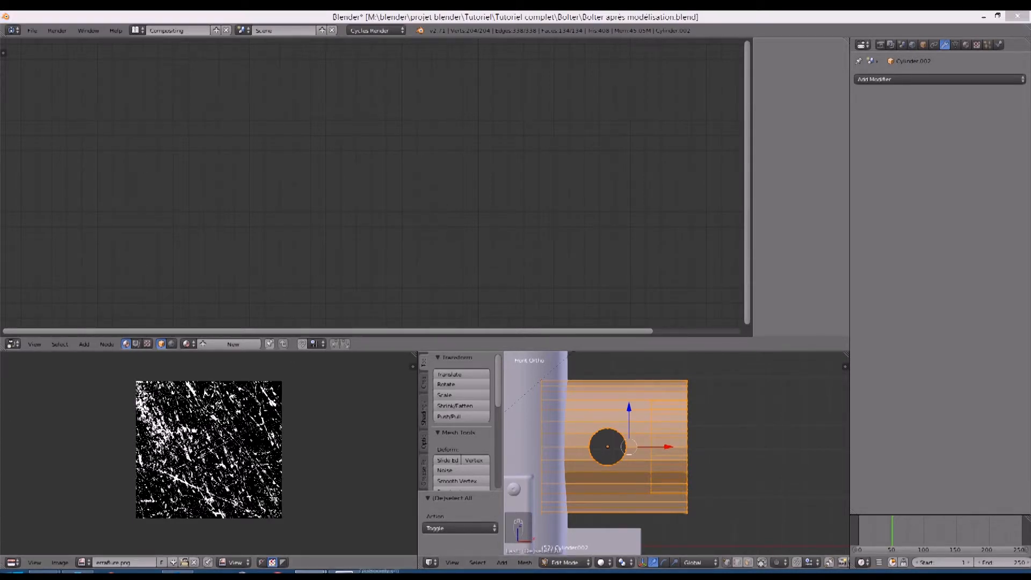
Step: Create a new material for the barrel and delete its default Diffuse BSDF node
left_click(299, 219)
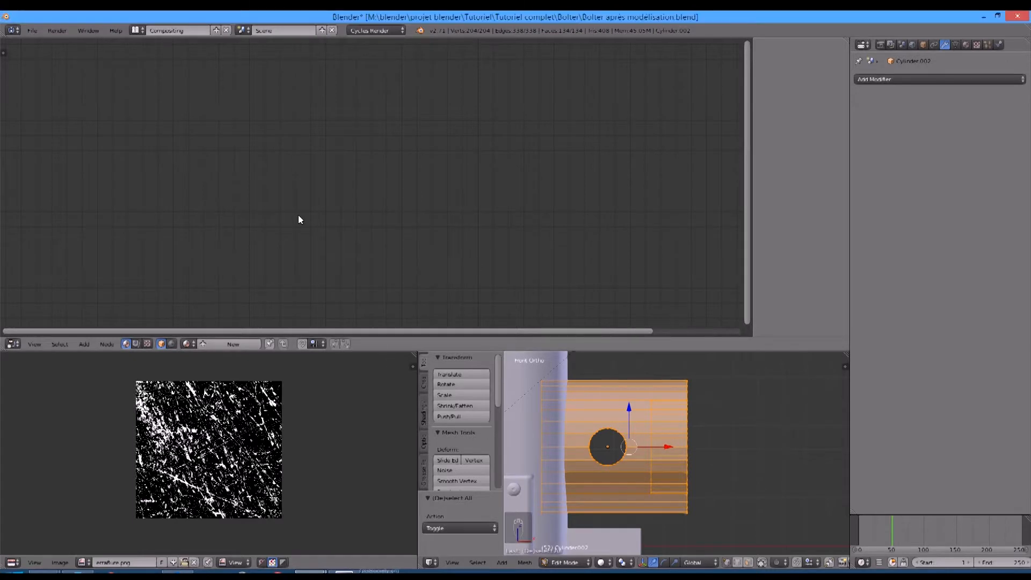
key("shift+a")
left_click(233, 344)
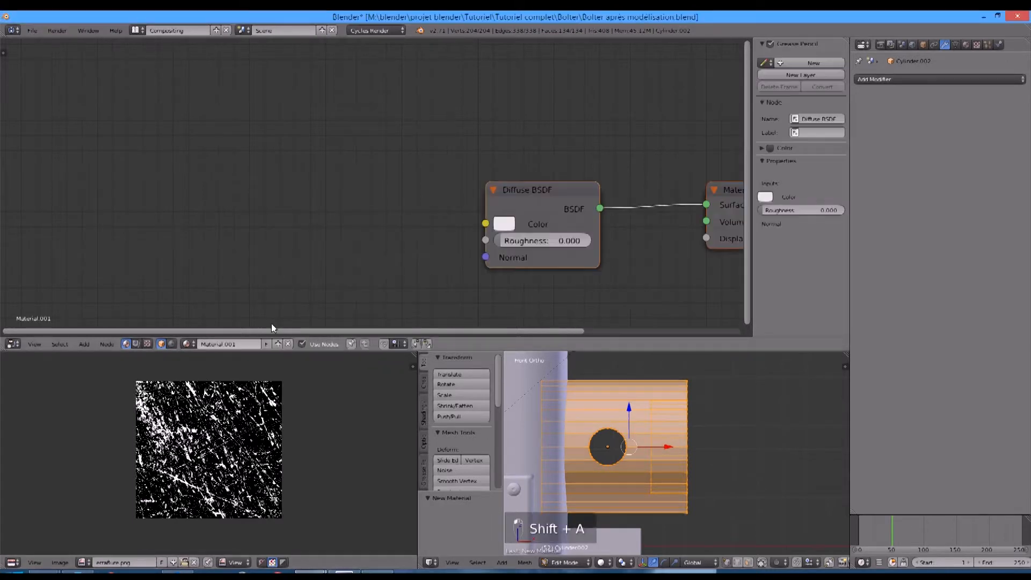
key("x")
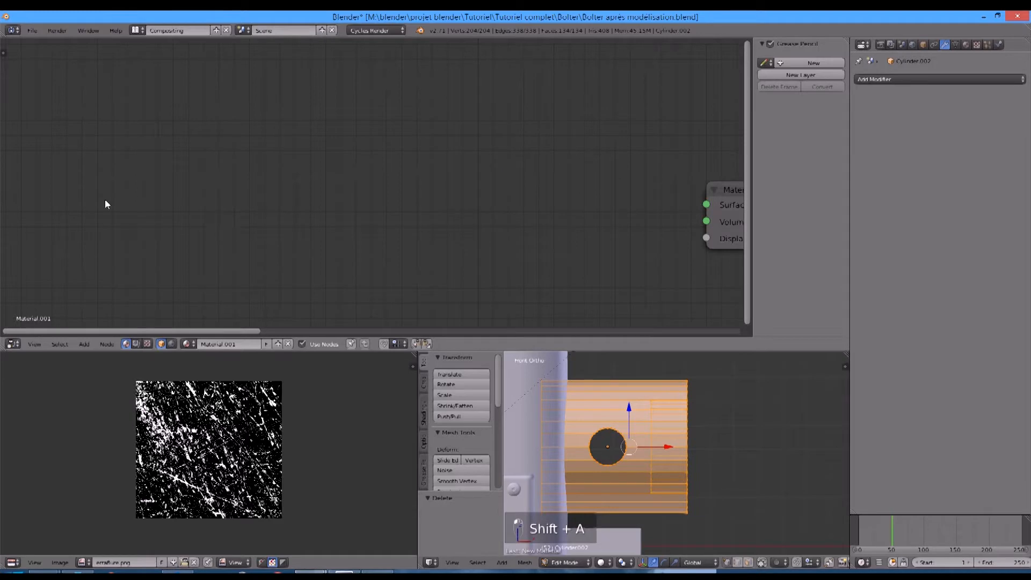
Step: Add a Texture Coordinate node to the barrel material and place it far to the left of the Material Output
key("shift+a")
mouse_move(34, 165)
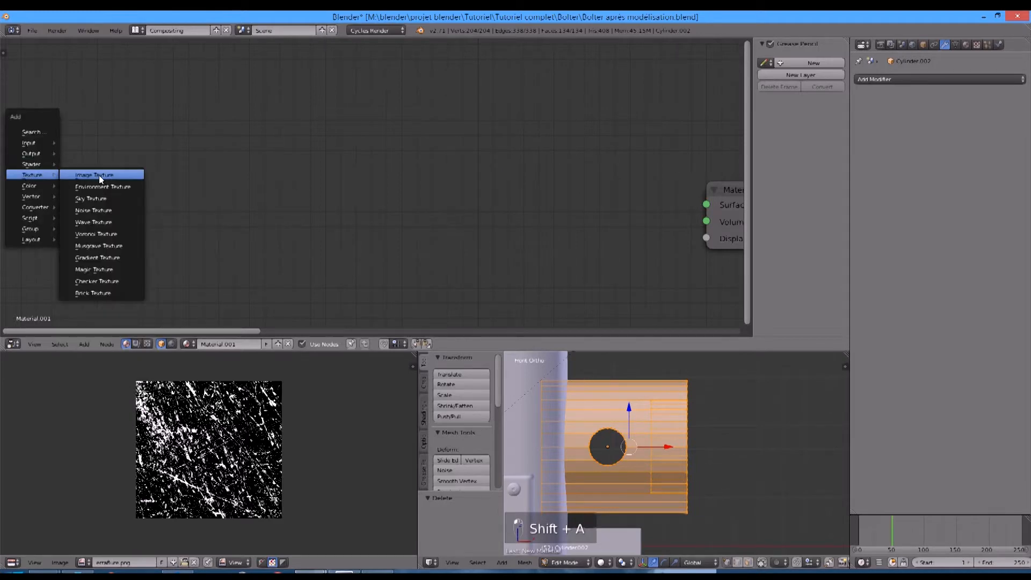
mouse_move(29, 141)
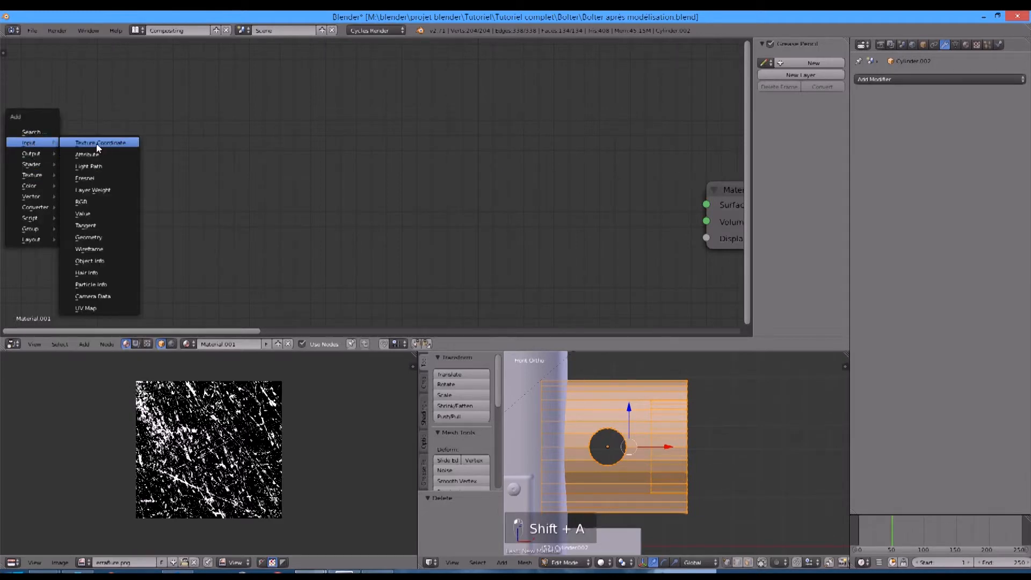
left_click(97, 144)
left_click(739, 121)
scroll(532, 185, "down", 8)
middle_click_drag(197, 227, 295, 249)
scroll(295, 250, "up", 4)
left_click_drag(246, 182, 153, 161)
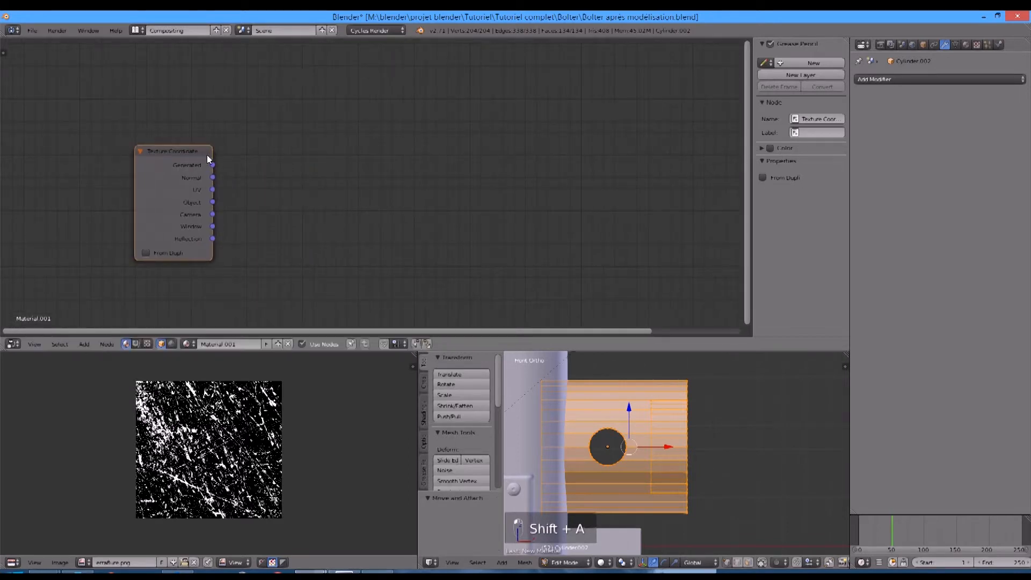
Step: Add a Noise Texture node above and to the right of the Texture Coordinate node
key("shift+a")
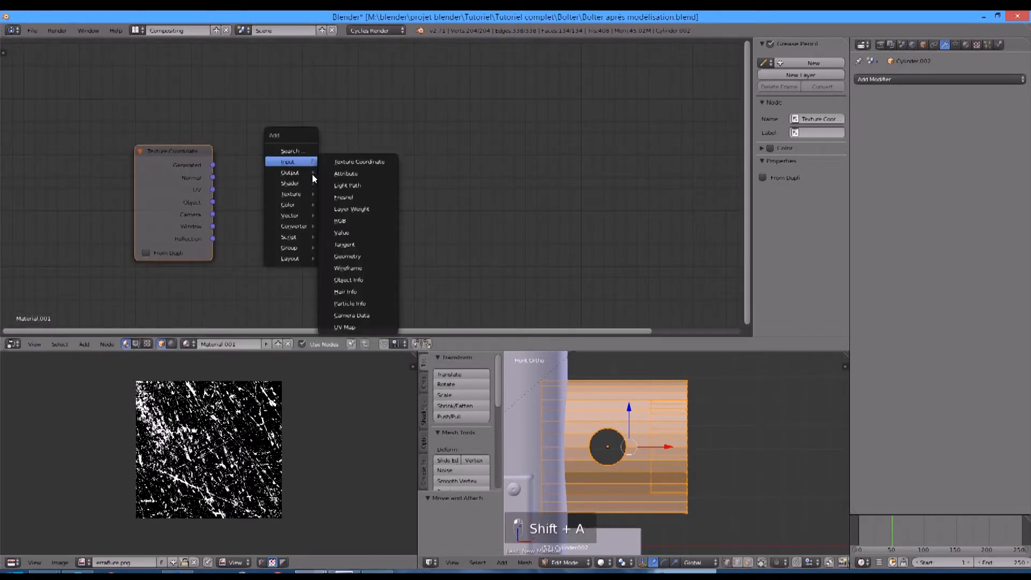
mouse_move(292, 204)
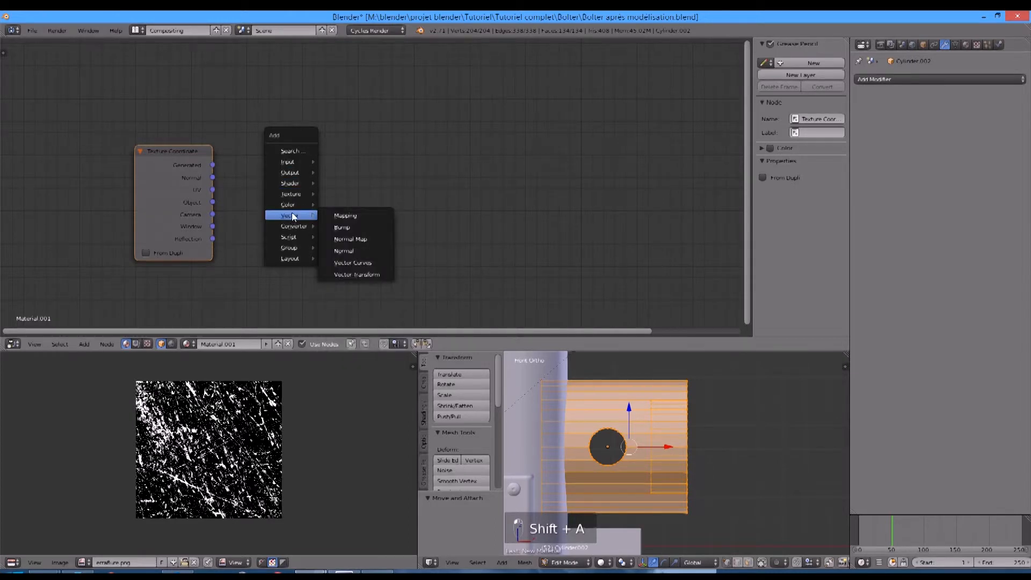
left_click(346, 226)
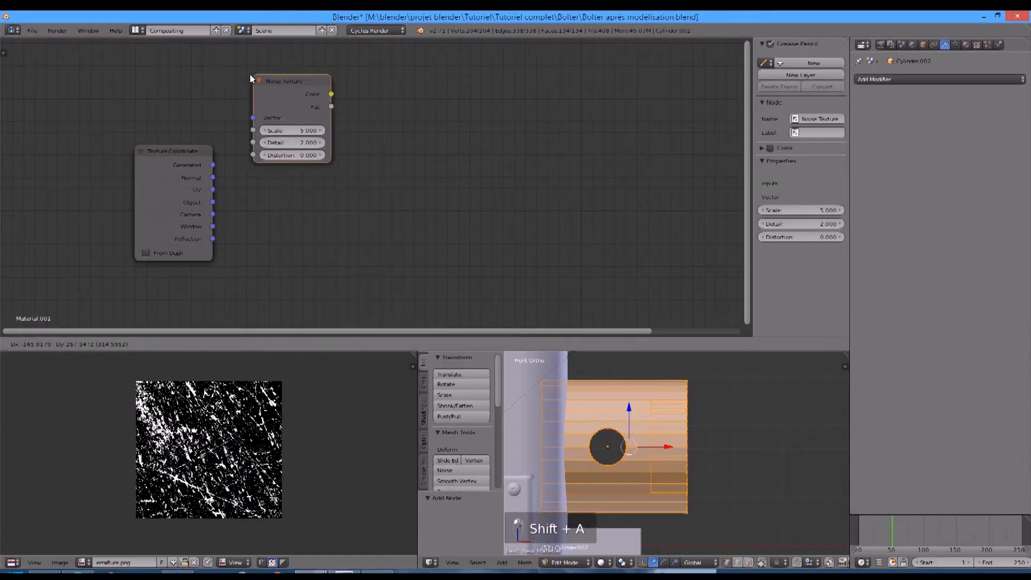
left_click(285, 131)
middle_click_drag(376, 92, 317, 166)
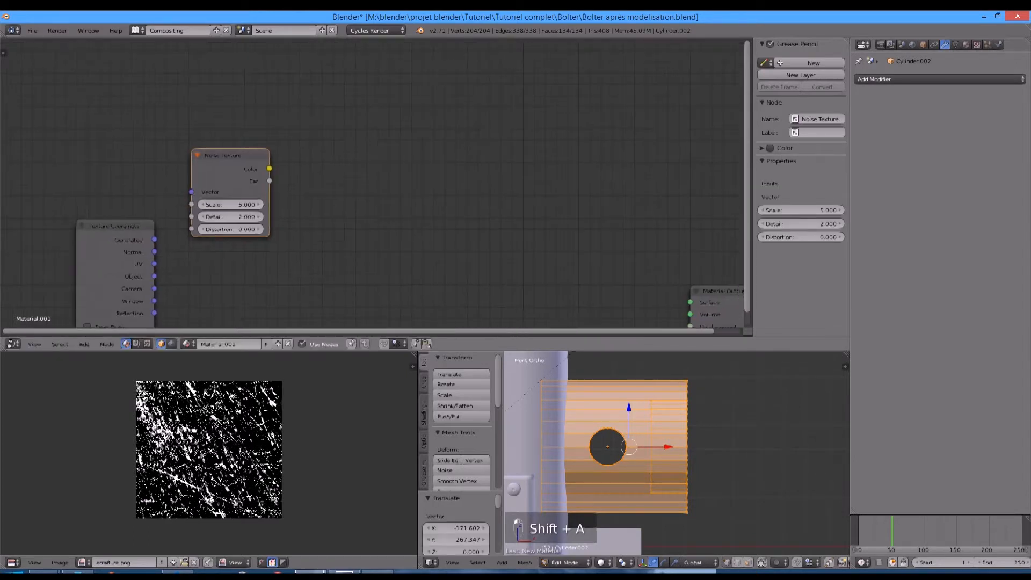
Step: Add a MixRGB node beside the Noise Texture, linking the noise Color to Color1 and its Fac to Fac
key("shift+a")
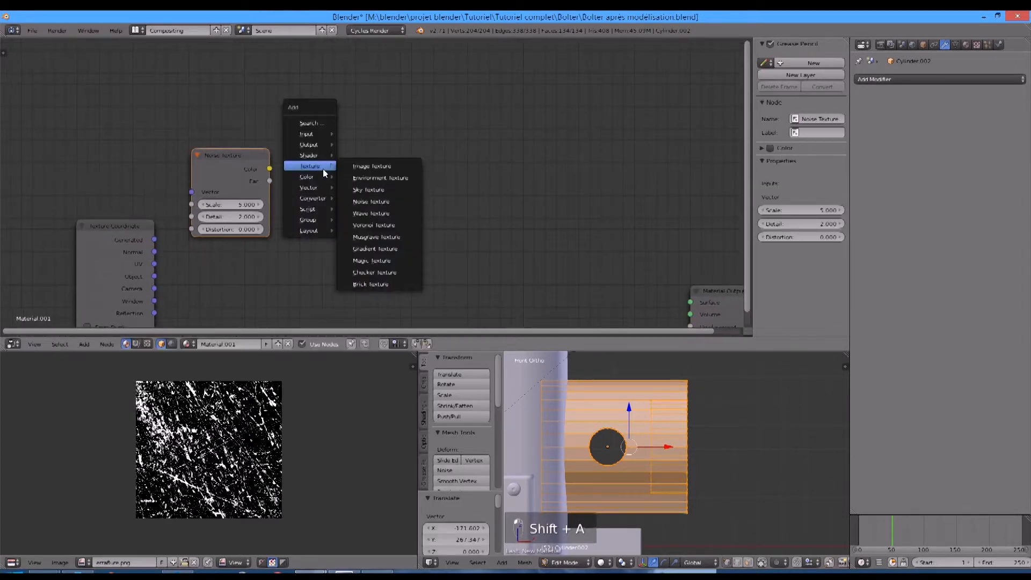
mouse_move(308, 175)
left_click(353, 177)
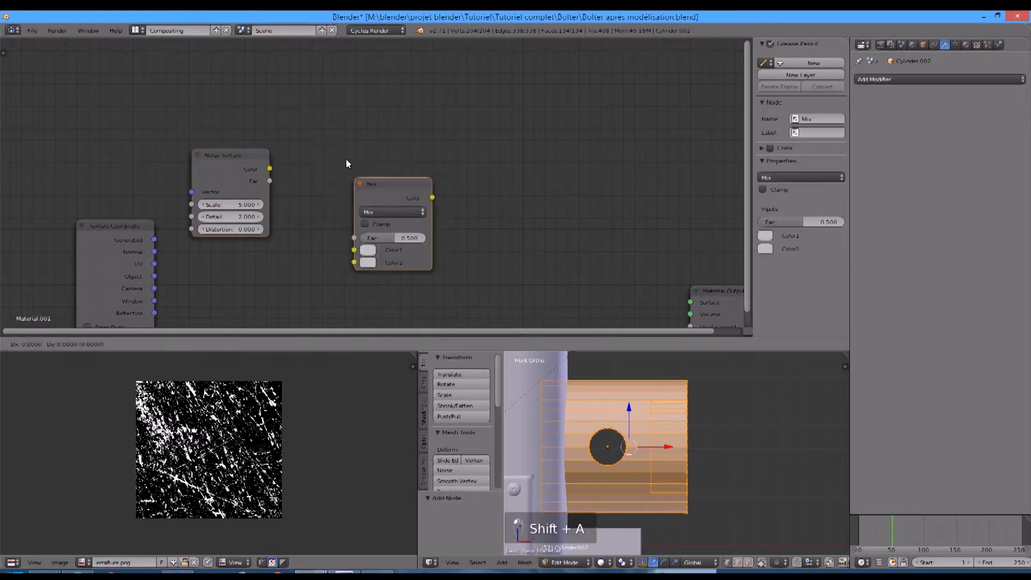
left_click(300, 100)
scroll(252, 151, "up", 2)
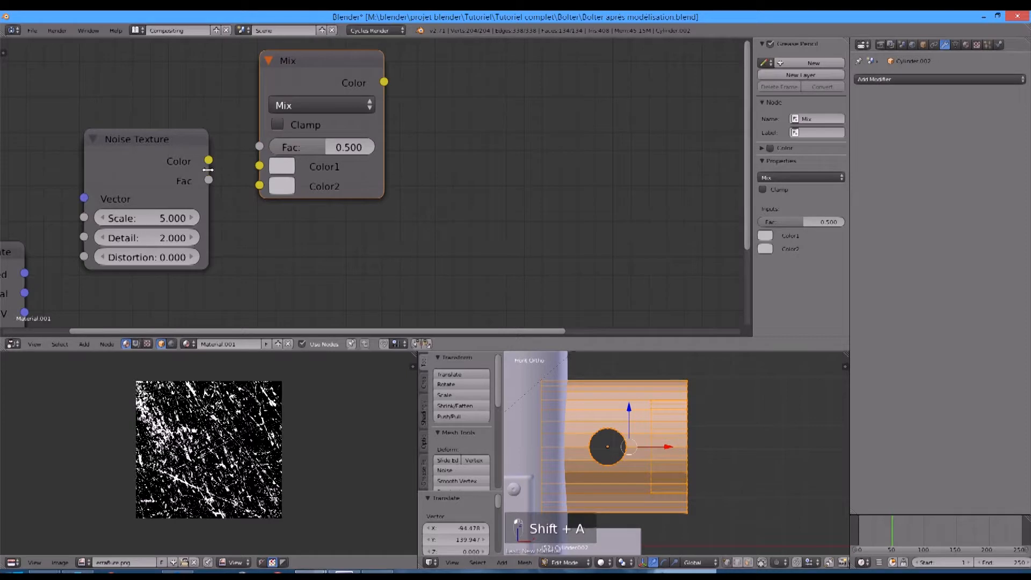
left_click_drag(210, 181, 260, 166)
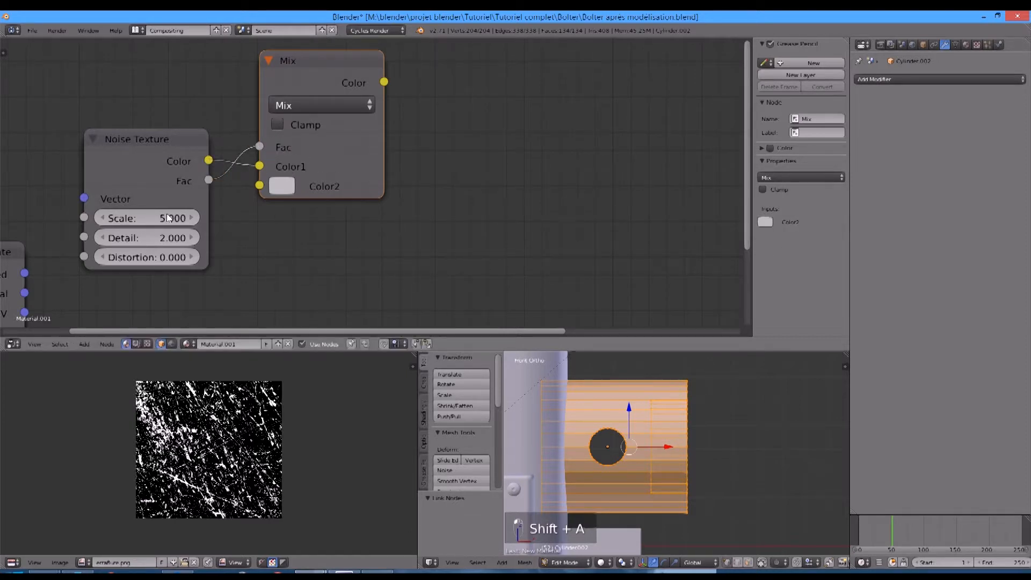
middle_click_drag(167, 218, 204, 184)
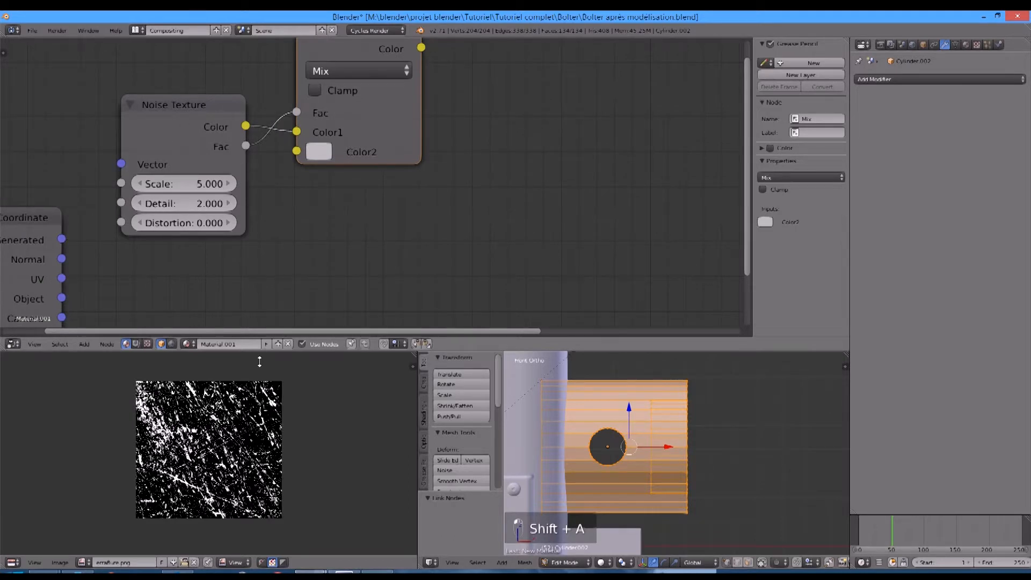
Step: Set the Mix node's Color2 to hex 7D4D19 and link the Generated coordinates to the Noise Texture's Vector
left_click(170, 119)
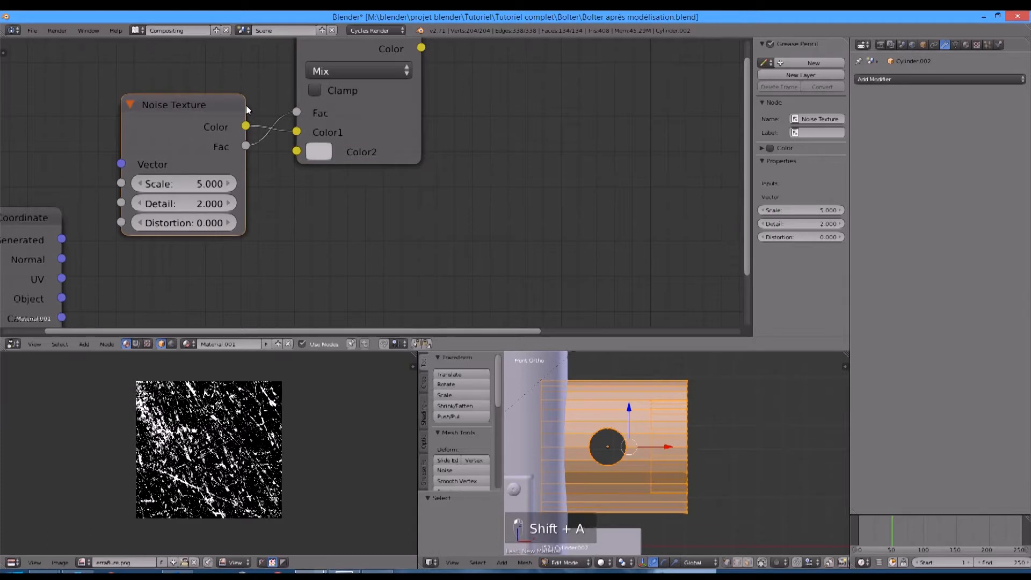
middle_click_drag(247, 109, 244, 139)
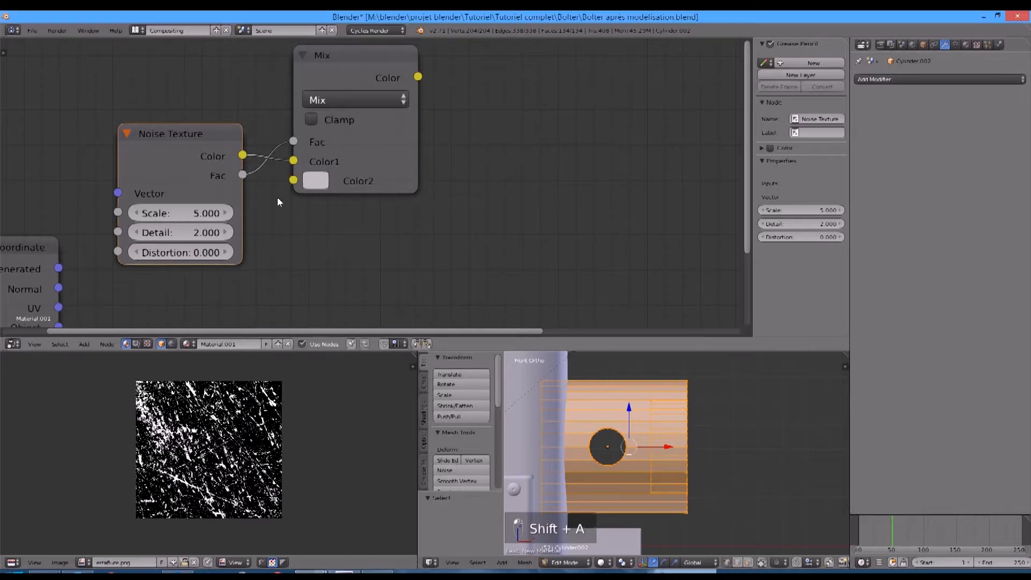
left_click(315, 181)
left_click(399, 376)
type("7D4D19")
key("Return")
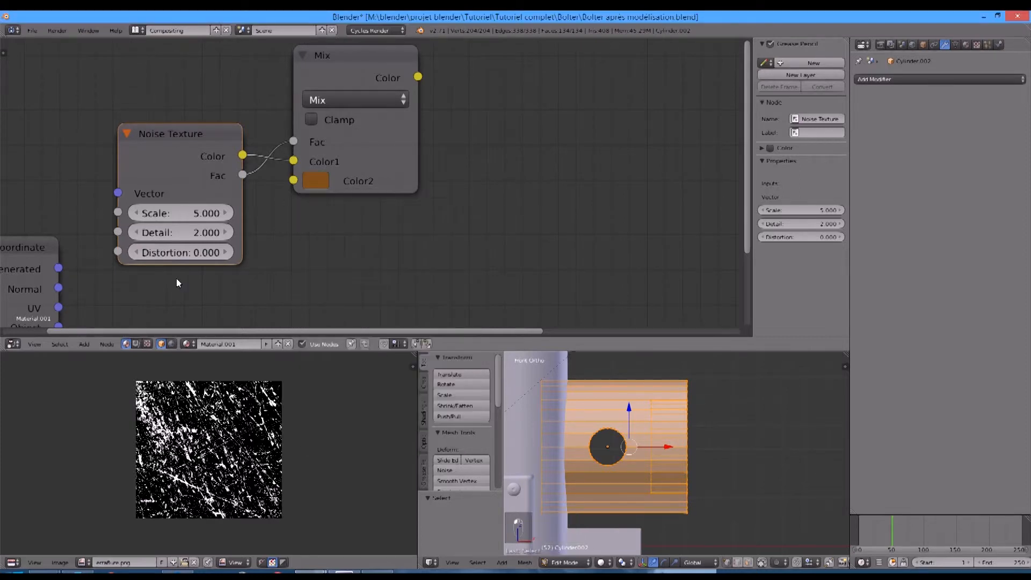
left_click_drag(59, 269, 118, 193)
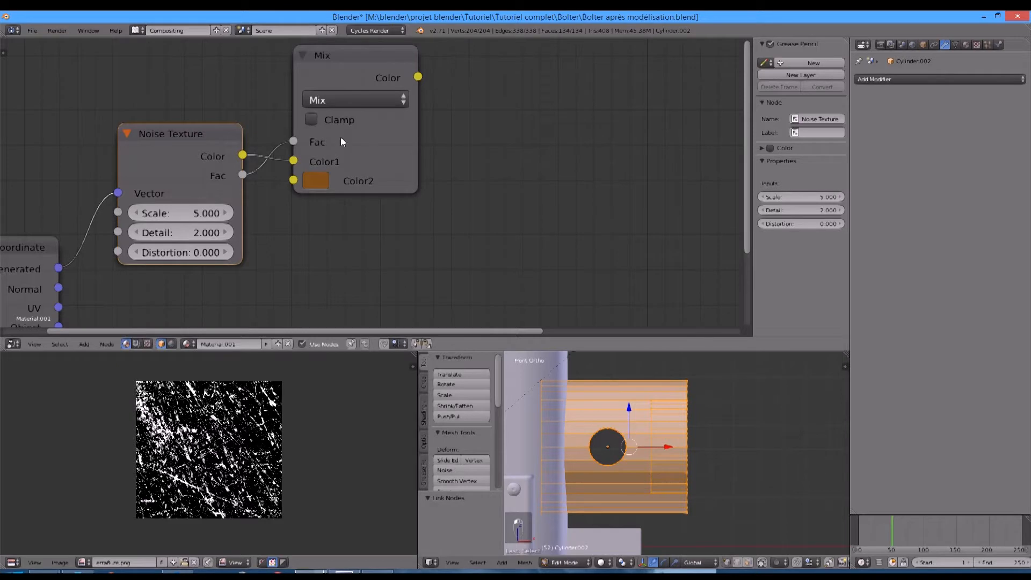
Step: Add a Glossy BSDF with Roughness 1.000 between the Mix node and the Material Output
scroll(496, 201, "down", 2)
scroll(392, 196, "down", 2)
scroll(414, 210, "down", 1)
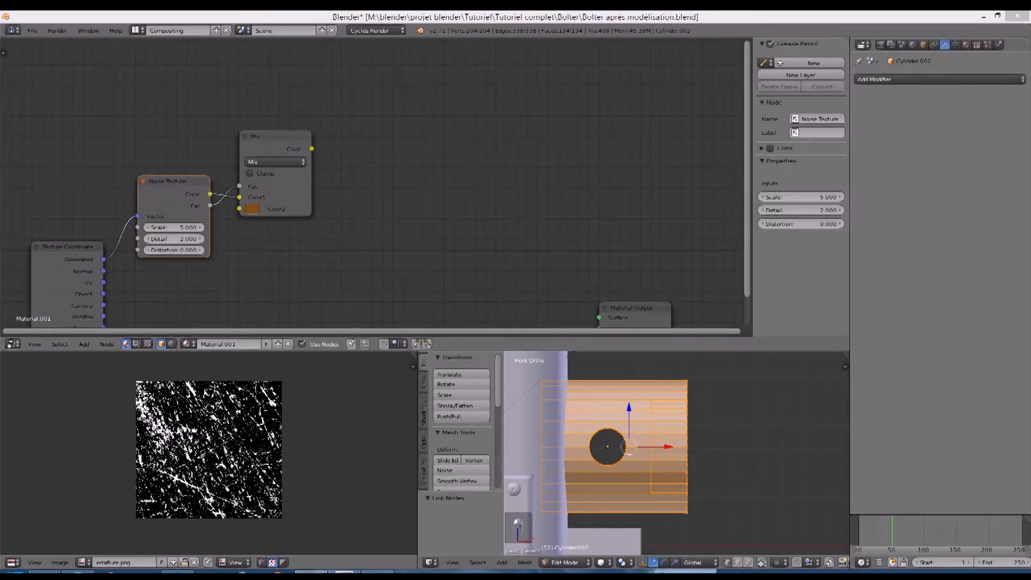
key("shift+a")
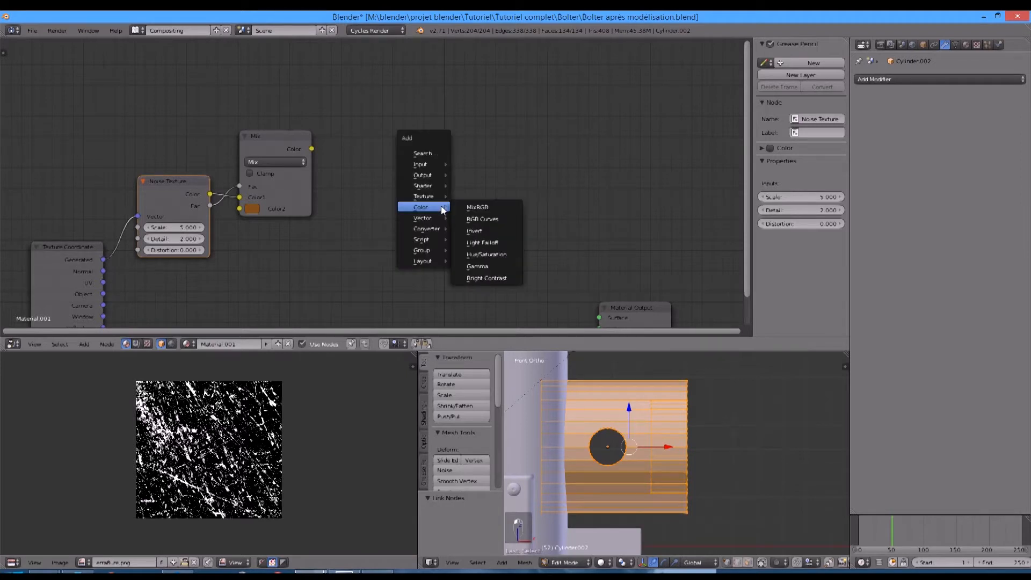
mouse_move(435, 218)
mouse_move(434, 185)
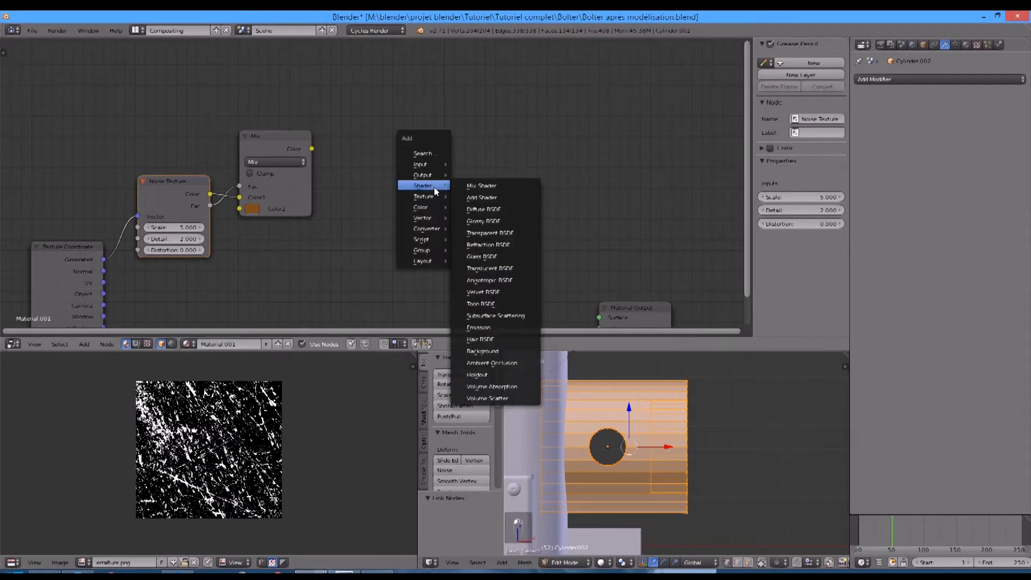
left_click(498, 218)
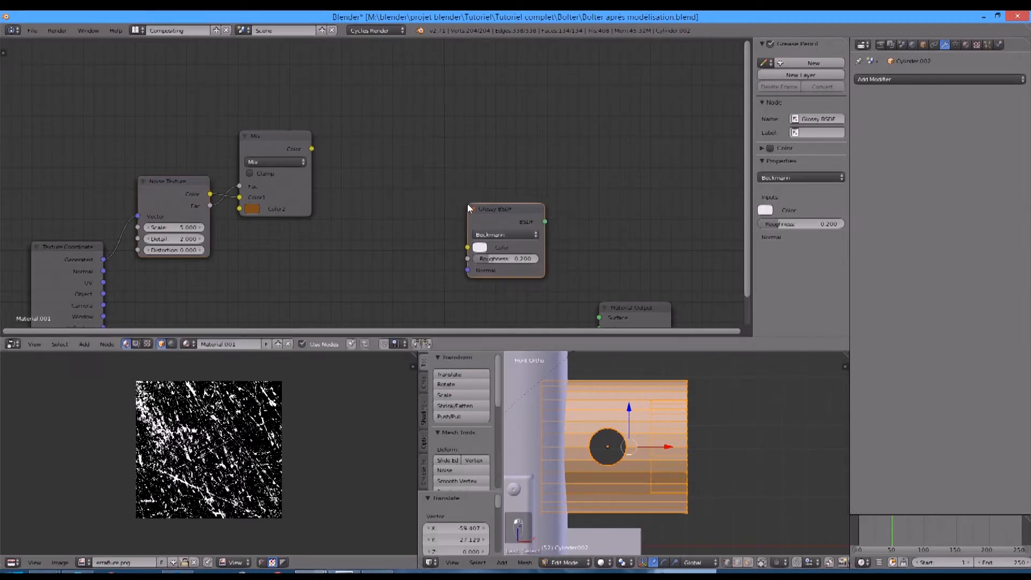
left_click_drag(504, 267, 465, 277)
Step: Link the Mix Color to the Glossy color and its BSDF to the Material Output's Surface, and set the 3D view to Rendered shading
left_click_drag(316, 151, 399, 269)
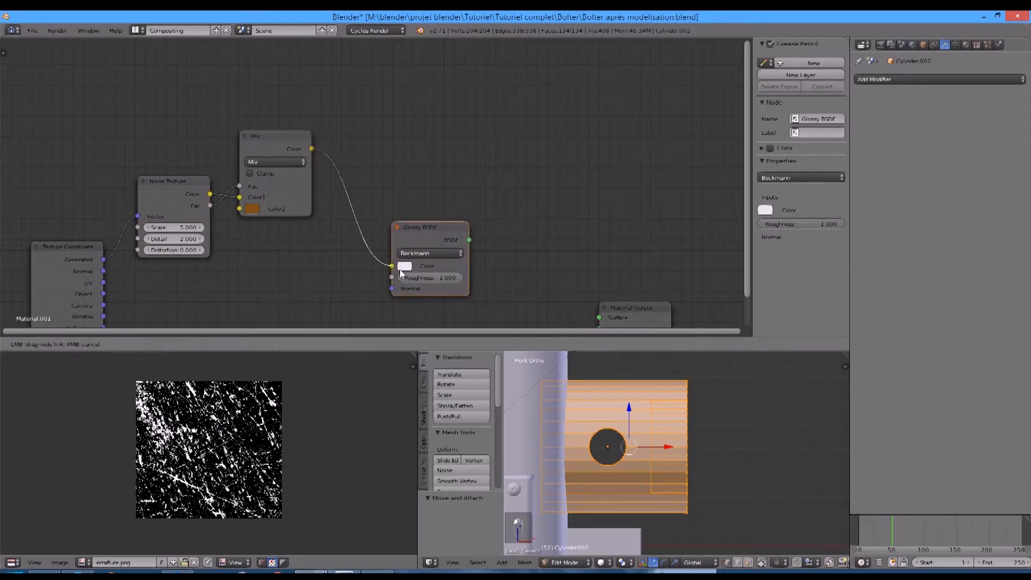
left_click_drag(470, 239, 596, 318)
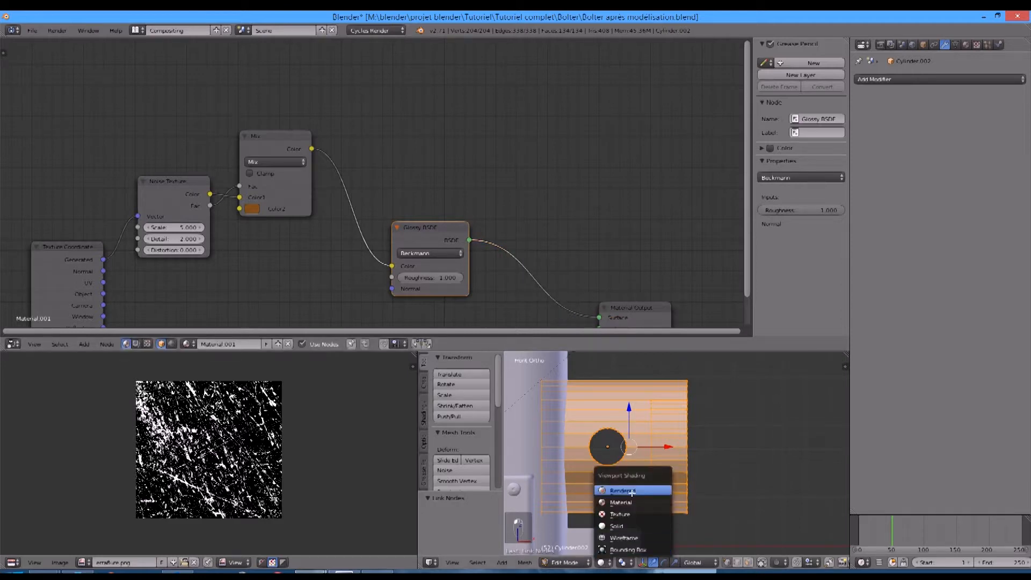
left_click(623, 491)
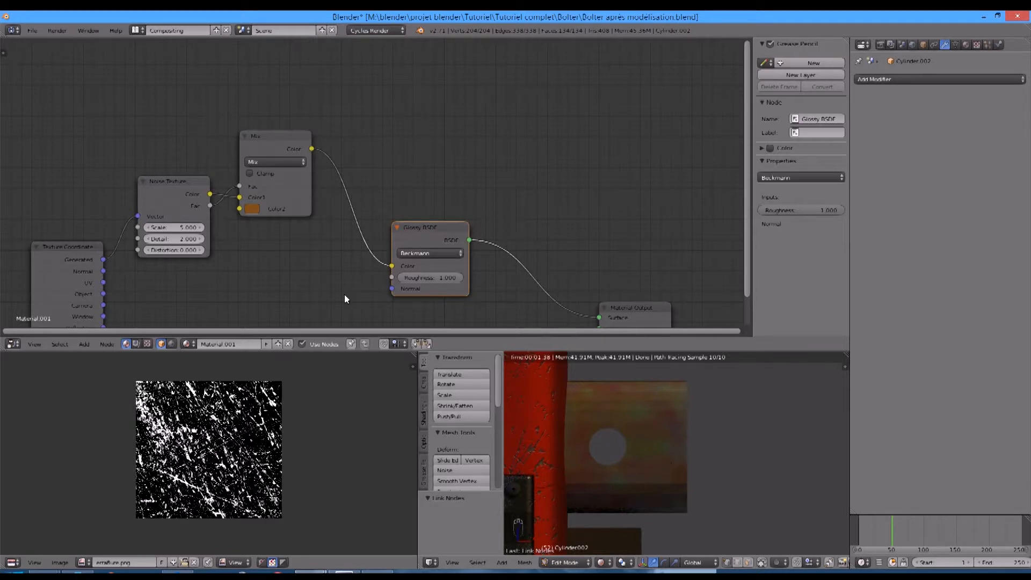
Step: Try feeding the Noise Texture's Color directly into the Glossy BSDF and restore the link from the Mix node
scroll(224, 205, "up", 1)
left_click_drag(167, 197, 414, 289)
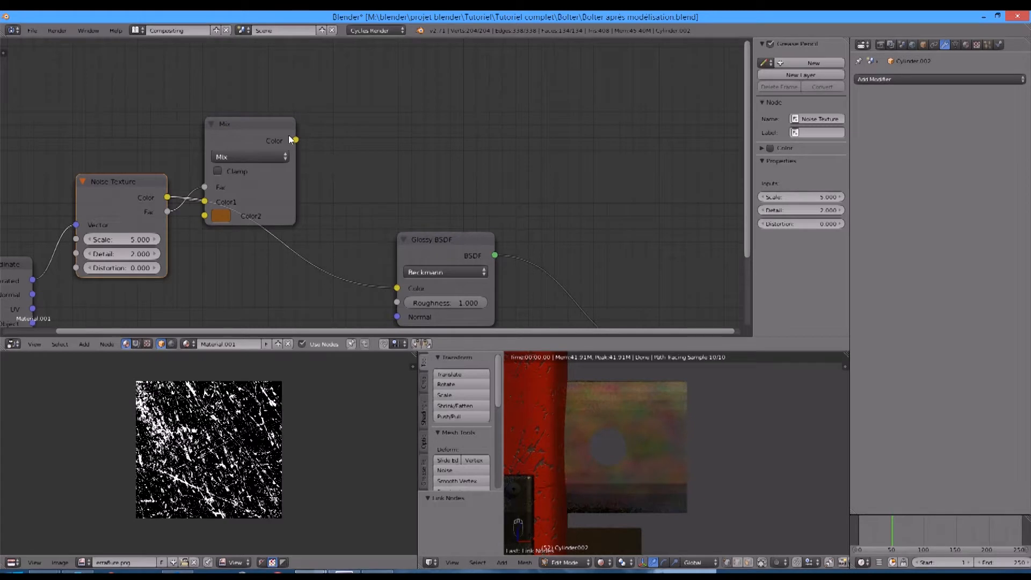
left_click_drag(295, 140, 415, 287)
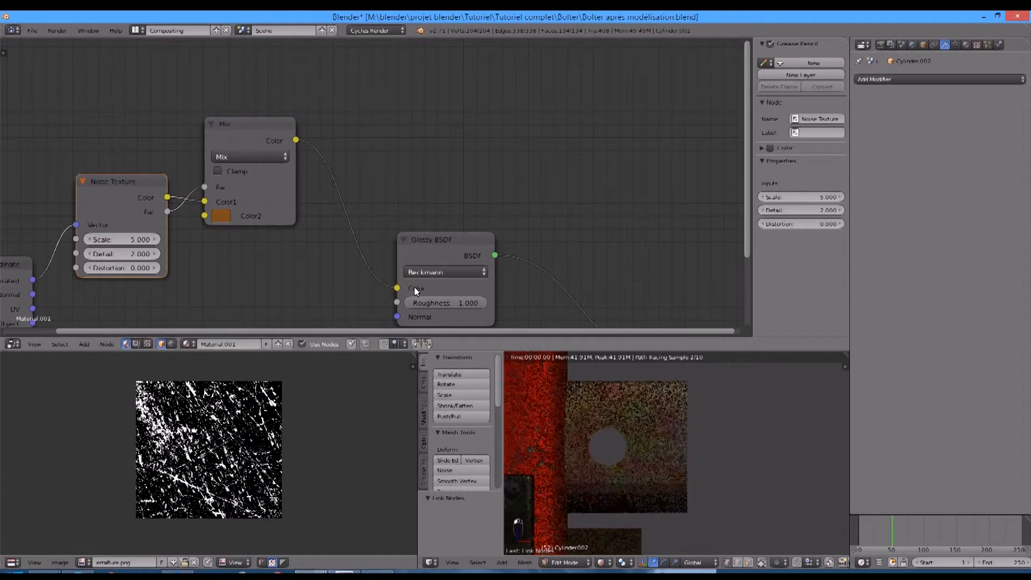
Step: Insert a duplicate of the Mix node between the Mix and Glossy BSDF nodes and set its Color2 to hex 000000
middle_click_drag(353, 190, 317, 171)
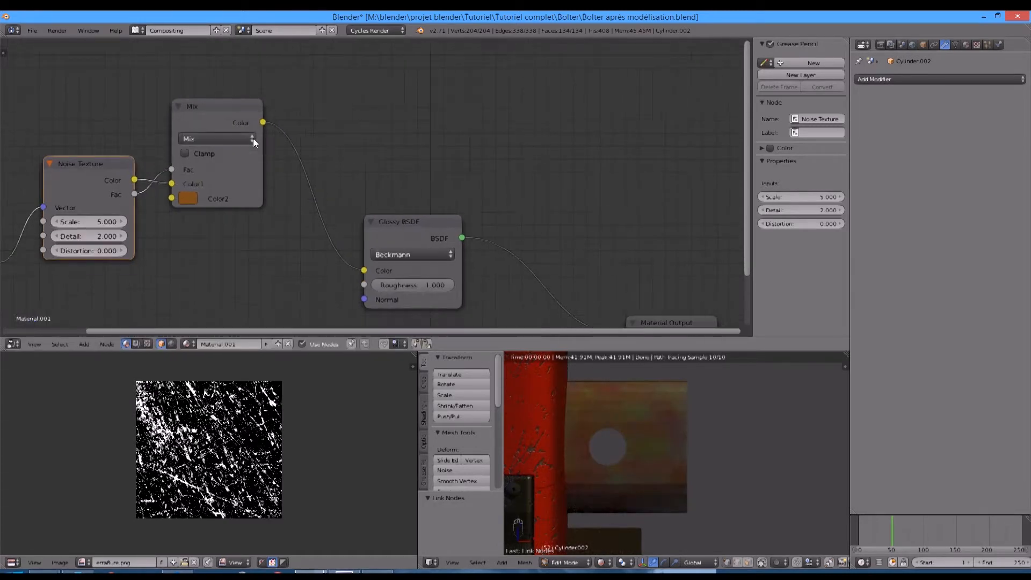
scroll(304, 171, "down", 1)
left_click_drag(391, 224, 500, 251)
left_click(236, 122)
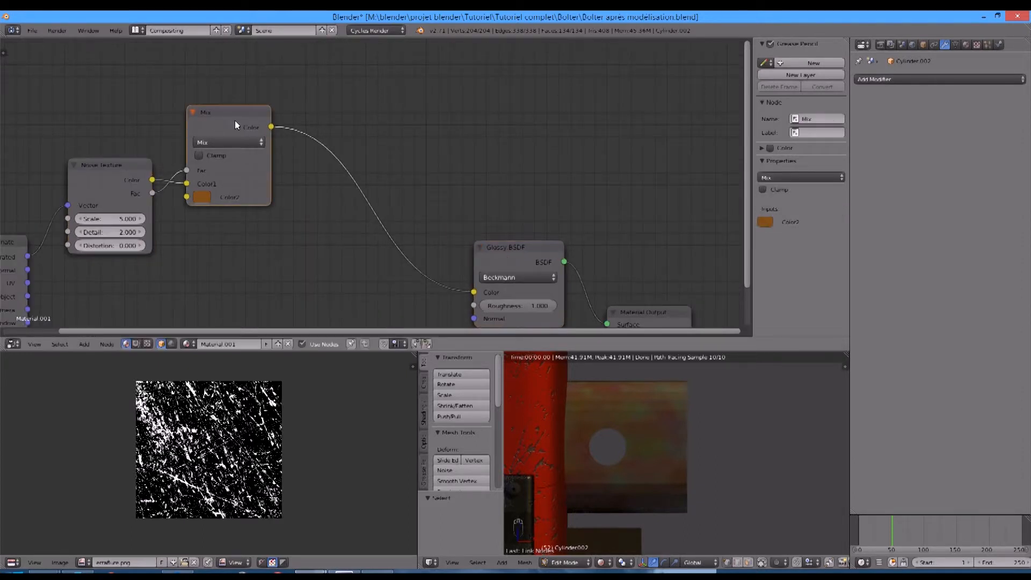
key("shift+d")
left_click(361, 124)
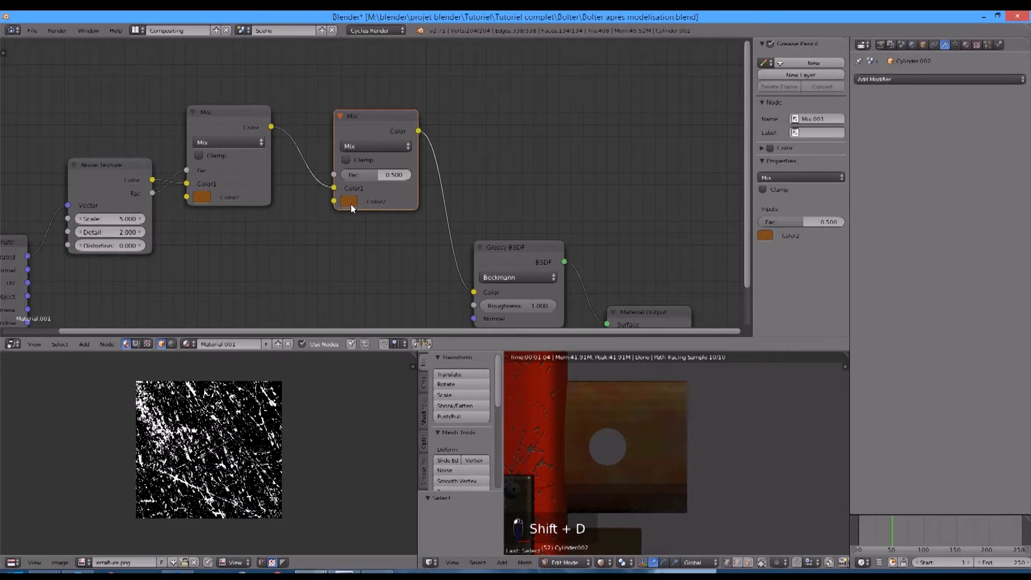
left_click(350, 203)
scroll(428, 284, "down", 10)
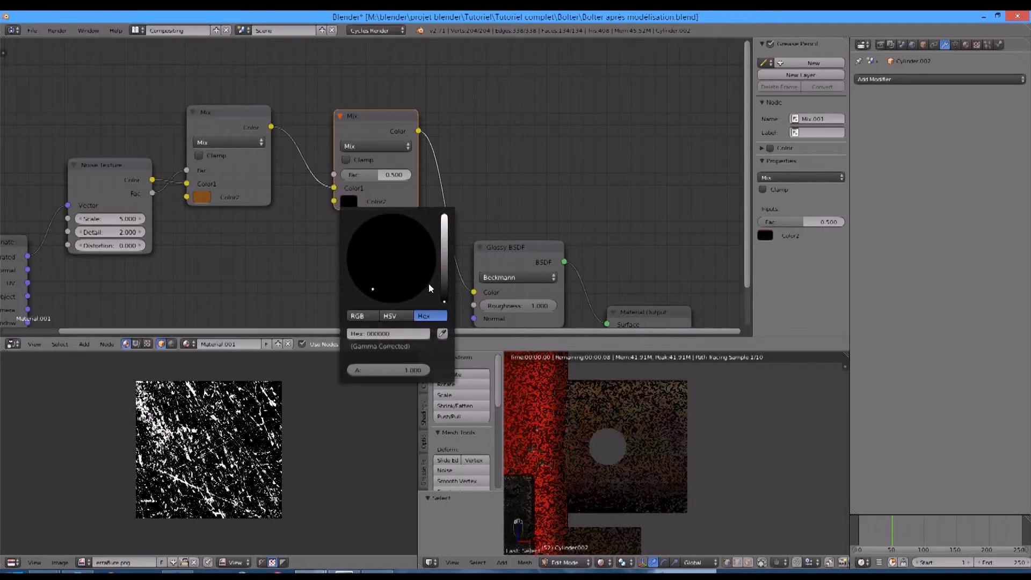
Step: Move the second Mix node and the Glossy BSDF closer to the first Mix node in a compact row
scroll(391, 272, "down", 1)
middle_click_drag(391, 272, 362, 225)
left_click_drag(460, 202, 426, 114)
left_click_drag(333, 106, 294, 104)
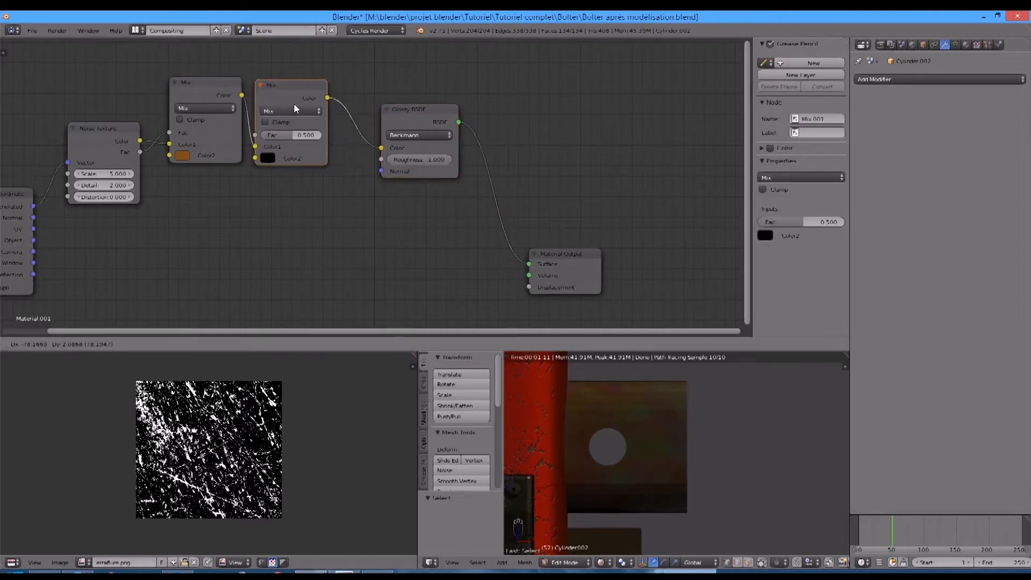
left_click_drag(407, 117, 375, 106)
Step: Duplicate the Glossy BSDF below the original and paste the orange hex value as its color
key("shift+d")
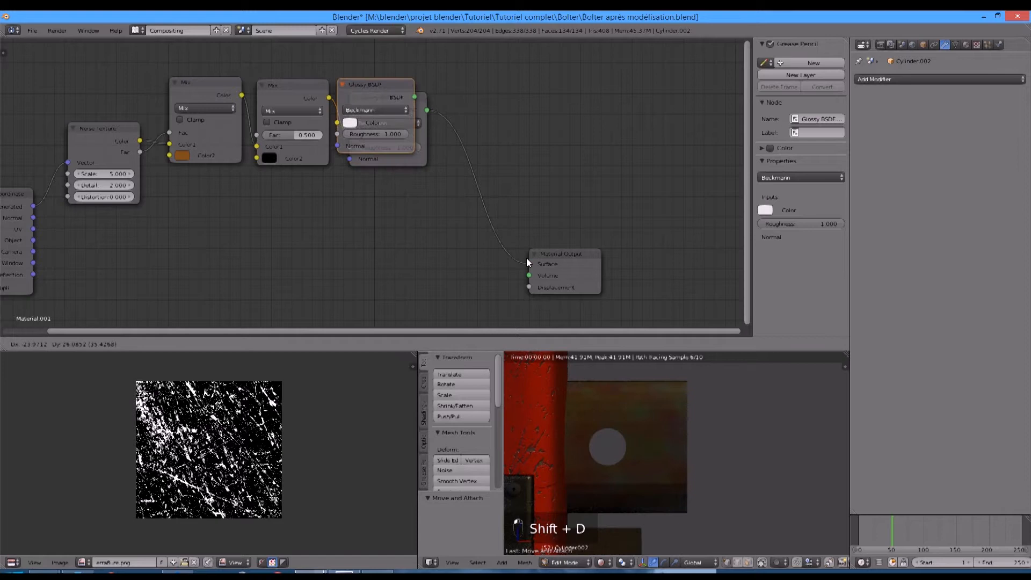
left_click(447, 349)
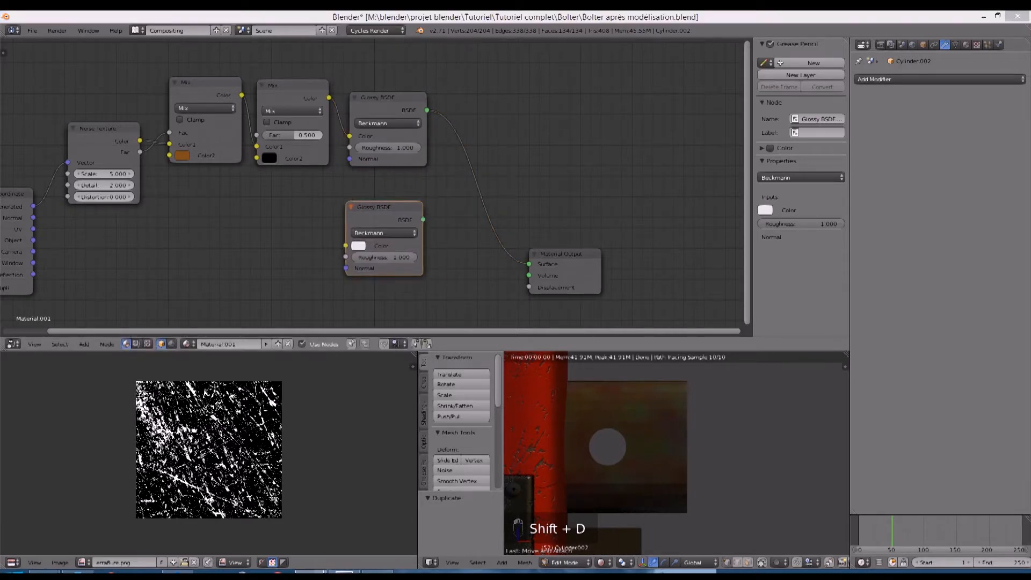
mouse_move(384, 207)
left_mouse_down()
mouse_move(438, 195)
mouse_move(388, 210)
left_mouse_up()
left_click(370, 244)
left_click(413, 202)
key("ctrl+v")
key("Return")
Step: Insert an Add Shader before the Material Output and link the orange Glossy BSDF to its second Shader input
key("shift+a")
key("Escape")
key("shift+a")
mouse_move(462, 208)
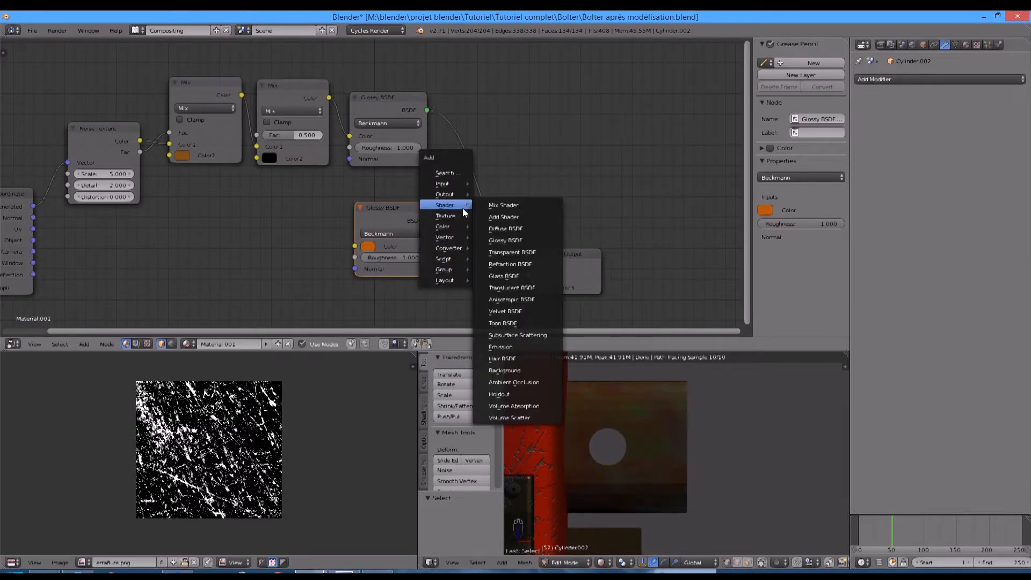
left_click(502, 215)
left_click(449, 165)
left_click_drag(433, 220, 450, 200)
Step: Tidy the orange Glossy BSDF under the first one and move the Material Output far to the right of the Add Shader
left_click_drag(387, 208, 357, 200)
left_click_drag(579, 263, 657, 200)
left_click_drag(375, 209, 407, 199)
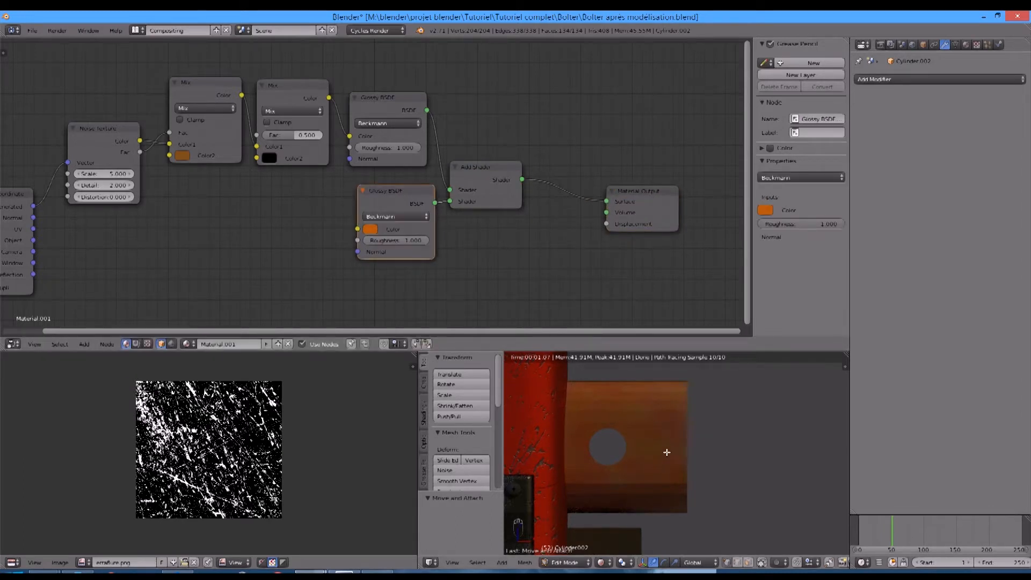
left_click(106, 140)
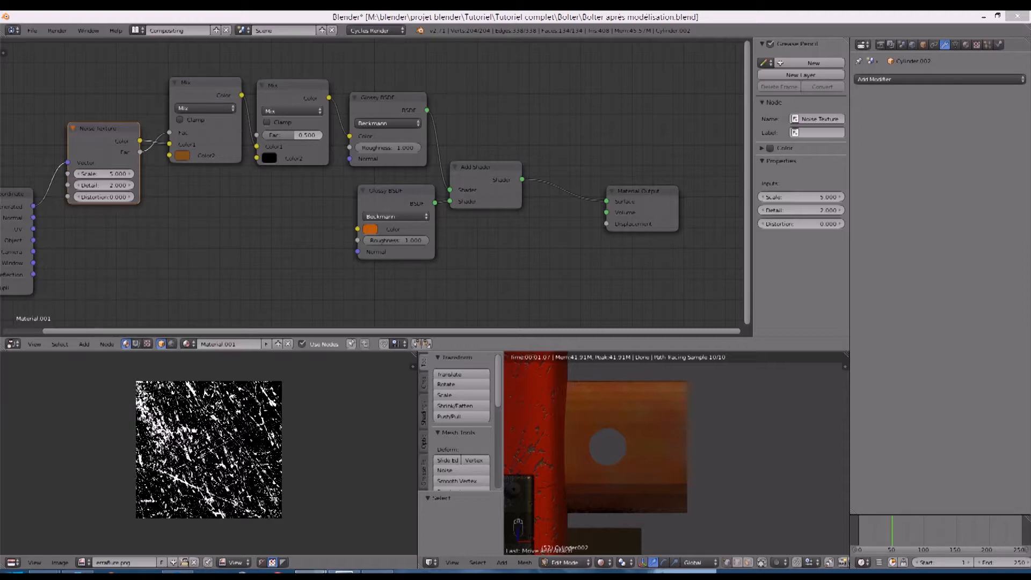
middle_click_drag(438, 242, 290, 276)
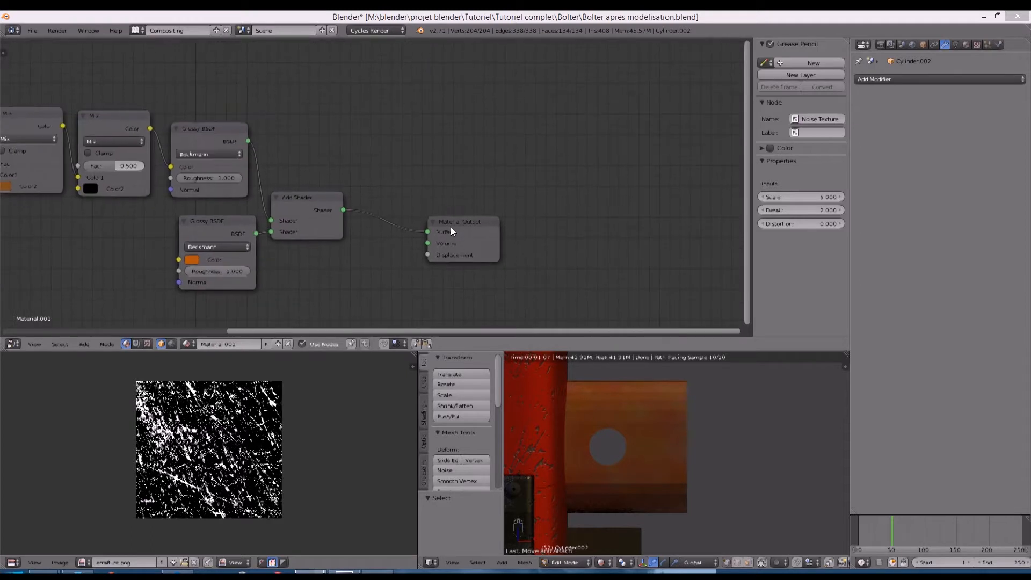
left_click_drag(475, 225, 622, 242)
Step: Add a Gradient Texture node of type Linear below and to the left of the orange Glossy BSDF
middle_click_drag(152, 301, 232, 247)
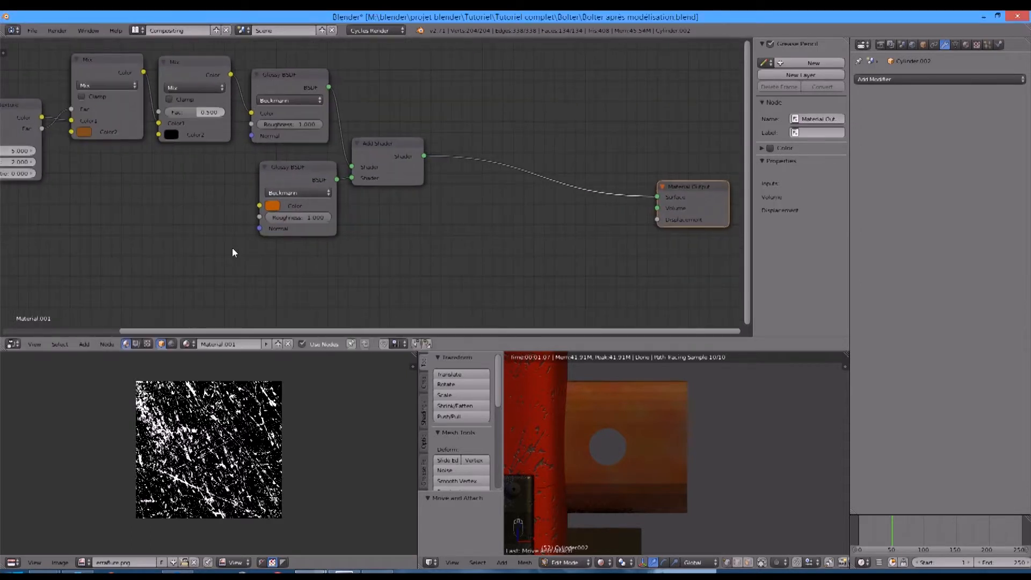
scroll(250, 241, "up", 2)
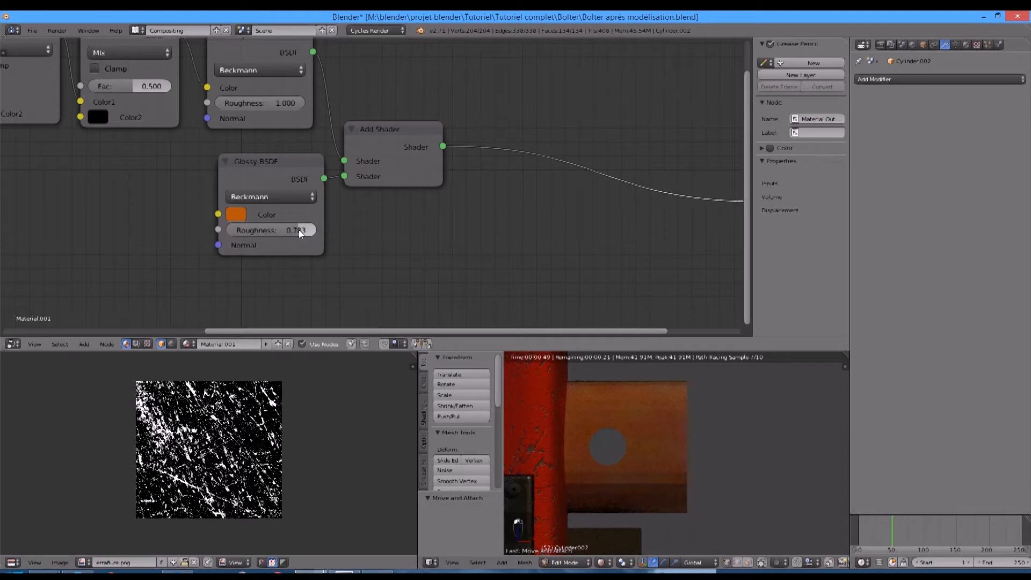
scroll(239, 265, "down", 3)
middle_click_drag(243, 263, 297, 177)
middle_click_drag(115, 177, 173, 237)
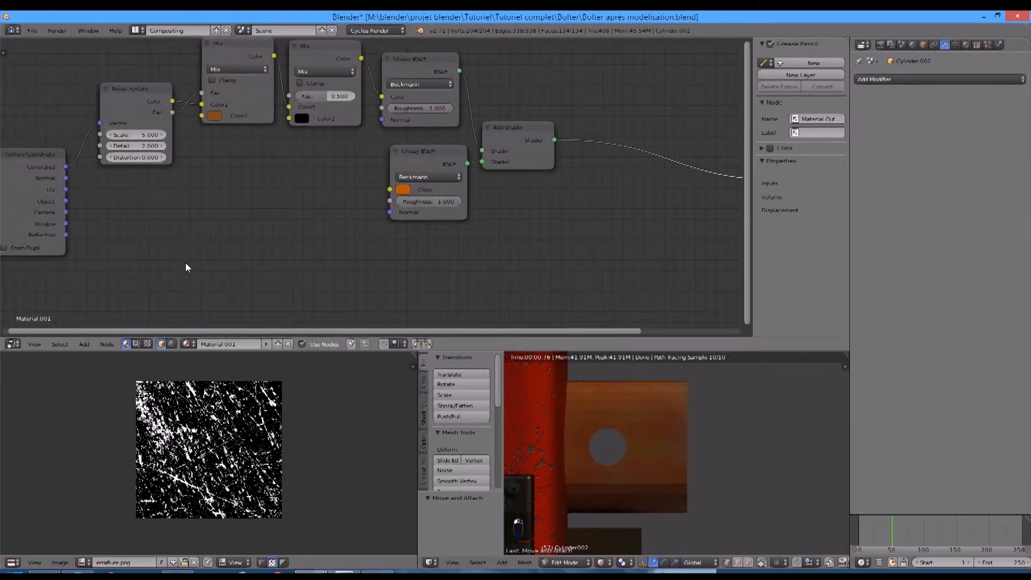
key("shift+a")
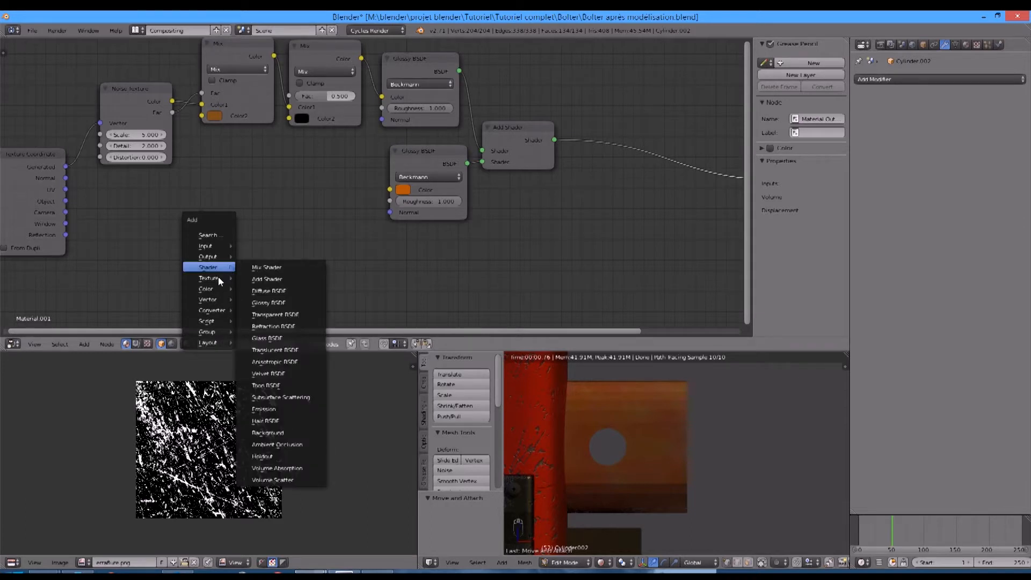
mouse_move(217, 277)
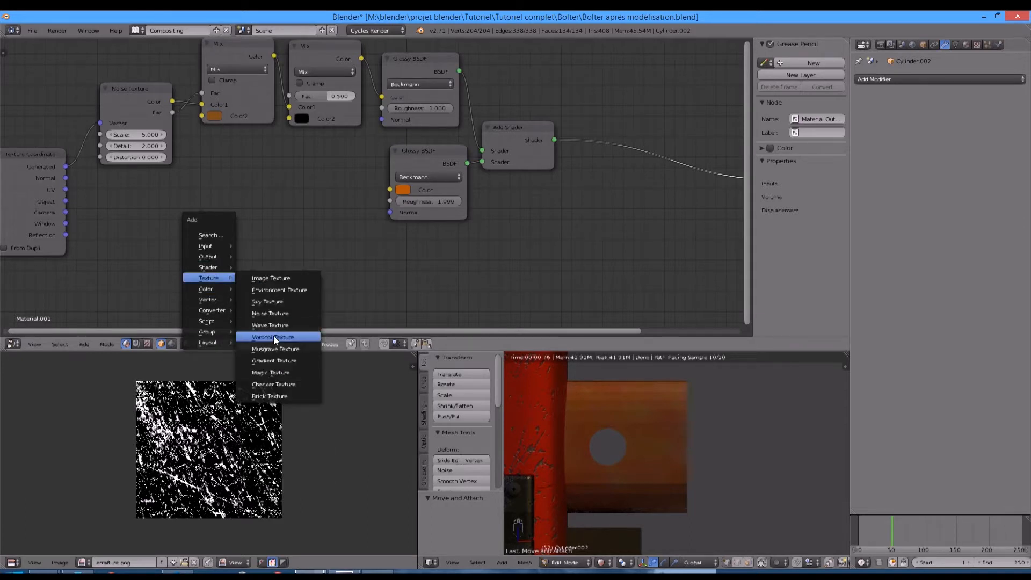
left_click(275, 359)
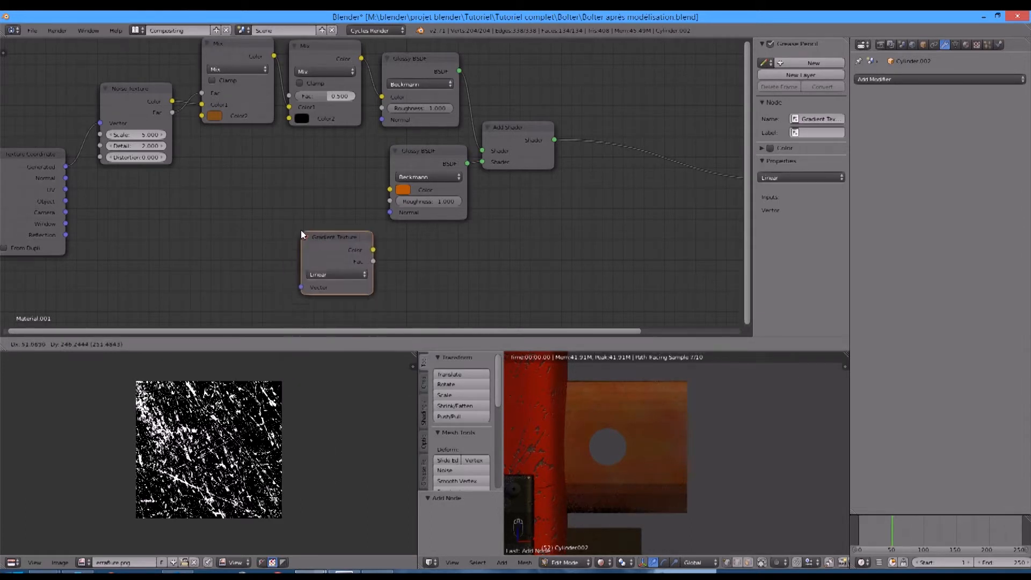
left_click(319, 242)
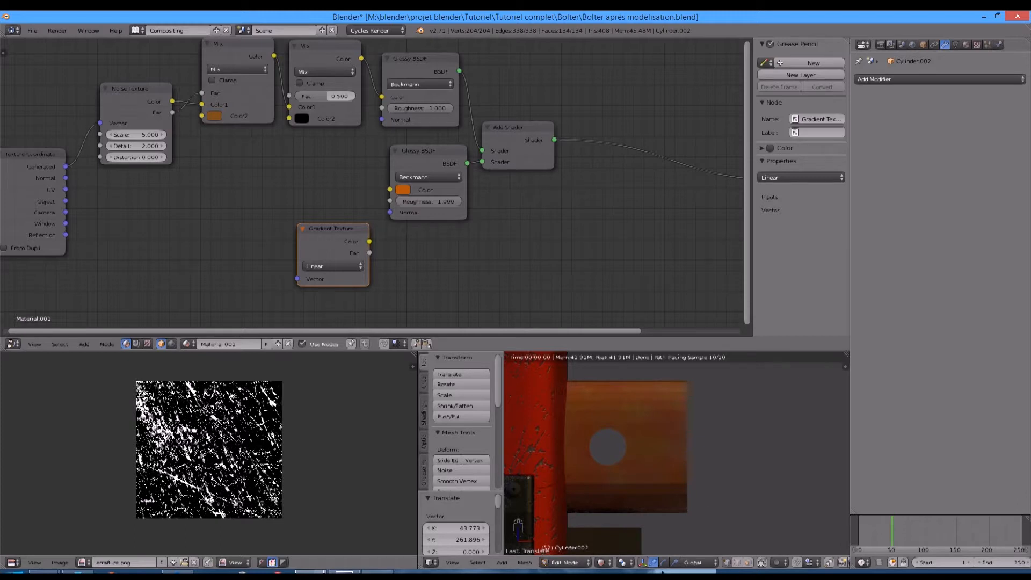
Step: Insert a Mix Shader between the Add Shader and the Material Output and link the Gradient Texture's Fac to its Fac
middle_click_drag(402, 221, 256, 224)
key("shift+a")
mouse_move(477, 201)
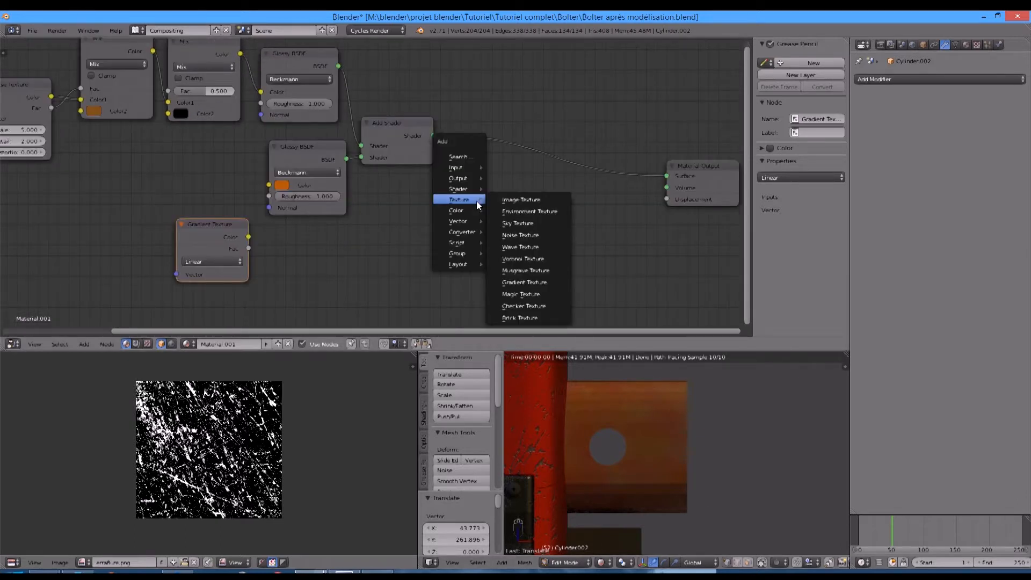
mouse_move(438, 189)
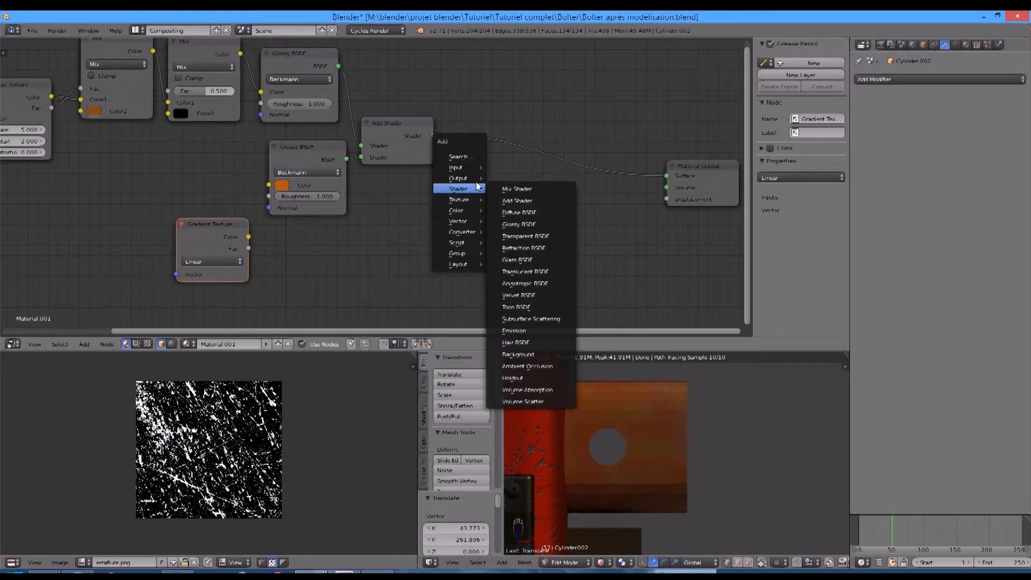
left_click(515, 185)
left_click(553, 167)
left_click_drag(249, 248, 525, 173)
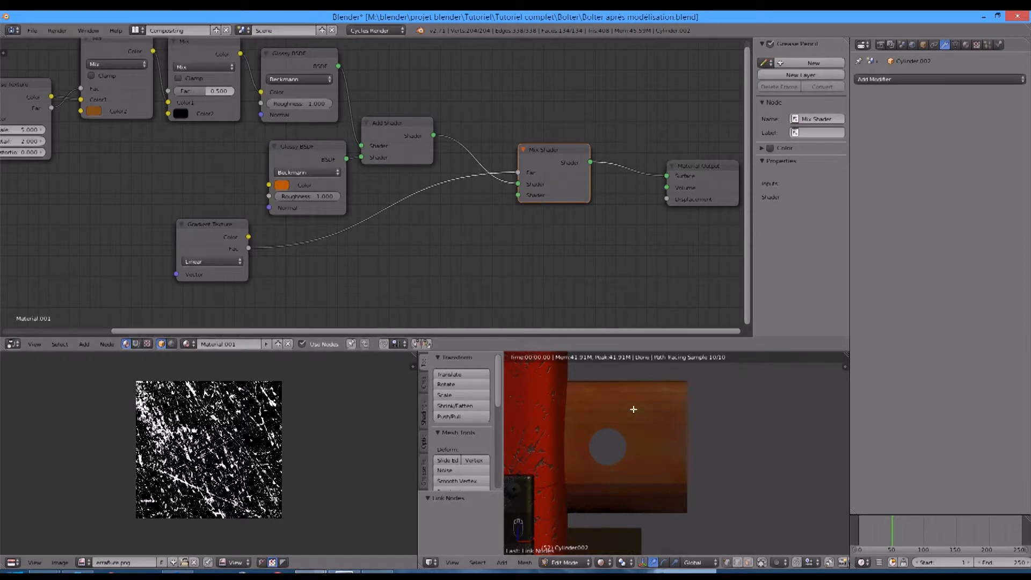
Step: Add a Mapping node of type Point to the left of the Gradient Texture
middle_click_drag(224, 267, 291, 252)
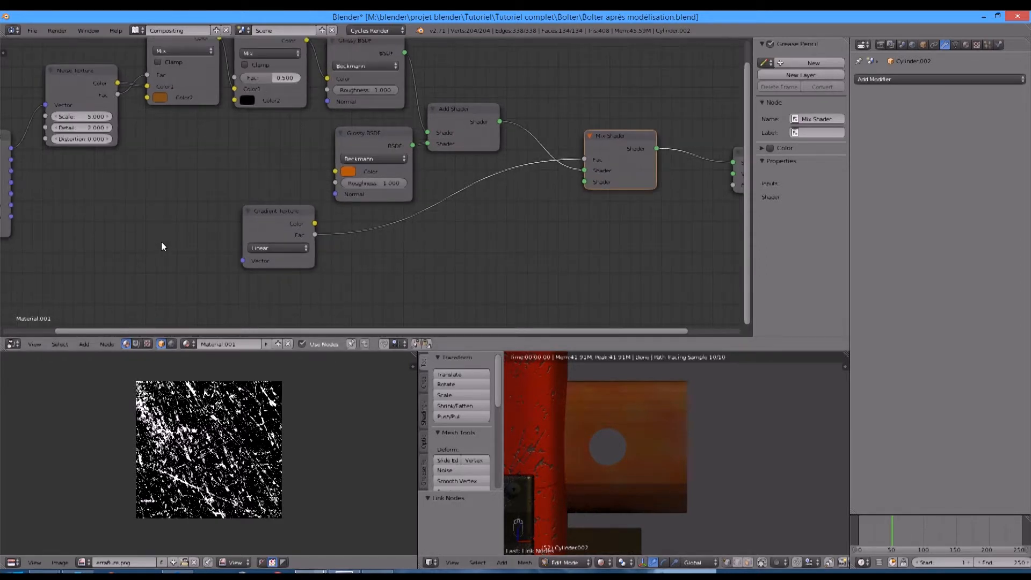
key("shift+a")
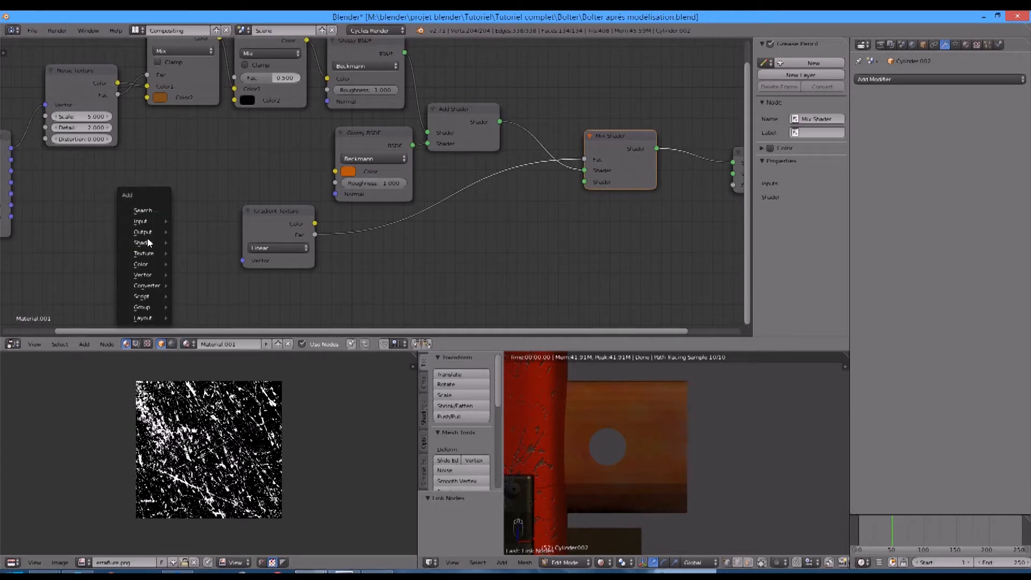
mouse_move(141, 286)
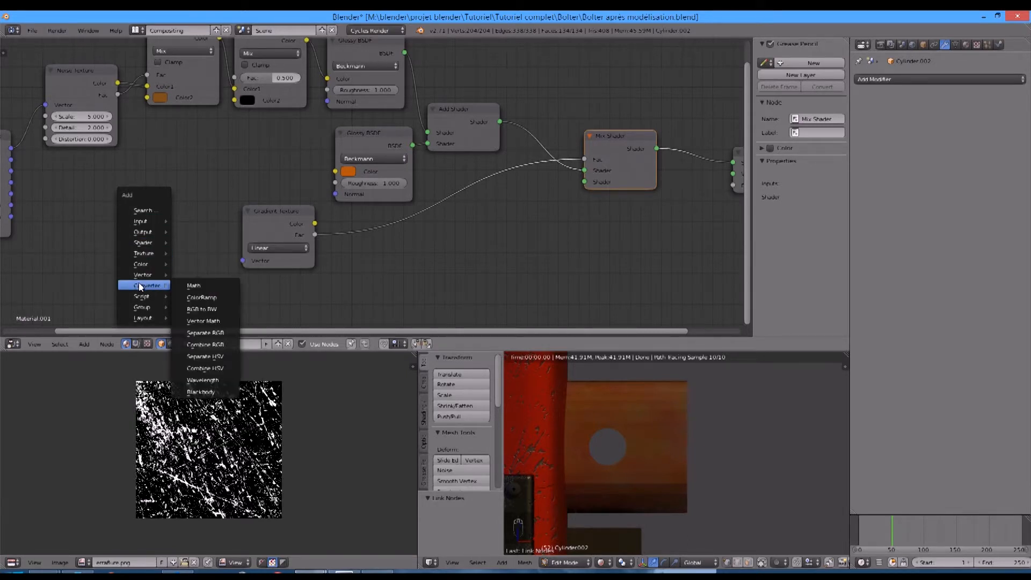
left_click(188, 273)
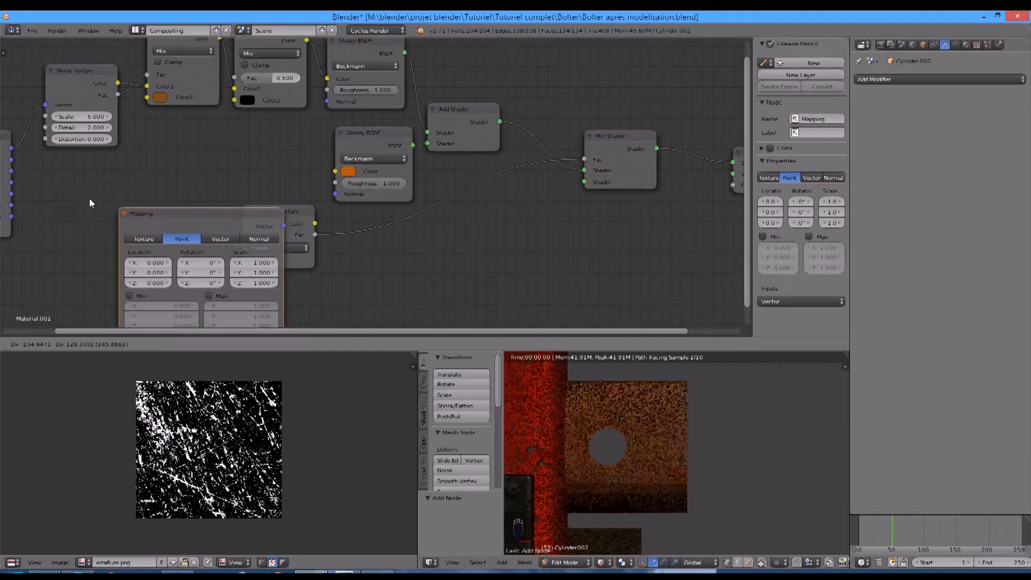
left_click(43, 188)
scroll(103, 205, "up", 4)
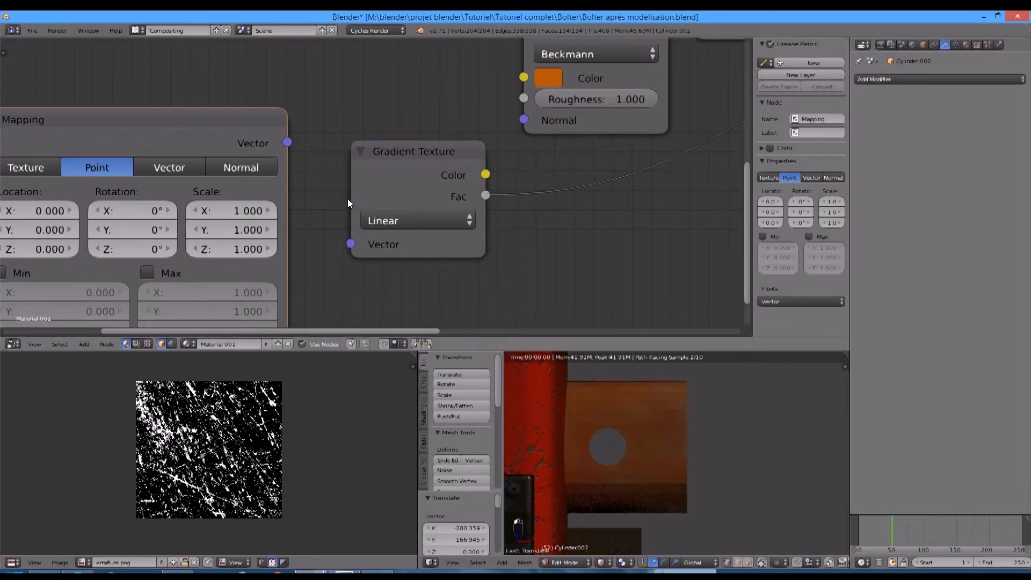
Step: Add a second Mix Shader below the Add Shader and link its output to the first Mix Shader's second Shader input
scroll(347, 199, "down", 3)
middle_click_drag(413, 136, 214, 171)
key("shift+a")
mouse_move(470, 292)
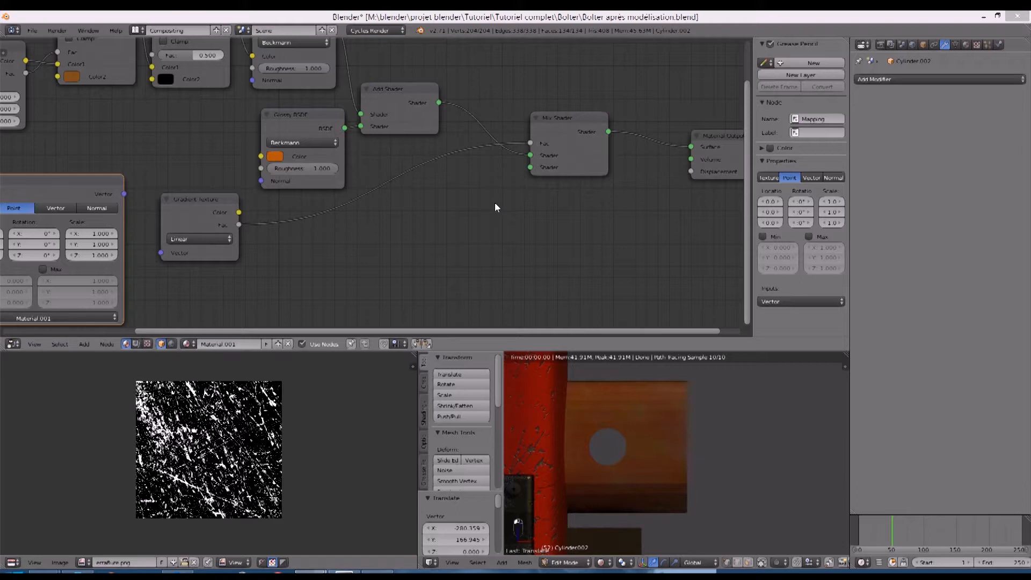
key("shift+a")
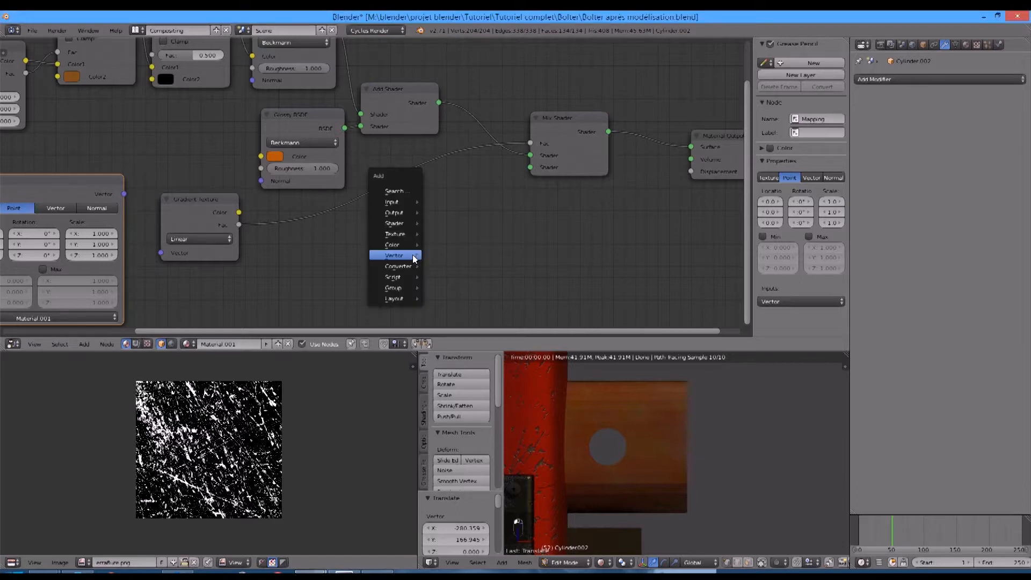
mouse_move(417, 257)
mouse_move(408, 223)
left_click(444, 222)
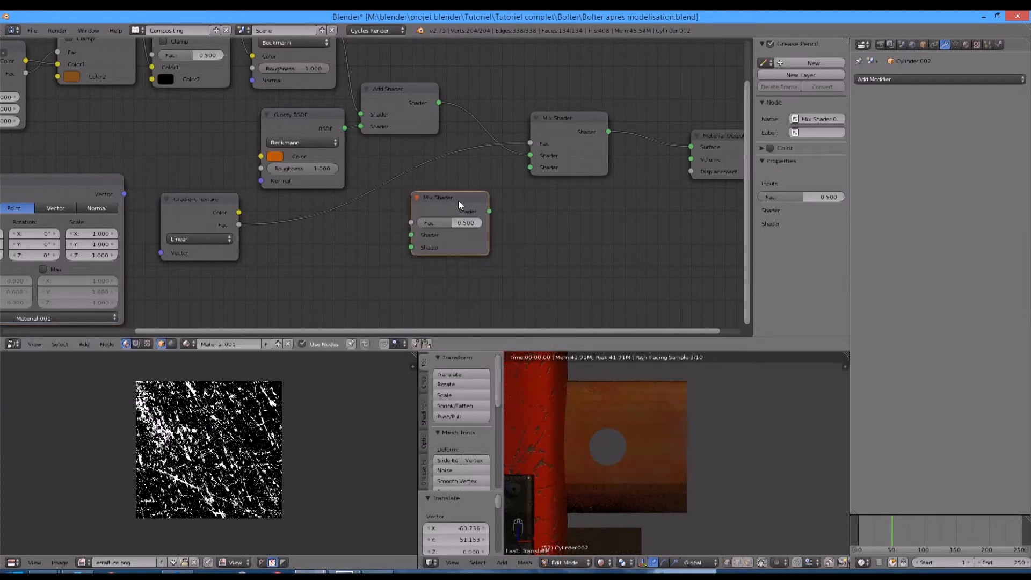
left_click_drag(489, 211, 530, 168)
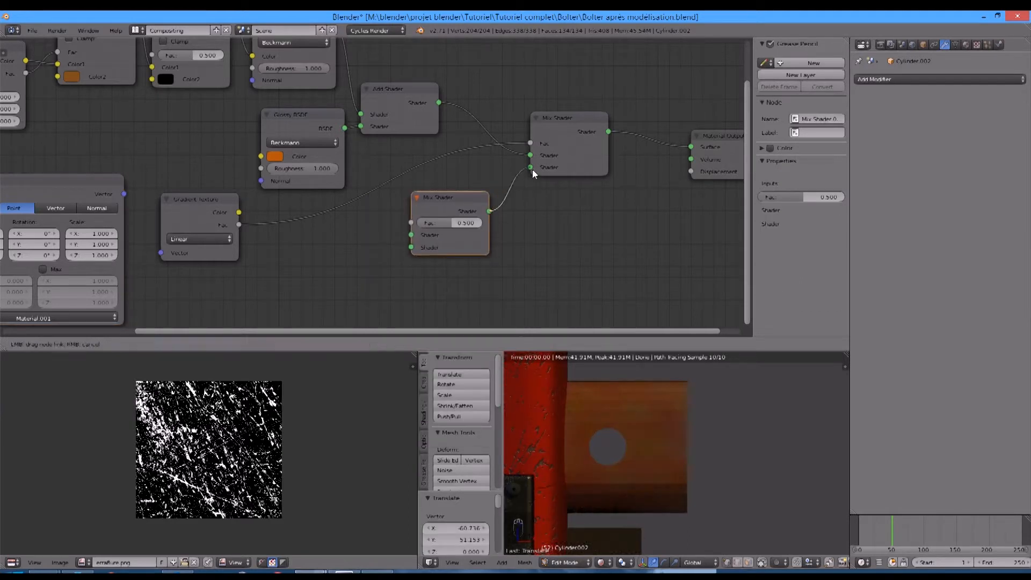
Step: Add a Diffuse BSDF and a Glossy BSDF, one below the other, to the left of the new Mix Shader
middle_click_drag(530, 167, 585, 127)
key("shift+a")
mouse_move(352, 252)
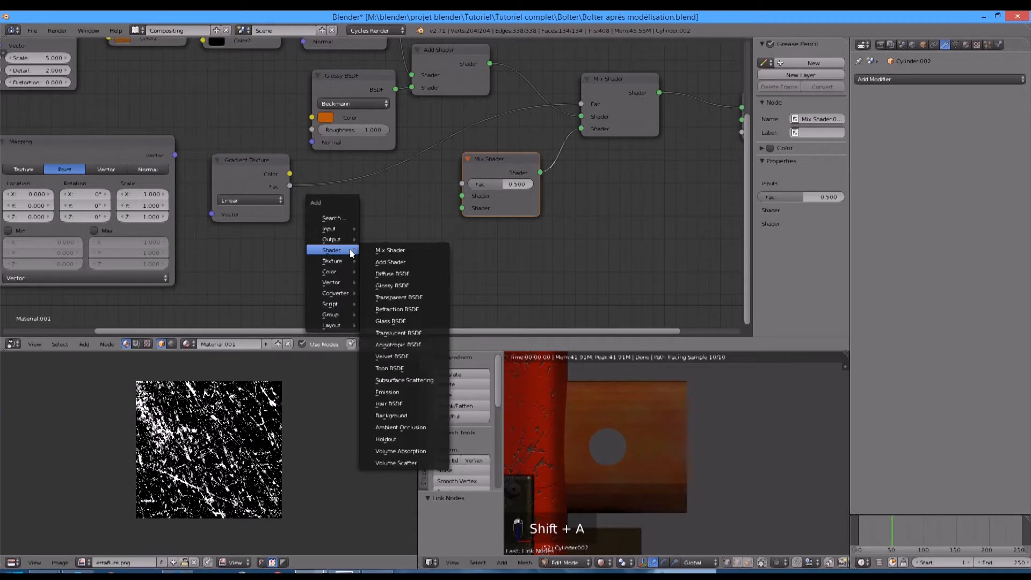
left_click(387, 273)
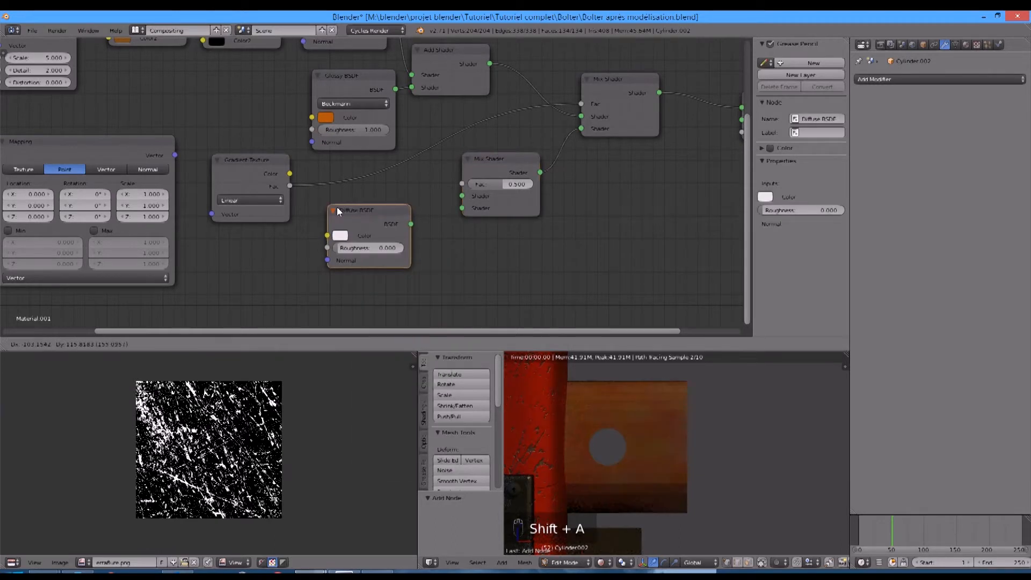
left_click(352, 259)
key("shift+a")
mouse_move(354, 261)
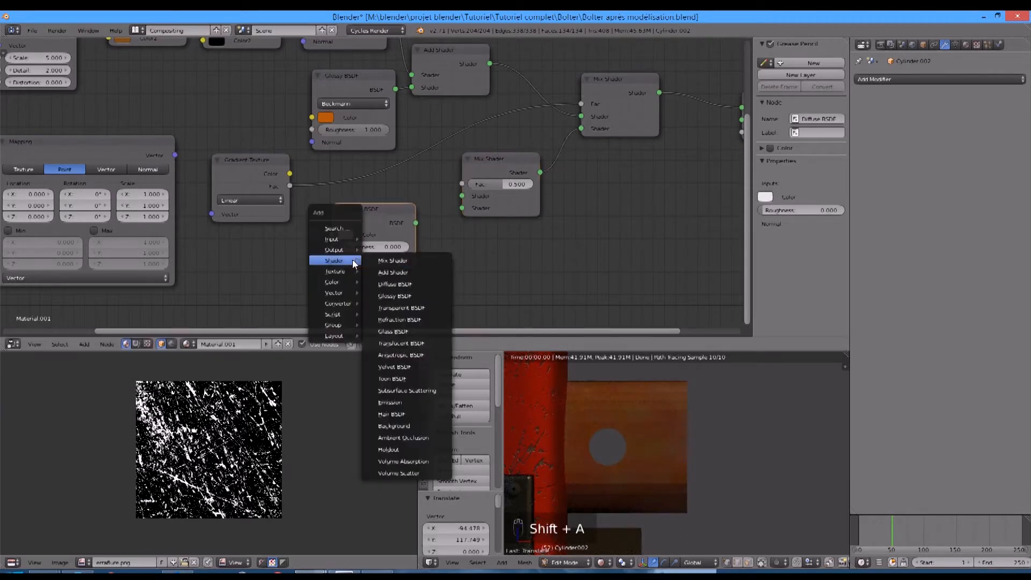
left_click(388, 295)
left_click(330, 275)
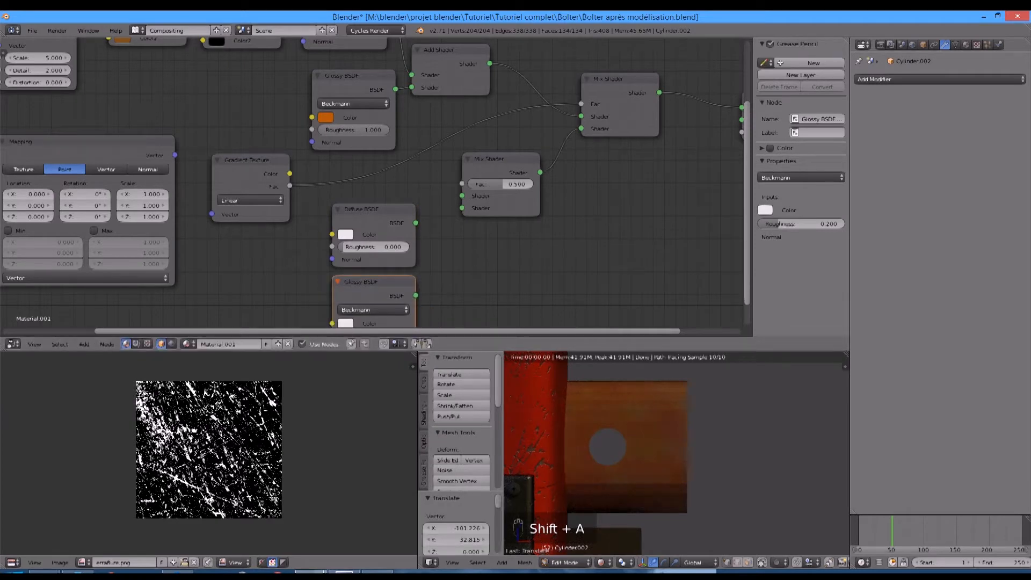
left_click_drag(351, 282, 361, 308)
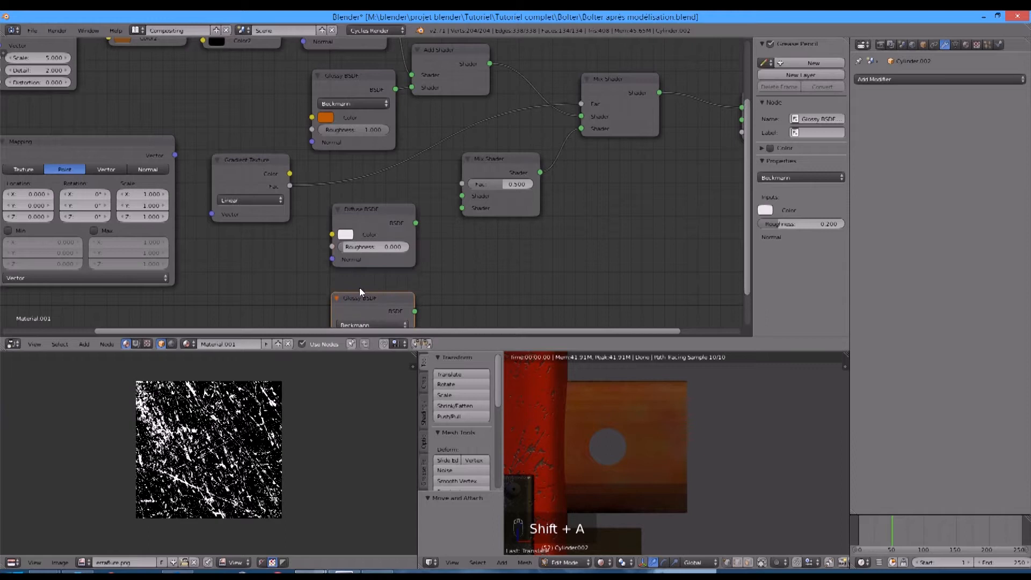
Step: Set the new Diffuse BSDF's color to hex 545454
left_click(345, 234)
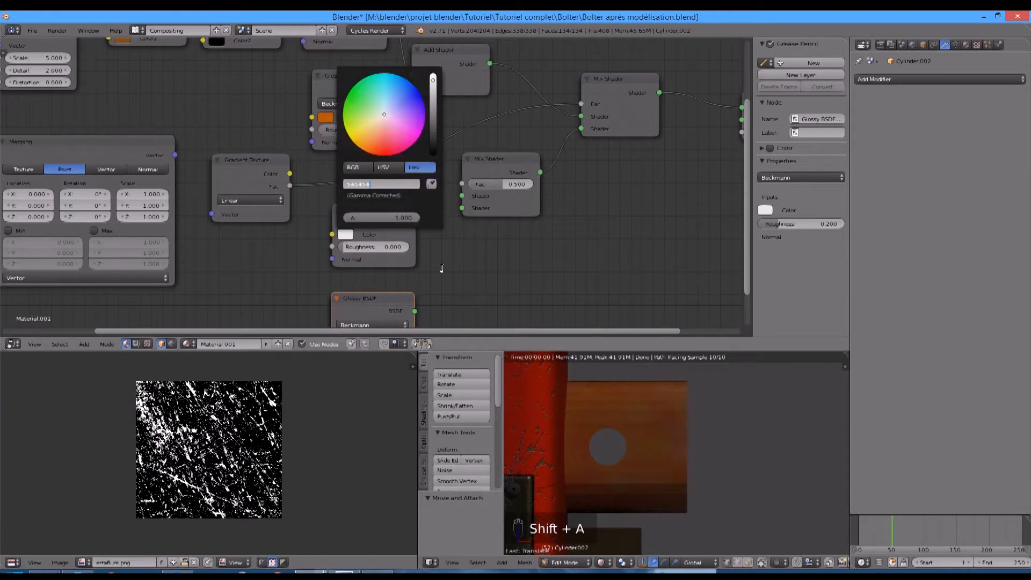
key("Return")
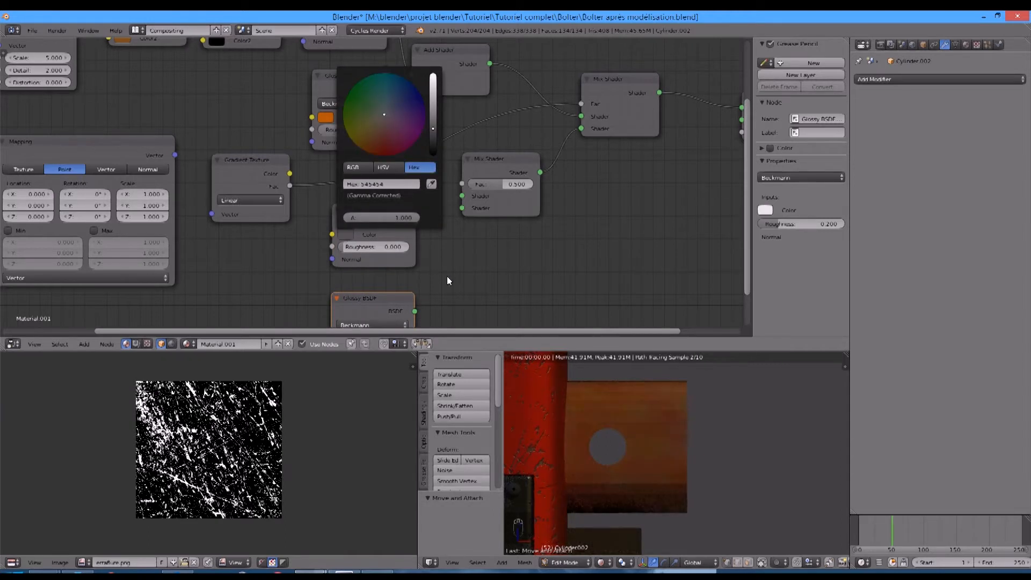
left_click_drag(450, 275, 452, 222)
Step: Move the new Glossy BSDF directly under the Diffuse BSDF and set its roughness to 0.400
middle_click_drag(452, 268, 448, 241)
left_click_drag(348, 219, 339, 254)
middle_click_drag(371, 266, 365, 221)
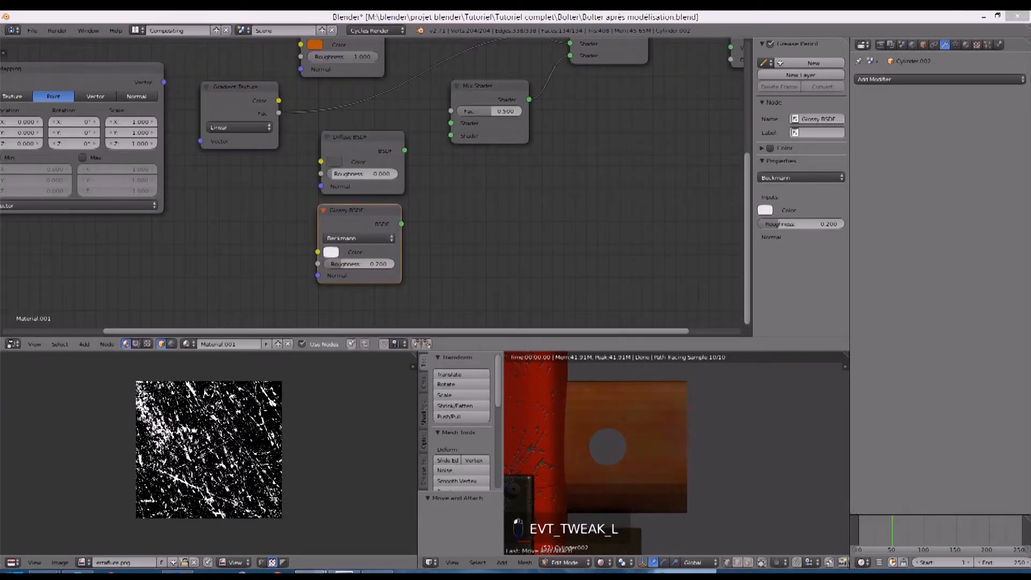
left_click_drag(341, 263, 354, 263)
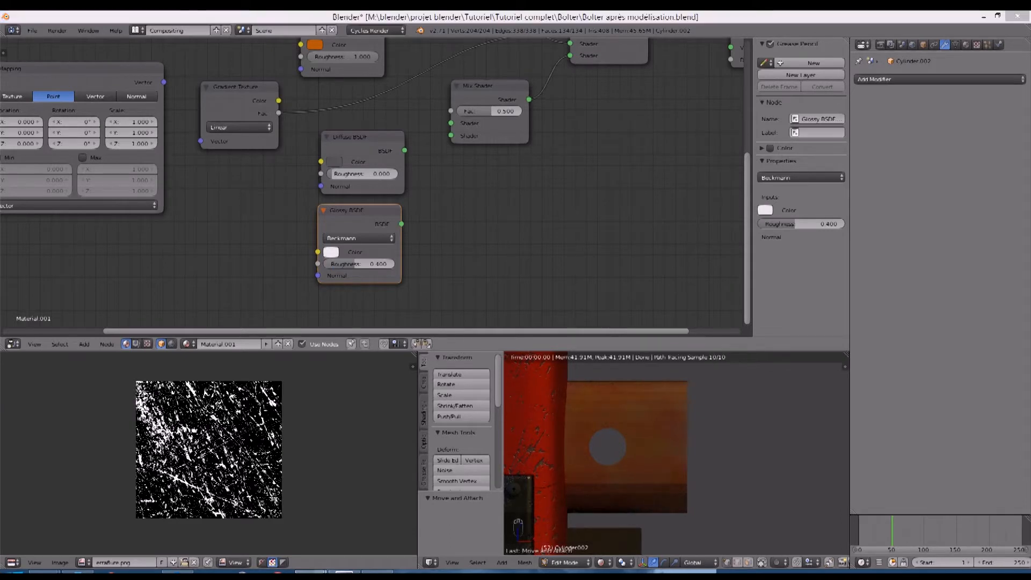
Step: Paste the Diffuse BSDF's dark grey into the Glossy BSDF's color and link both shaders to the new Mix Shader
left_click(359, 242)
left_click(331, 253)
left_click(334, 252)
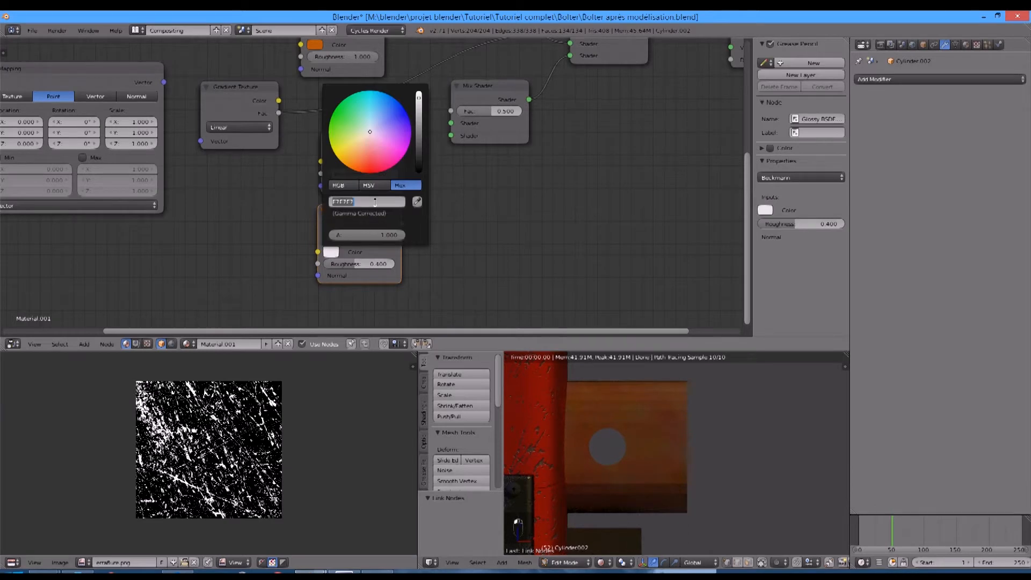
key("ctrl+v")
key("Return")
left_click_drag(402, 223, 458, 125)
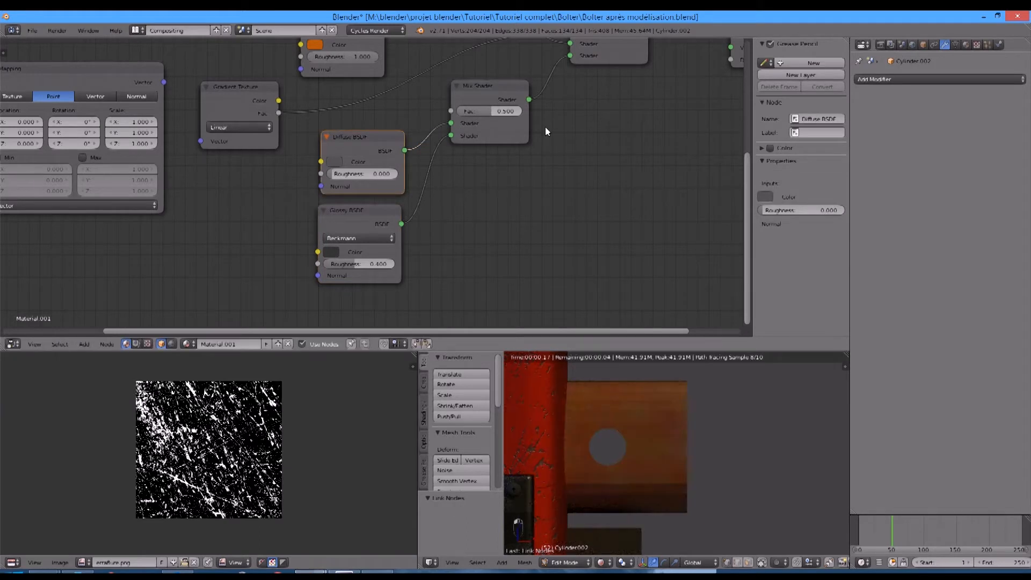
Step: Link the Mapping node's Vector output to the Gradient Texture's Vector input
middle_click_drag(546, 132, 529, 158)
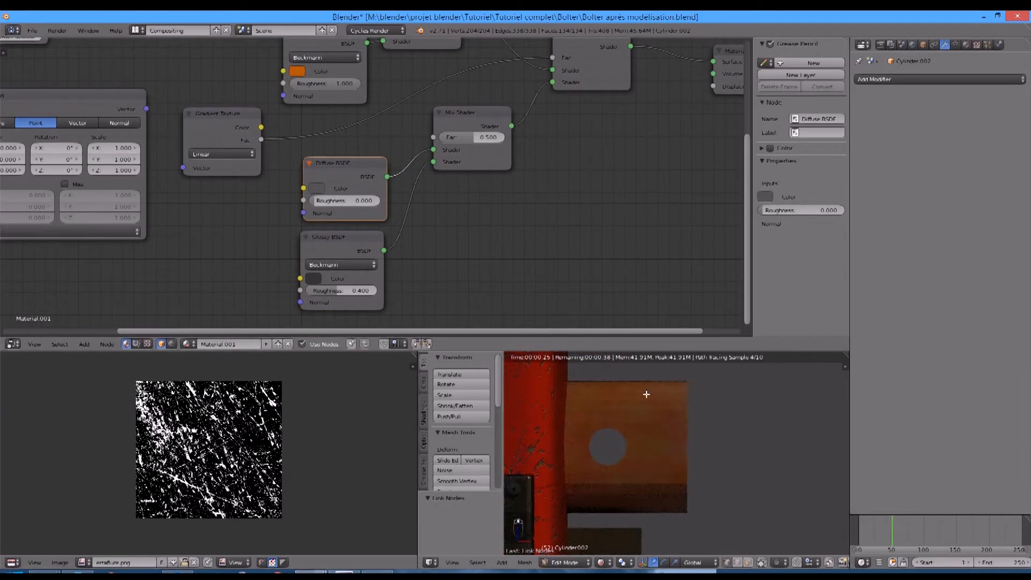
scroll(645, 407, "down", 1)
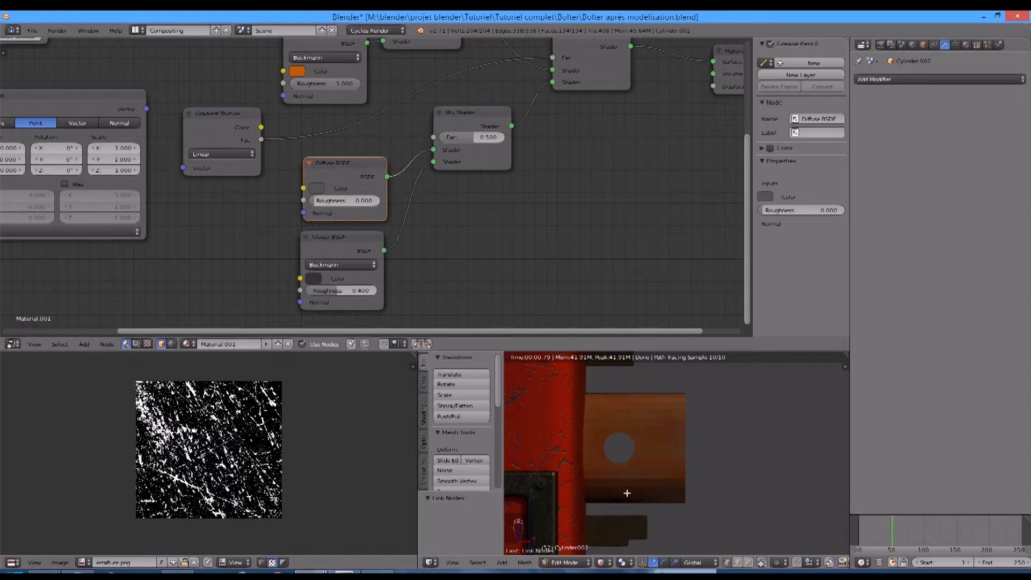
middle_click_drag(599, 451, 637, 447, "shift")
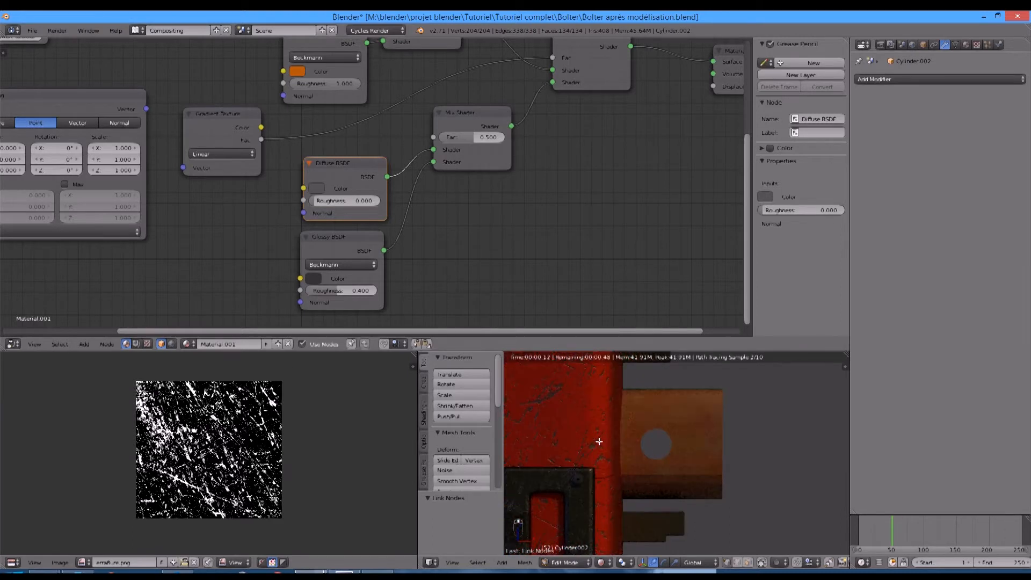
scroll(217, 265, "up", 3)
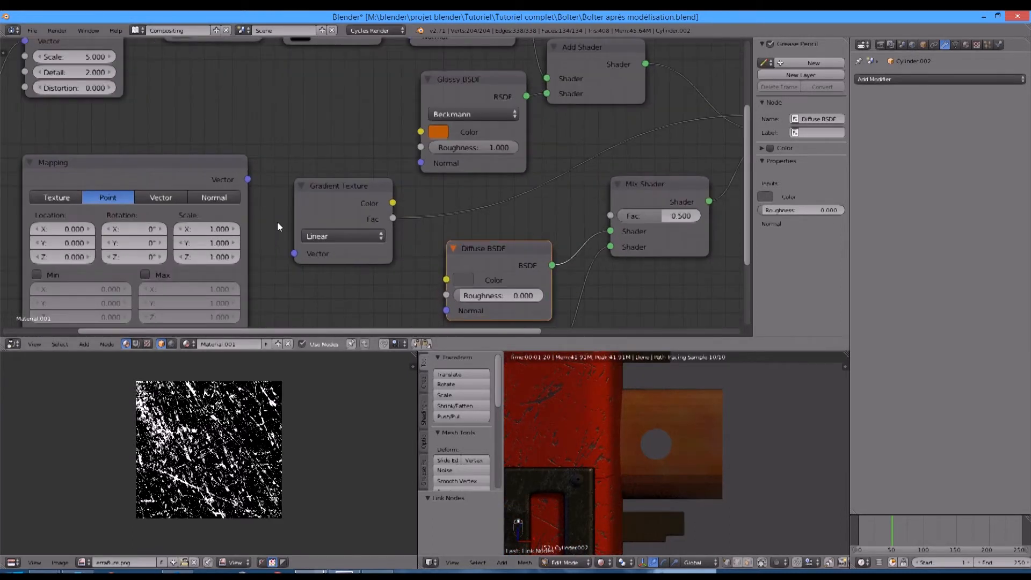
left_click_drag(248, 179, 294, 252)
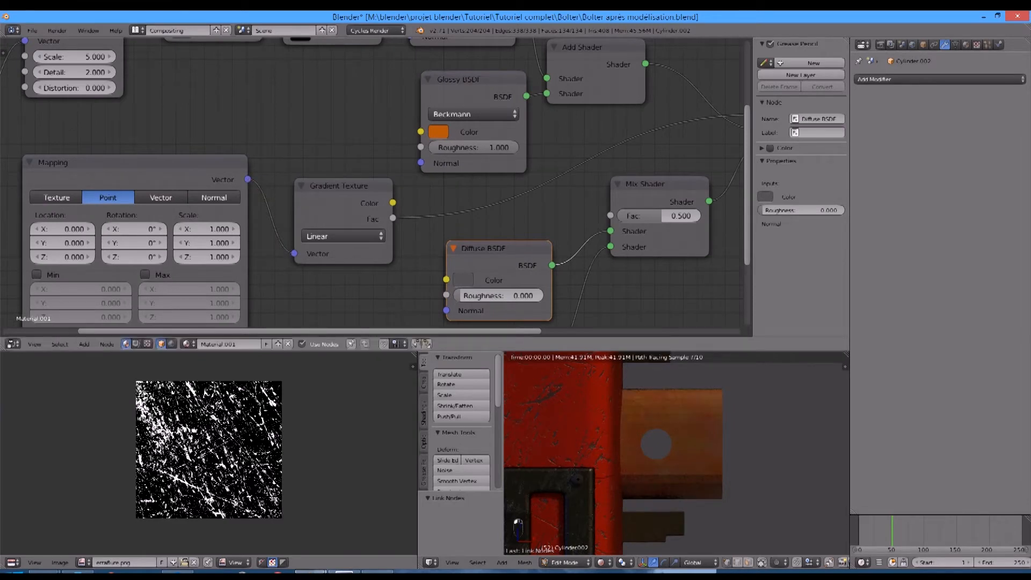
Step: Set the Mapping node's X location to -0.350 and feed it from the Texture Coordinate's Generated output
middle_click_drag(254, 254, 353, 253)
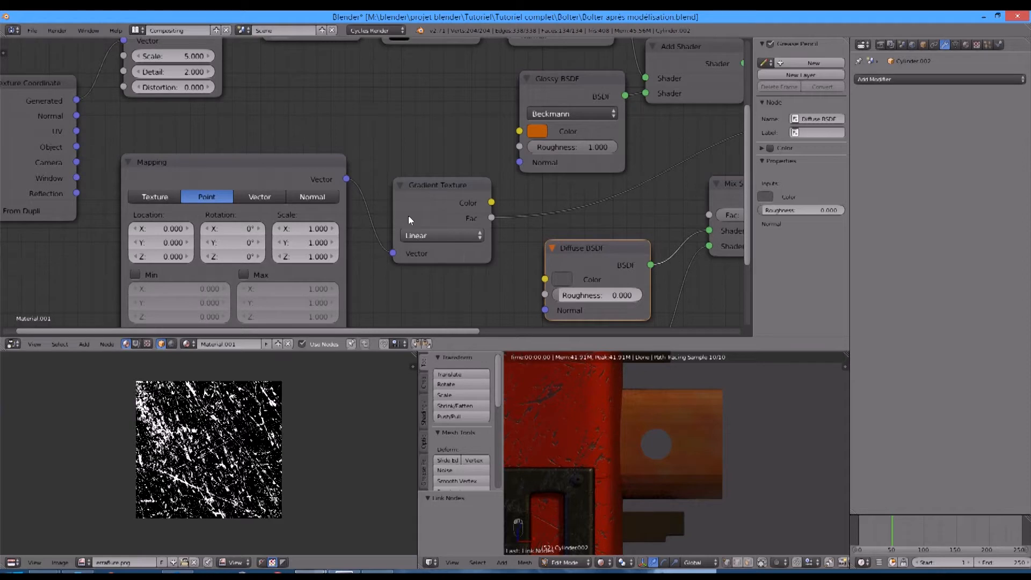
middle_click_drag(267, 271, 308, 252)
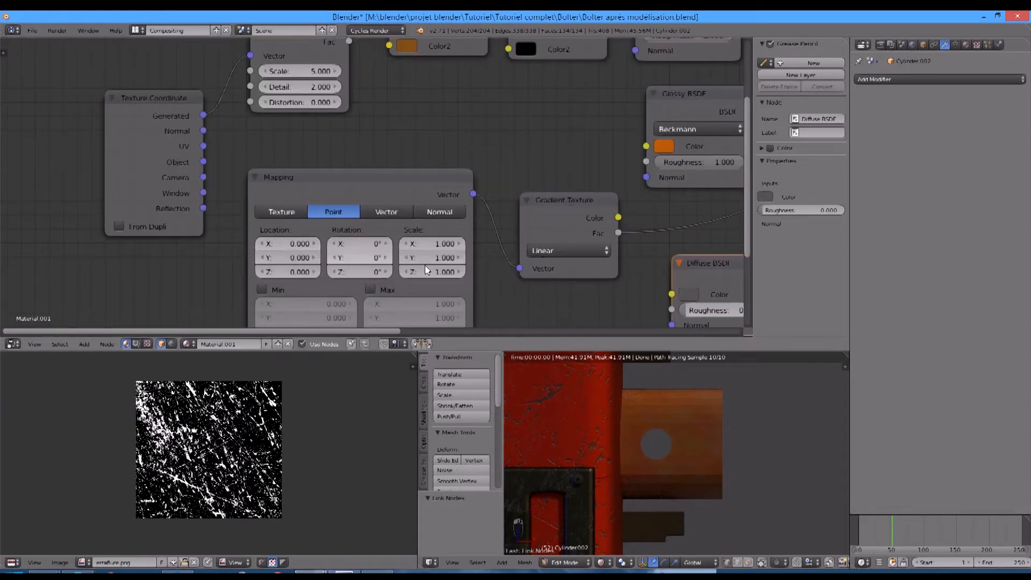
key("BackSpace")
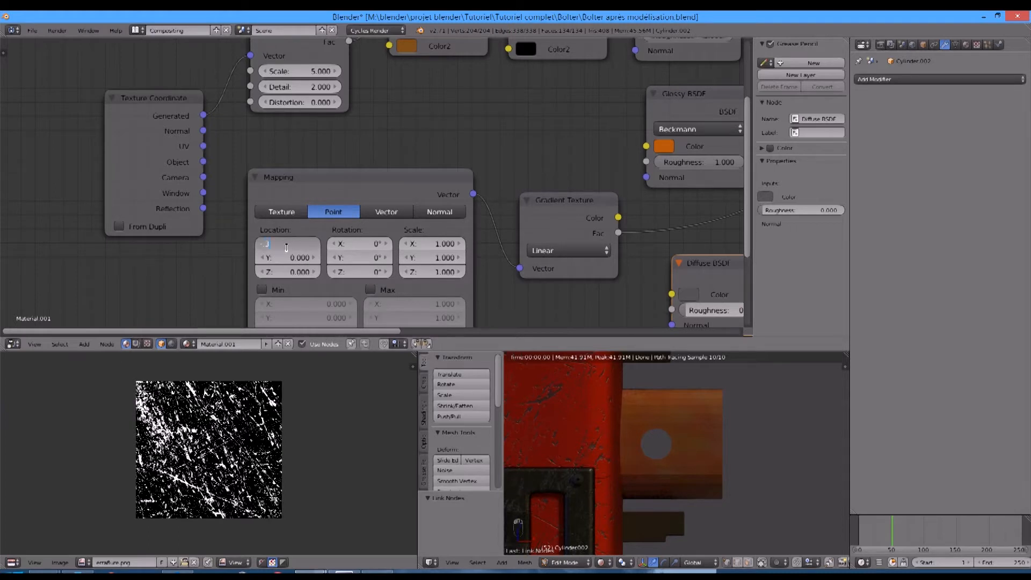
type("-.350")
key("Return")
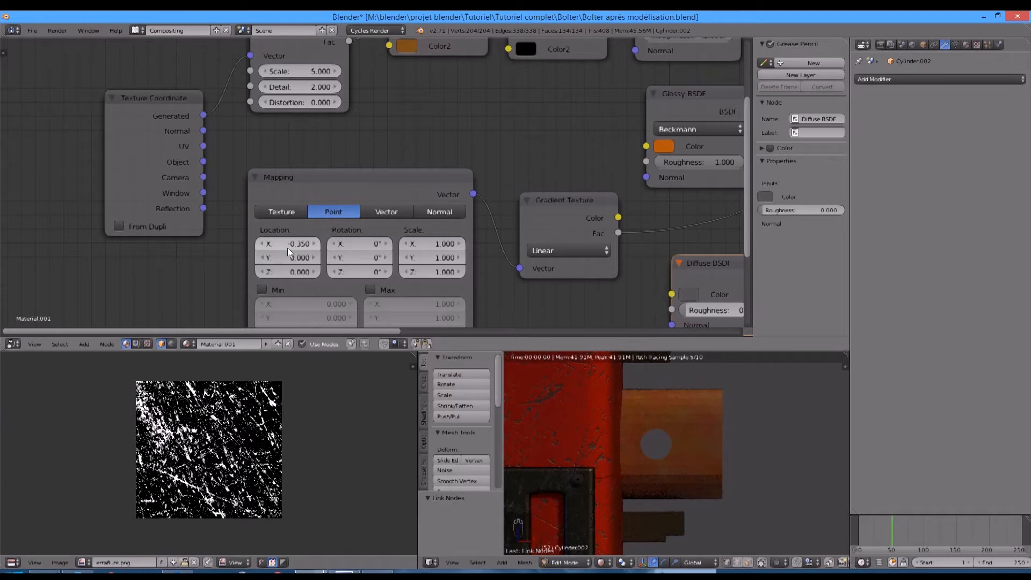
left_click_drag(205, 115, 252, 345)
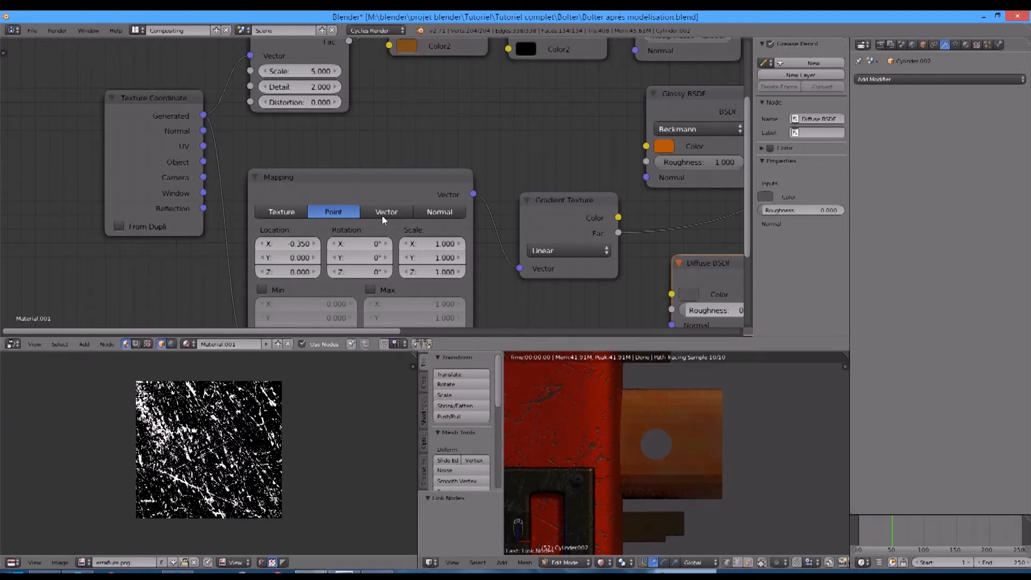
Step: Try a Y rotation of 90° on the Mapping node
left_click(370, 255)
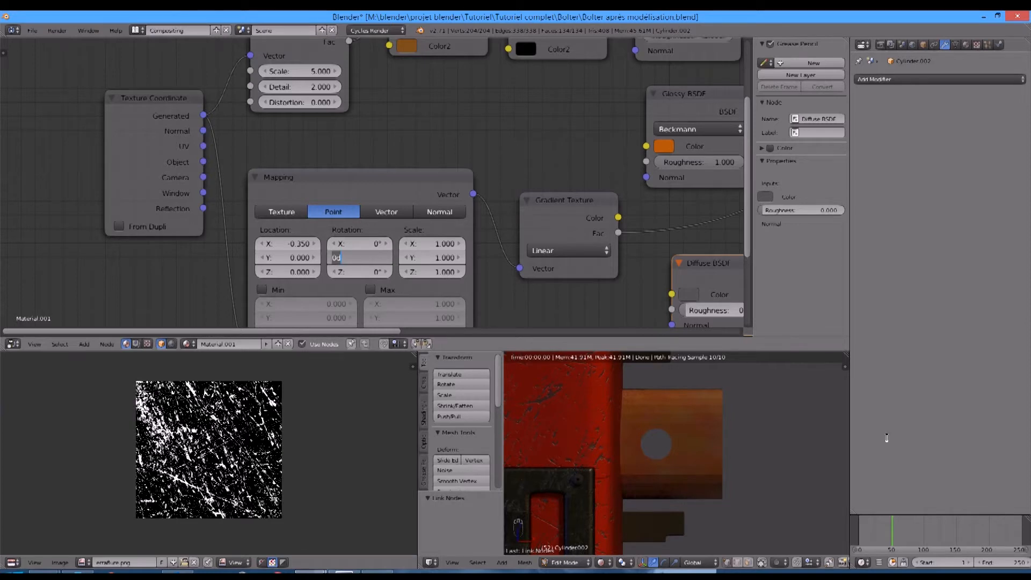
left_click(776, 437)
middle_click_drag(775, 437, 686, 447)
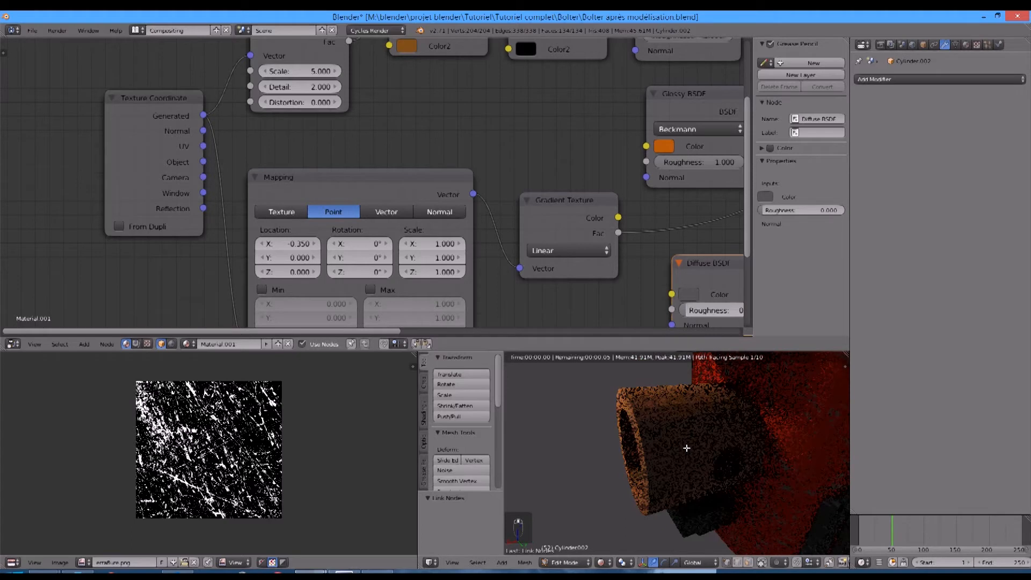
left_click(357, 258)
type("90")
key("Return")
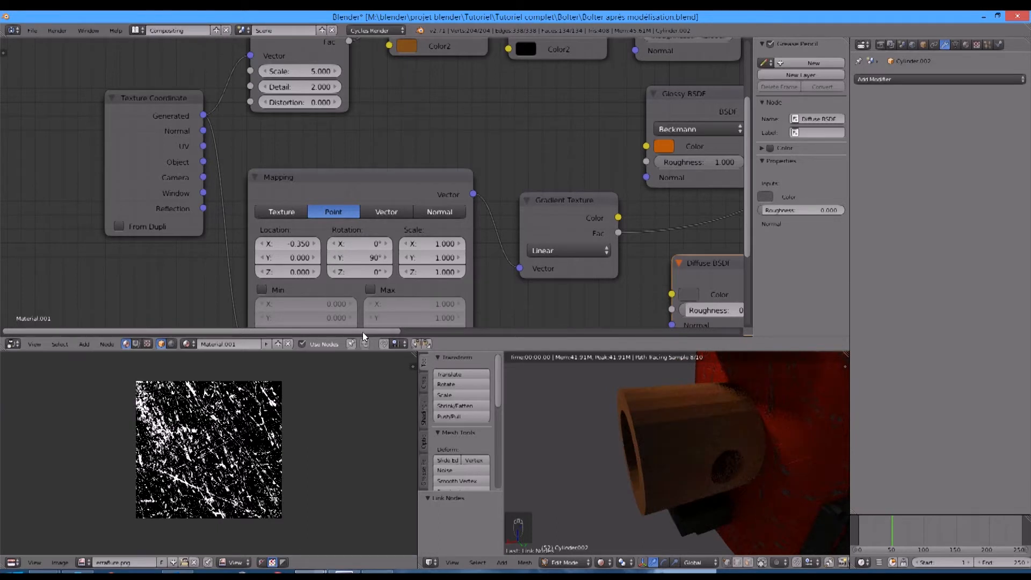
Step: Check the barrel from several angles and try an X location of 0.35 on the Mapping node
middle_click_drag(647, 450, 779, 453)
middle_click_drag(717, 456, 718, 455)
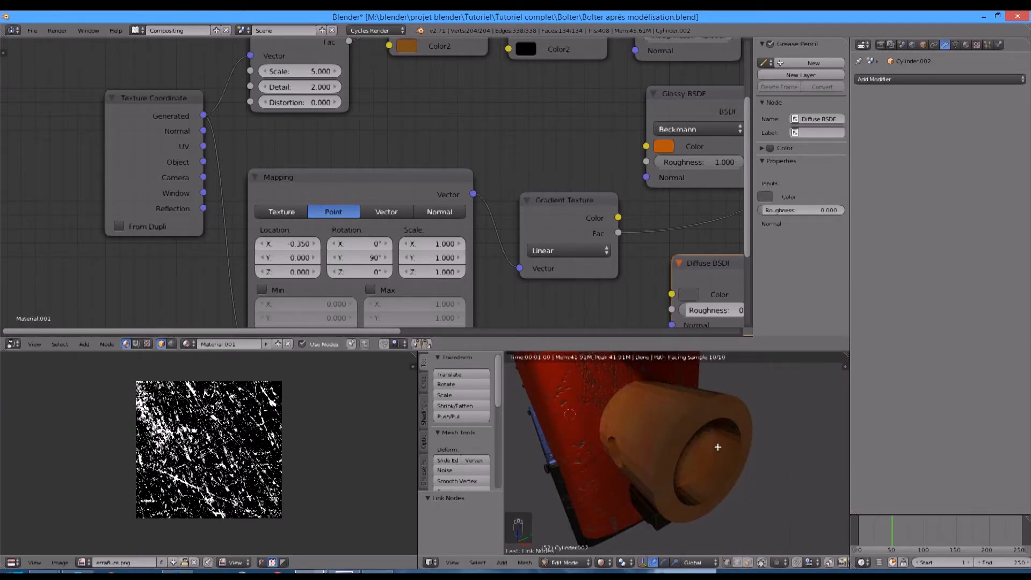
middle_click_drag(718, 447, 778, 417)
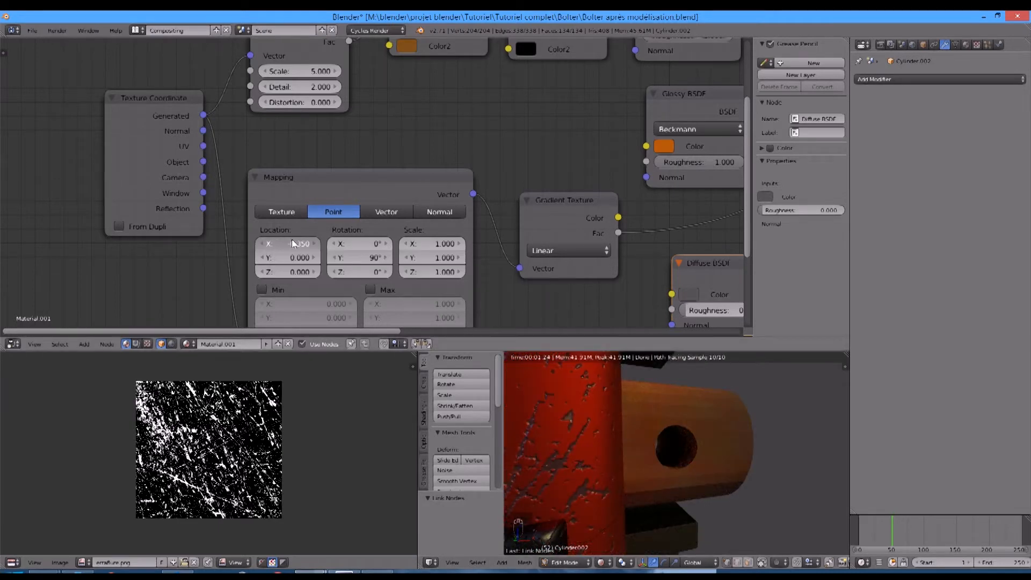
type("0.35")
key("Return")
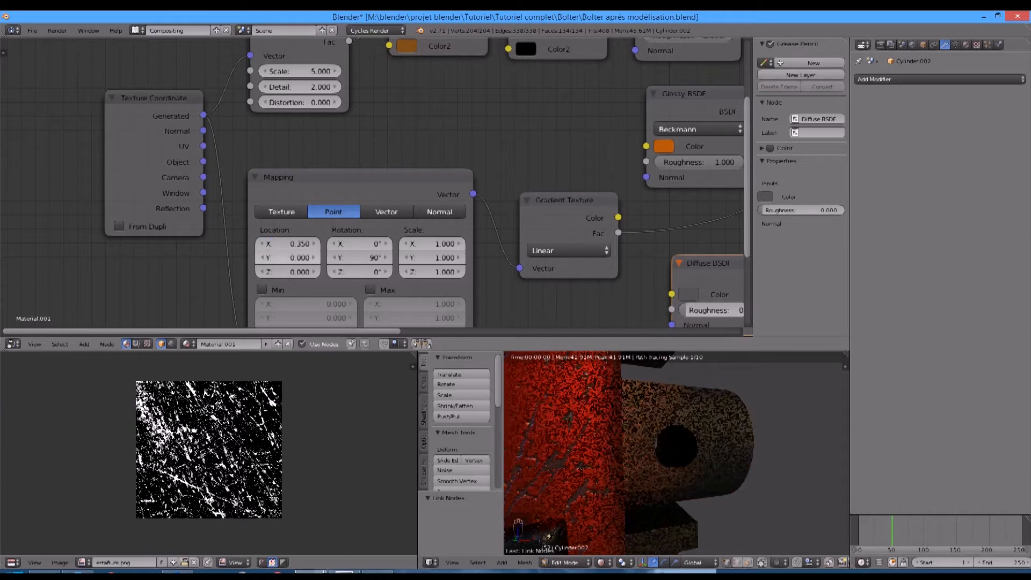
Step: Set the Mapping node's Y rotation to -90°
middle_click_drag(600, 410, 639, 449)
left_click(361, 257)
key("BackSpace")
type("-90")
key("Return")
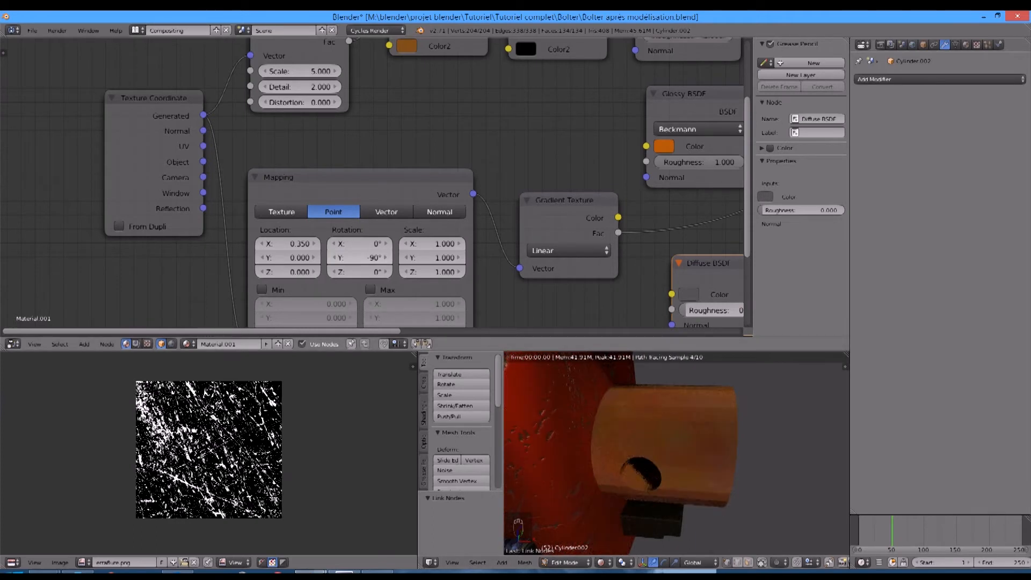
Step: Try an X location of -0.35 on the Mapping node with the reversed rotation
middle_click_drag(665, 430, 564, 412)
left_click(281, 244)
key("BackSpace")
type("-0.35")
key("Return")
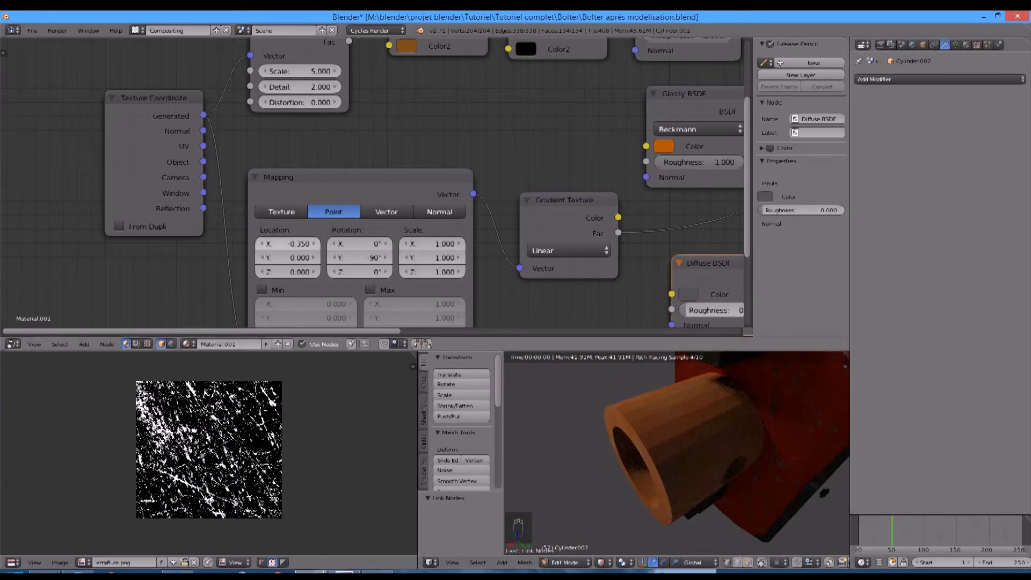
Step: Raise the Mapping node's X location to 1.550 and inspect the gradient along the barrel
mouse_move(256, 249)
left_mouse_down()
mouse_move(224, 256)
mouse_move(285, 240)
mouse_move(264, 246)
left_mouse_up()
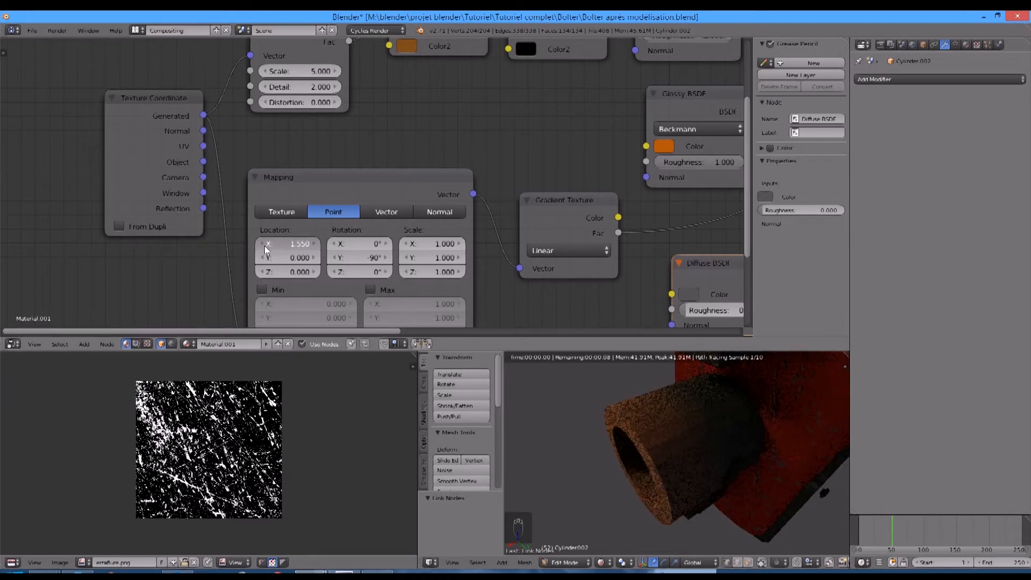
mouse_move(661, 437)
middle_mouse_down()
mouse_move(752, 445)
mouse_move(776, 435)
mouse_move(654, 426)
middle_mouse_up()
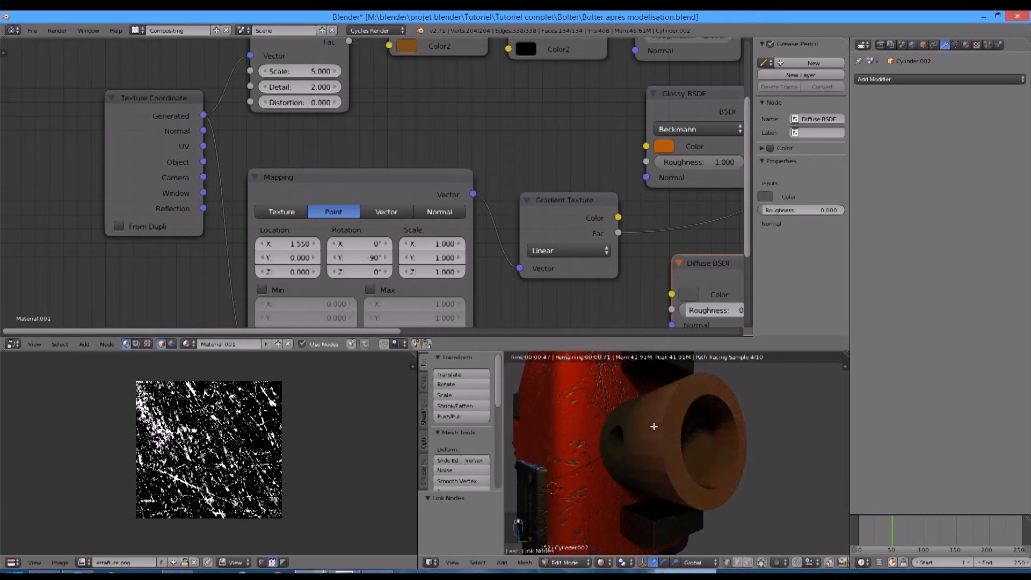
Step: Examine the material gradient on the barrel from the front view and from an oblique angle
scroll(690, 442, "down", 4)
key("KP_1")
scroll(693, 443, "down", 2)
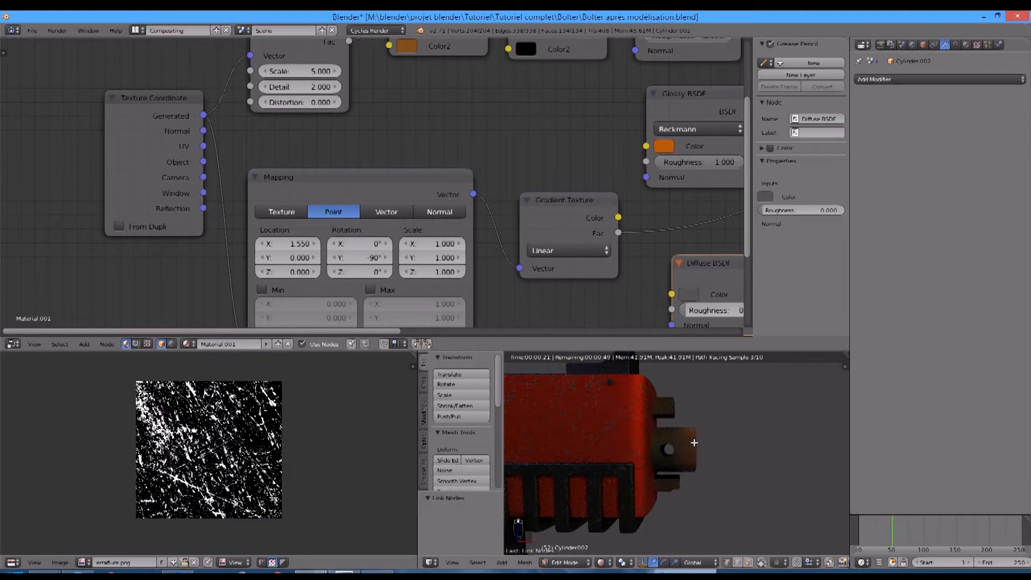
scroll(679, 451, "up", 3)
middle_click_drag(679, 451, 655, 385)
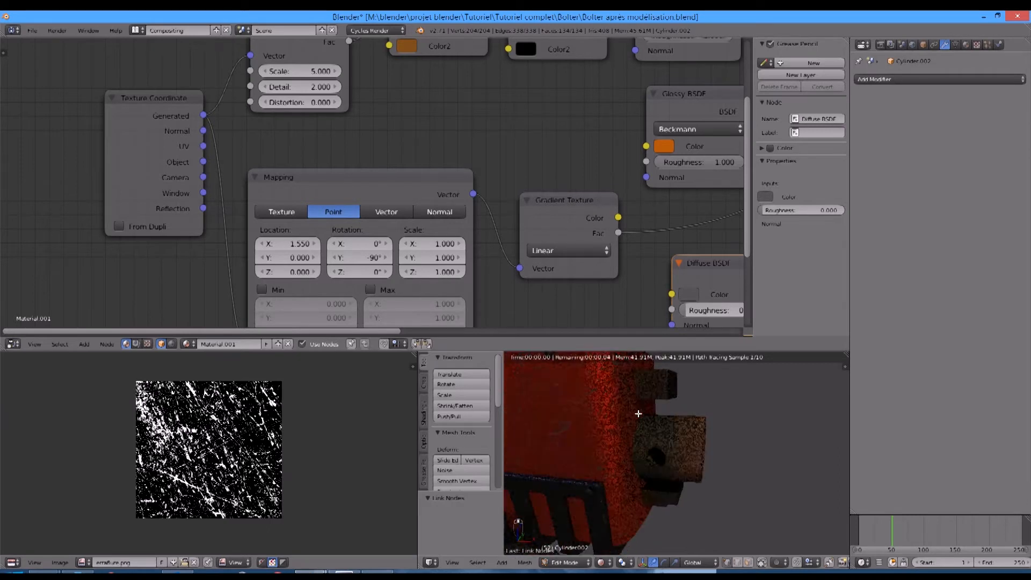
Step: Leave Edit Mode and look at the material nodes of the small block above the barrel
key("Tab")
right_click(655, 382)
middle_click_drag(689, 179, 389, 181)
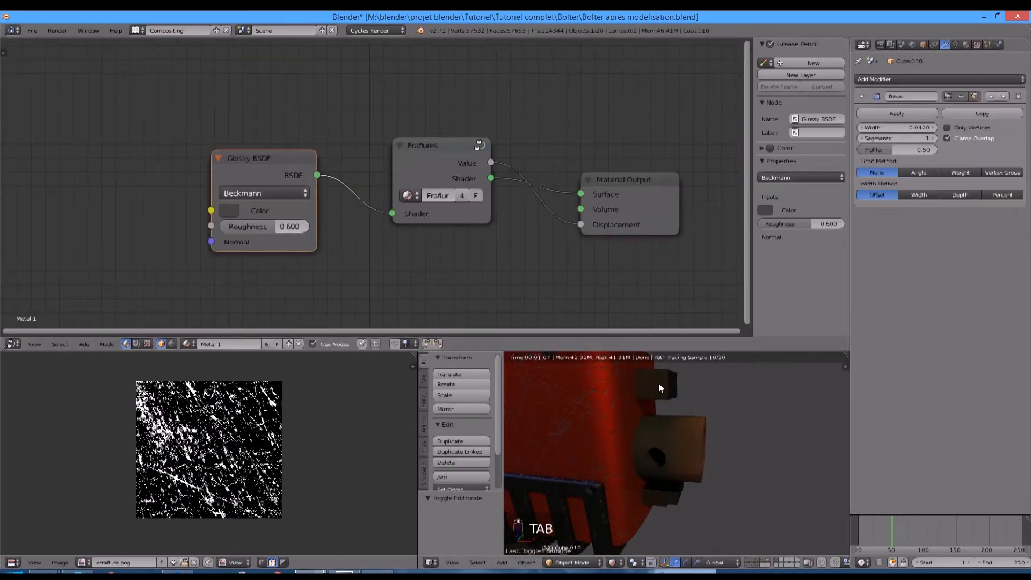
scroll(692, 455, "up", 3)
Step: Reselect the barrel and add a Noise Texture node below the final Mix Shader in its material
right_click(693, 444)
scroll(692, 443, "down", 5)
scroll(526, 271, "down", 3)
middle_click_drag(541, 235, 371, 230)
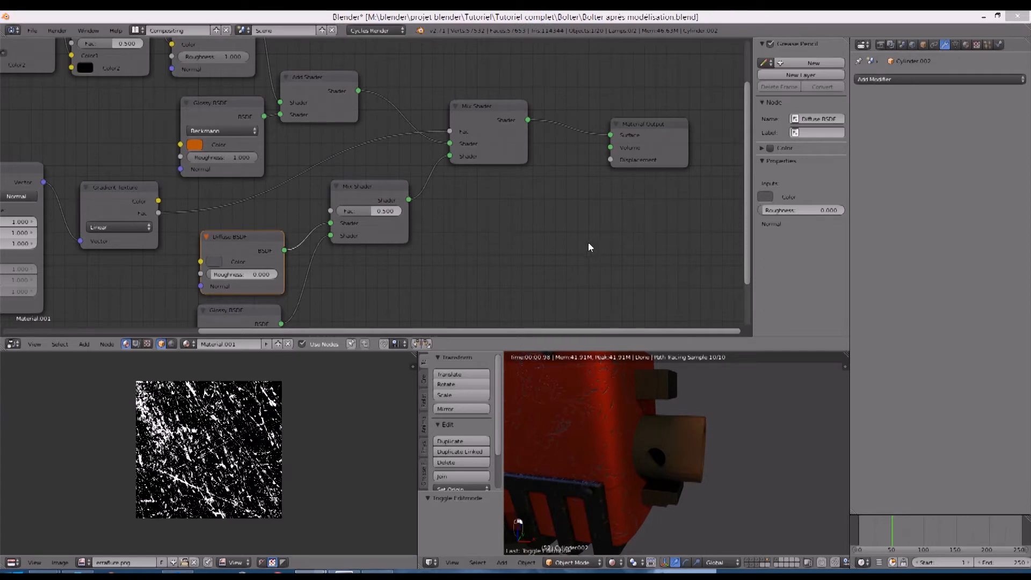
key("shift+a")
mouse_move(563, 252)
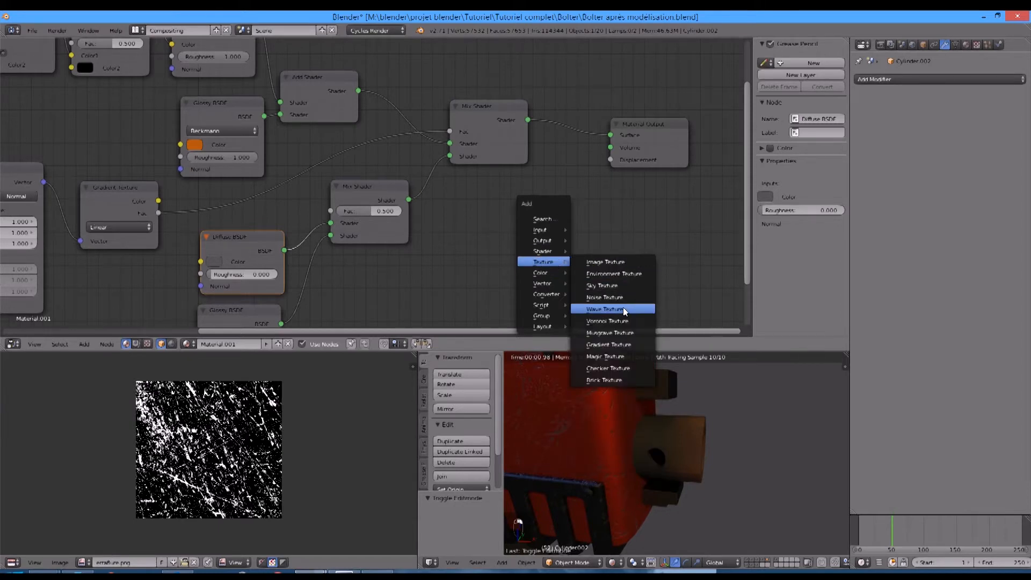
left_click(623, 298)
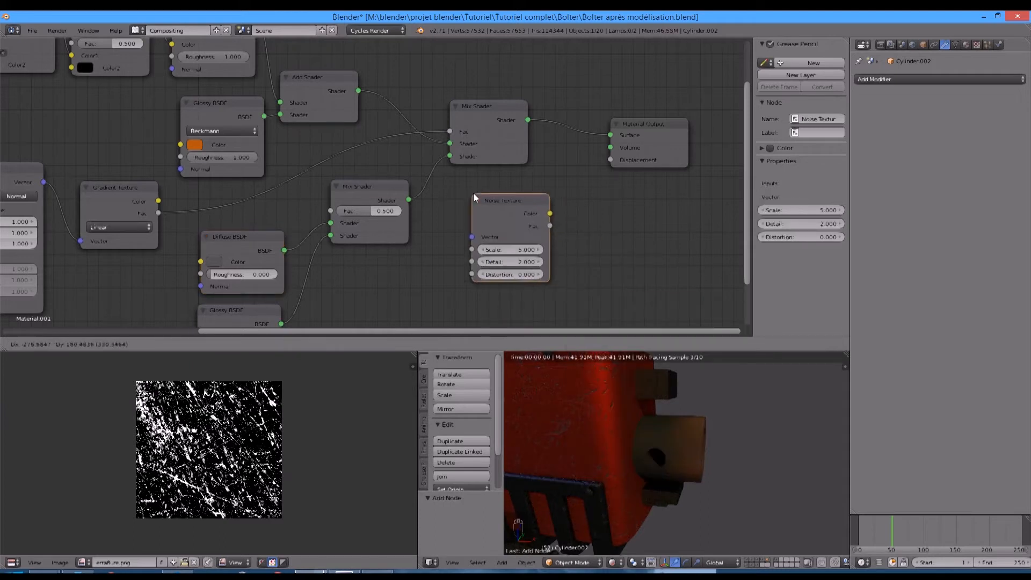
Step: Set the Noise Texture's scale to 2 and its distortion to 0.05
left_click(516, 247)
left_click(517, 249)
key("Tab")
key("Tab")
type("0.05")
key("Return")
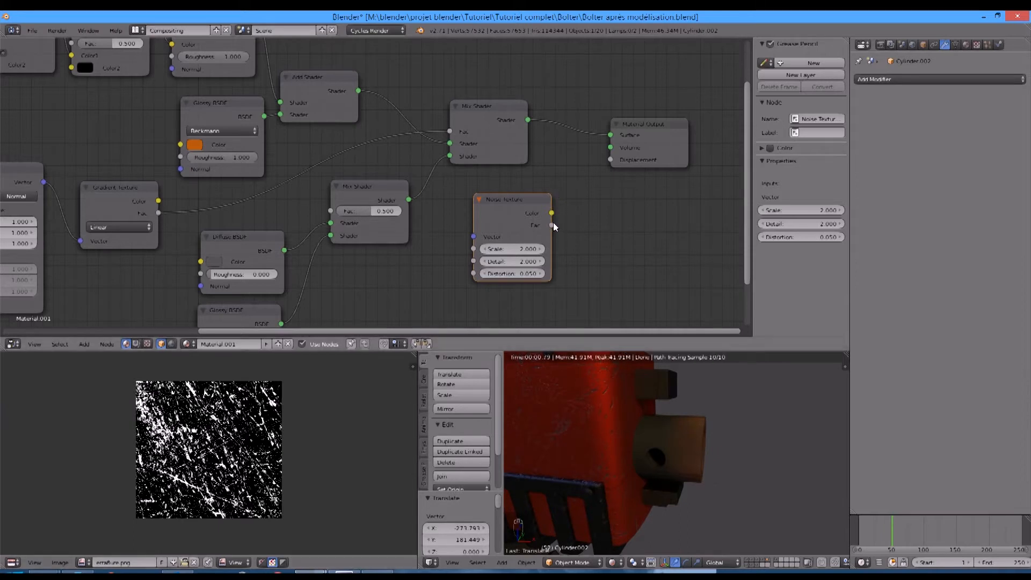
Step: Connect the noise Fac output to the Material Output's Displacement and move the Noise Texture node farther from the output
left_click_drag(553, 224, 582, 199)
left_click_drag(610, 161, 610, 160)
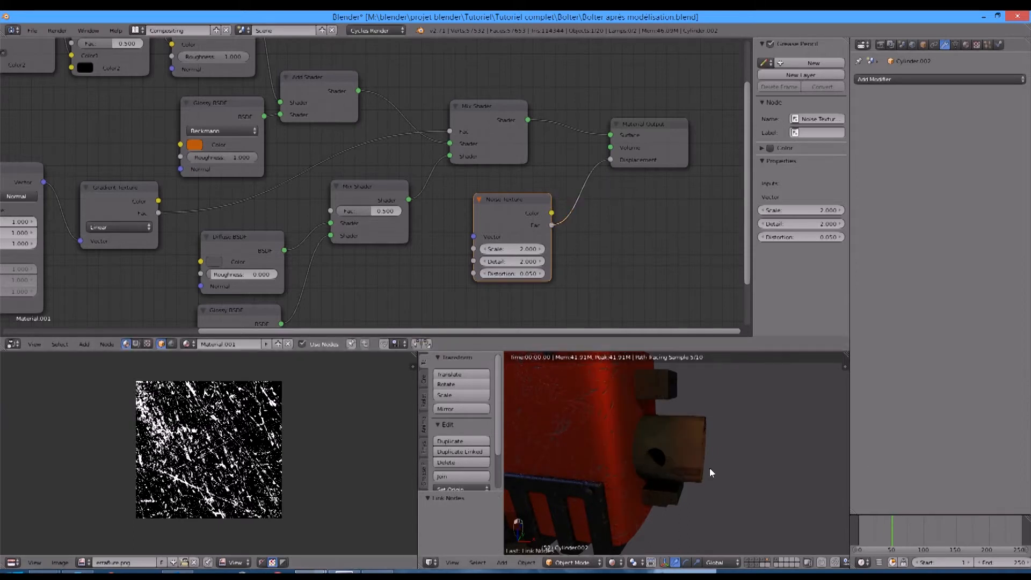
scroll(710, 469, "up", 3)
left_click_drag(510, 213, 470, 251)
Step: Insert a Math node set to Multiply between the Noise Texture and the Displacement input
key("shift+a")
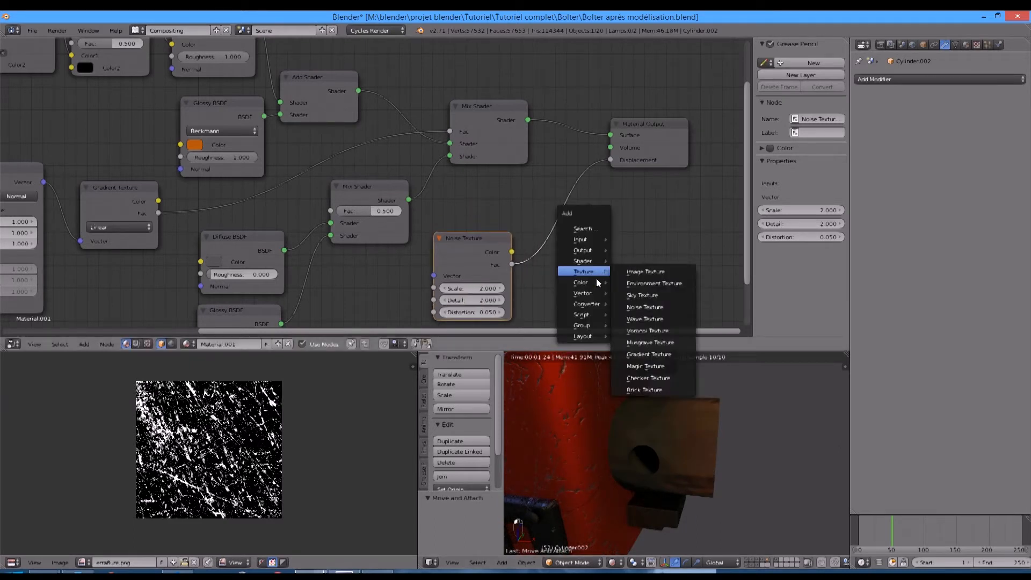
mouse_move(590, 304)
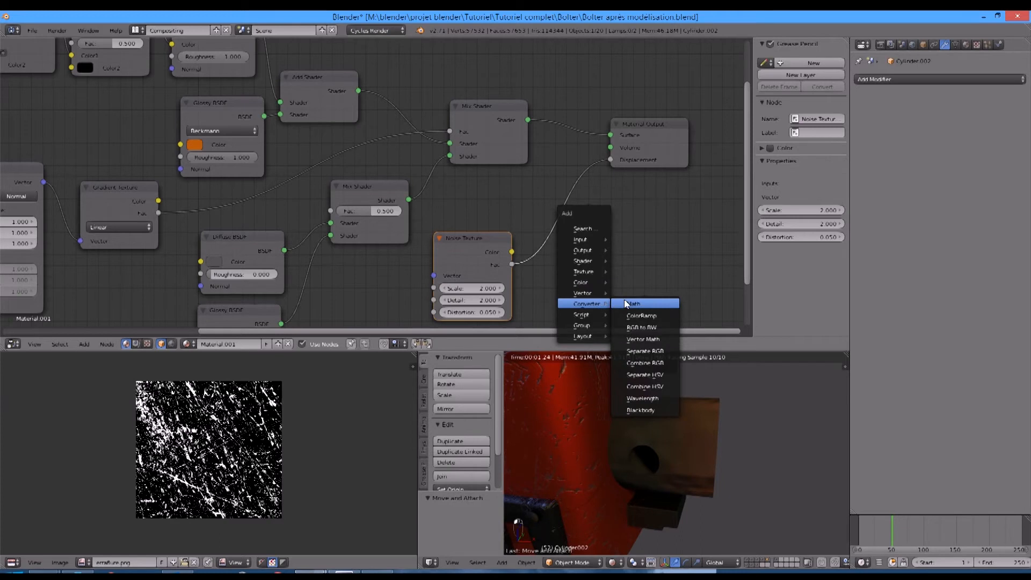
left_click(624, 304)
left_click(528, 188)
left_click(559, 221)
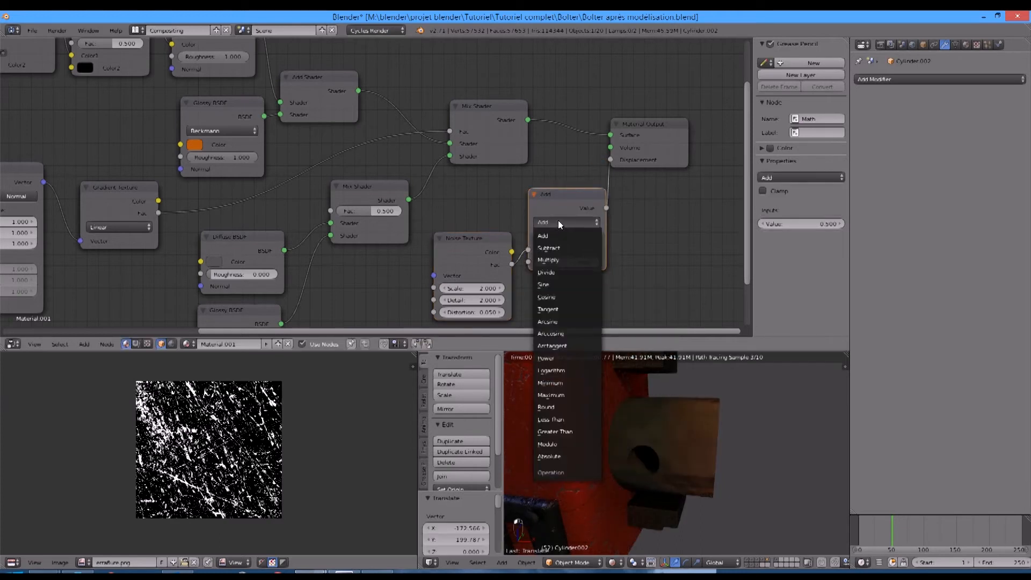
left_click(564, 259)
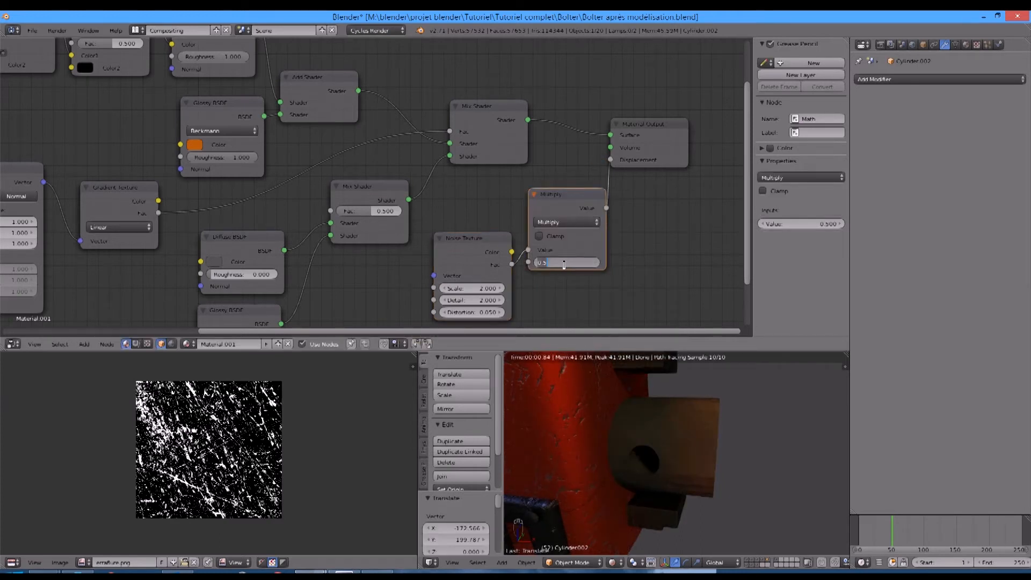
Step: Try 0.2 as the Multiply node's second value and settle on 0.3
key("Return")
key("Return")
key("KP_Decimal")
key("KP_6")
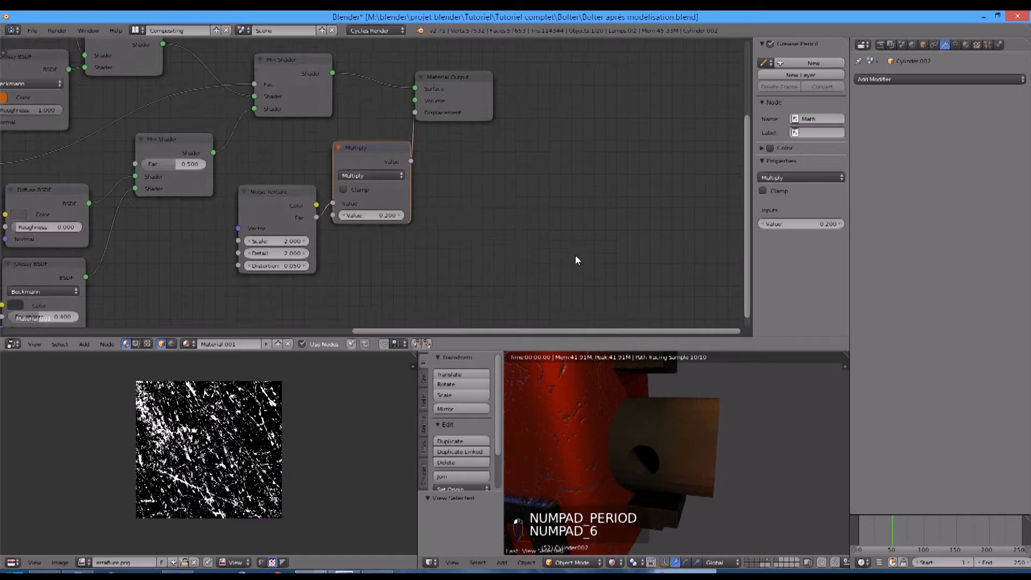
left_click(383, 214)
type(".3")
key("Return")
left_click(383, 214)
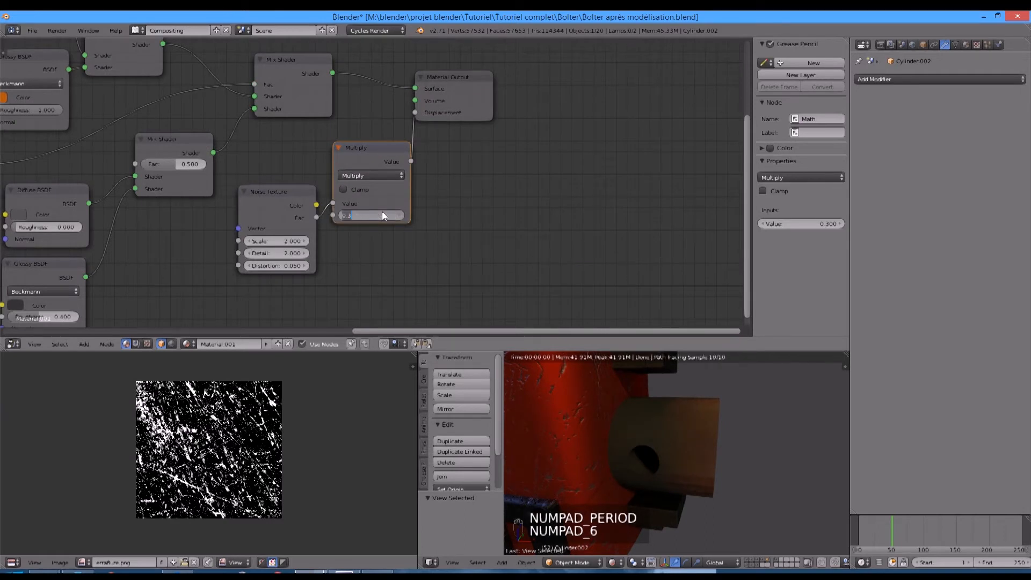
left_click(612, 469)
Step: Inspect the rendered barrel up close and switch the viewport to solid shading
middle_click_drag(679, 442, 662, 431)
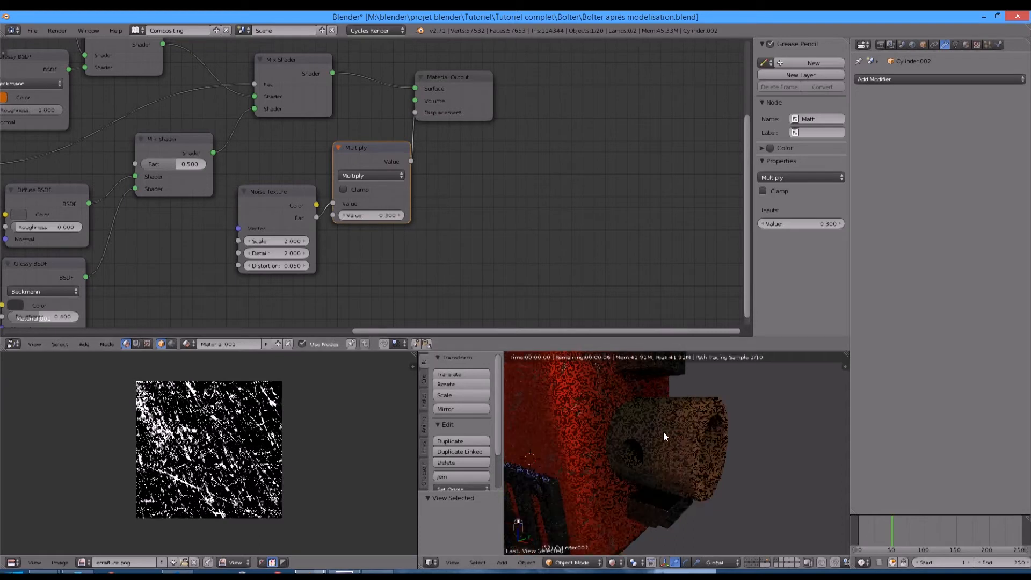
scroll(662, 432, "down", 3)
scroll(663, 432, "up", 4)
right_click(658, 433)
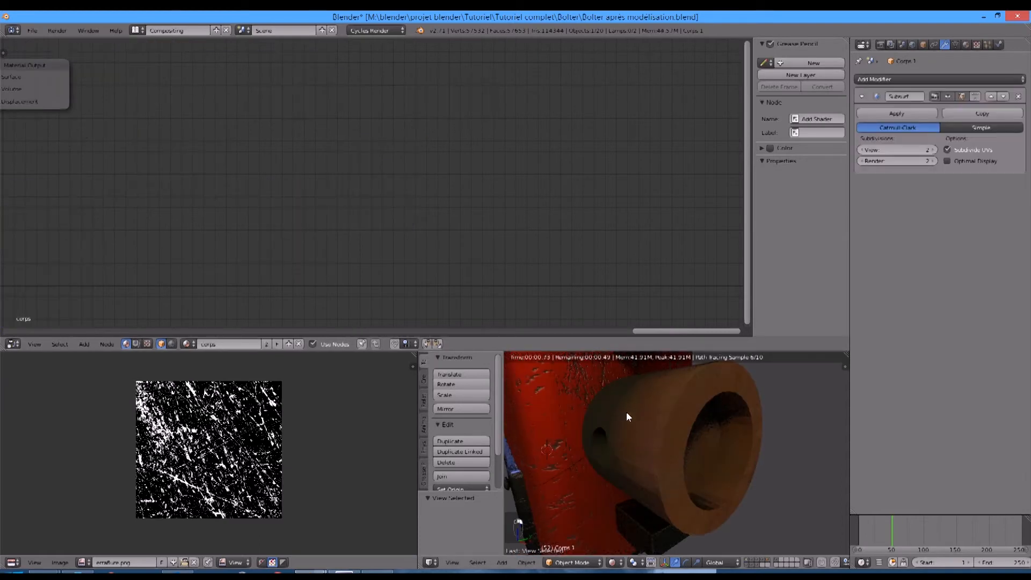
key("z")
key("z")
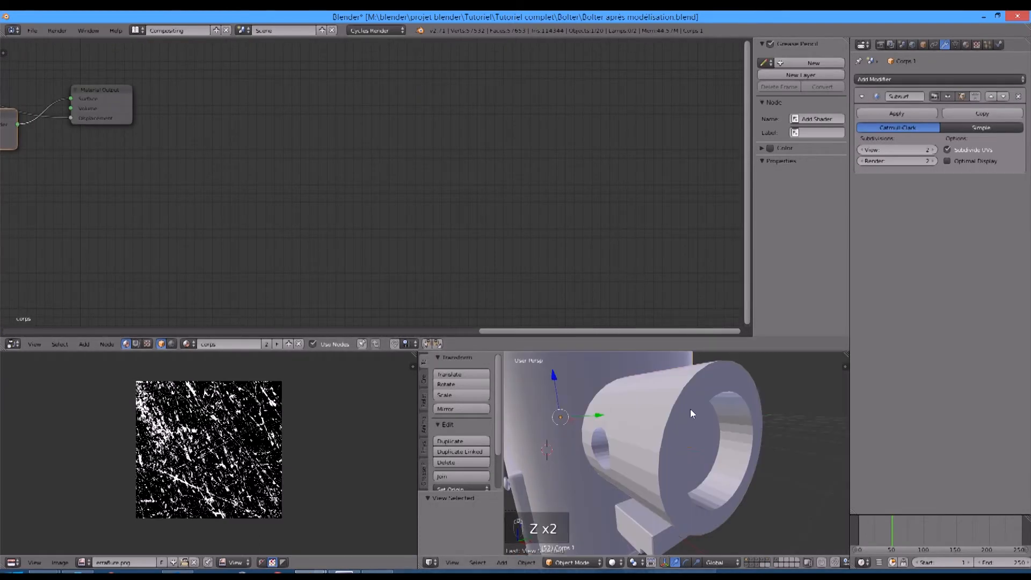
Step: Try smooth shading on the barrel and undo it
right_click(691, 409)
scroll(482, 450, "down", 2)
left_click(448, 469)
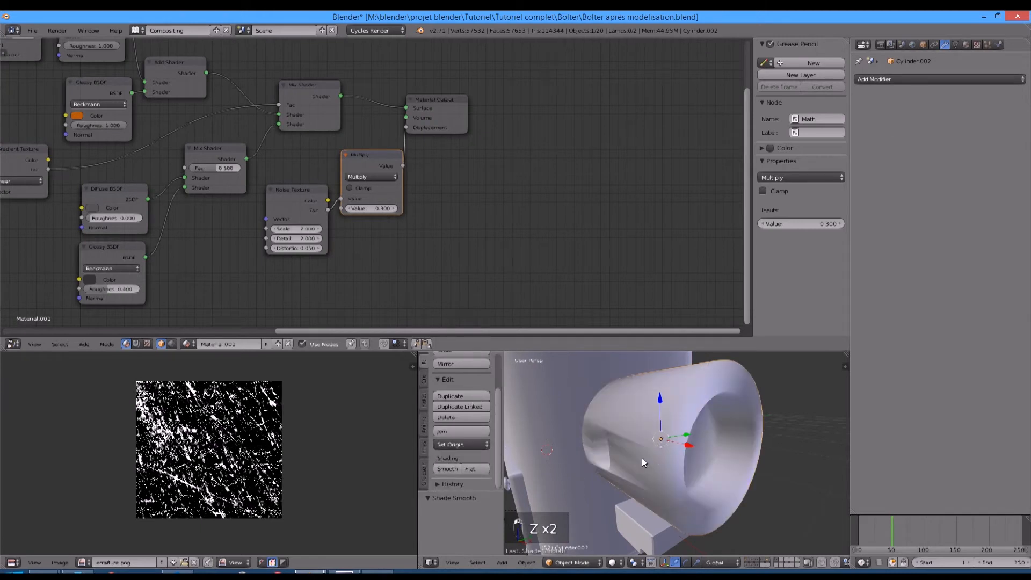
key("ctrl+z")
scroll(647, 416, "down", 2)
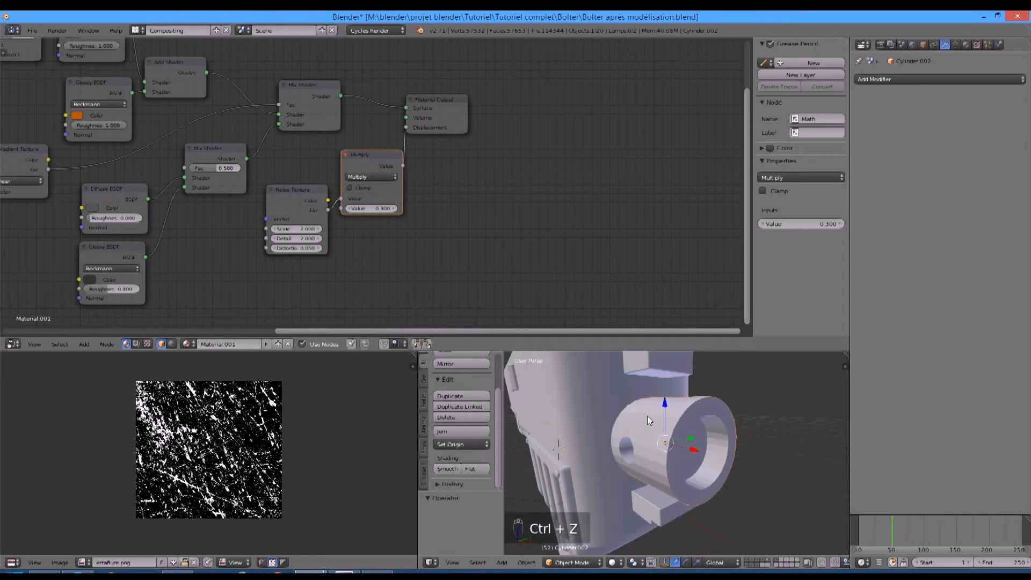
Step: Try a Subdivision Surface modifier on the barrel and remove it
left_click(933, 79)
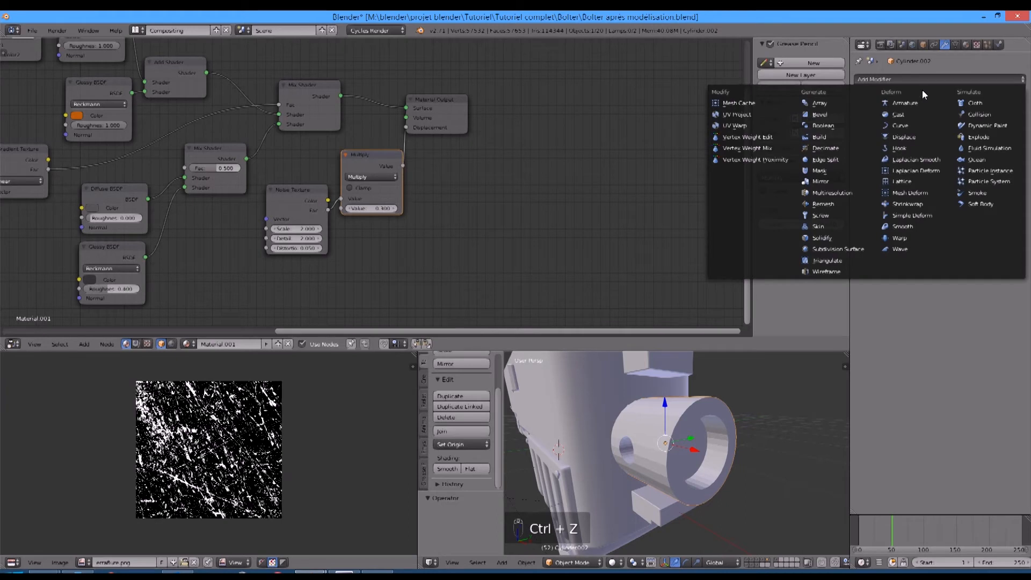
left_click(838, 249)
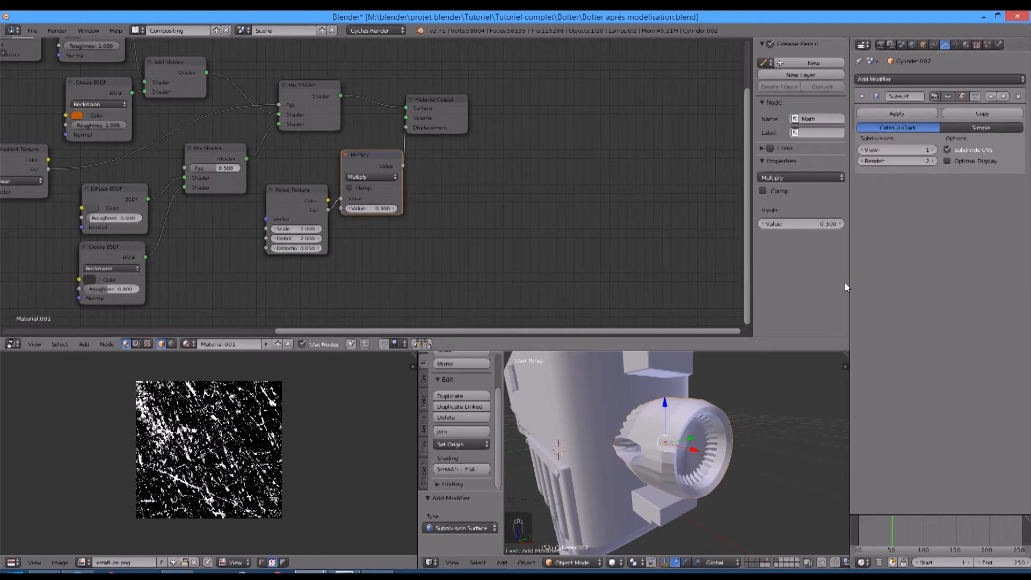
left_click(1018, 96)
Step: Try subdividing the barrel's whole mesh in Edit Mode and undo the subdivision
key("a")
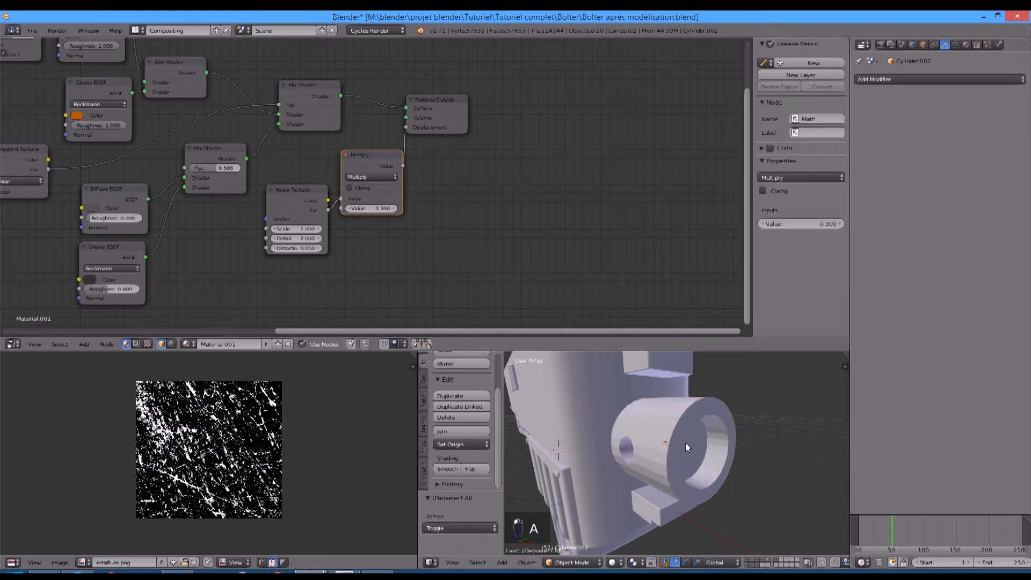
key("Tab")
scroll(685, 443, "up", 3)
key("w")
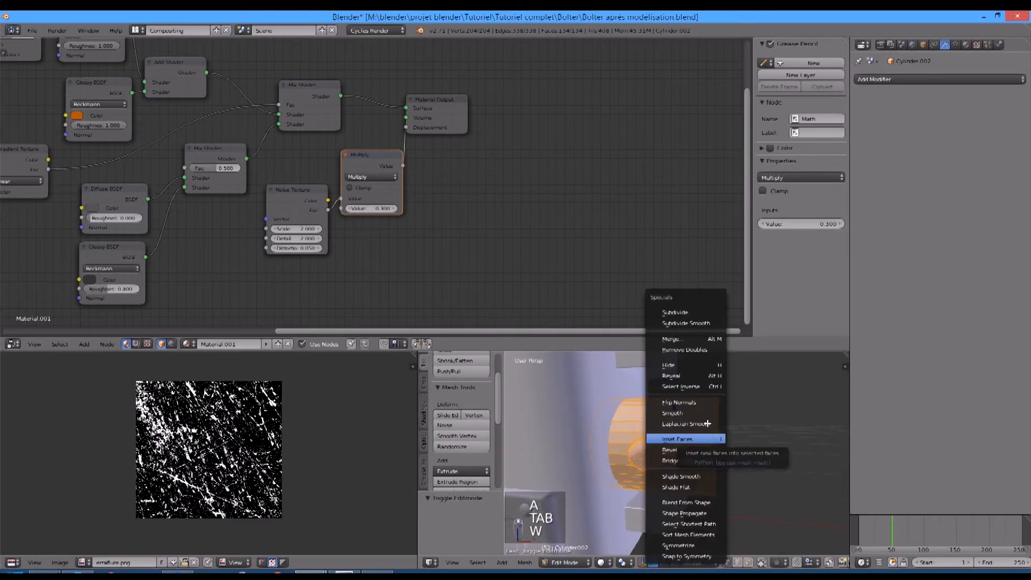
left_click(695, 313)
key("Tab")
scroll(651, 456, "down", 3)
key("ctrl+z")
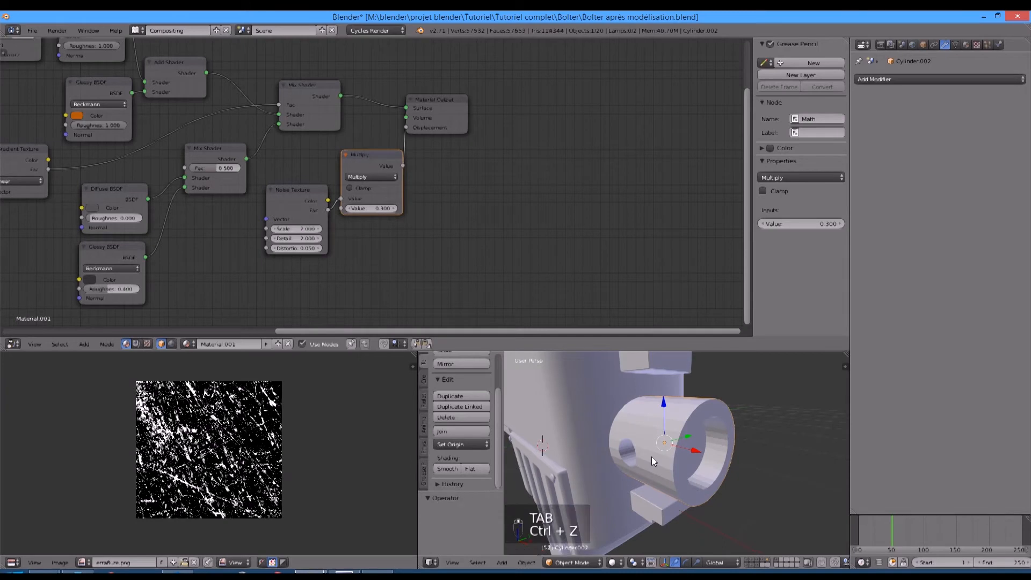
Step: Save the file and view the gun from the top in rendered shading
key("ctrl+s")
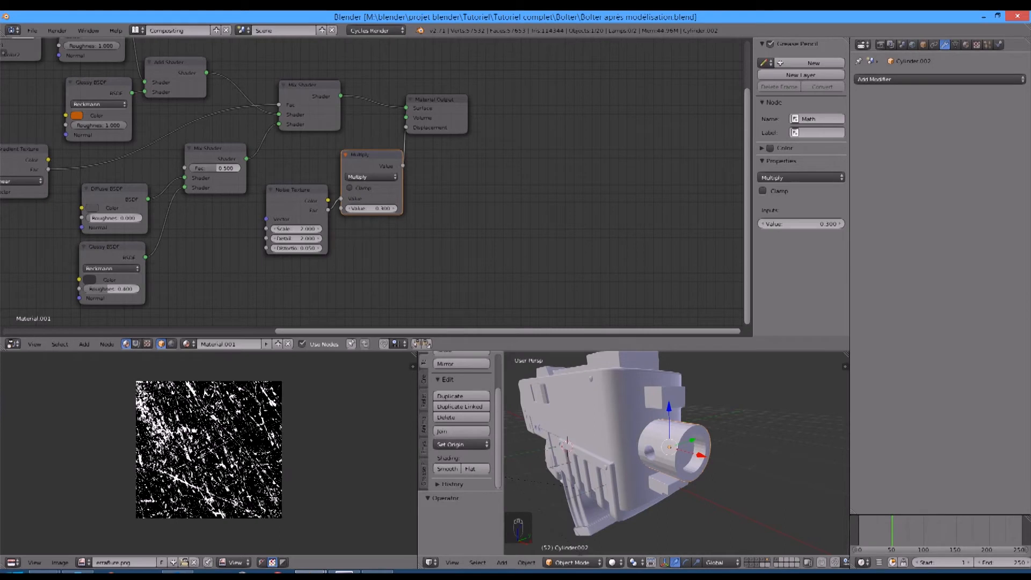
left_click(612, 562)
left_click(626, 481)
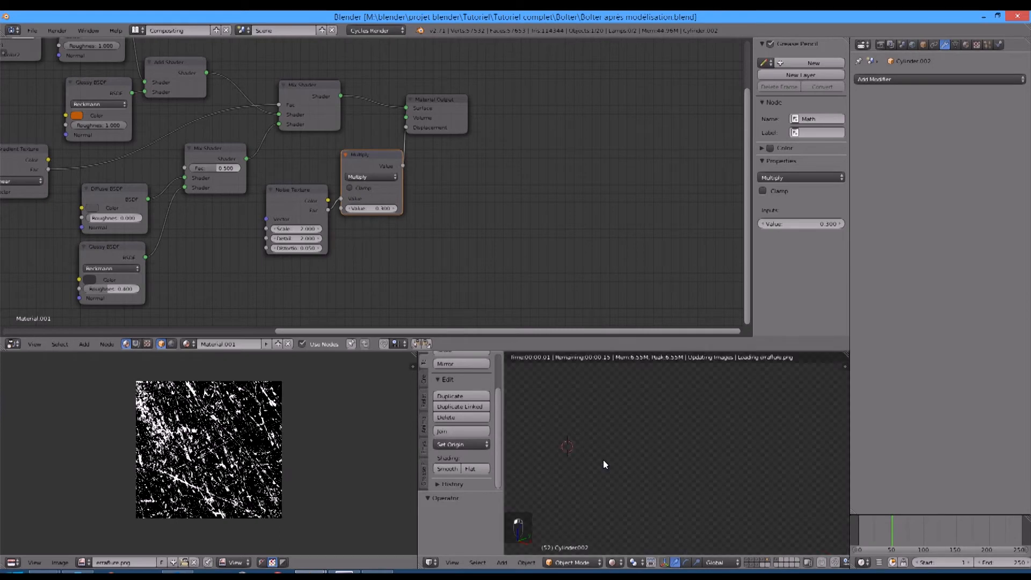
middle_click_drag(620, 463, 691, 446)
key("KP_7")
key("KP_7")
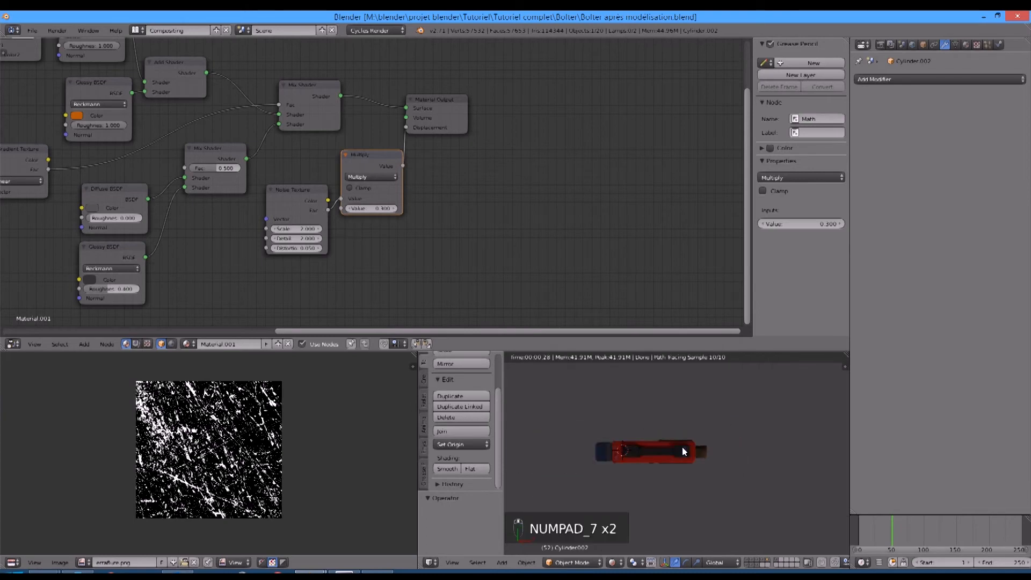
Step: In an orthographic top view with solid shading, move the Sun lamp to about X 11.59, Y -6.63 and rotate it to about -30.2° on Z
key("KP_5")
key("KP_5")
key("KP_5")
key("z")
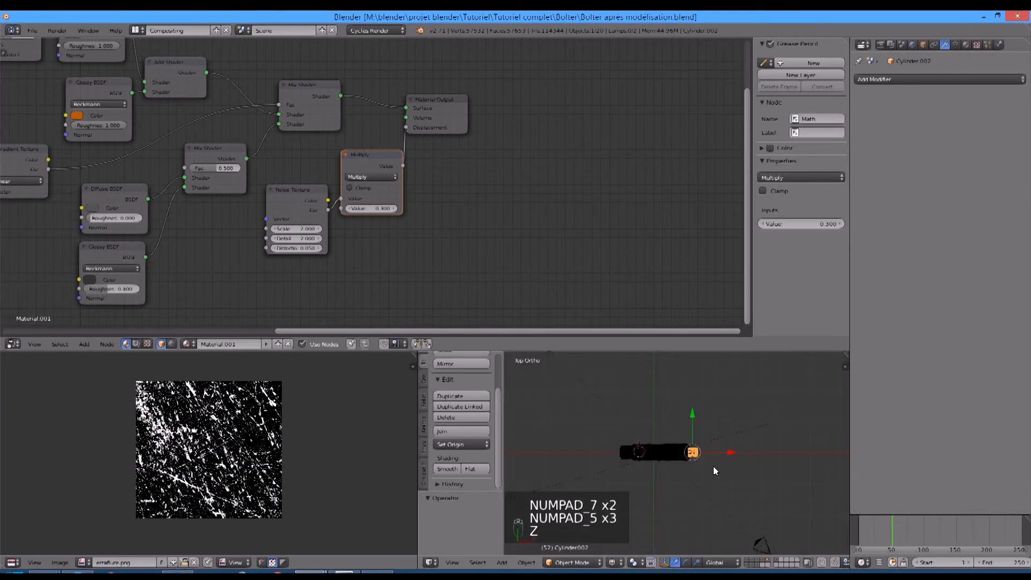
key("z")
right_click(694, 480)
middle_click_drag(698, 479, 731, 455, "shift")
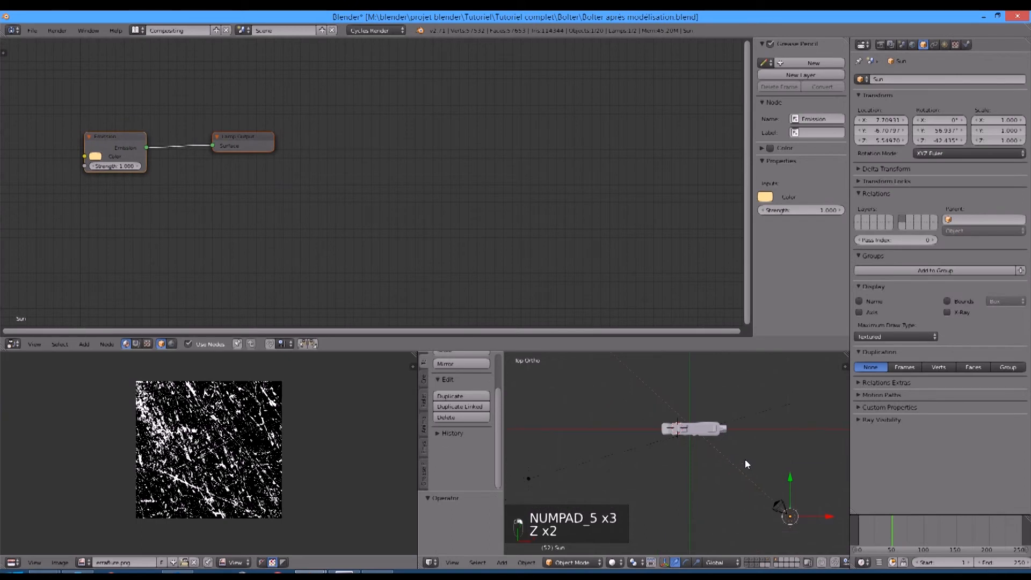
key("g")
left_click(795, 463)
key("r")
left_click(774, 430)
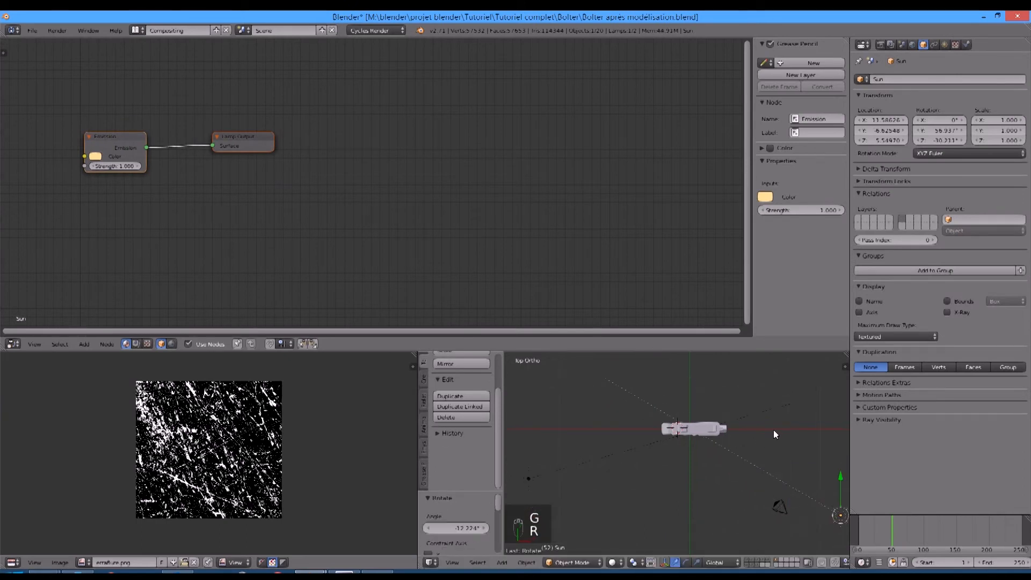
Step: Show only the gun's layer, select all the gun parts and rotate them by -30° in the top view
right_click(692, 426)
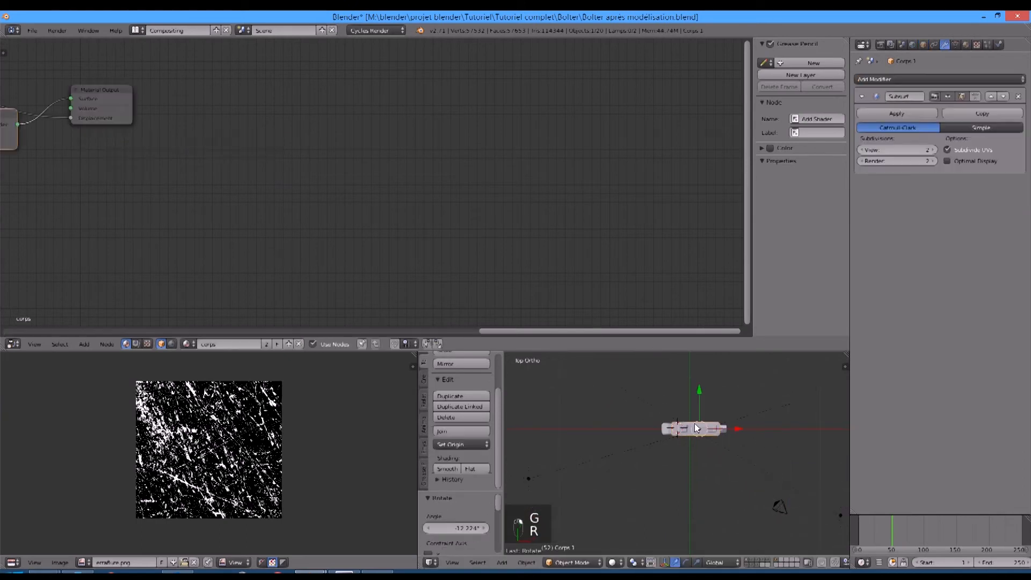
key("a")
left_click(739, 562)
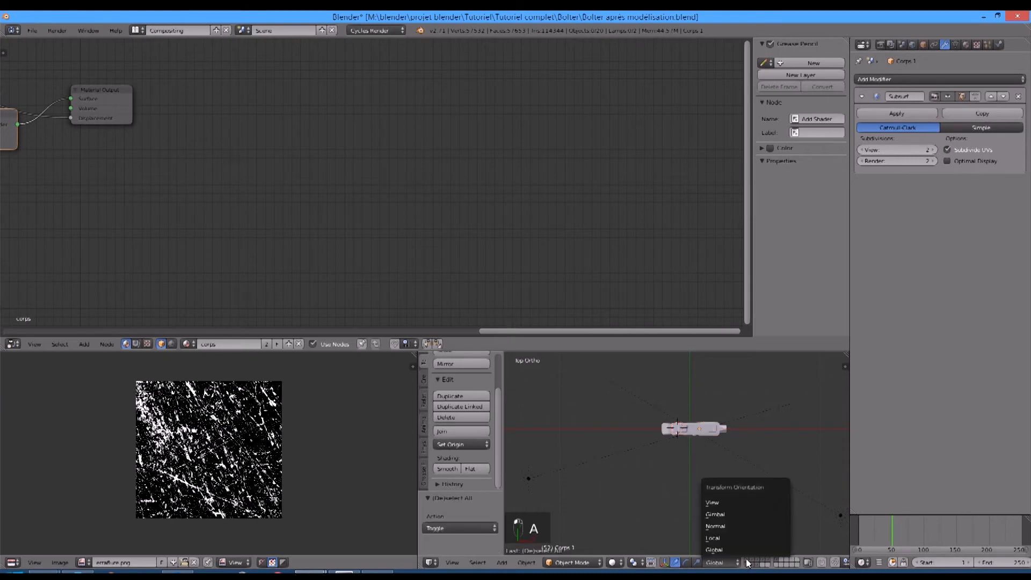
left_click(780, 563)
key("a")
key("b")
key("a")
key("b")
left_click_drag(622, 394, 785, 456)
key("r")
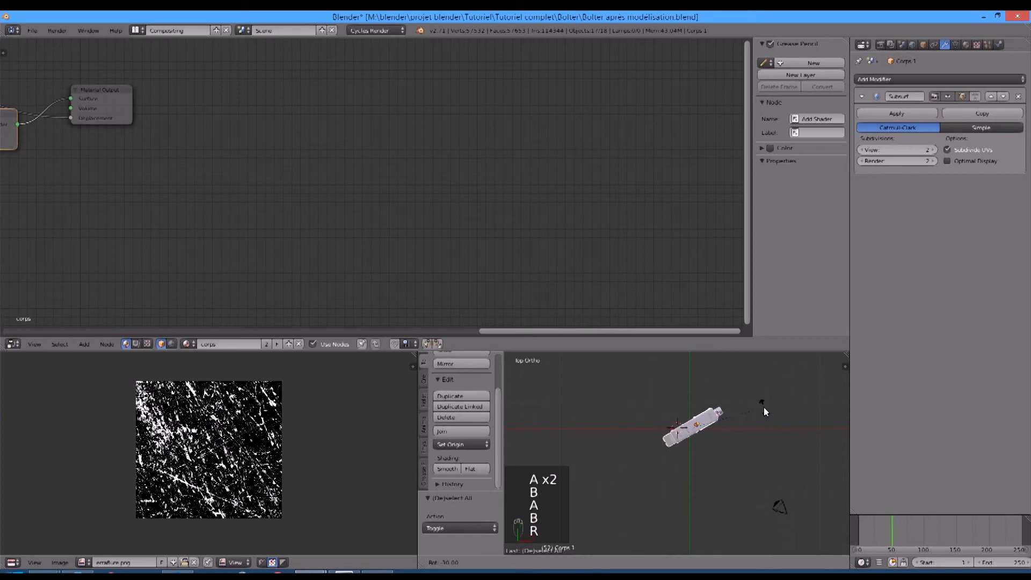
left_click(763, 407)
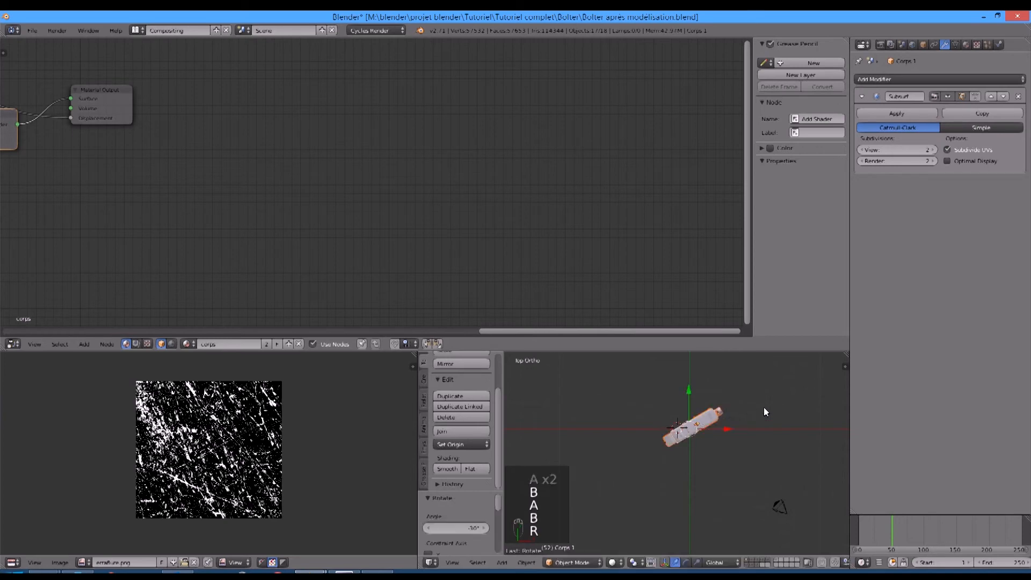
Step: Show the lamps' layer too, select both Sun lamps, rotate them together and move them by about 3.67 on X and 0.50 on Y
left_click(776, 560, "shift")
right_click(765, 472)
right_click(596, 454, "shift")
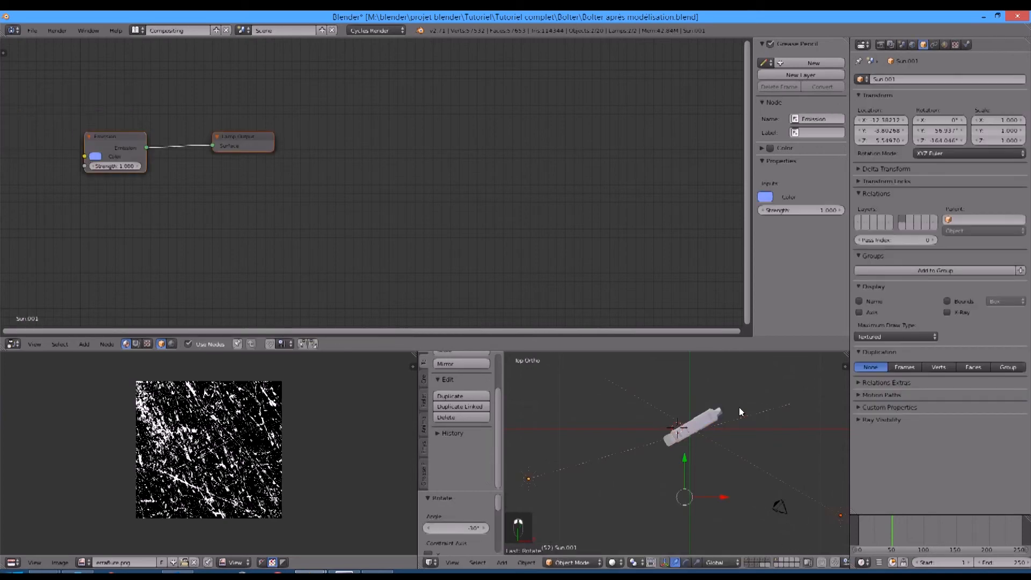
key("r")
left_click(685, 369)
key("g")
left_click(755, 366)
Step: Enable Multiple Importance Sample on the yellow Sun lamp
right_click(801, 425)
left_click(945, 45)
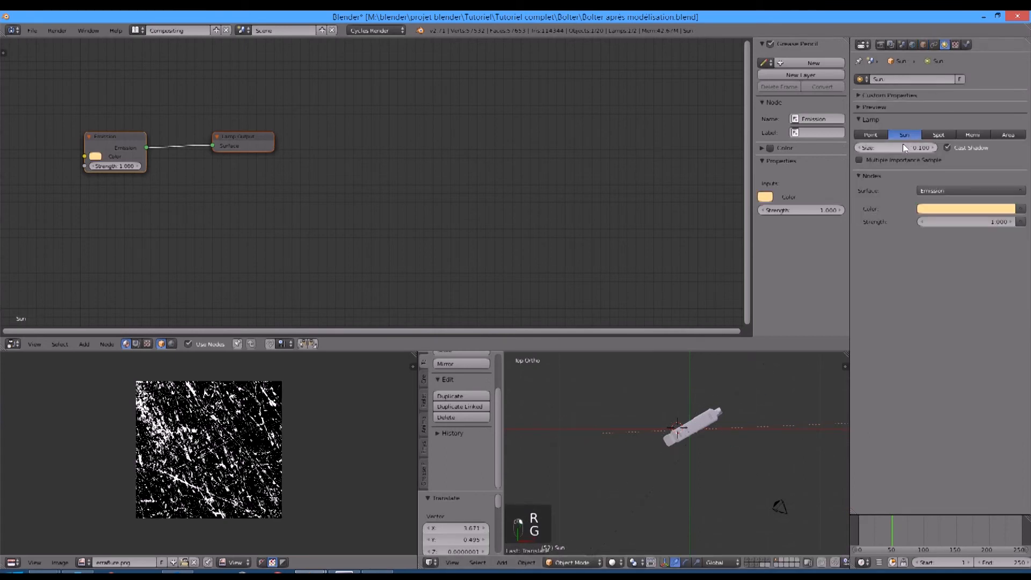
left_click(913, 160)
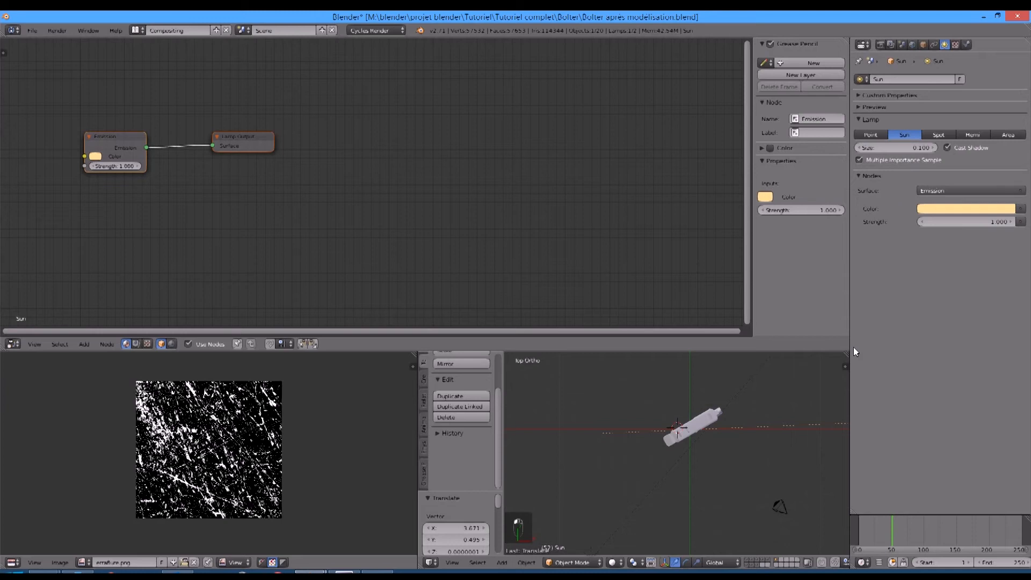
Step: Rotate the blue Sun.001 lamp around the gun in the top view, ending with a turn of about -6.2°
right_click(681, 460)
key("r")
left_click(730, 358)
key("g")
right_click(762, 368)
key("r")
left_click(730, 357)
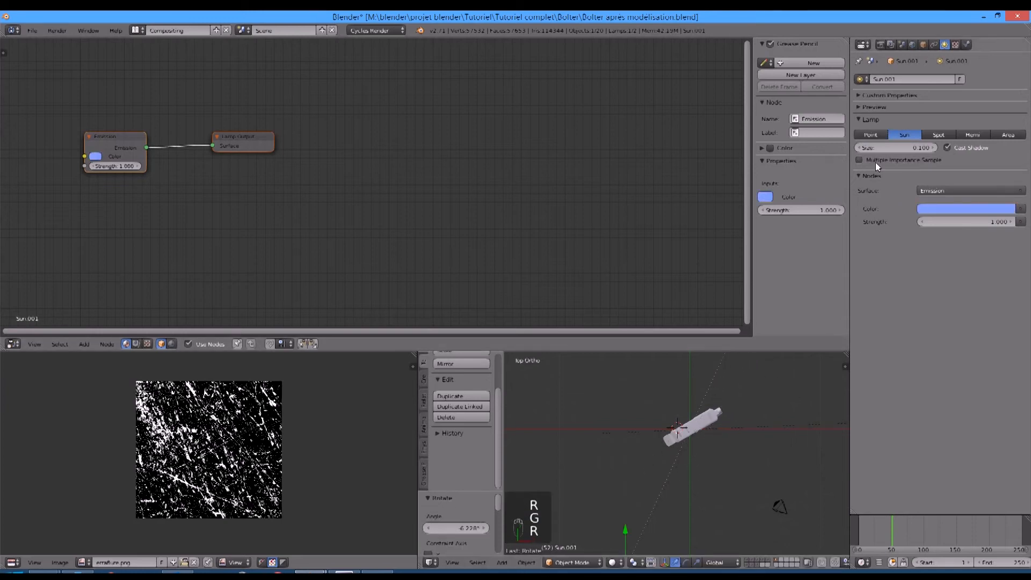
Step: Enable the world's Ambient Occlusion with a factor of 0.1 and turn on nodes for the world surface
left_click(890, 45)
left_click(903, 44)
left_click(892, 44)
left_click(912, 45)
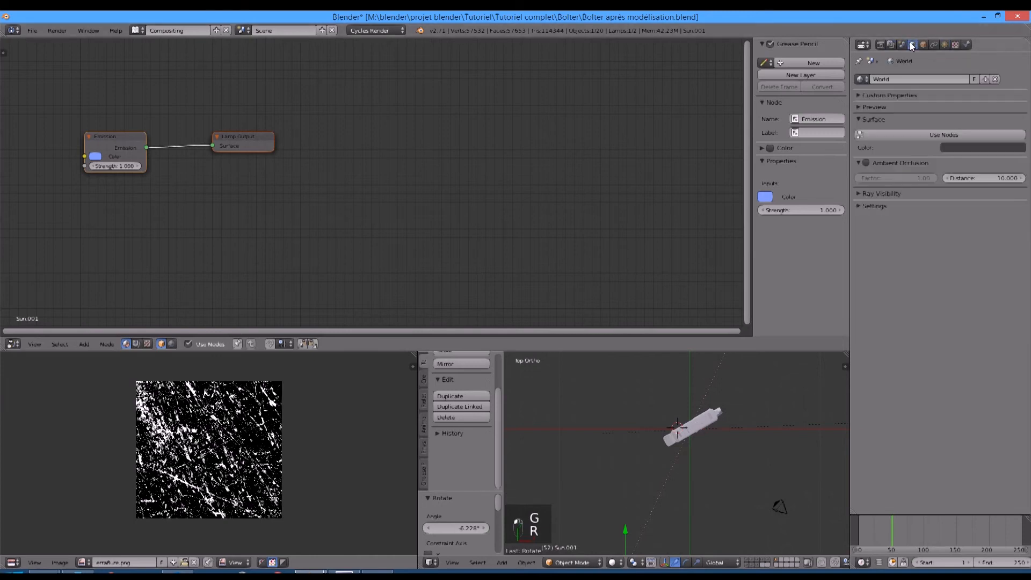
left_click(868, 162)
left_click(891, 176)
type("0.1")
key("Return")
left_click(903, 133)
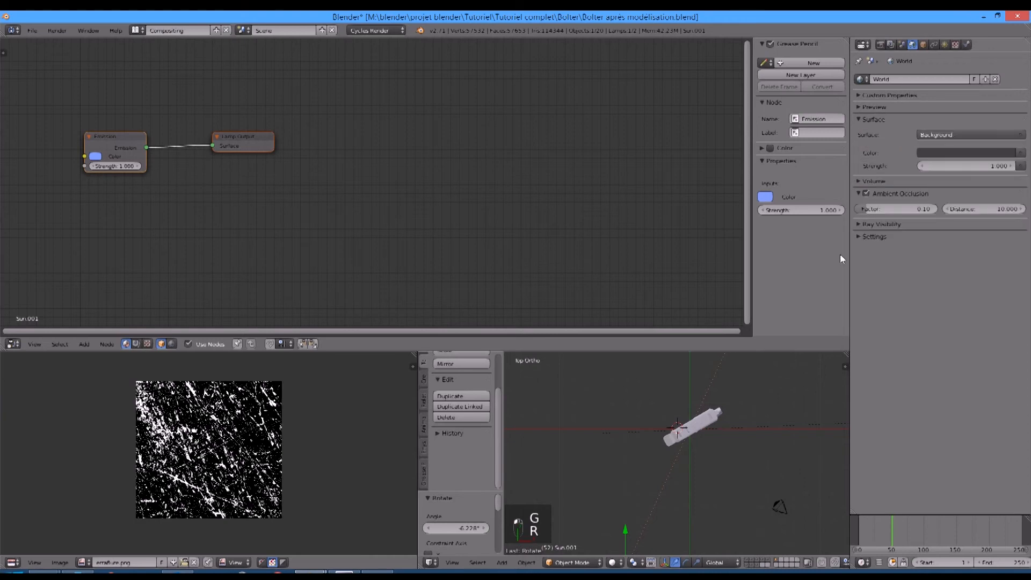
Step: Check the gun's lighting through the camera in rendered shading and return to solid shading
key("KP_0")
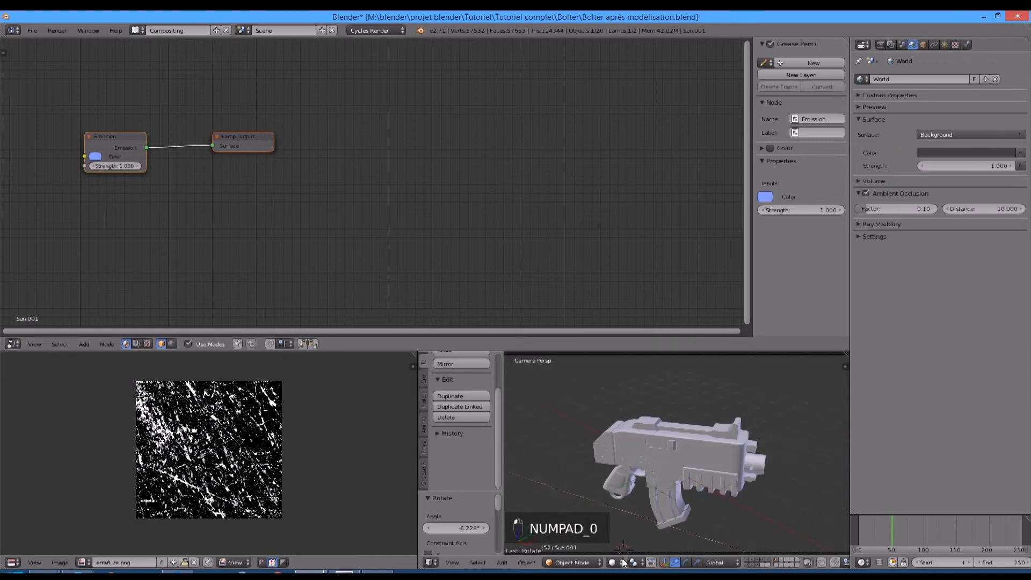
left_click(613, 563)
left_click(640, 493)
scroll(699, 495, "down", 3)
scroll(704, 489, "up", 4)
scroll(704, 488, "down", 4)
key("z")
key("z")
key("z")
Step: Orbit to a perspective view, select both Sun lamps and move them by about -1.24 on X, -0.42 on Y and 2.32 on Z
scroll(708, 493, "down", 4)
middle_click_drag(711, 495, 733, 496)
right_click(705, 507)
right_click(702, 508, "shift")
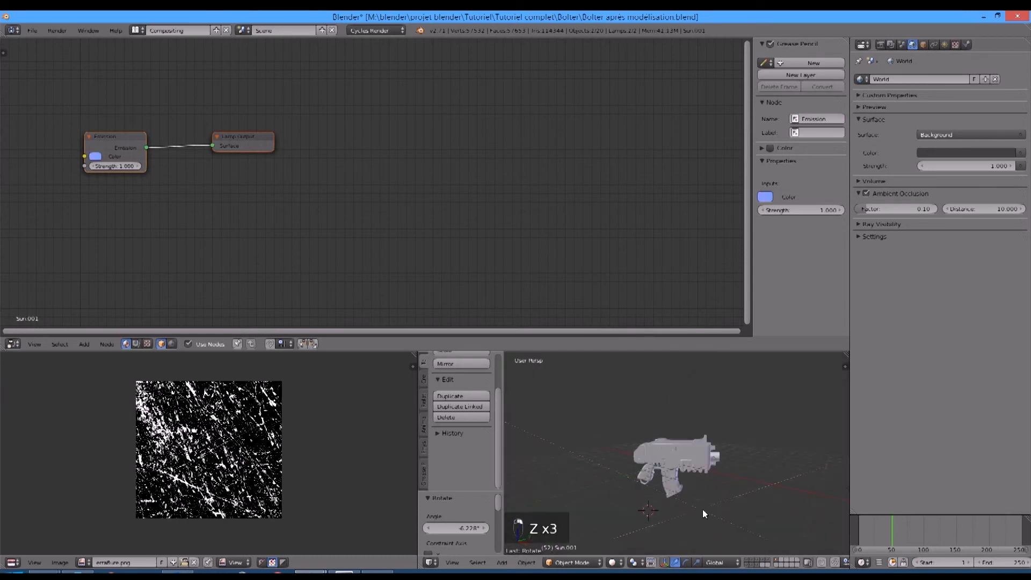
key("g")
left_click(631, 366)
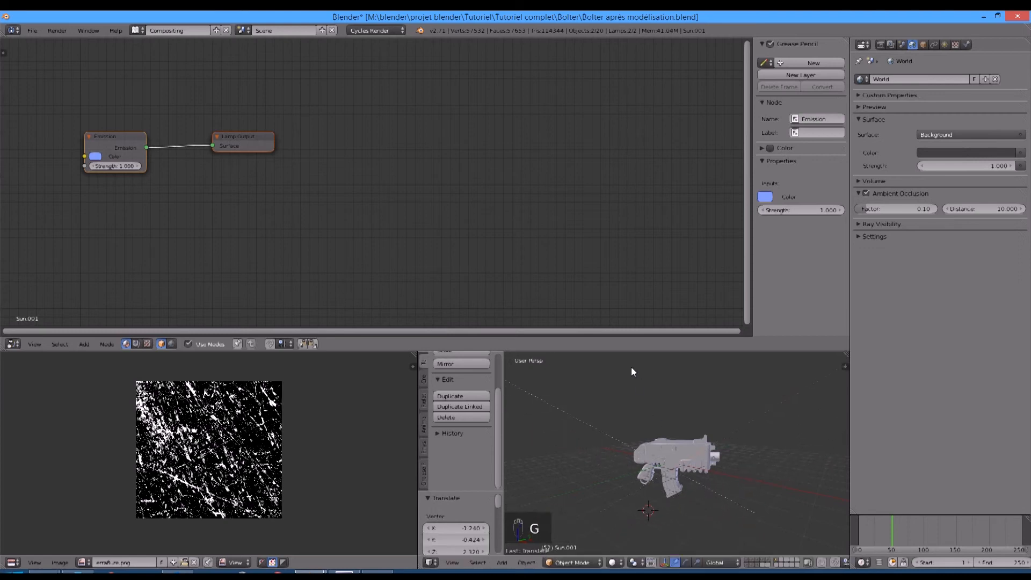
Step: Set the yellow Sun lamp's strength to 2 and preview the gun through the camera in rendered shading
key("KP_0")
right_click(772, 434)
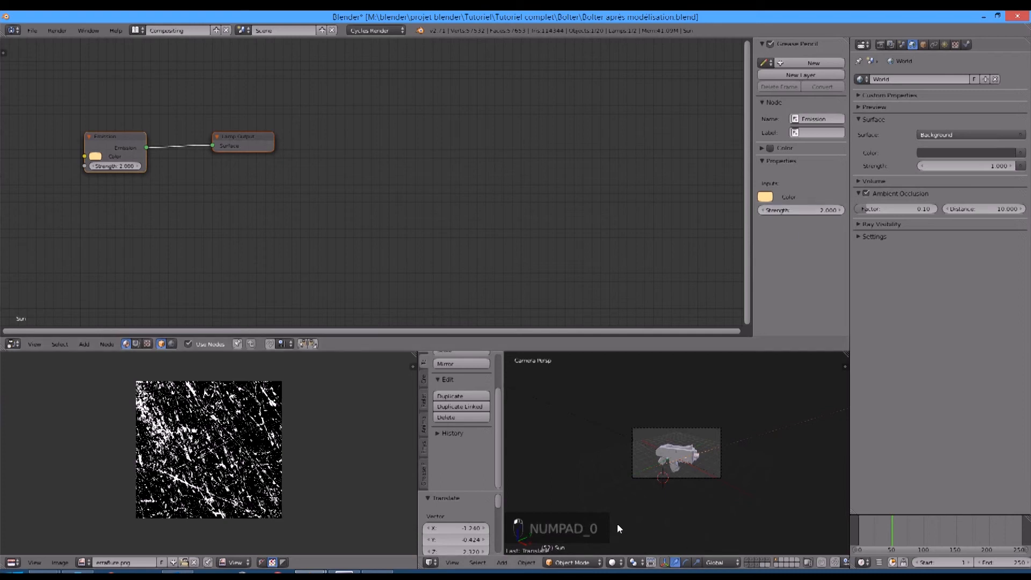
left_click(613, 562)
left_click(653, 492)
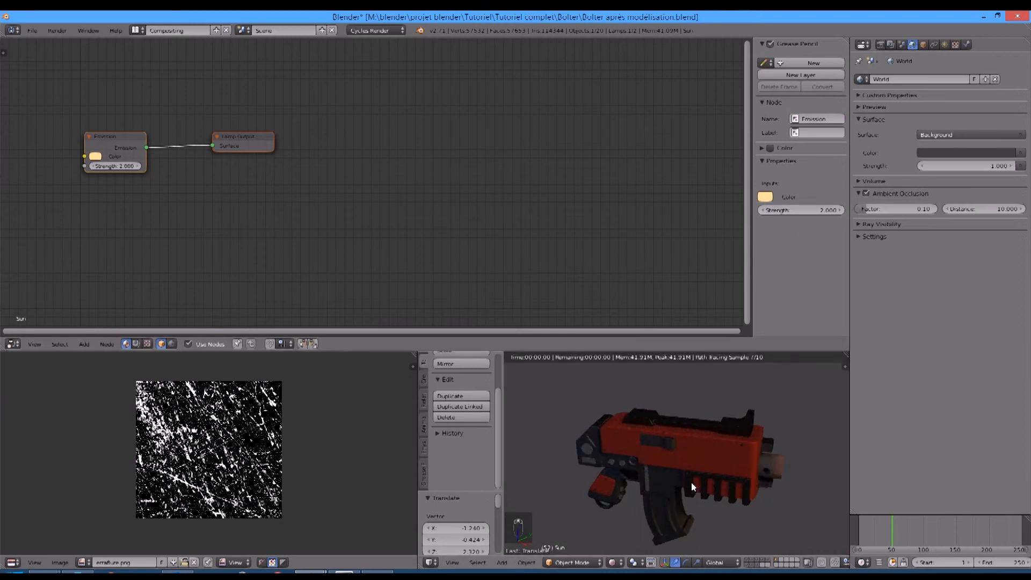
scroll(698, 488, "up", 4)
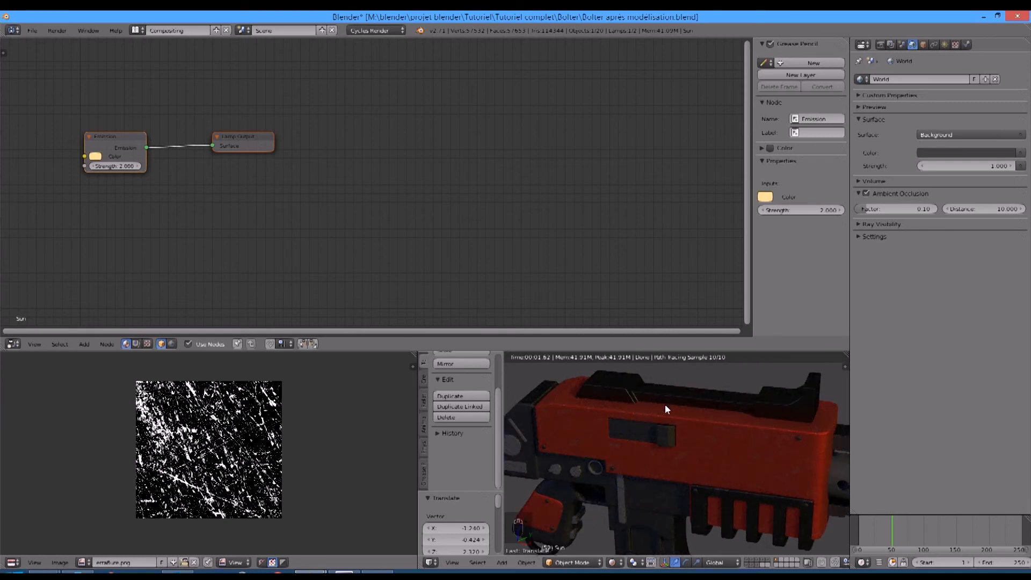
scroll(681, 470, "down", 5)
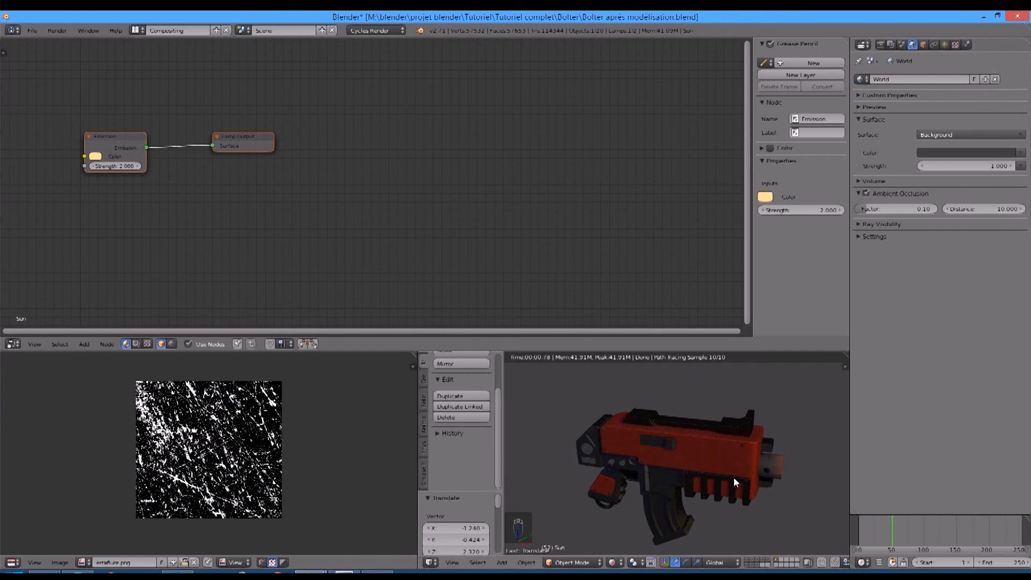
Step: Render the camera view as a full image and expand the Performance settings in the render properties
key("F12")
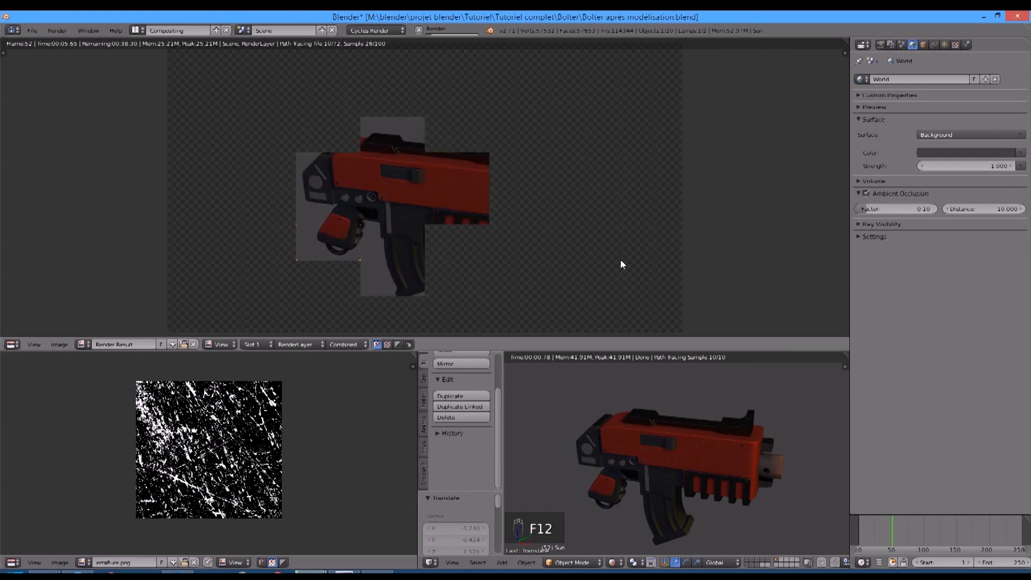
left_click(881, 45)
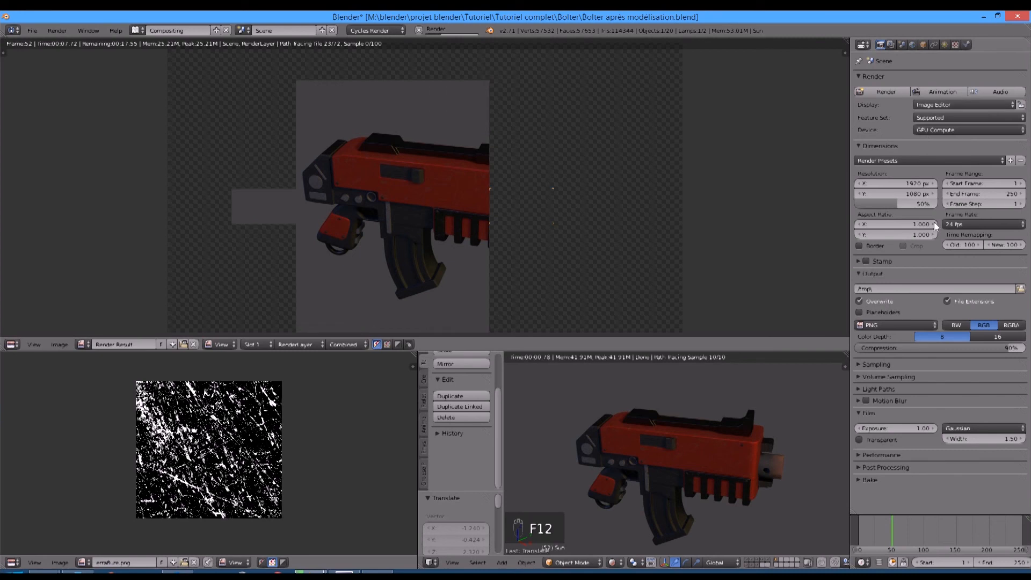
left_click(878, 454)
scroll(878, 454, "down", 3)
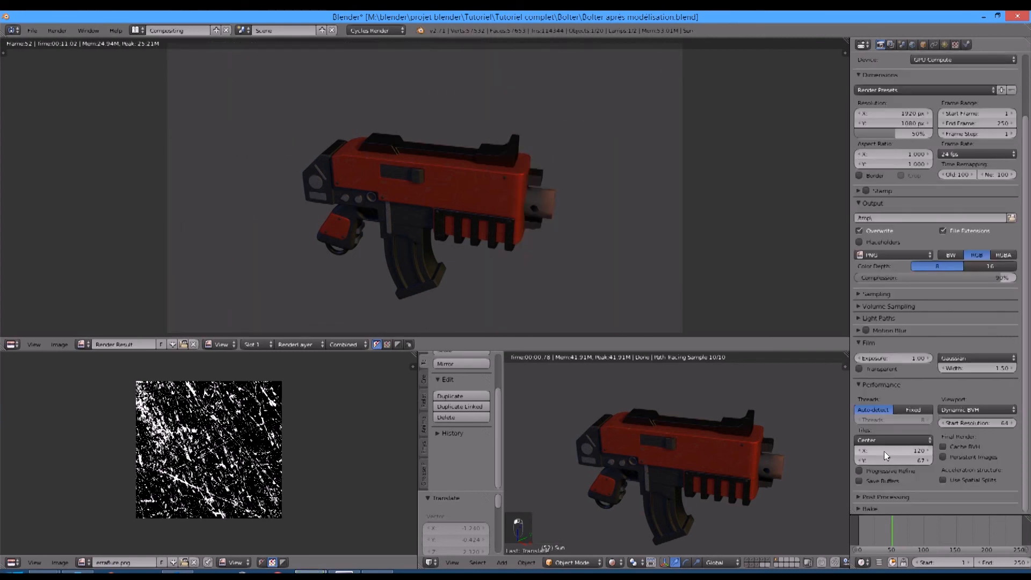
Step: Examine the rendered gun up close, checking the body's scratches, the grip, magazine, barrel and overall lighting
scroll(472, 217, "up", 3)
middle_click_drag(450, 252, 427, 292)
scroll(438, 248, "up", 3)
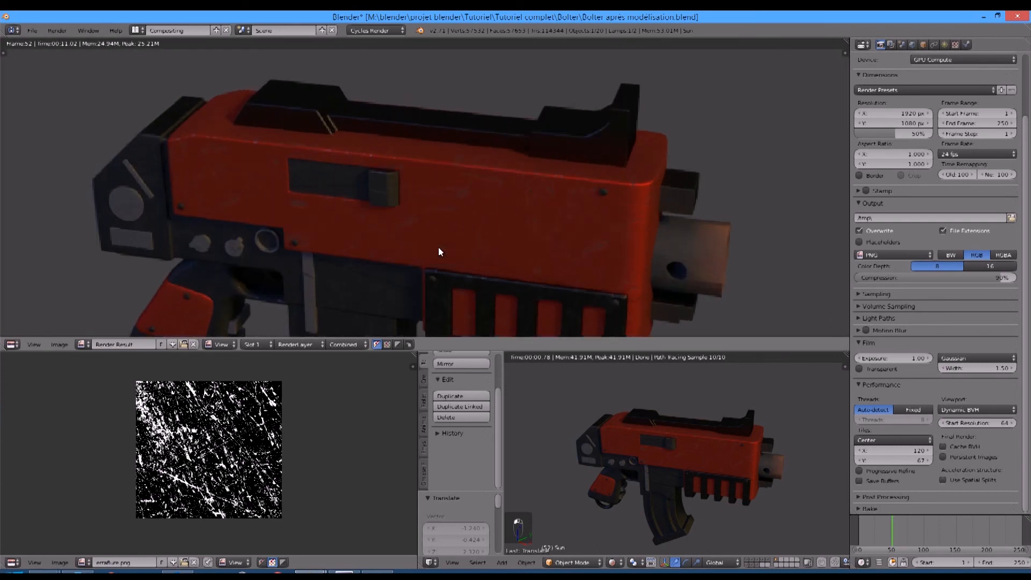
scroll(453, 273, "down", 4)
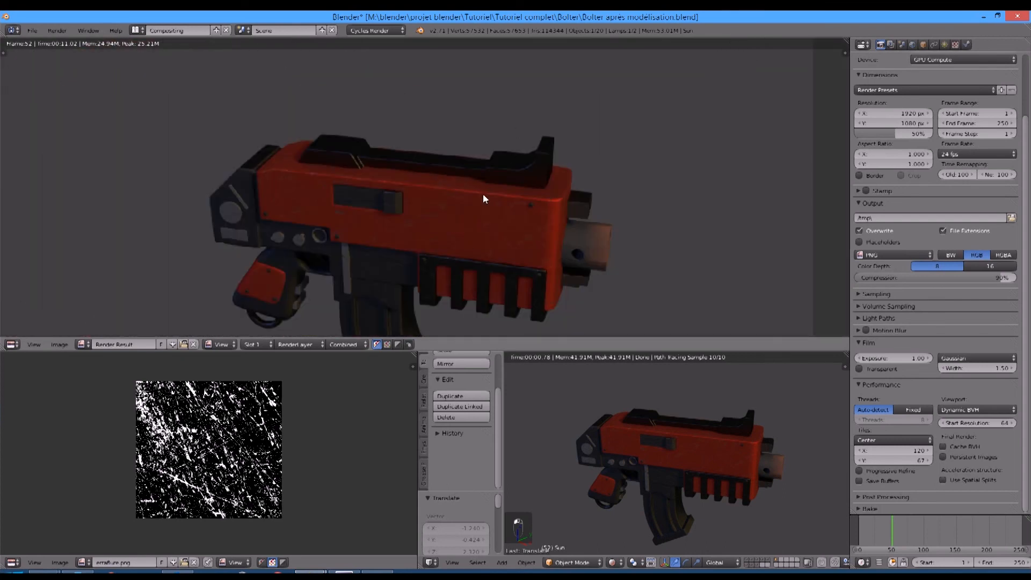
middle_click_drag(483, 195, 501, 162)
scroll(636, 215, "up", 3)
scroll(591, 220, "down", 3)
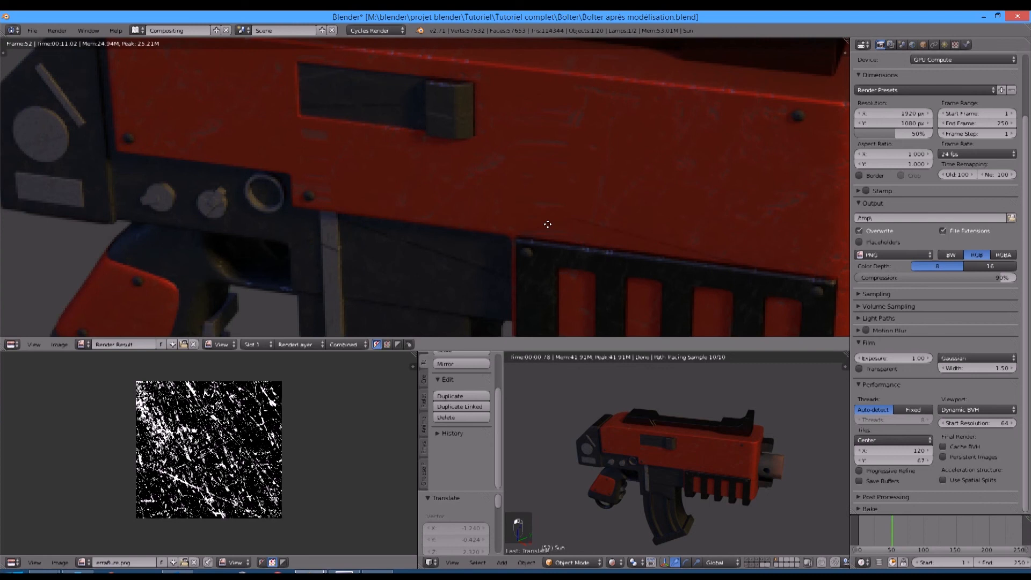
scroll(578, 188, "down", 1)
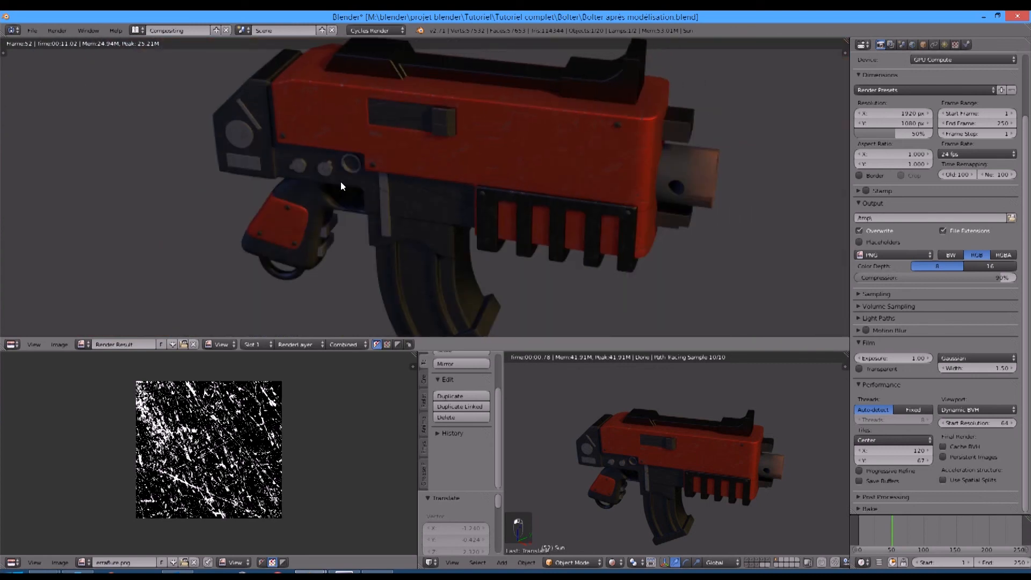
middle_click_drag(678, 254, 656, 226)
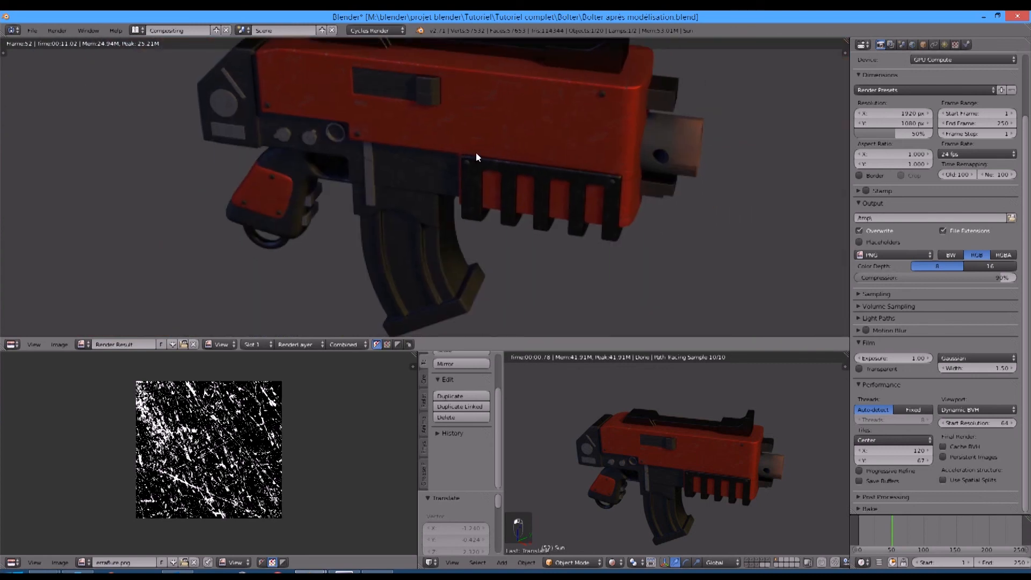
scroll(463, 137, "up", 3)
scroll(463, 137, "down", 2)
scroll(397, 145, "up", 3)
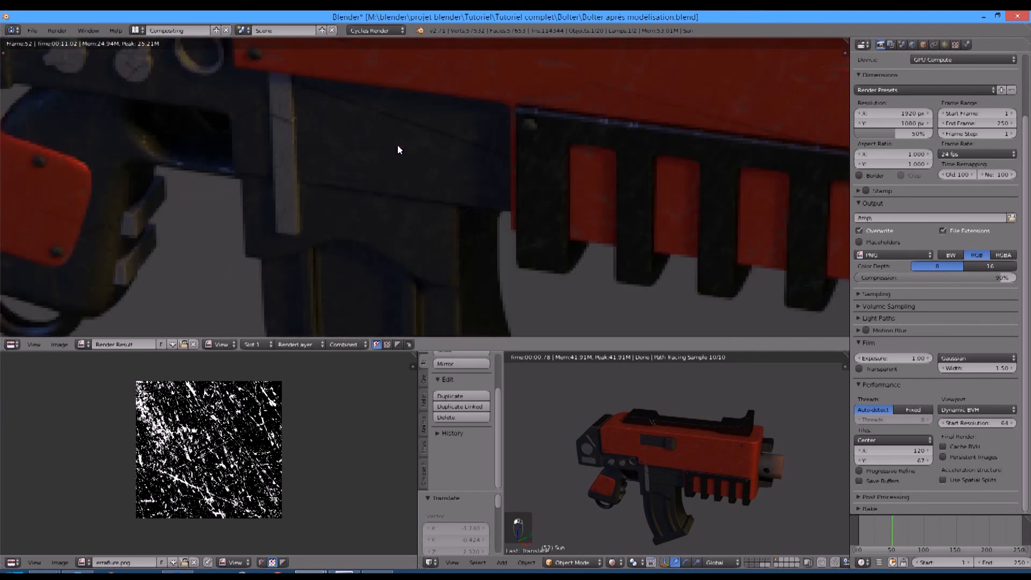
scroll(388, 149, "down", 3)
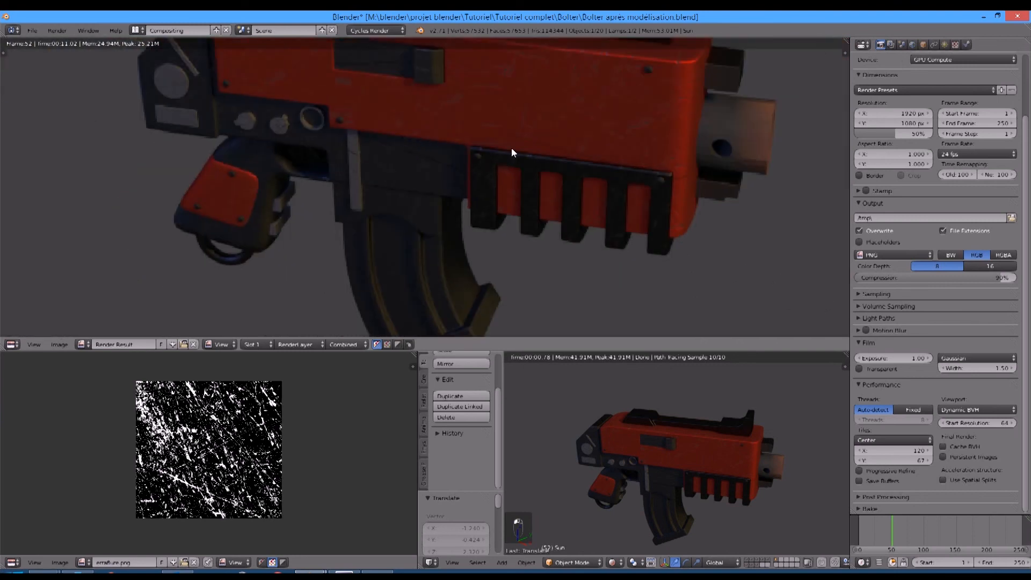
scroll(512, 152, "down", 3)
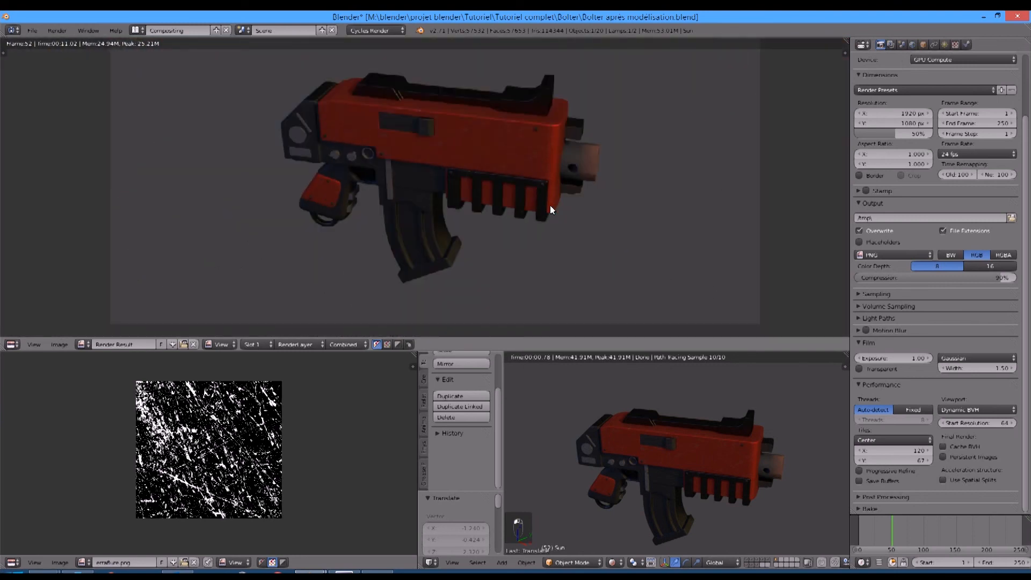
scroll(550, 205, "up", 1)
scroll(541, 239, "down", 1)
scroll(539, 237, "down", 1)
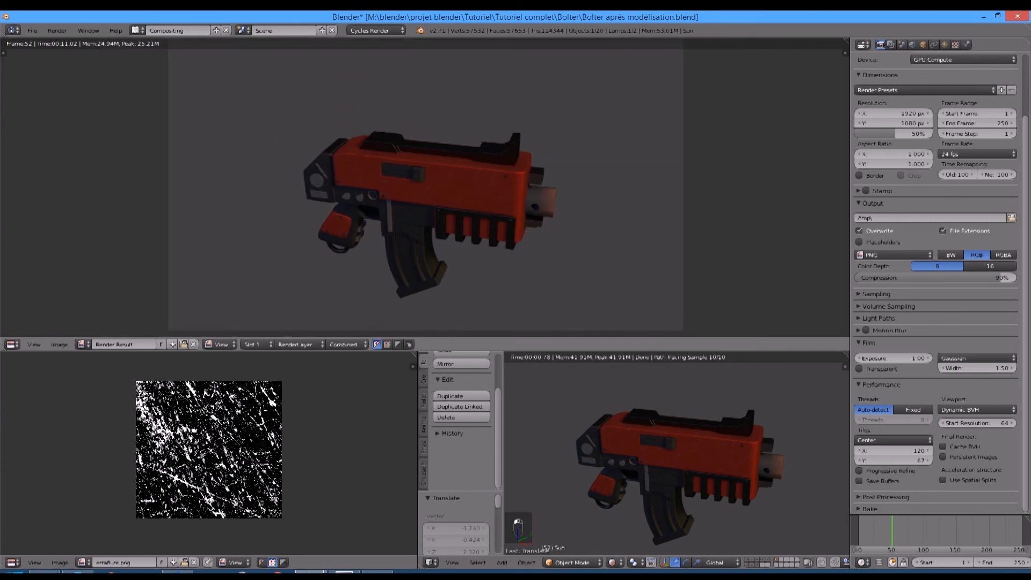